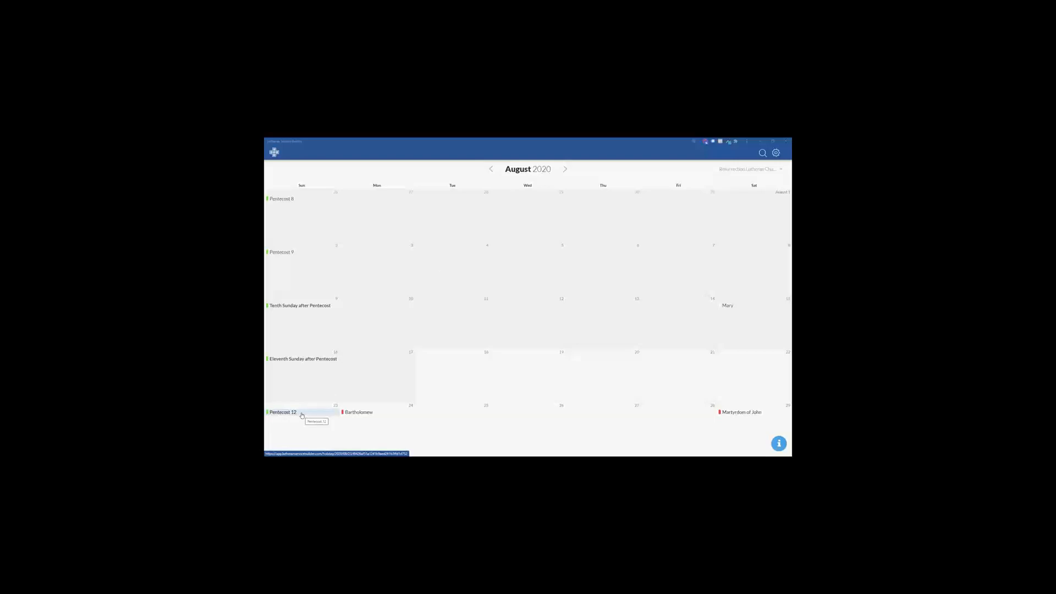
# Open Pentecost 12 on August 23, 2020, review its readings, and start a service plan for it
pyautogui.click(302, 417)
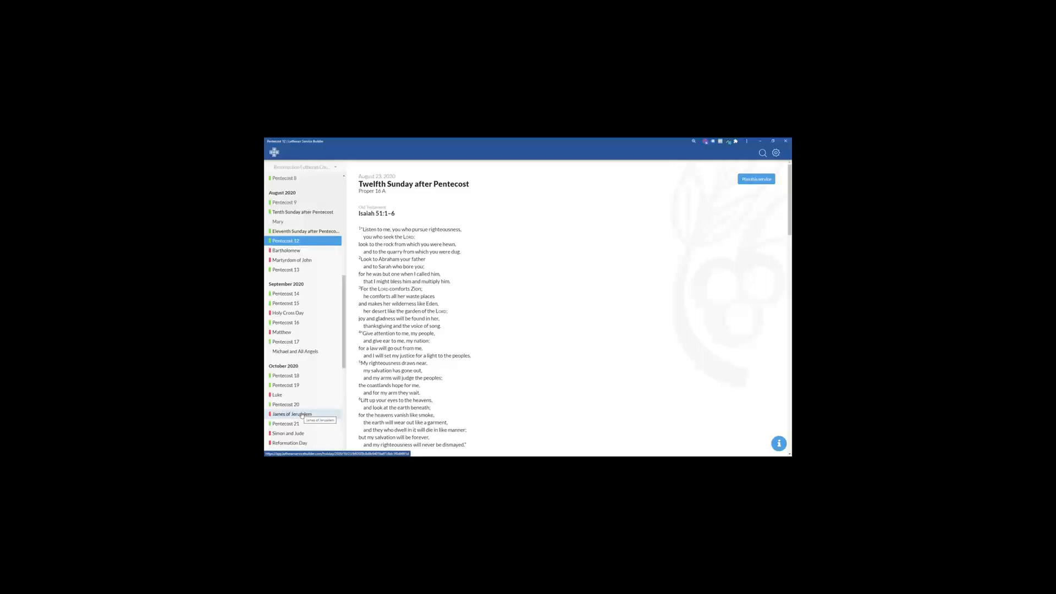
pyautogui.scroll(-10, 450, 315)
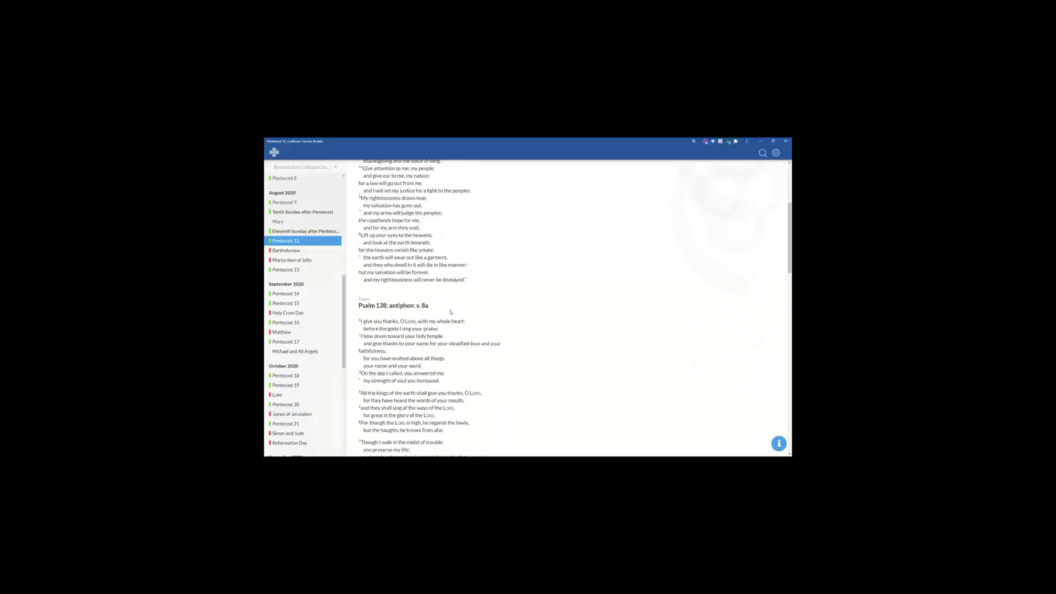
pyautogui.scroll(10, 452, 323)
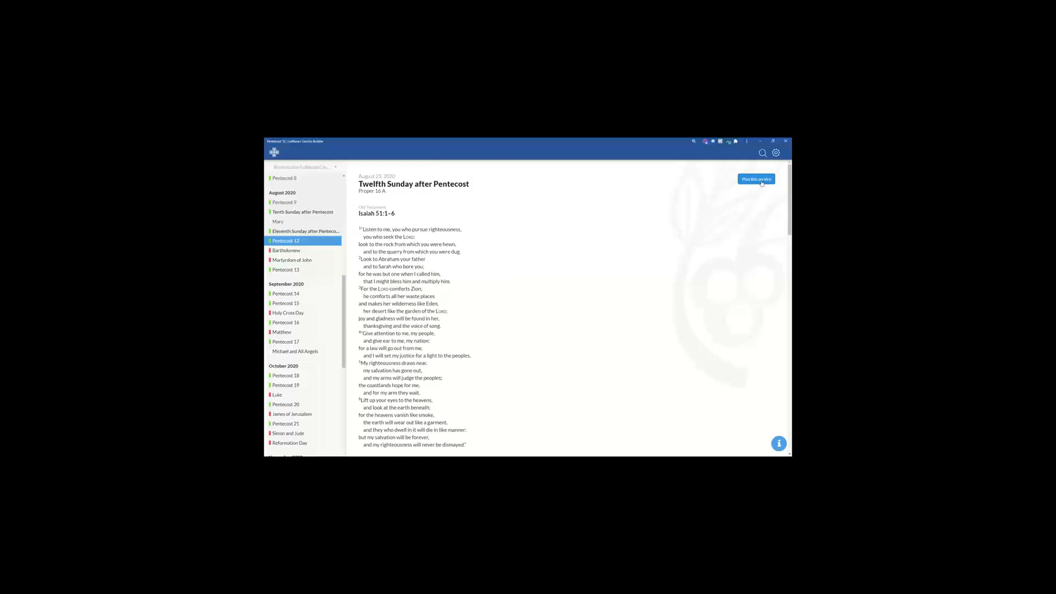
pyautogui.hotkey('ctrl', '+')
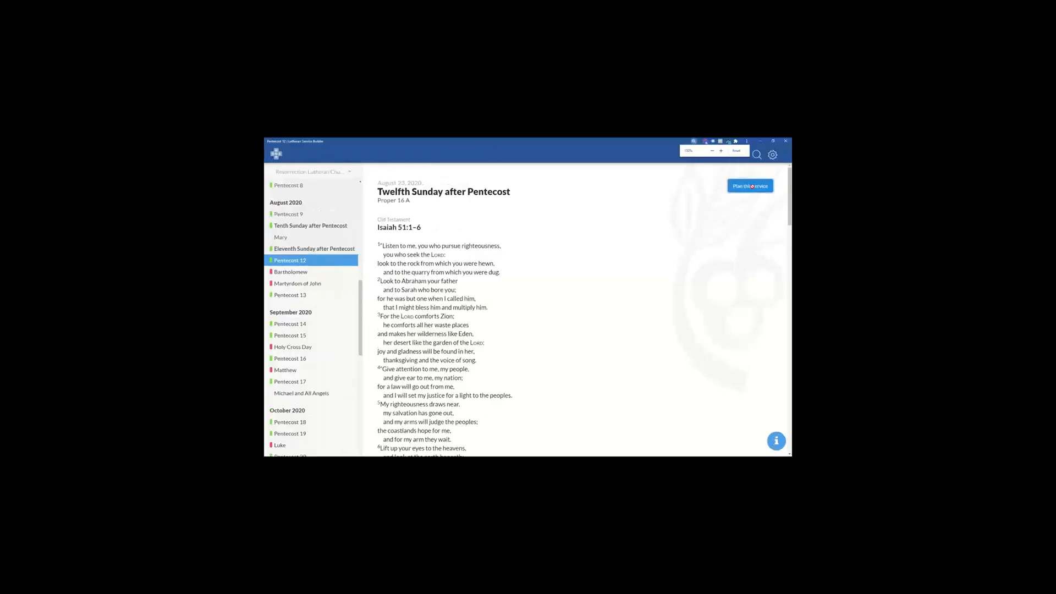
pyautogui.click(752, 186)
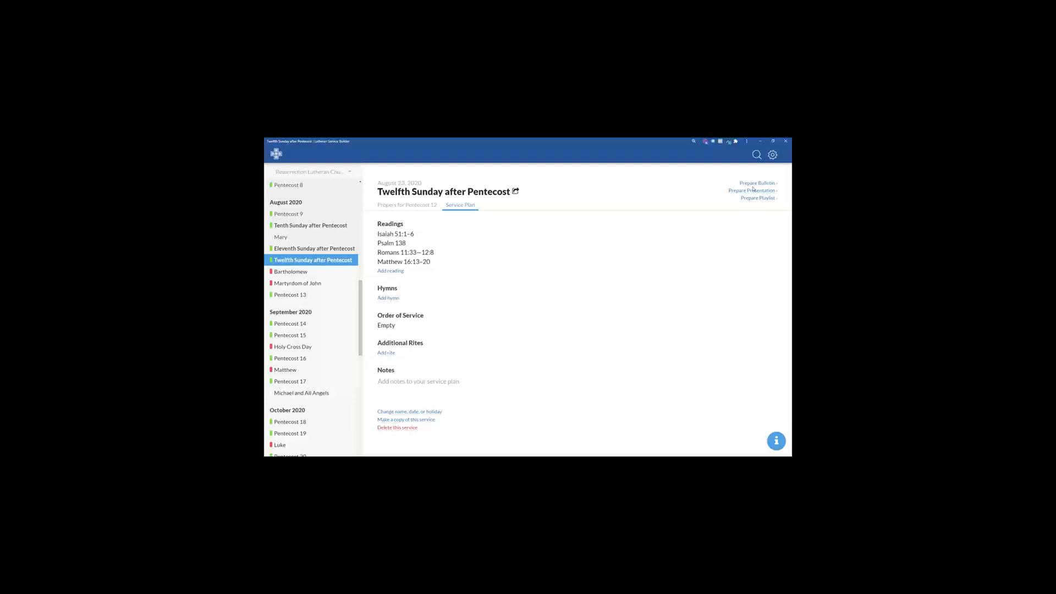
# Add the suggested hymns "Built on the Rock" and "By All Your Saints in Warfare" to the service plan
pyautogui.click(389, 297)
pyautogui.click(396, 299)
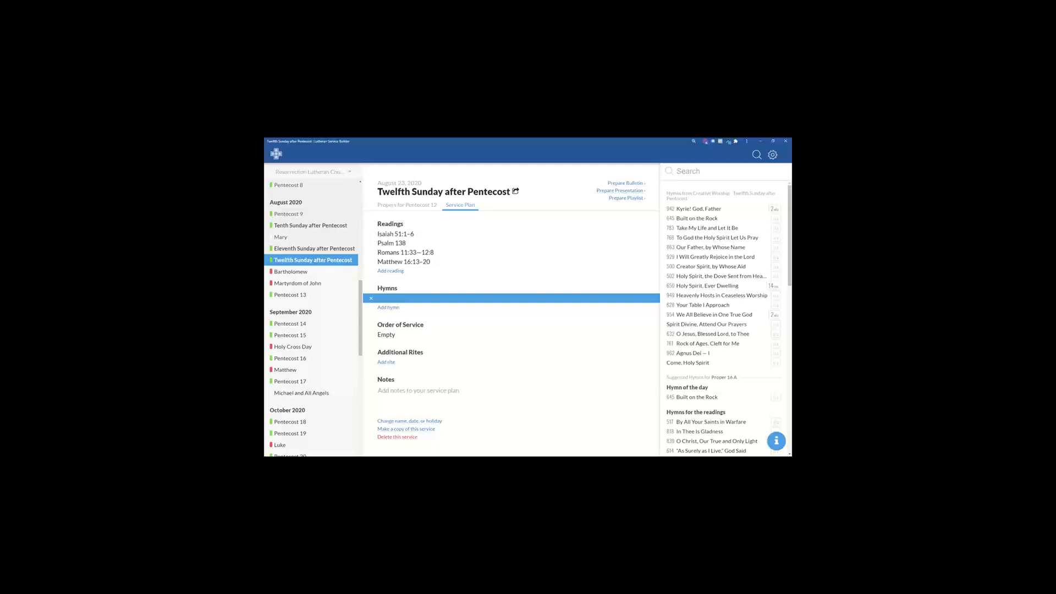
pyautogui.scroll(-4, 747, 319)
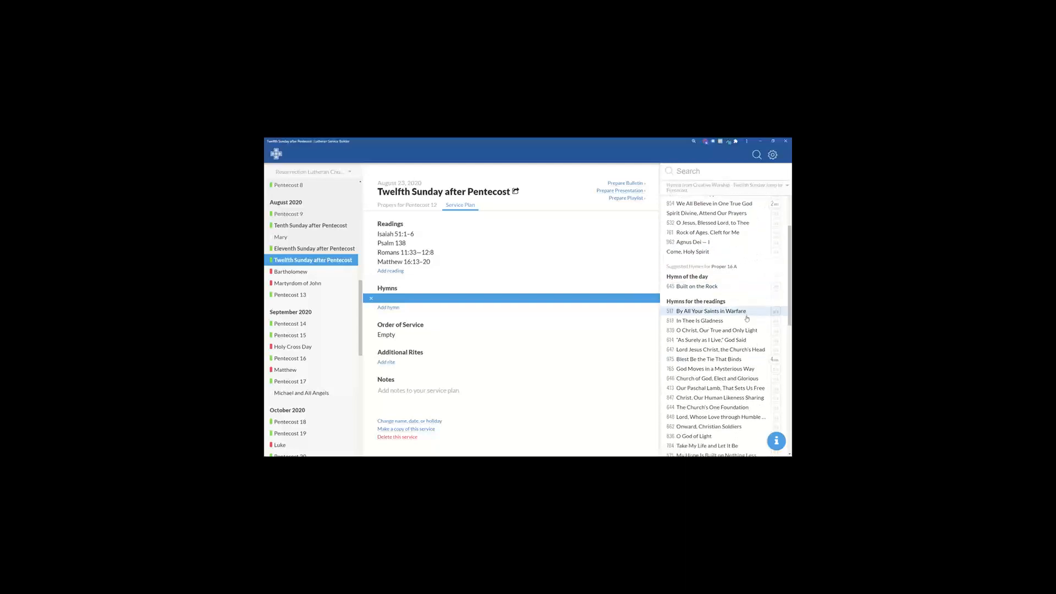
pyautogui.scroll(-2, 747, 318)
pyautogui.click(697, 233)
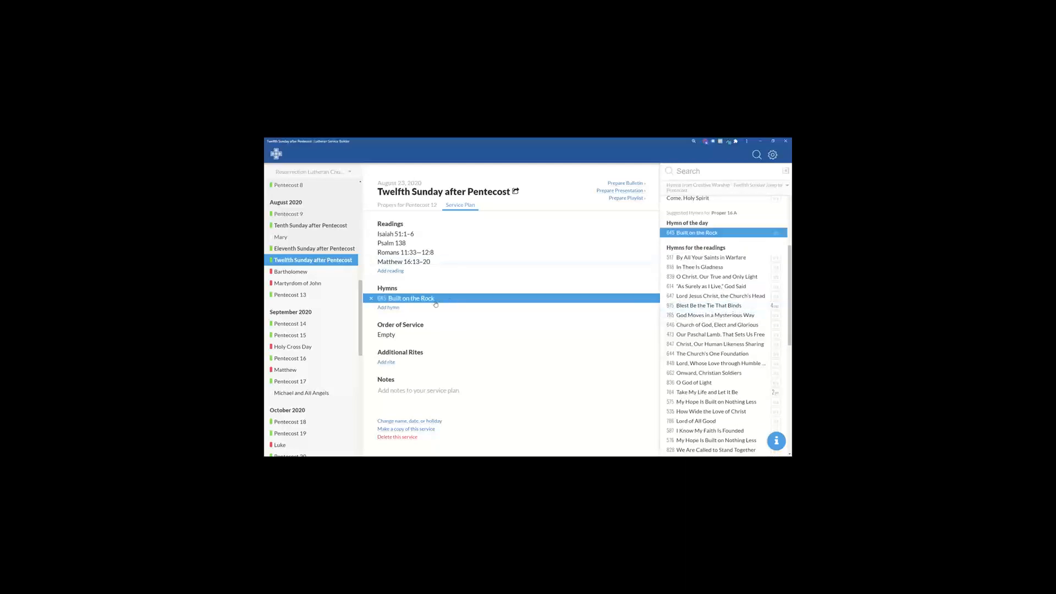
pyautogui.click(395, 308)
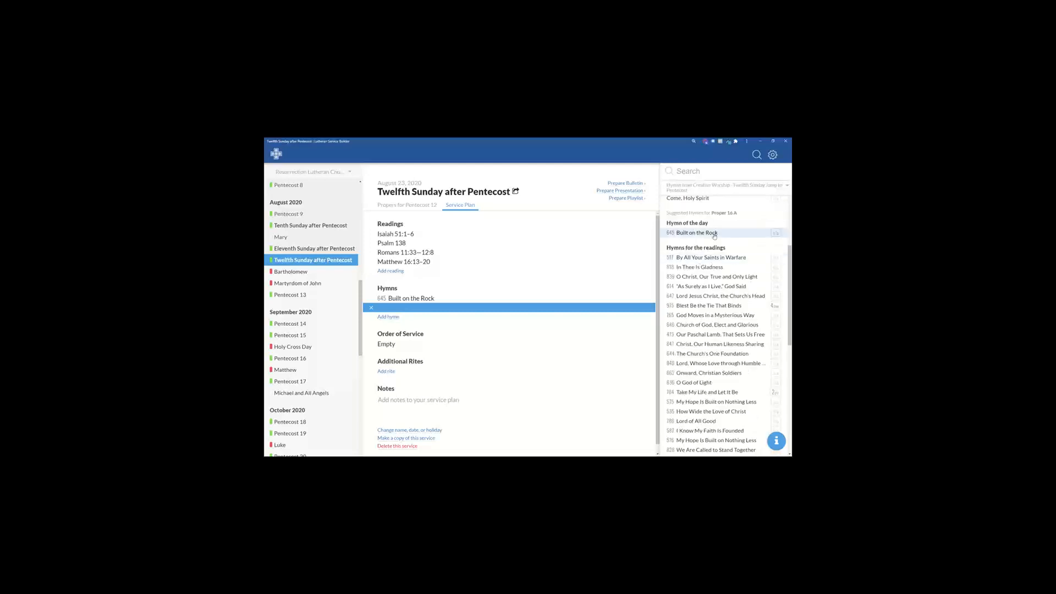
pyautogui.click(709, 258)
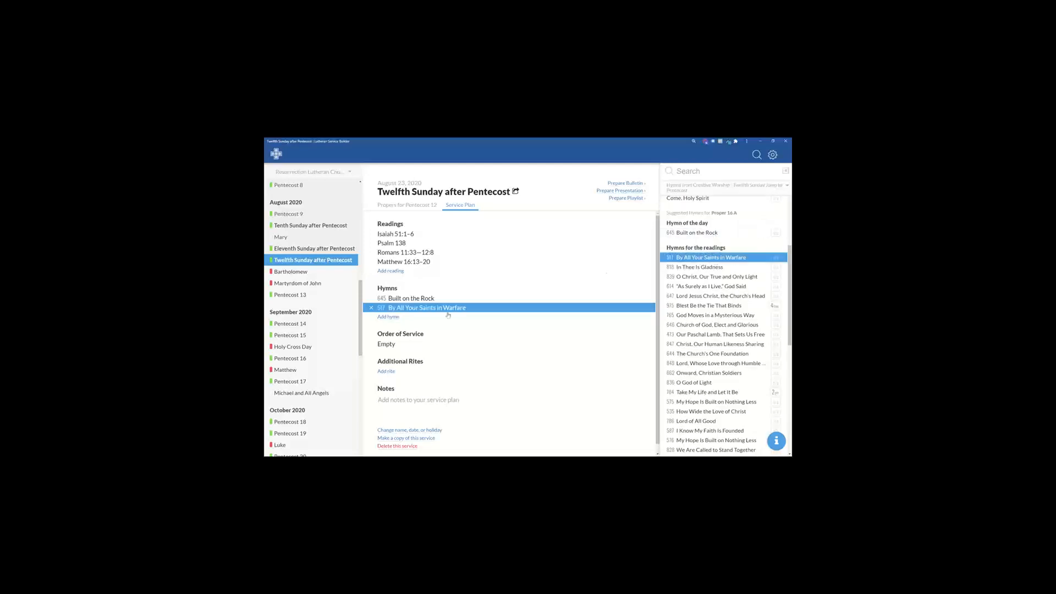
# Add the suggested hymns "Blest Be the Tie That Binds" and "Onward, Christian Soldiers" to the service plan
pyautogui.click(386, 317)
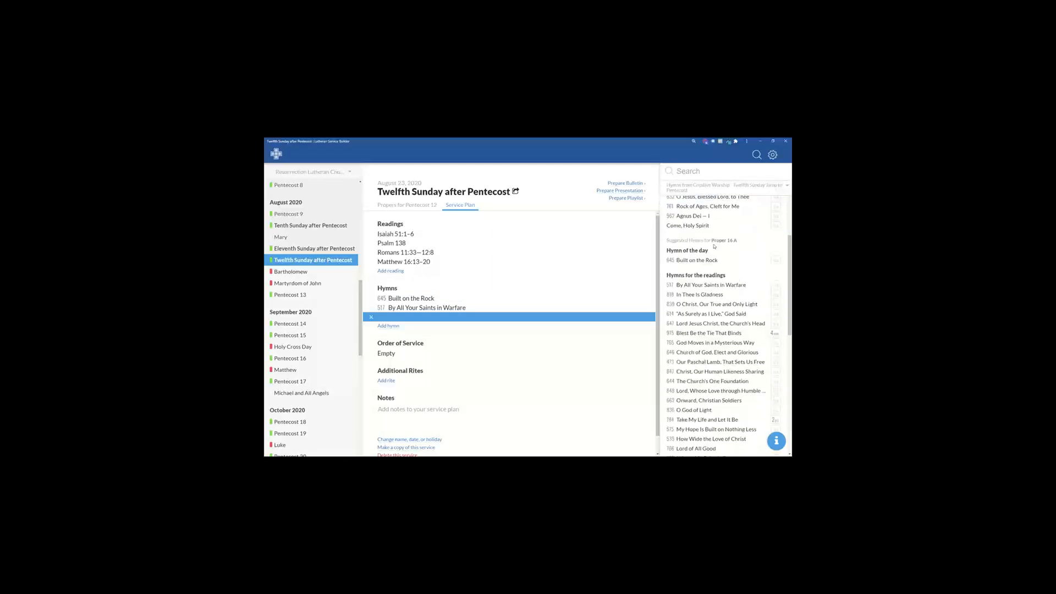
pyautogui.scroll(-2, 714, 246)
pyautogui.scroll(-1, 402, 235)
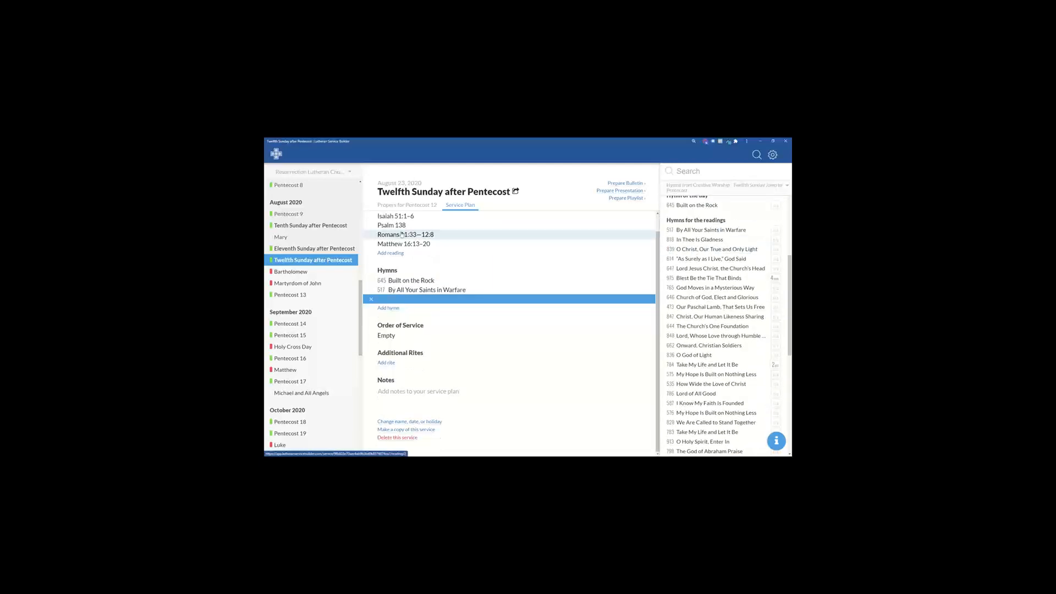
pyautogui.scroll(1, 405, 242)
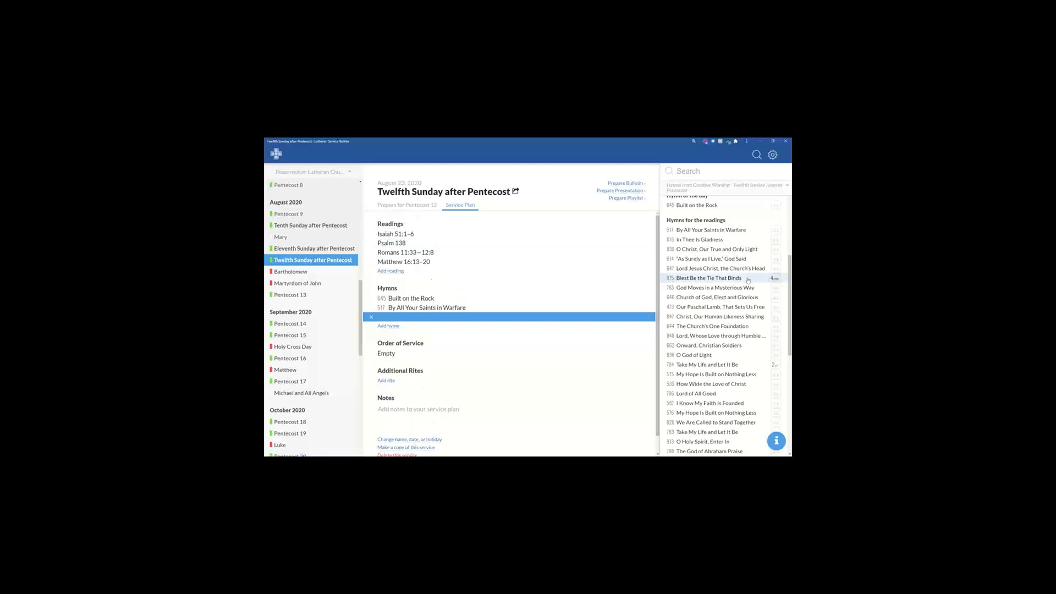
pyautogui.click(716, 279)
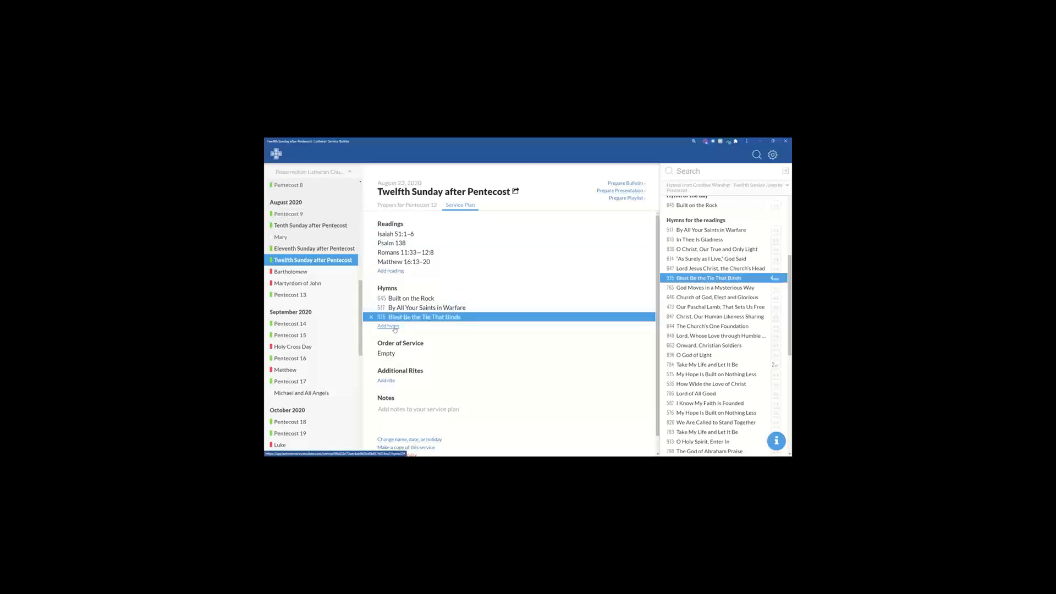
pyautogui.click(391, 327)
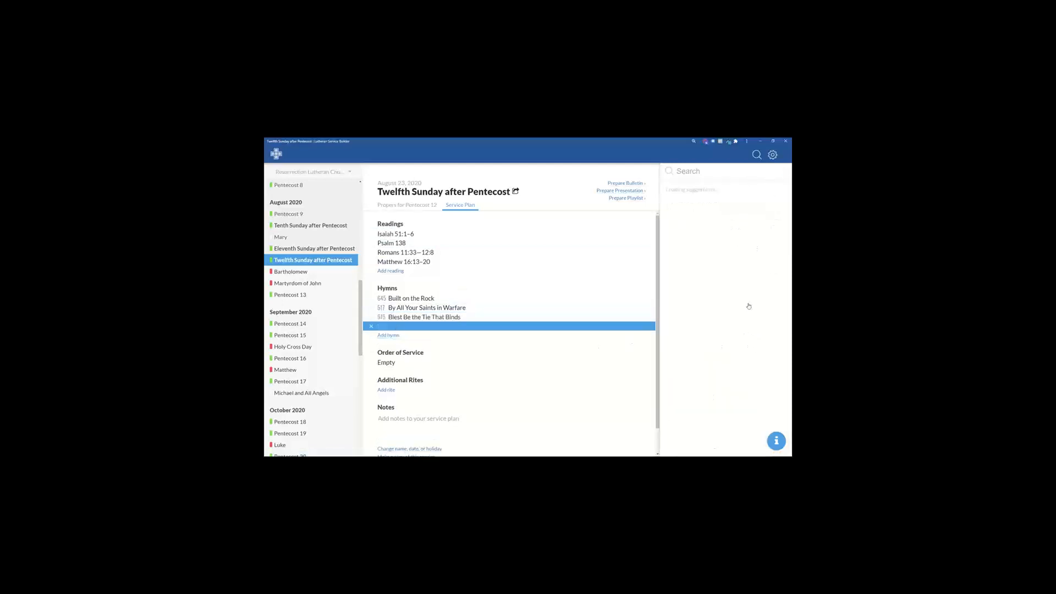
pyautogui.scroll(-1, 736, 298)
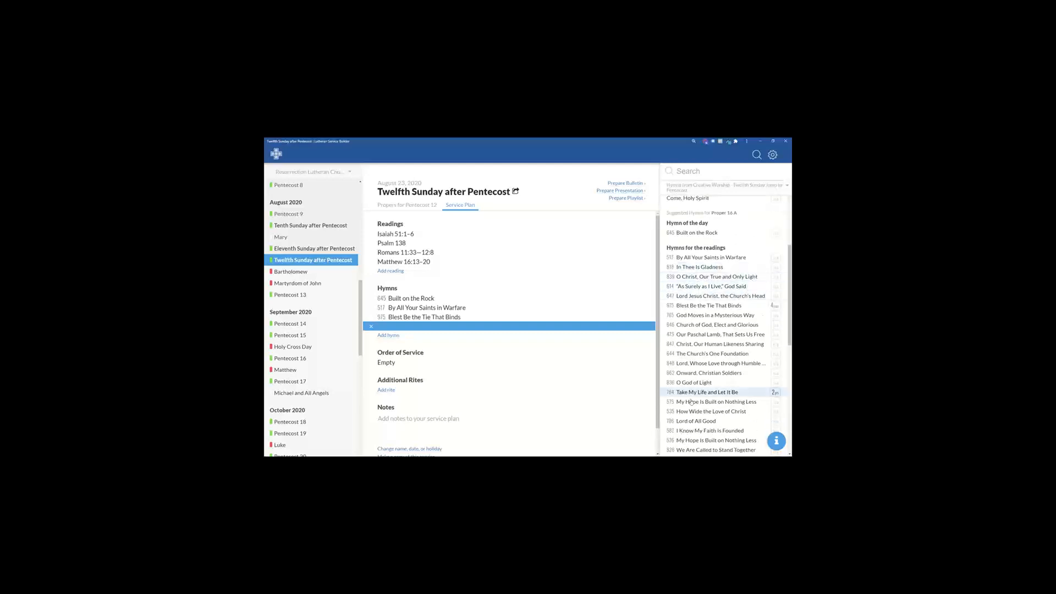
pyautogui.click(700, 373)
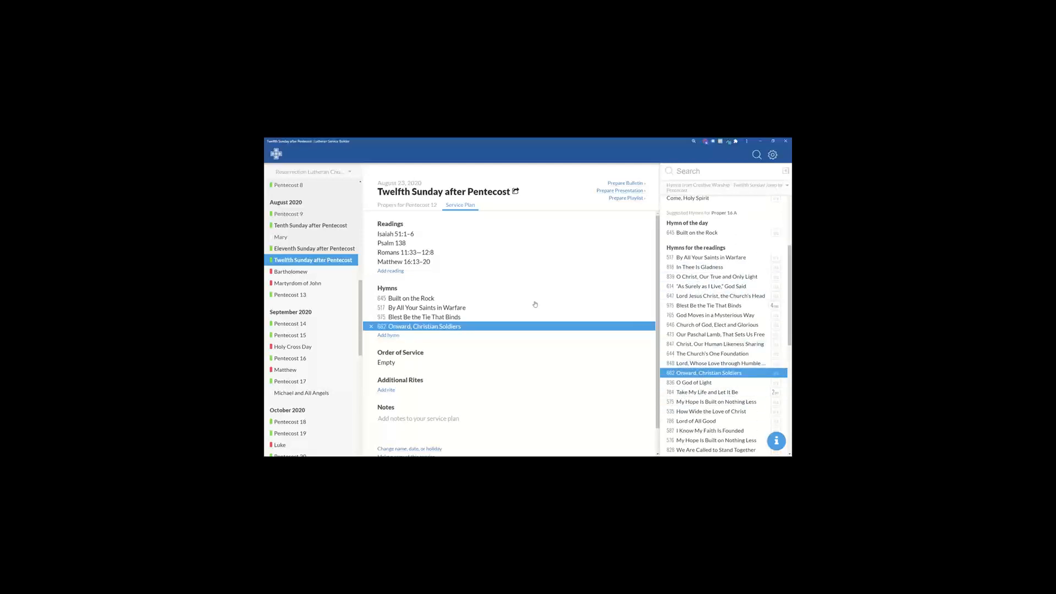
# Set the order of service to Divine Service, Setting One, and open the bulletin for preparation
pyautogui.click(406, 361)
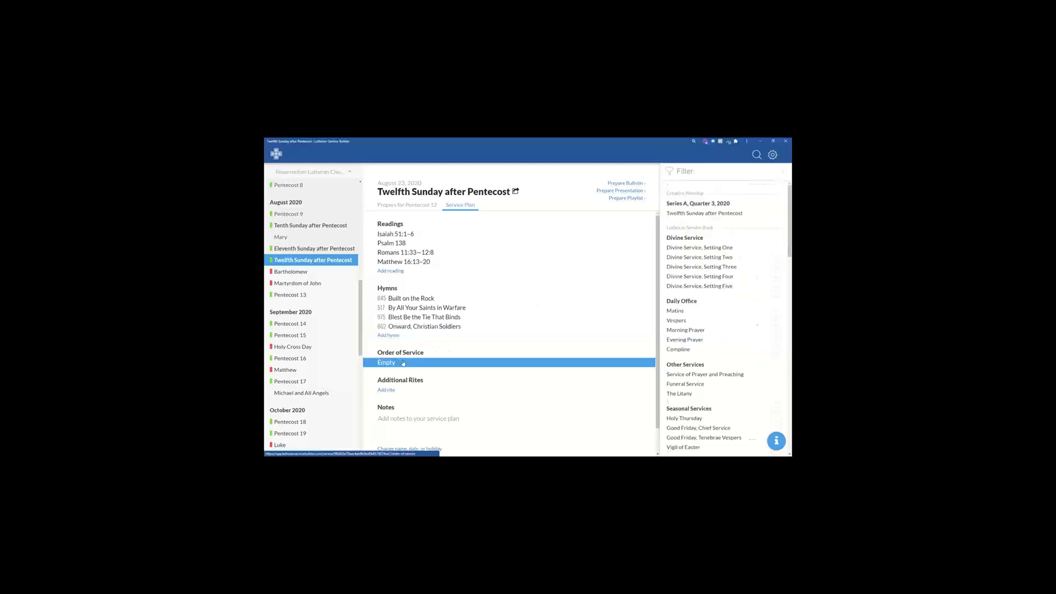
pyautogui.click(720, 249)
pyautogui.scroll(-1, 591, 291)
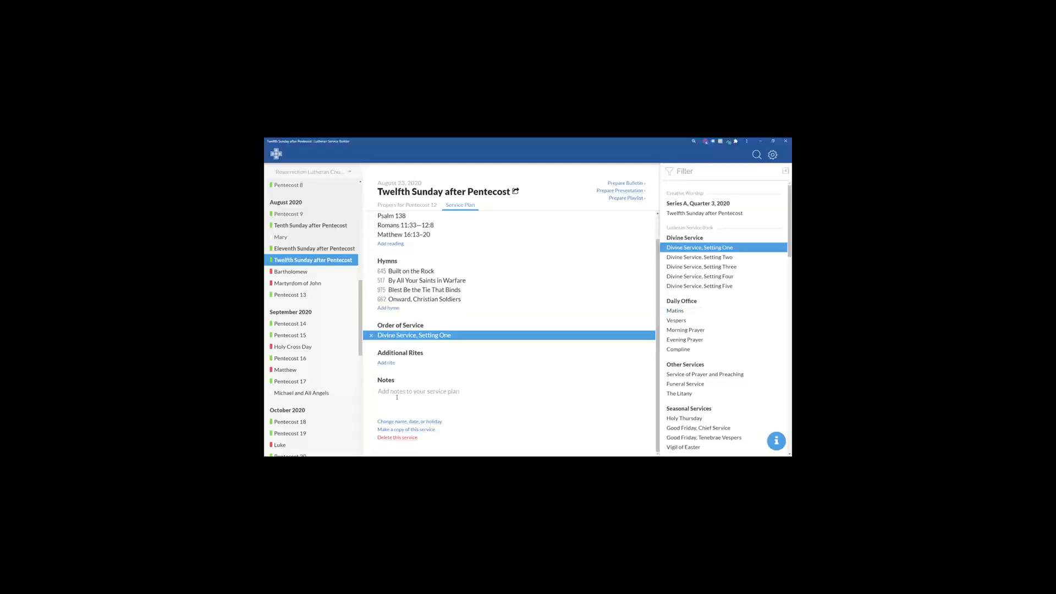
pyautogui.scroll(1, 396, 397)
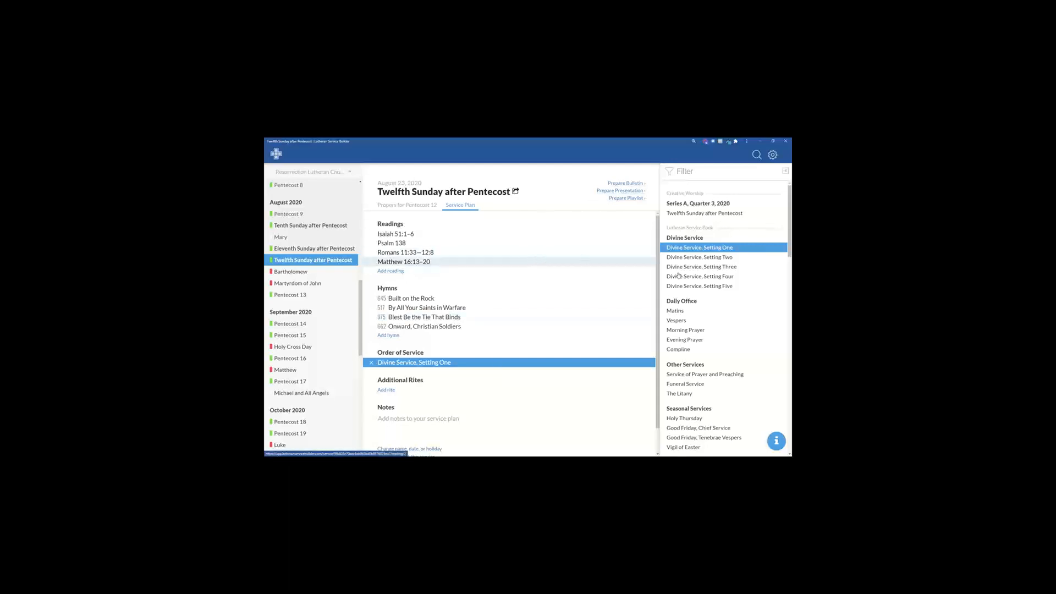
pyautogui.click(630, 186)
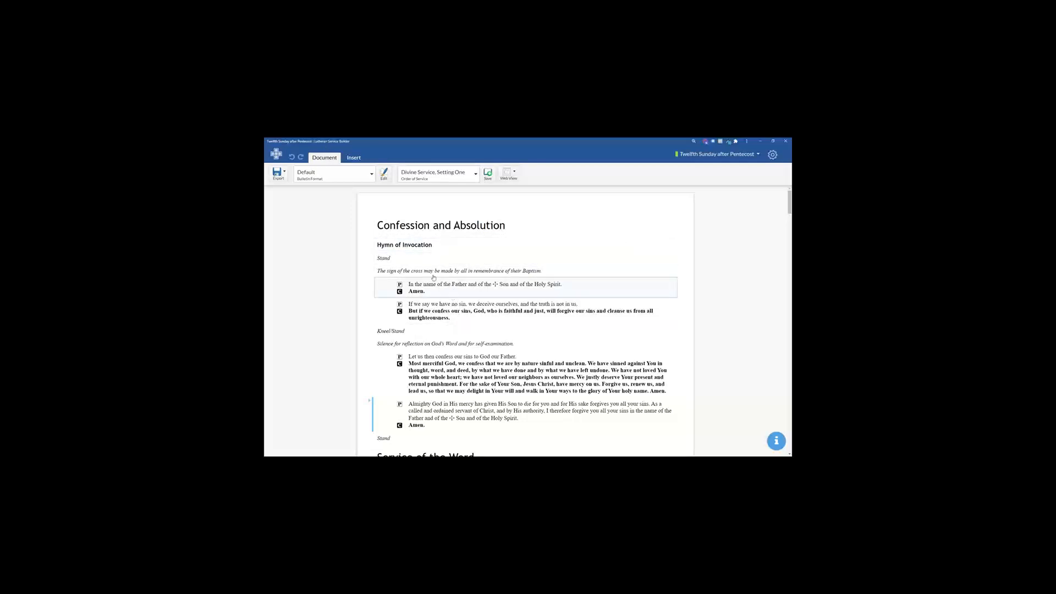
# Examine the options and suggestions offered for the Invocation, Exhortation, Confession of Sins and Absolution elements
pyautogui.click(420, 286)
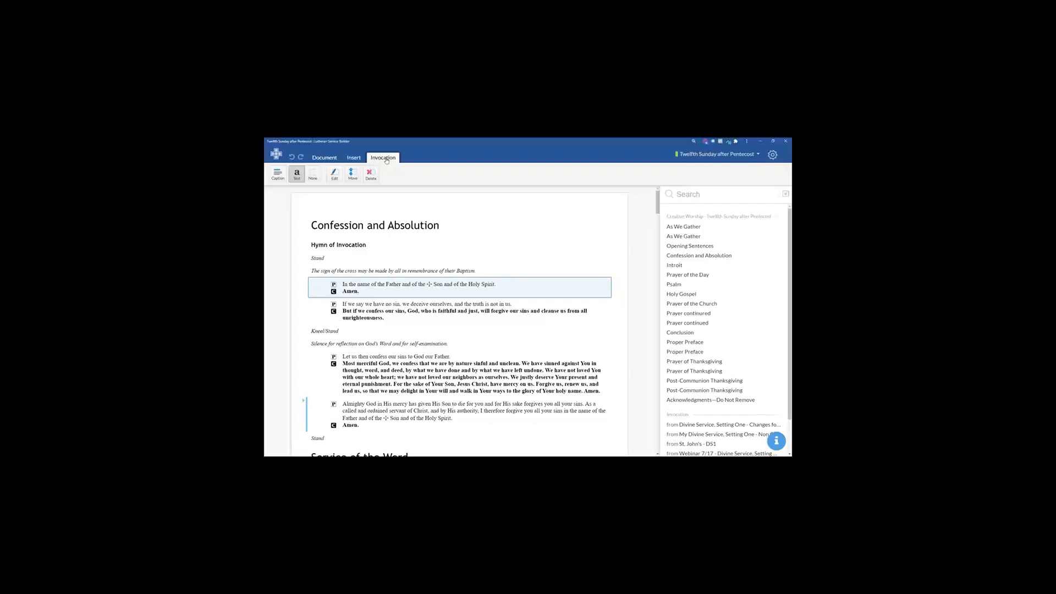
pyautogui.click(379, 307)
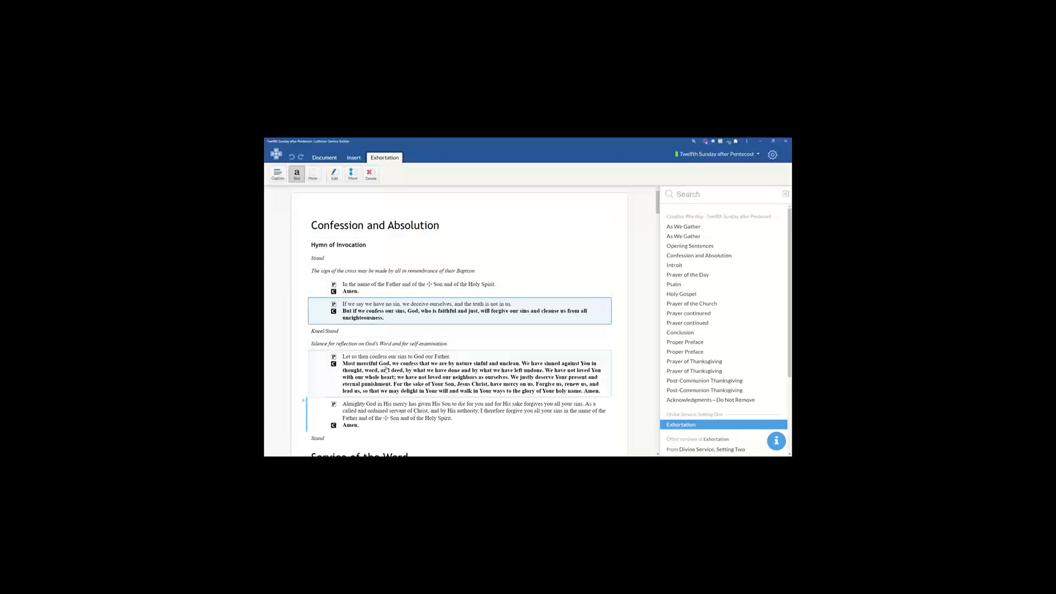
pyautogui.click(387, 370)
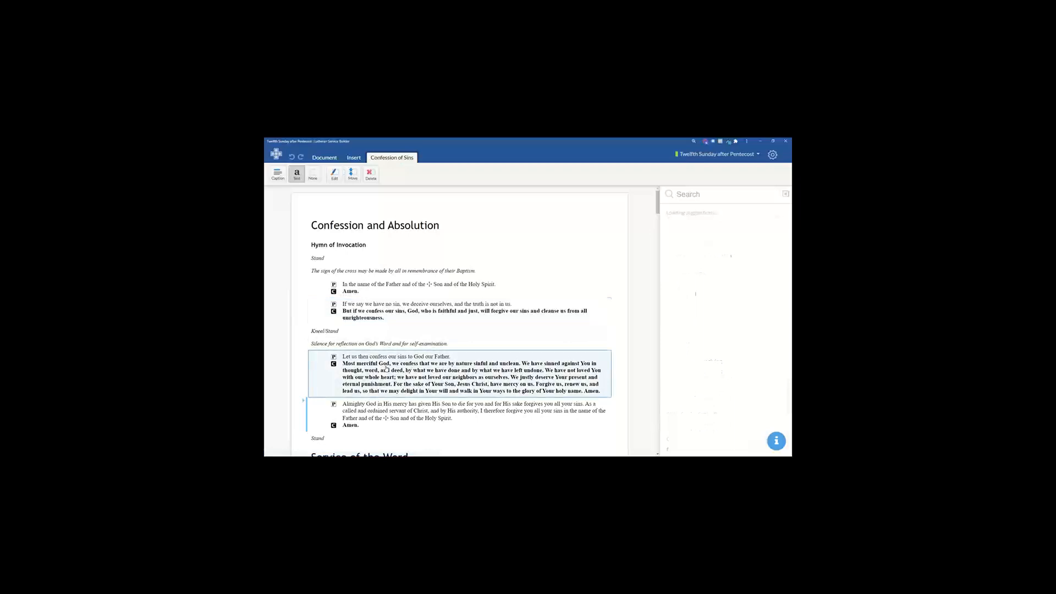
pyautogui.click(393, 411)
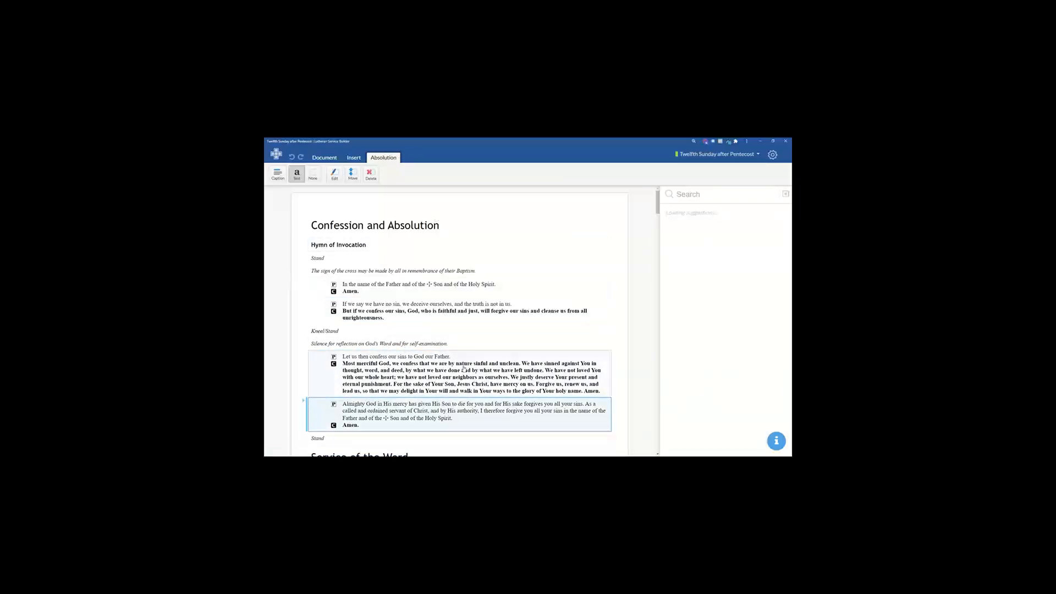
pyautogui.click(461, 369)
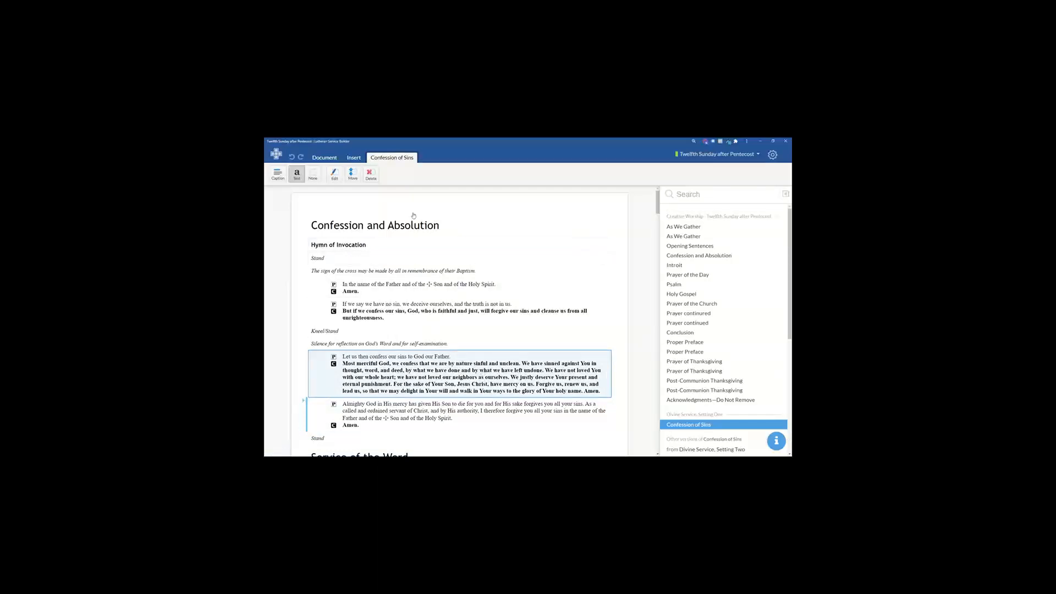
# Review the bulletin's document options and those of the Confession and Absolution heading
pyautogui.click(325, 158)
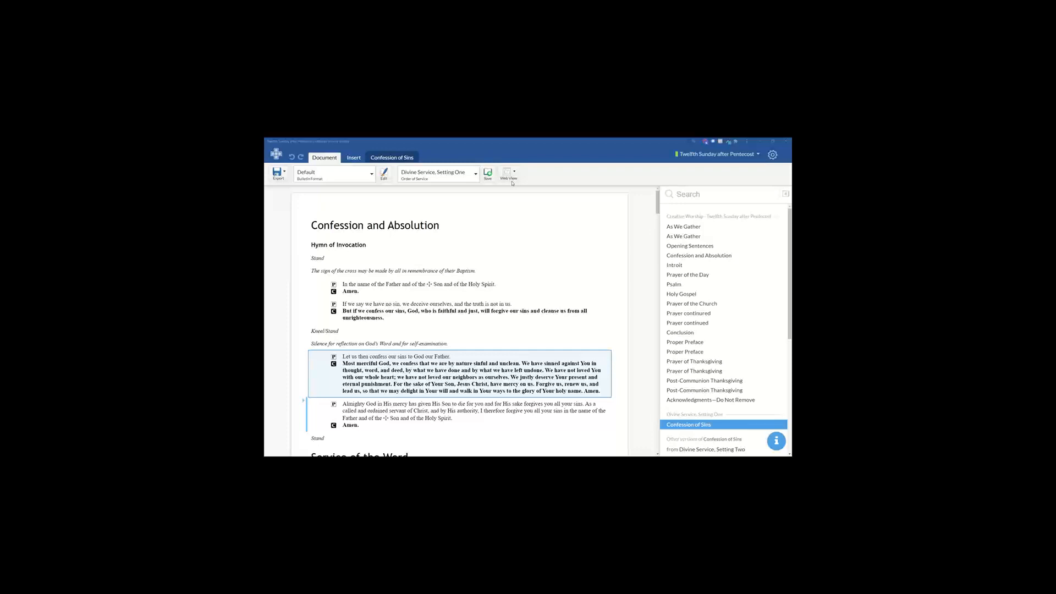
pyautogui.click(462, 212)
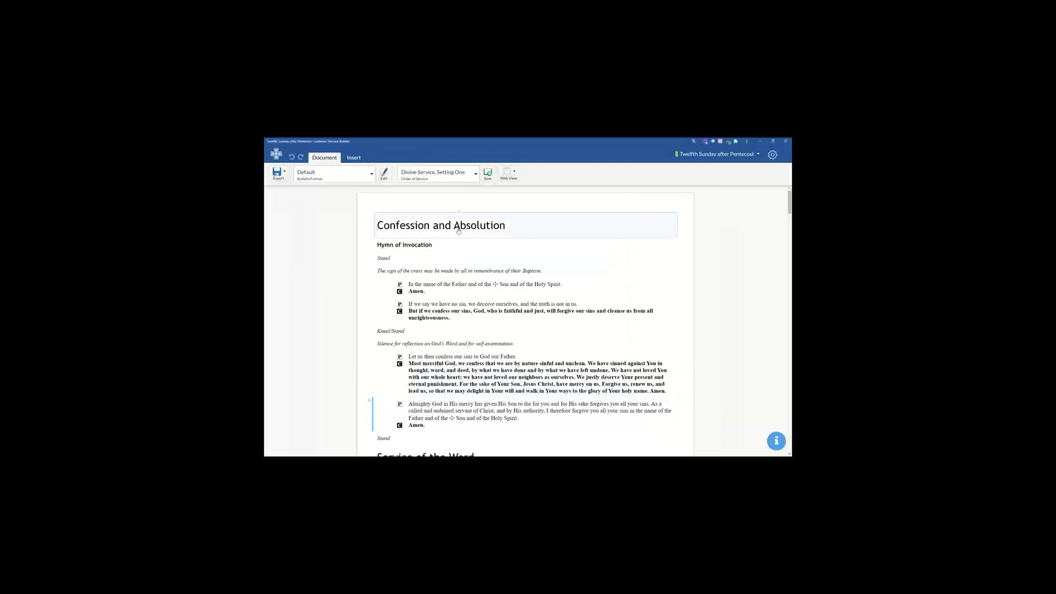
pyautogui.click(458, 231)
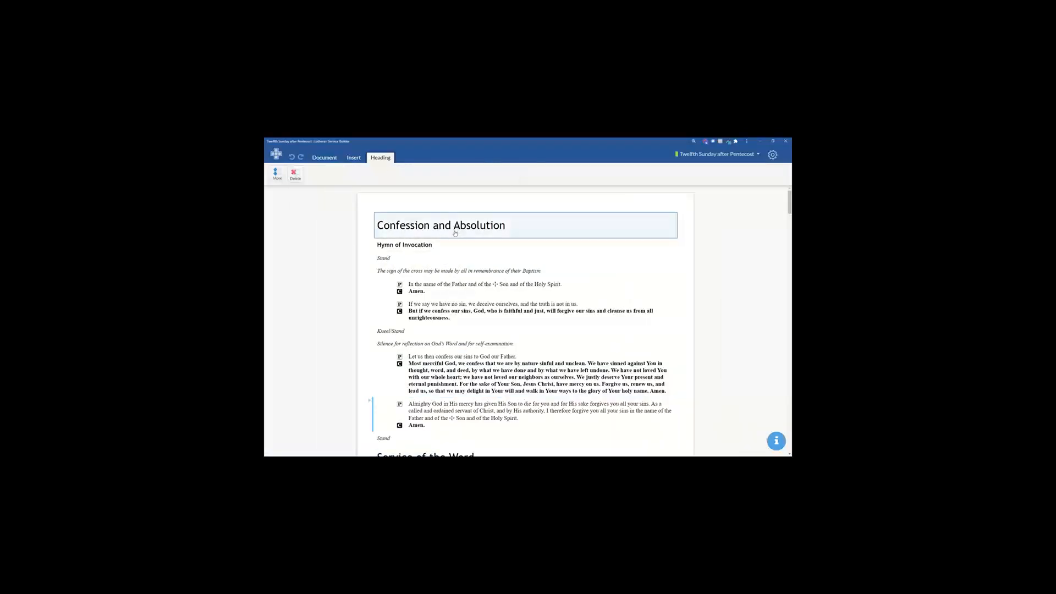
pyautogui.moveTo(450, 228)
pyautogui.mouseDown()
pyautogui.moveTo(453, 331)
pyautogui.moveTo(454, 231)
pyautogui.mouseUp()
# Insert a hymn element directly below the Hymn of Invocation caption in the bulletin
pyautogui.click(353, 158)
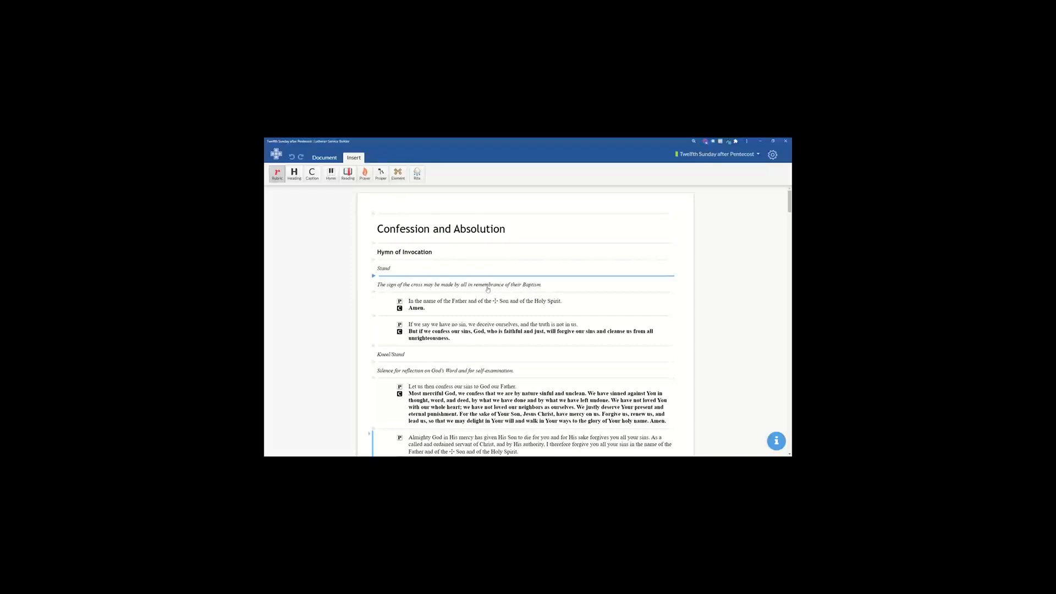
pyautogui.click(330, 176)
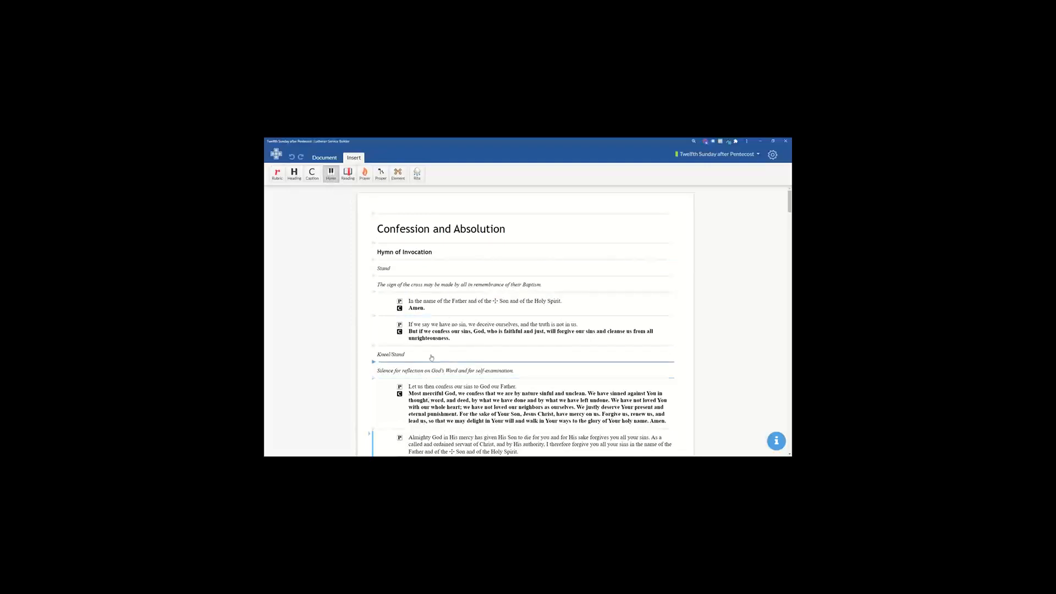
pyautogui.click(423, 259)
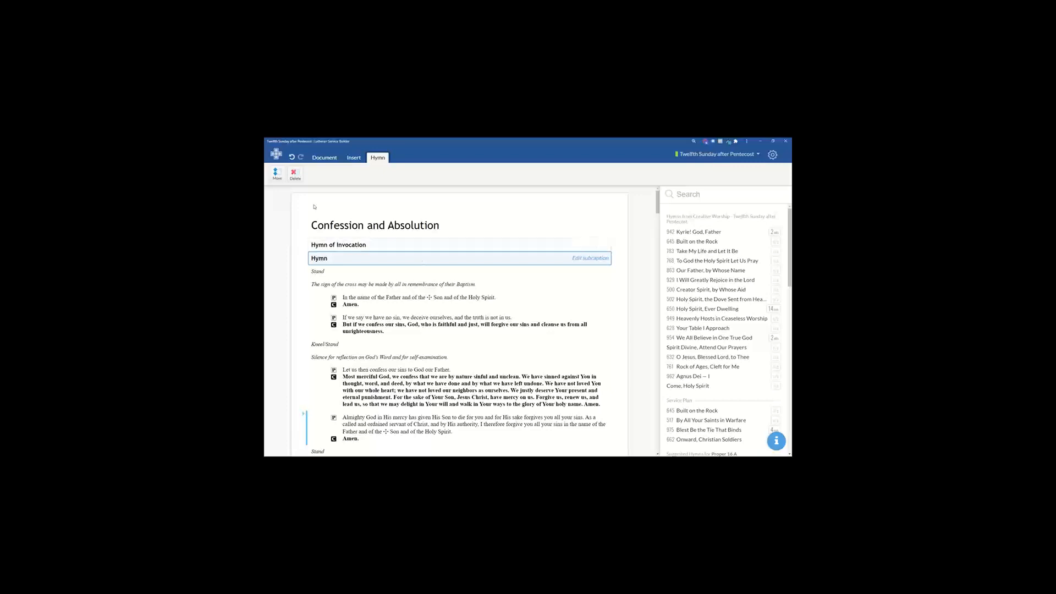
# Move the new hymn element below the first Stand rubric and back under the Hymn of Invocation caption
pyautogui.click(278, 175)
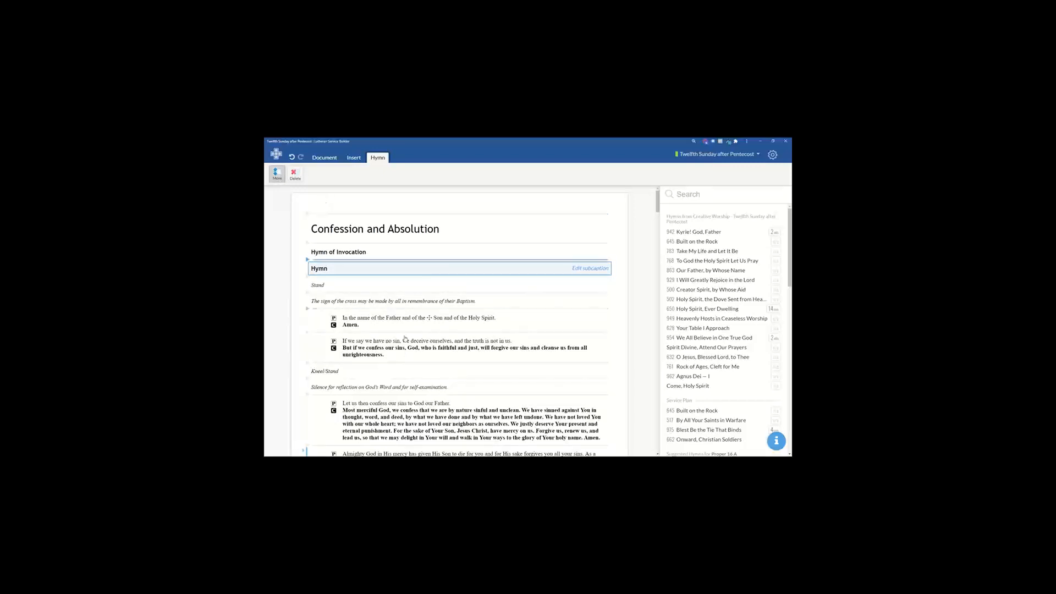
pyautogui.click(399, 294)
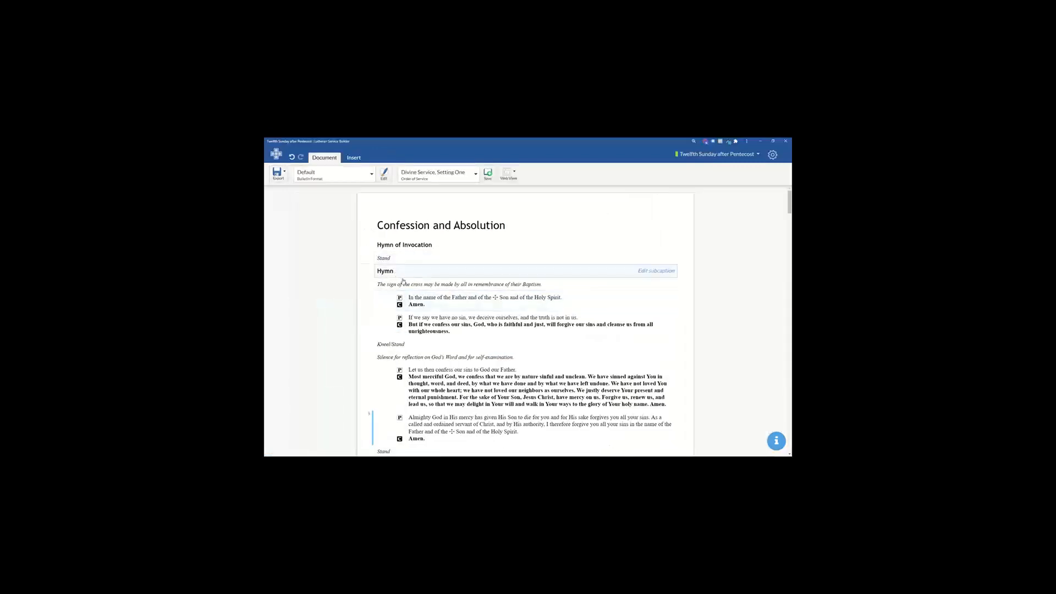
pyautogui.moveTo(401, 273); pyautogui.dragTo(460, 254)
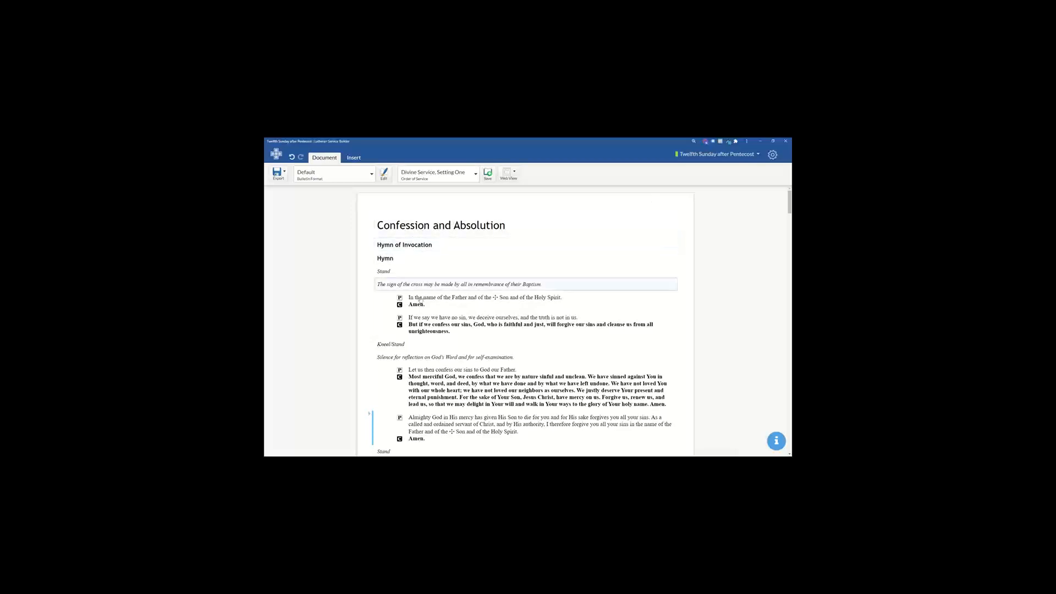
# Review the section headings in the bulletin, from Confession and Absolution through Service of the Word and the readings
pyautogui.click(465, 234)
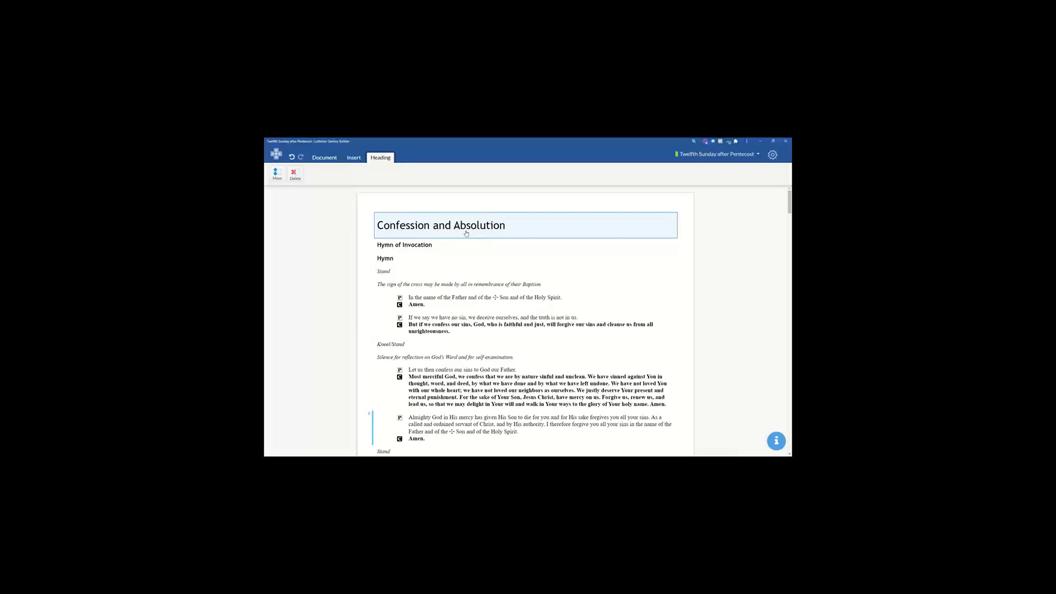
pyautogui.scroll(-4, 453, 240)
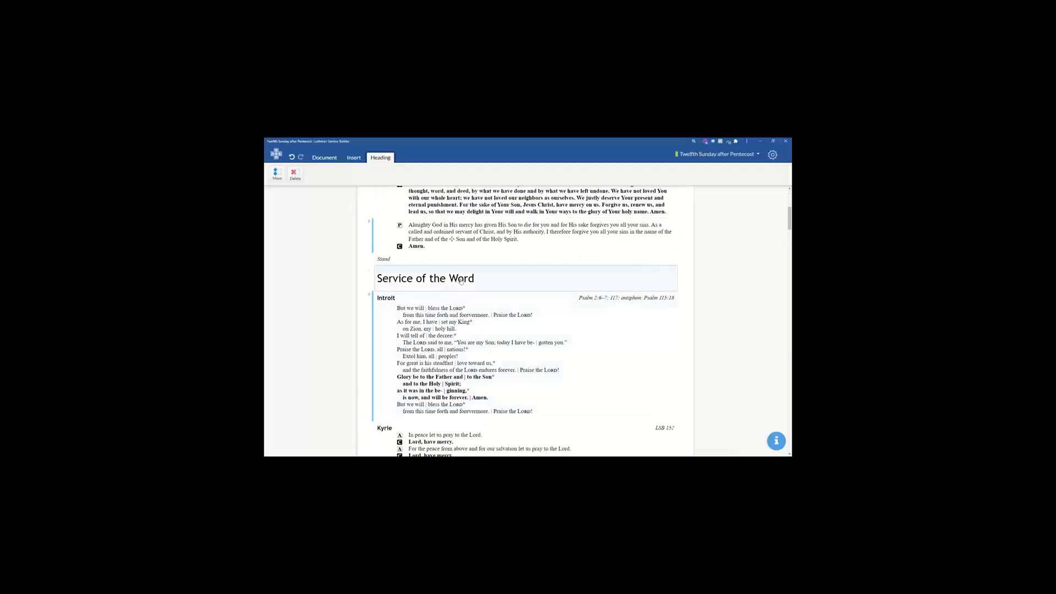
pyautogui.scroll(3, 439, 210)
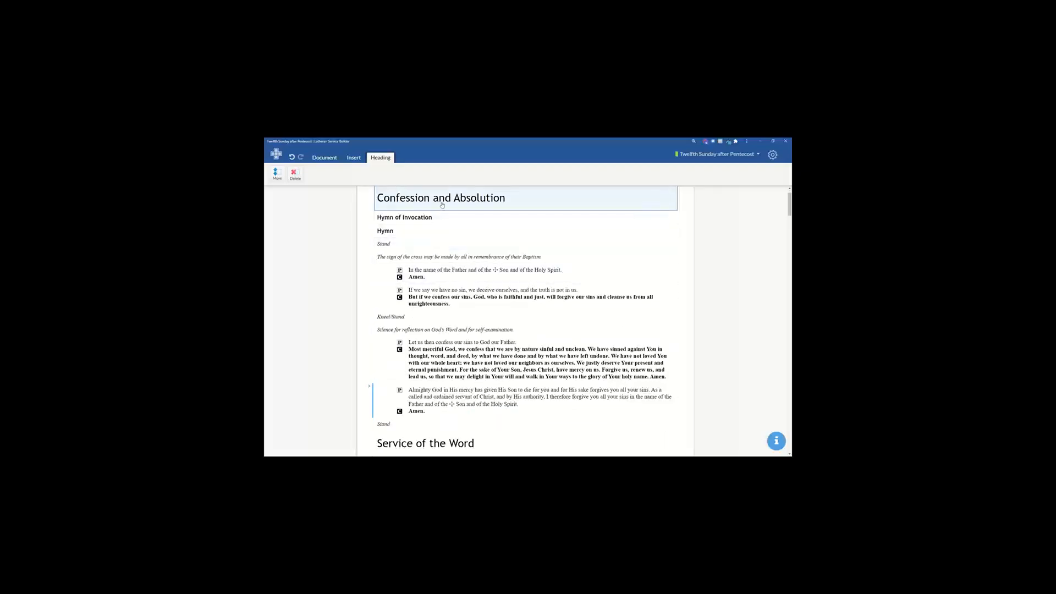
pyautogui.scroll(-3, 467, 207)
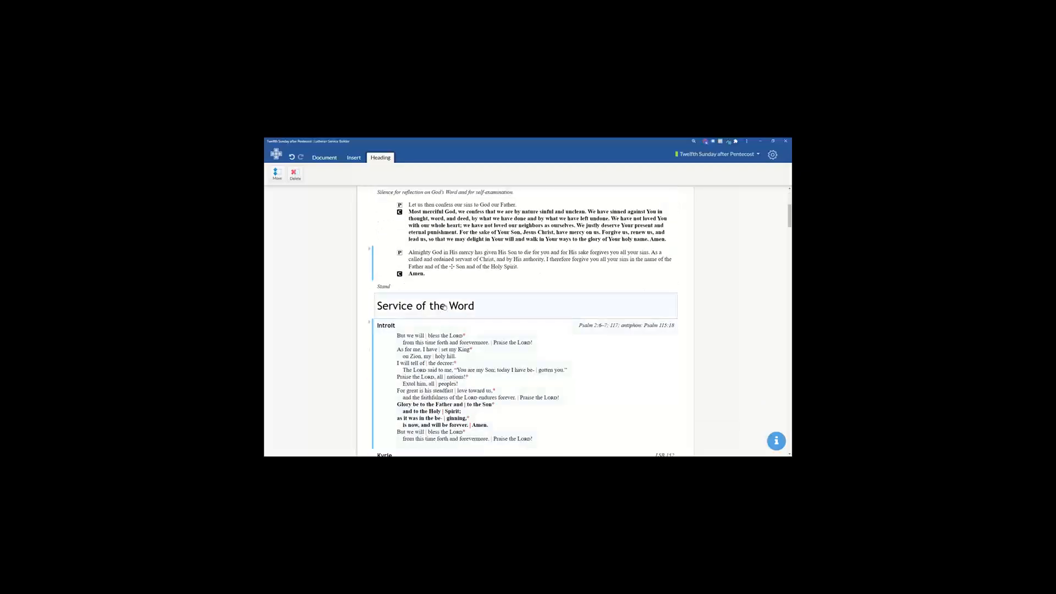
pyautogui.scroll(1, 442, 340)
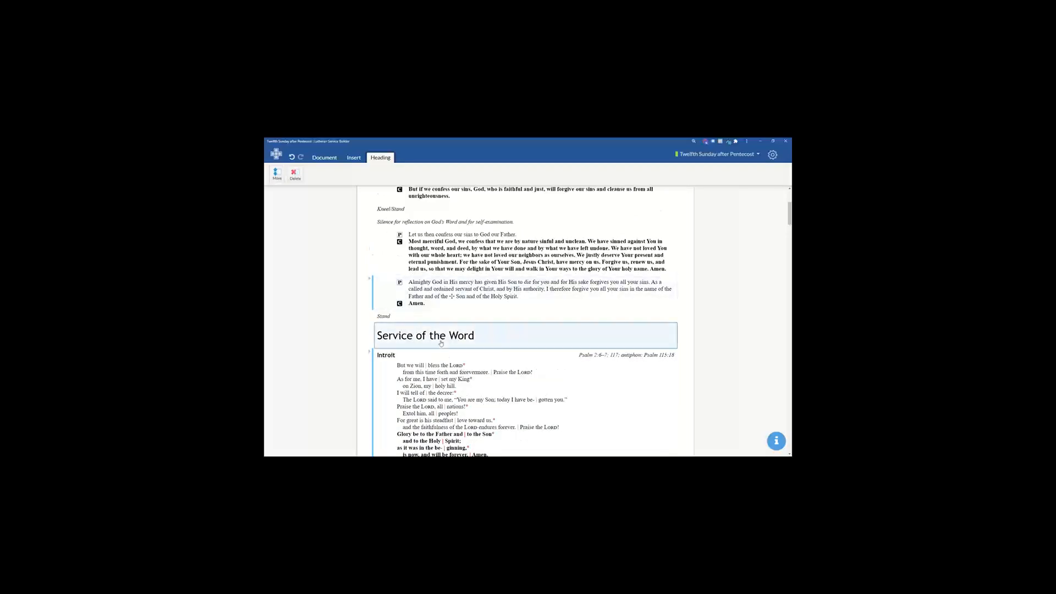
pyautogui.scroll(-10, 442, 343)
pyautogui.scroll(-20, 436, 345)
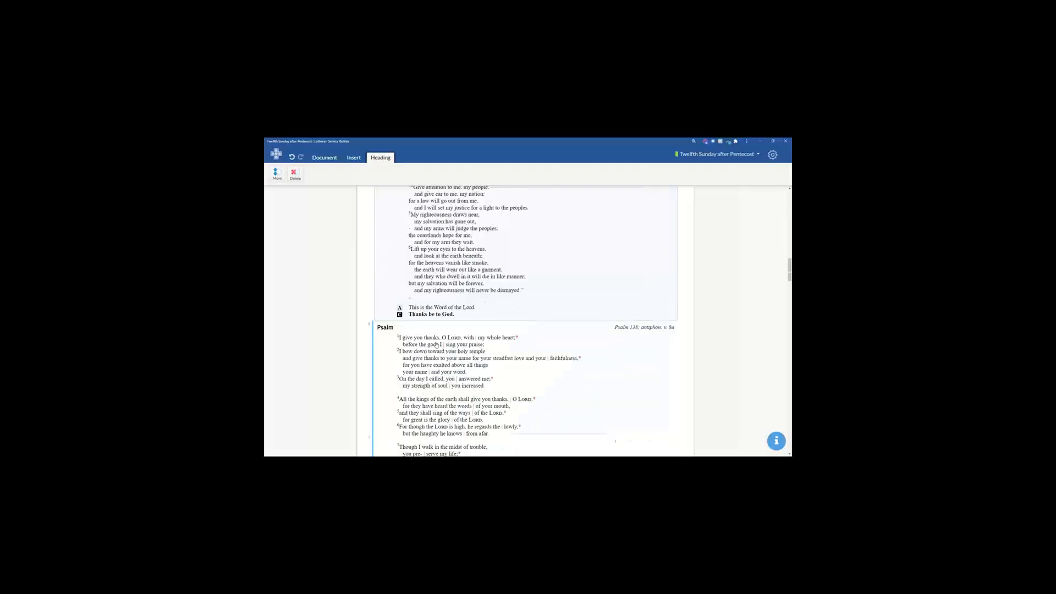
# Reword the Service of the Sacrament heading above the Preface as "Service of the Holy Communion"
pyautogui.scroll(-10, 435, 346)
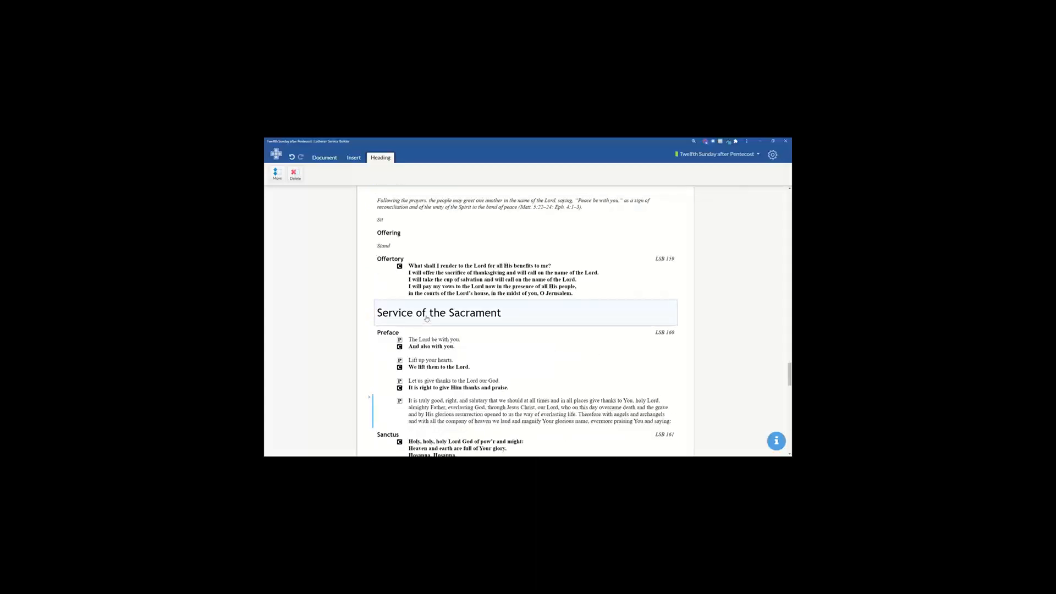
pyautogui.click(426, 319)
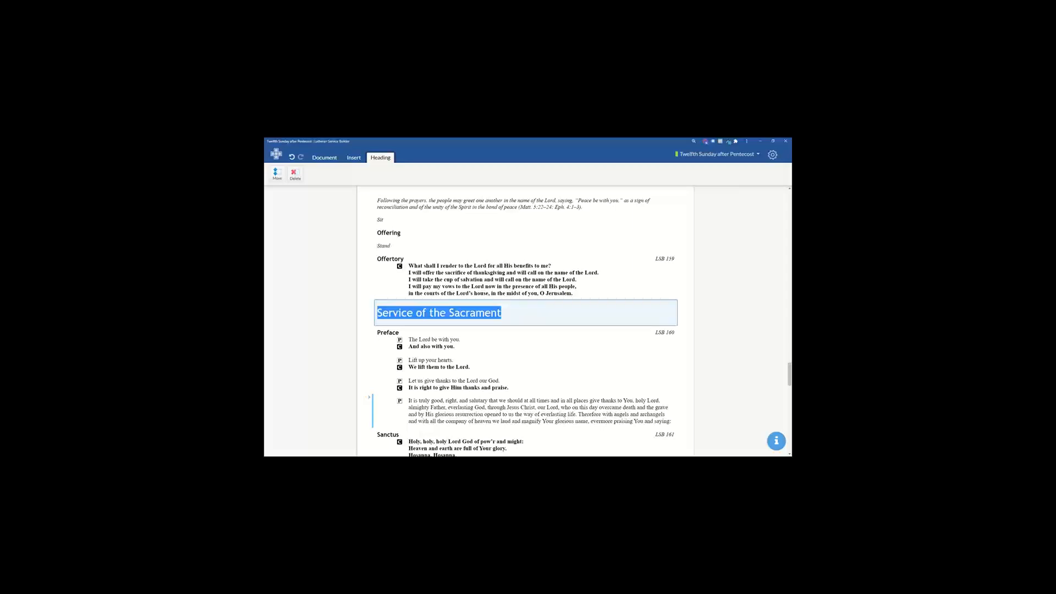
pyautogui.doubleClick(456, 314)
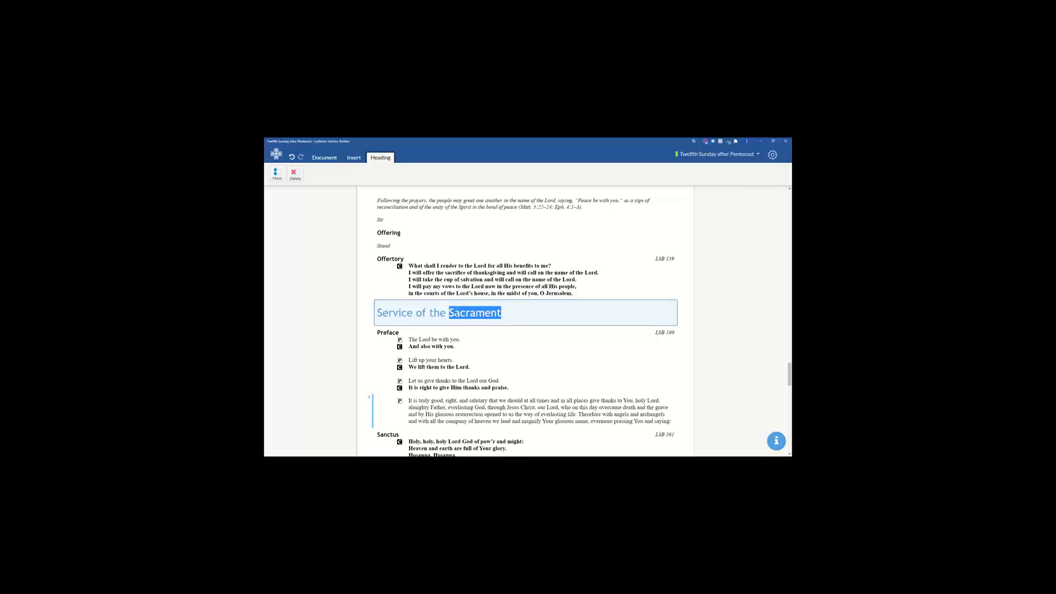
pyautogui.write('Holy Communion')
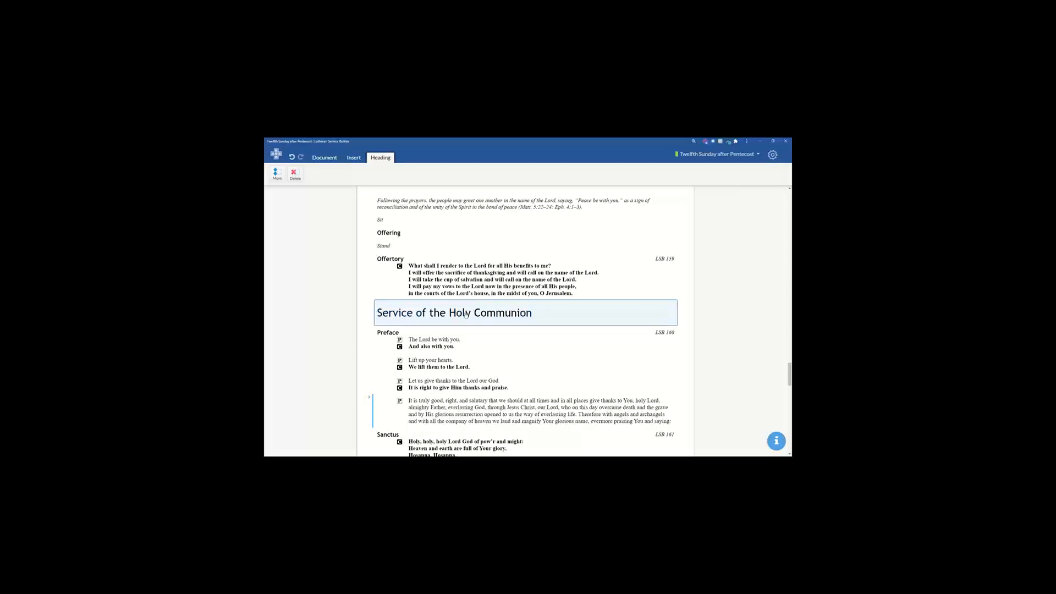
# Insert a heading above Confession and Absolution at the very start of the bulletin, reading "12th Sunday After Pentecost"
pyautogui.scroll(5, 562, 296)
pyautogui.scroll(15, 562, 295)
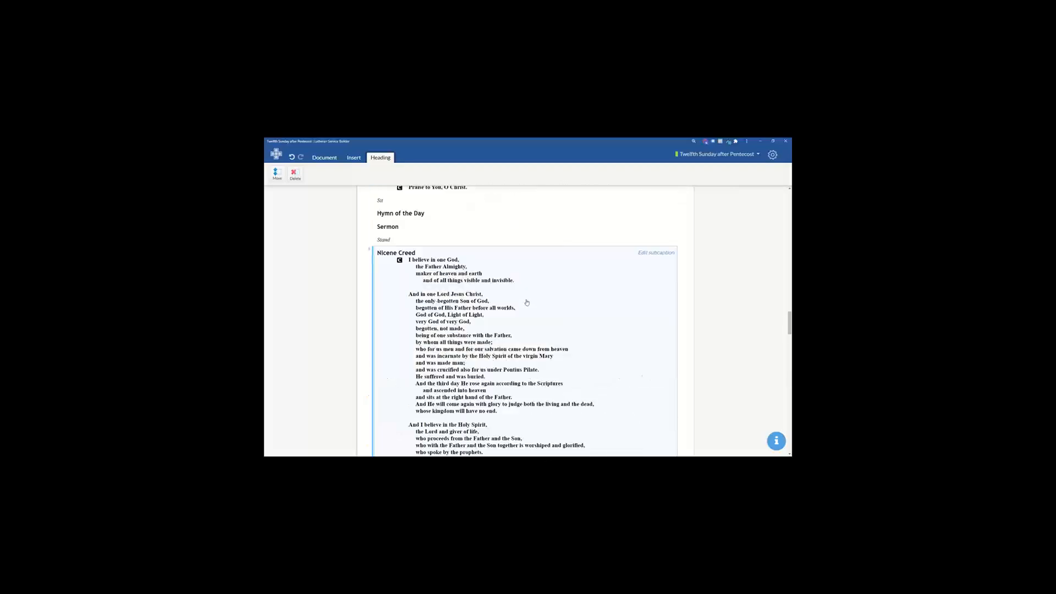
pyautogui.scroll(10, 515, 300)
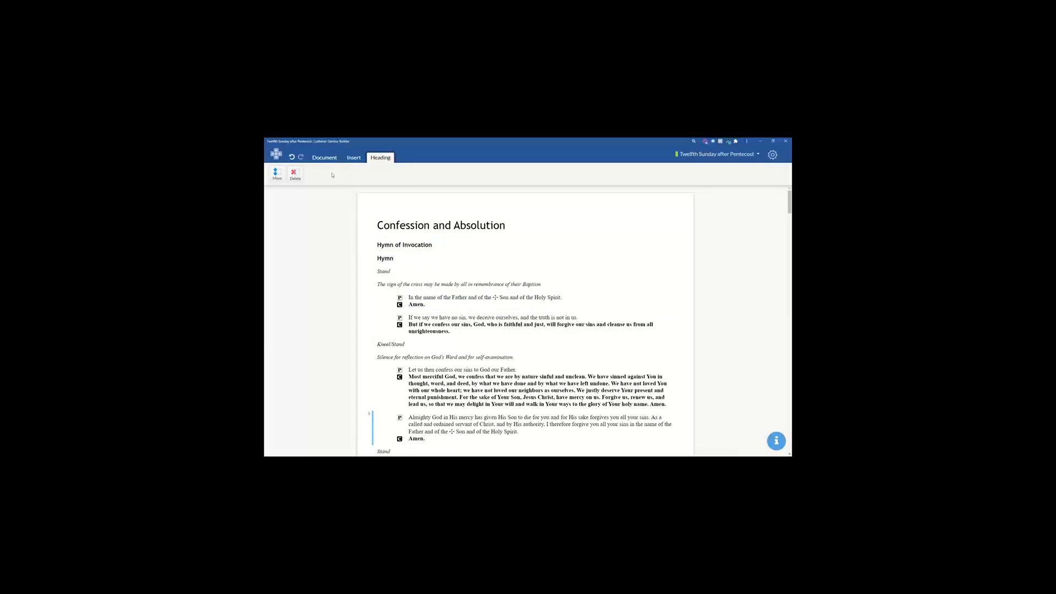
pyautogui.click(357, 159)
pyautogui.click(294, 173)
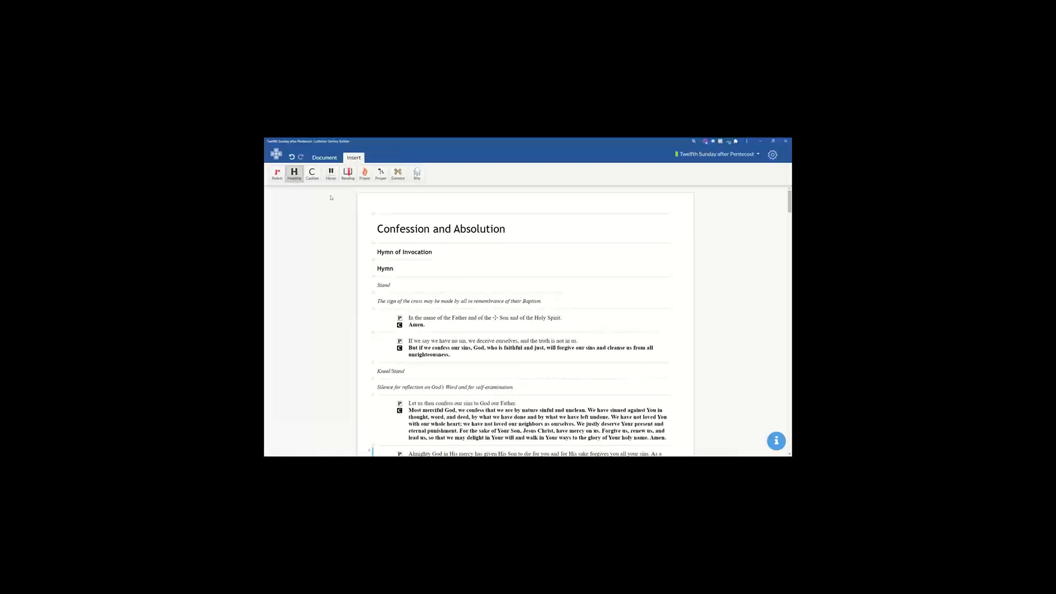
pyautogui.click(454, 218)
pyautogui.doubleClick(416, 226)
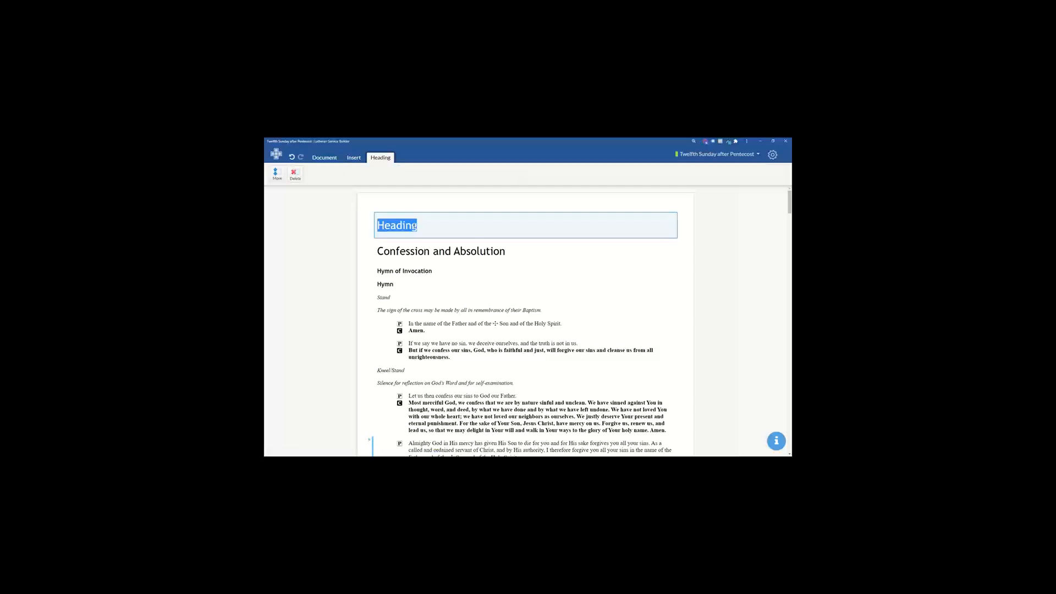
pyautogui.write('12th Sunday A')
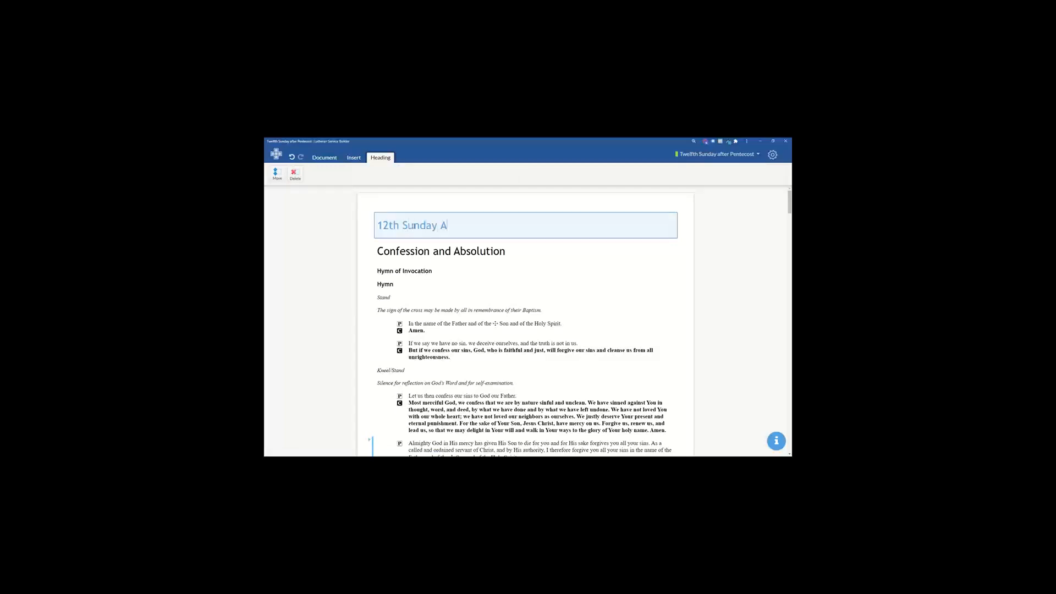
pyautogui.write('fter Pentecost')
# Correct the new heading's wording and capitalization to "Twelfth Sunday after Pentecost"
pyautogui.click(450, 225)
pyautogui.press('BackSpace')
pyautogui.write('a')
pyautogui.doubleClick(388, 225)
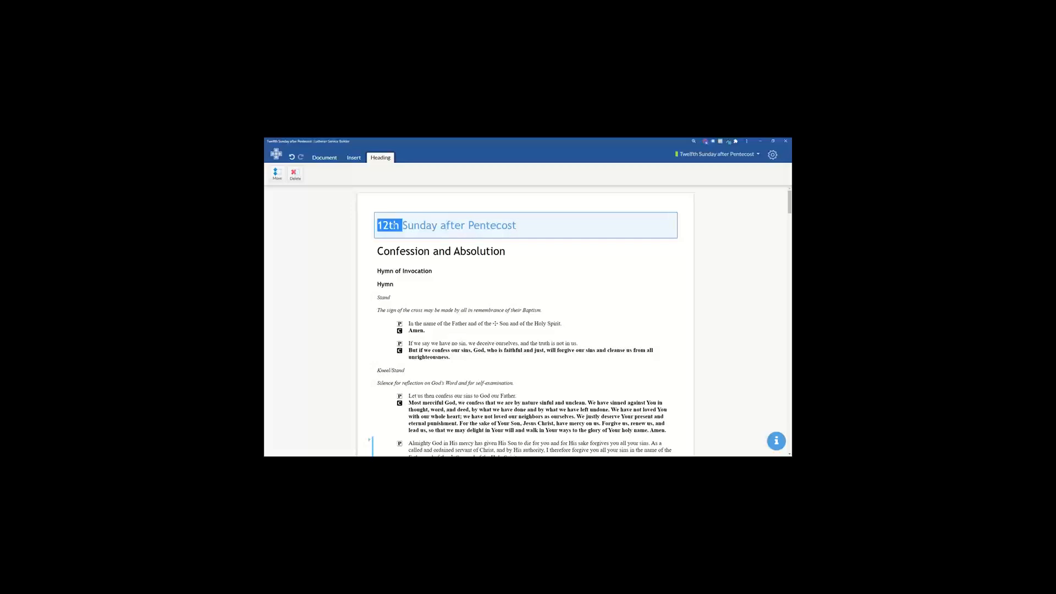
pyautogui.press('BackSpace')
pyautogui.write('Twel')
pyautogui.write('fth')
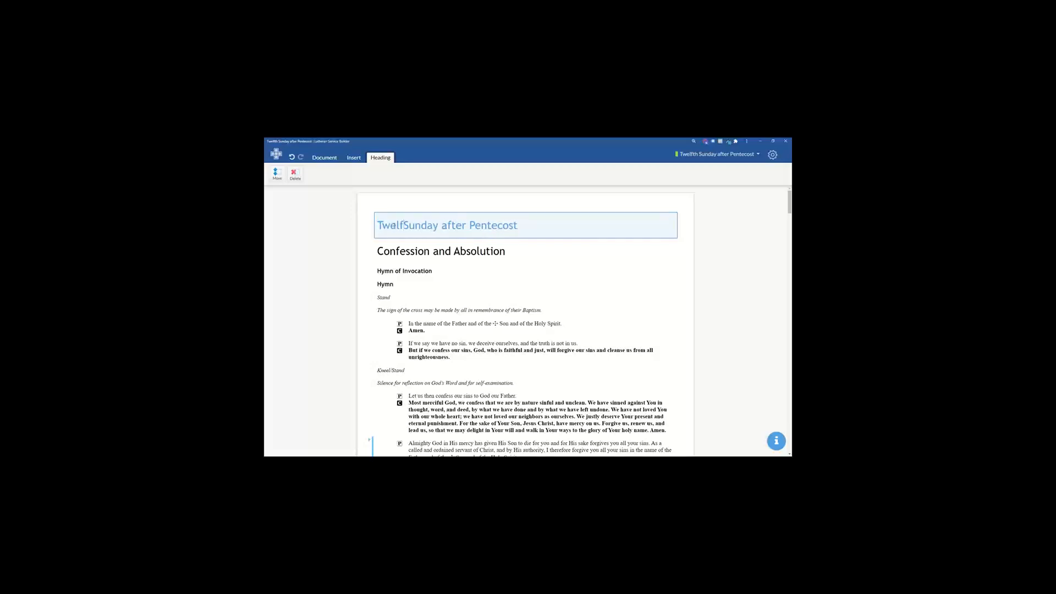
pyautogui.press('Return')
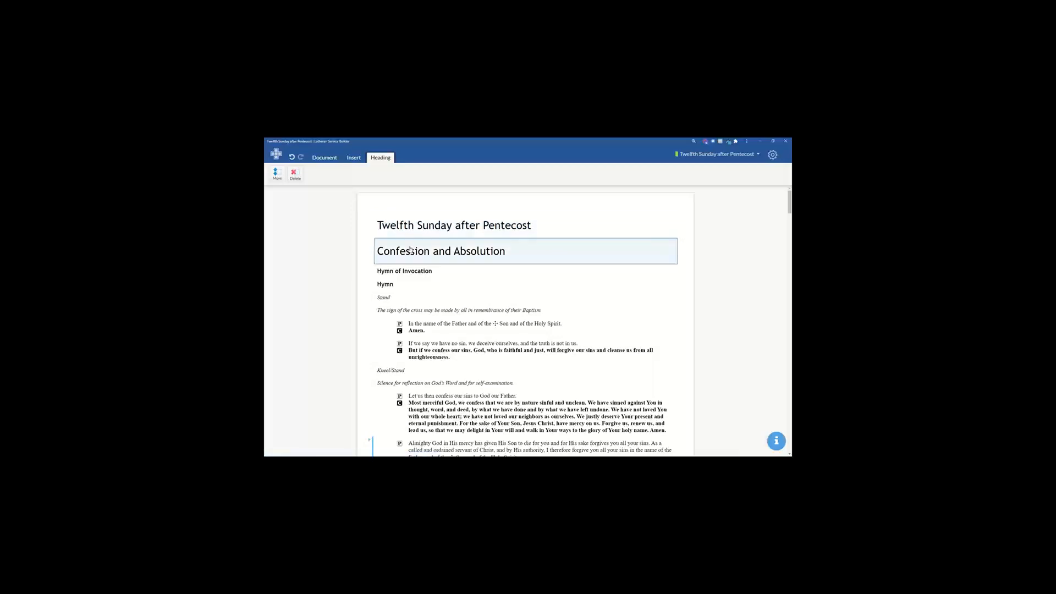
# Delete the Confession and Absolution heading and the Service of the Word heading from the bulletin
pyautogui.click(295, 175)
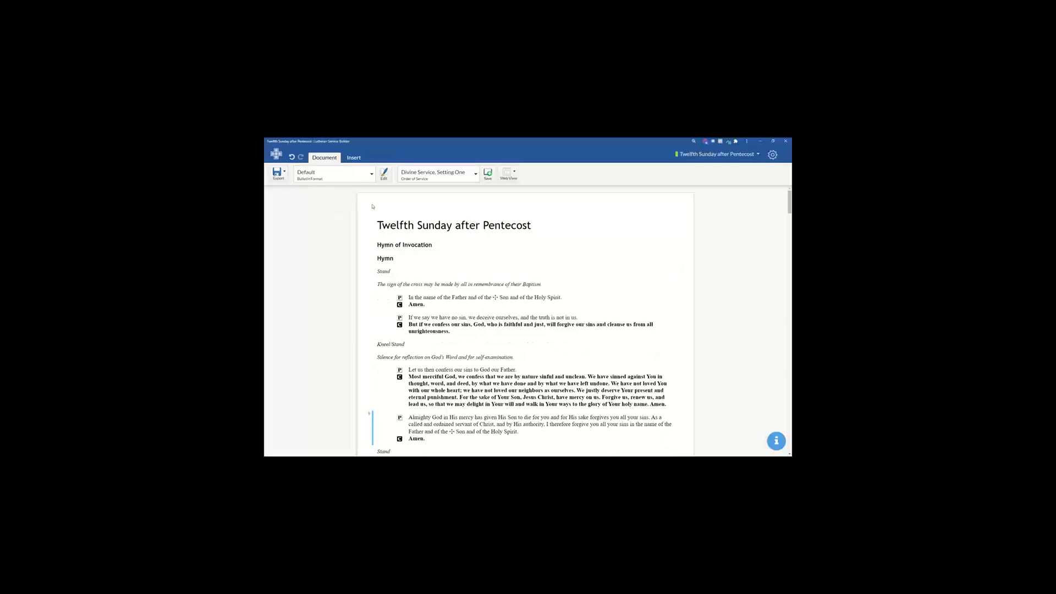
pyautogui.scroll(-1, 421, 247)
pyautogui.scroll(-3, 417, 250)
pyautogui.scroll(2, 416, 251)
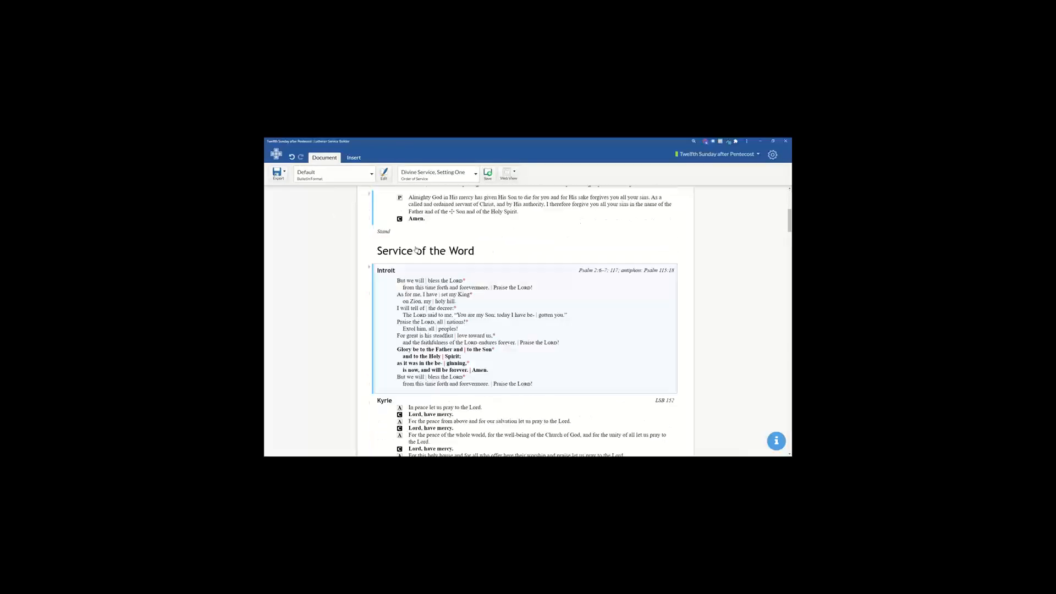
pyautogui.click(413, 253)
pyautogui.click(294, 175)
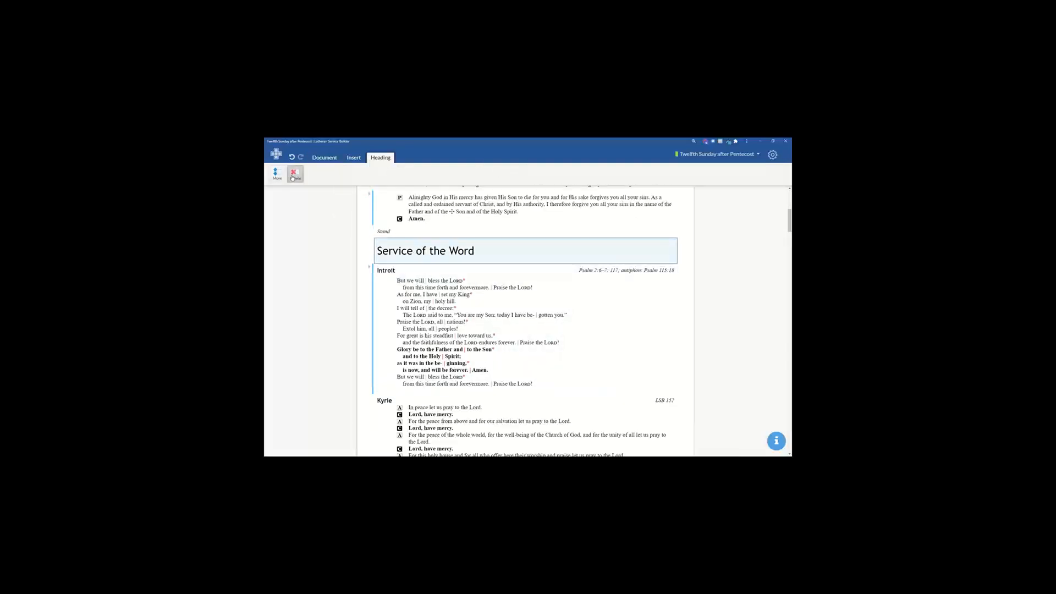
# Delete the Service of the Holy Communion heading between the Offertory and the Preface
pyautogui.scroll(-10, 409, 254)
pyautogui.scroll(-15, 410, 254)
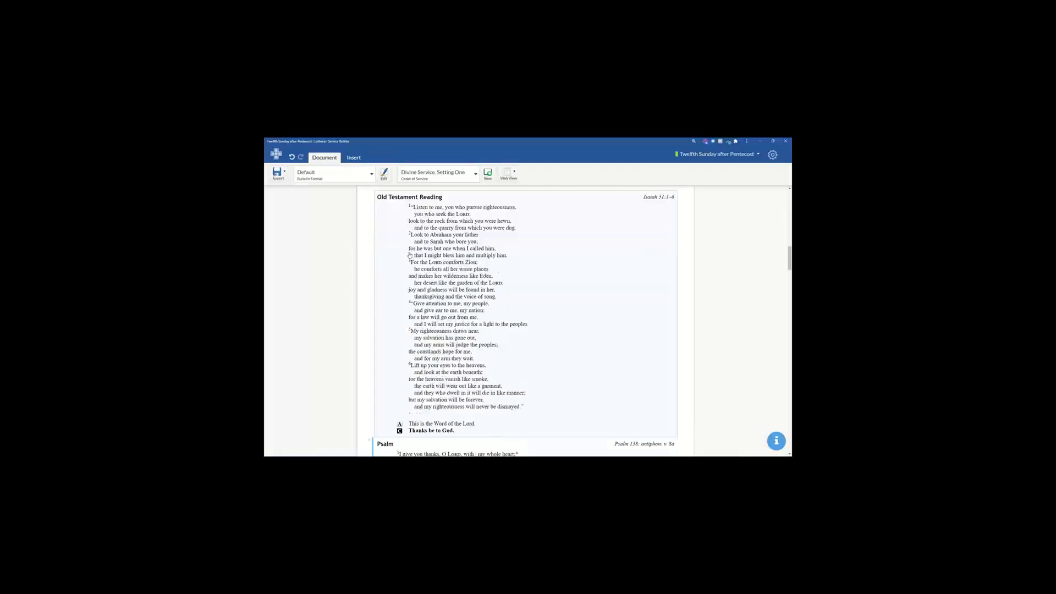
pyautogui.scroll(-15, 402, 281)
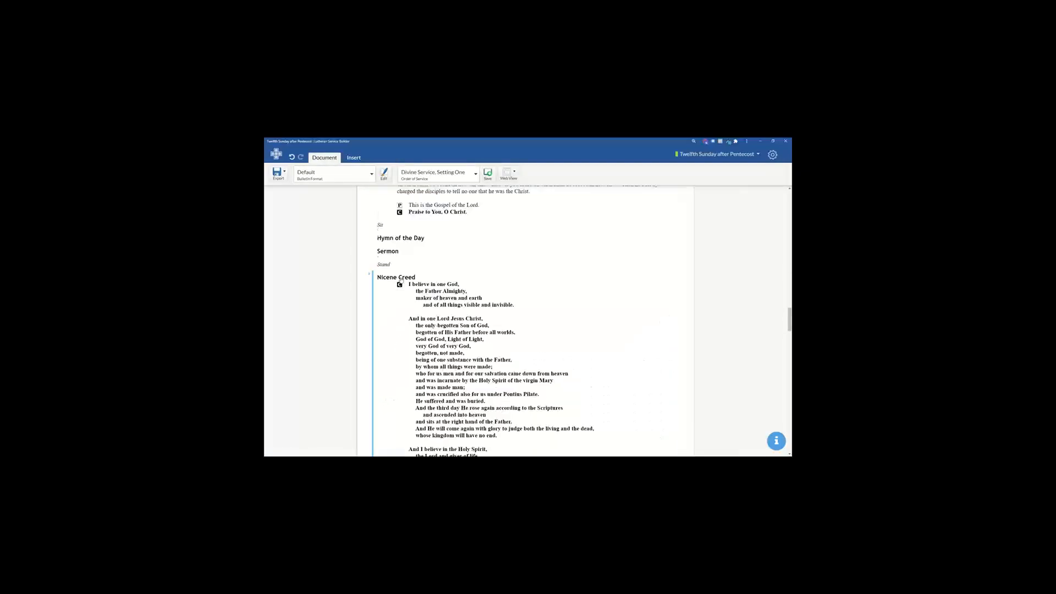
pyautogui.scroll(-8, 399, 268)
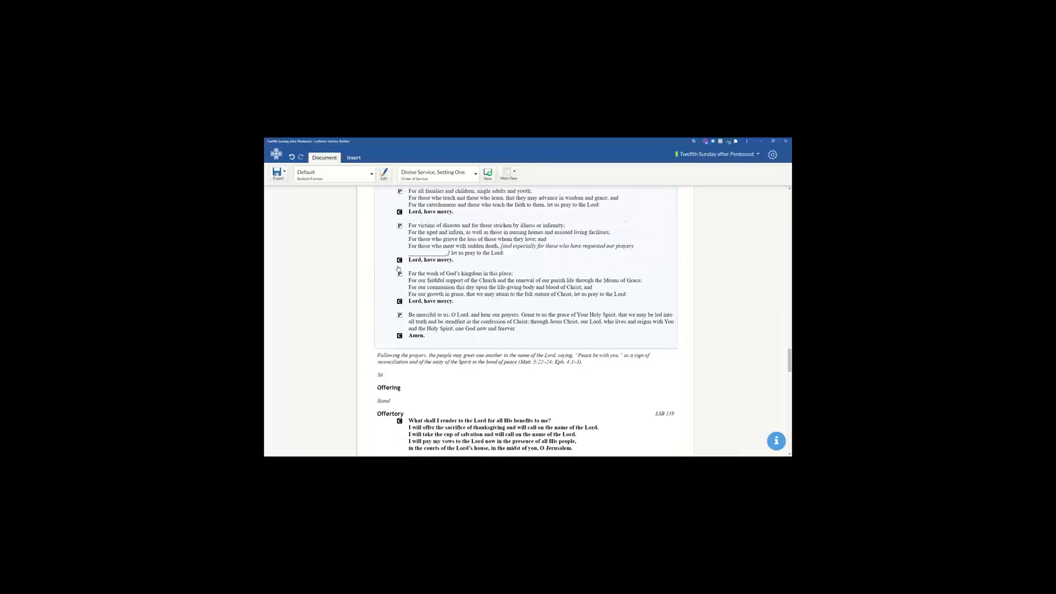
pyautogui.click(418, 367)
pyautogui.click(293, 174)
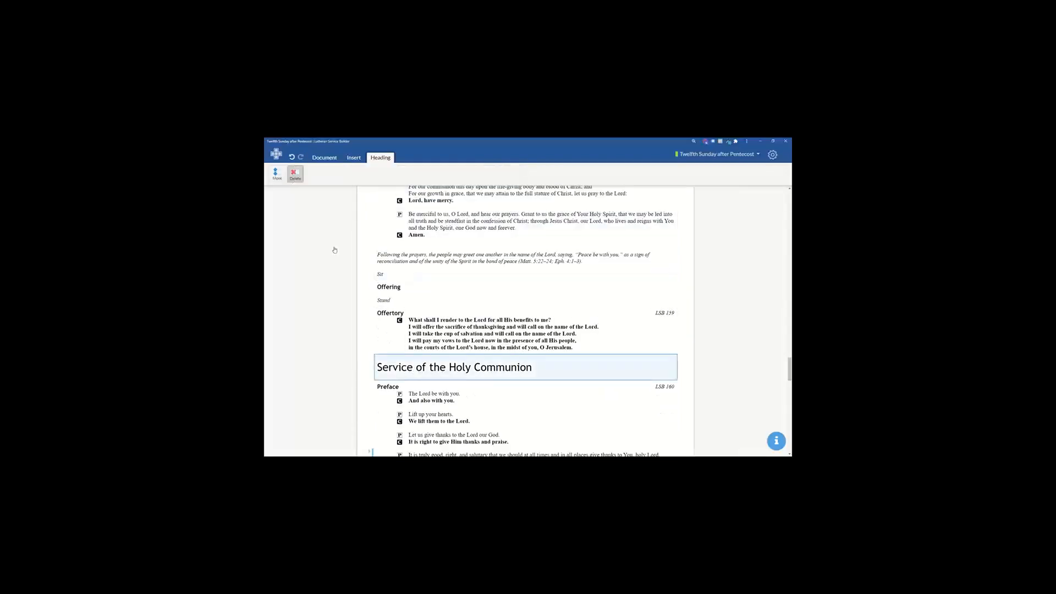
# Fill the Hymn of Invocation with 645 Built on the Rock from the Service Plan suggestions
pyautogui.moveTo(789, 371); pyautogui.dragTo(774, 191)
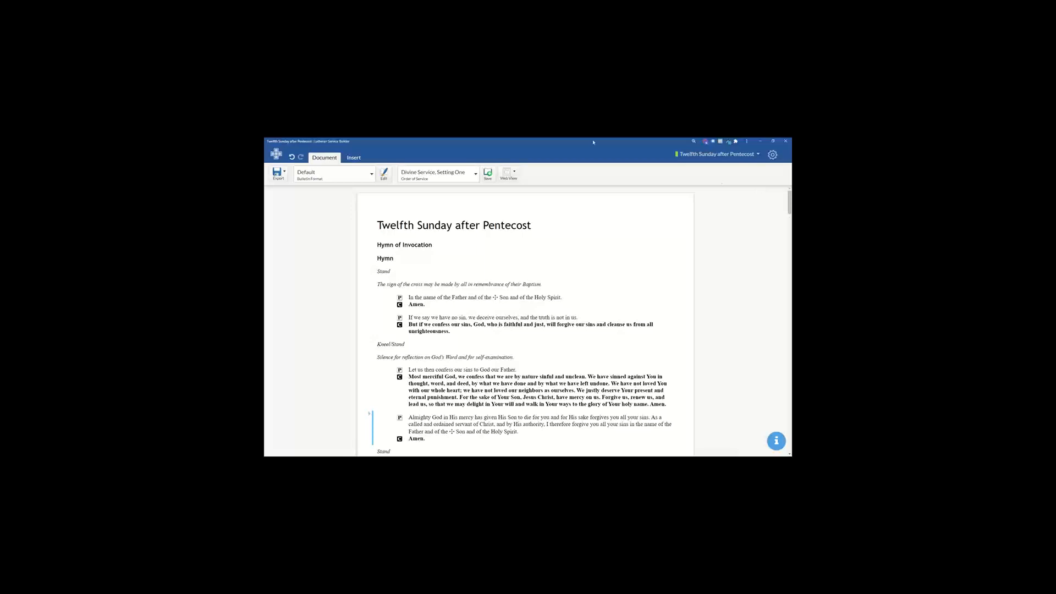
pyautogui.click(428, 245)
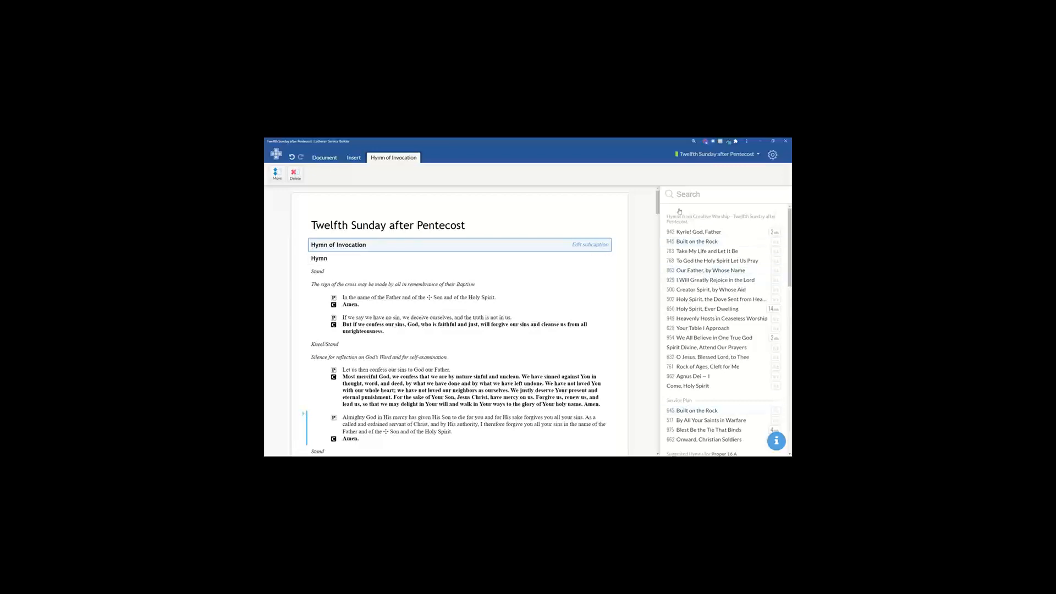
pyautogui.scroll(-2, 699, 311)
pyautogui.scroll(-4, 700, 311)
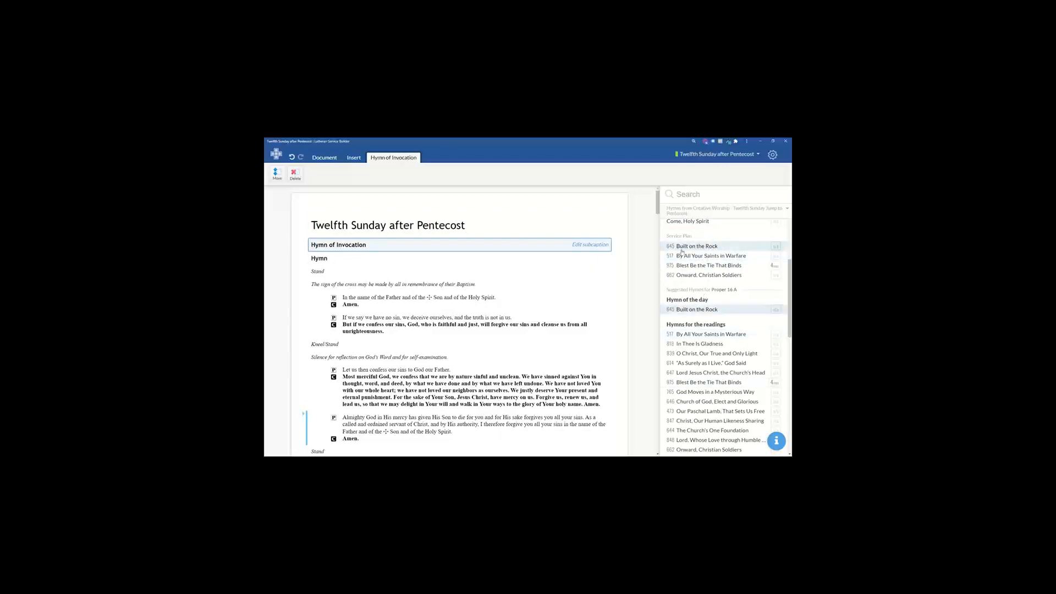
pyautogui.click(683, 248)
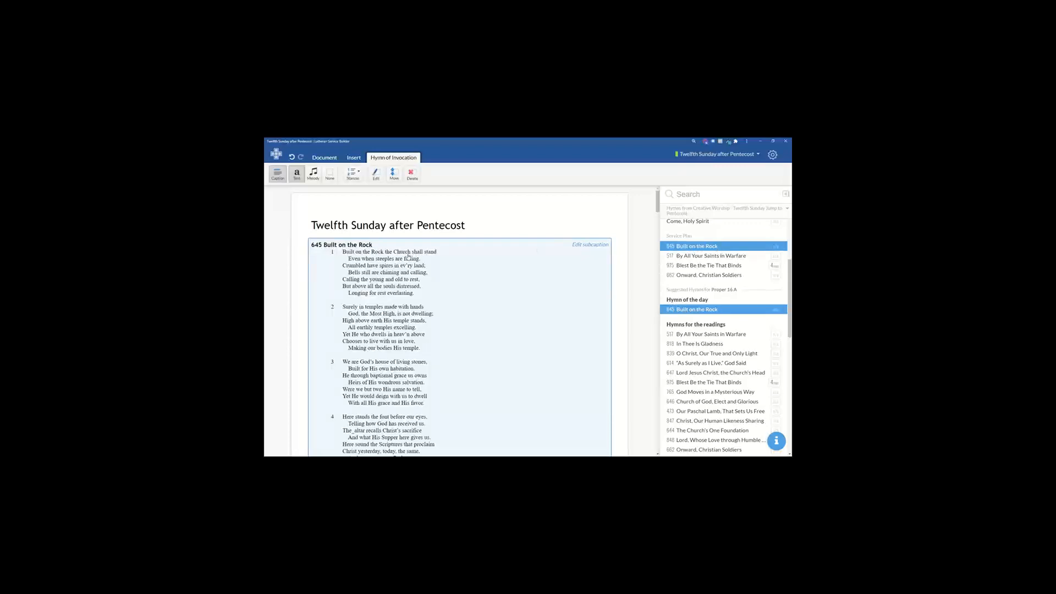
# Fill the empty Hymn element below Built on the Rock with 517 By All Your Saints in Warfare from the Service Plan
pyautogui.scroll(-1, 410, 256)
pyautogui.scroll(-5, 407, 256)
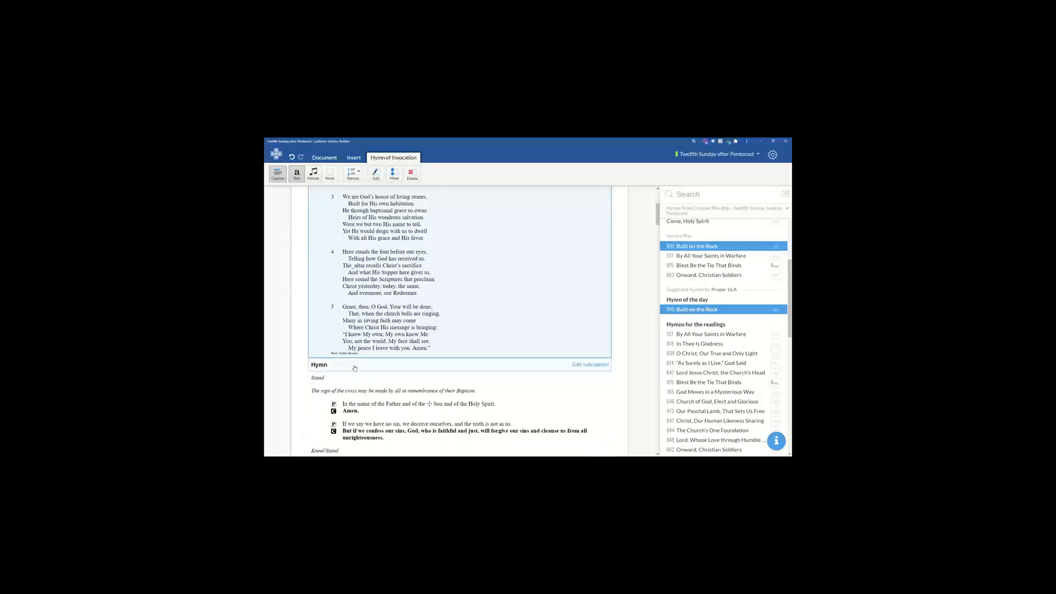
pyautogui.click(356, 366)
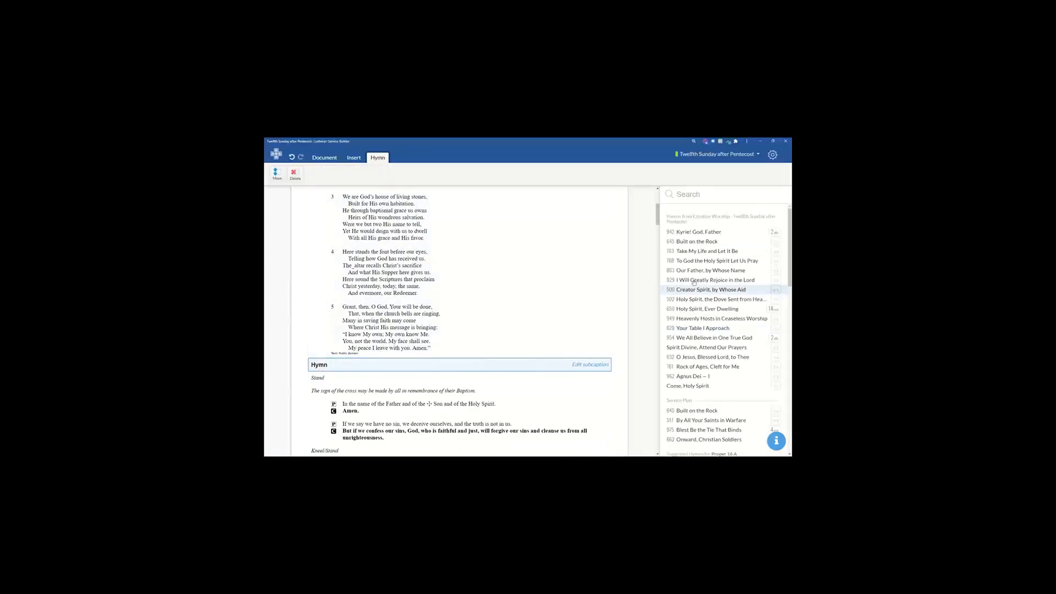
pyautogui.scroll(-1, 689, 300)
pyautogui.scroll(-1, 689, 300)
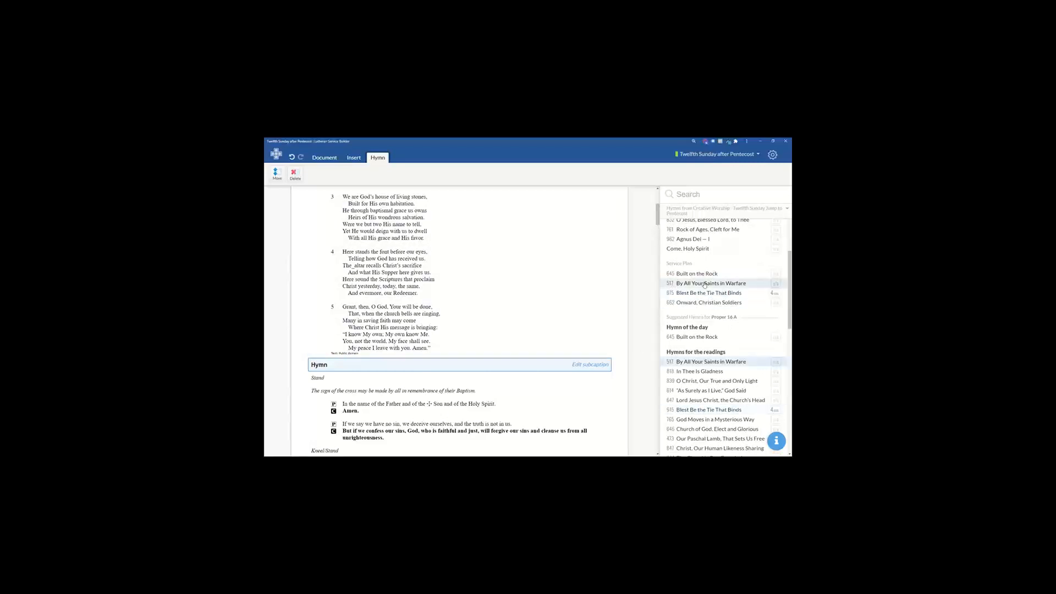
pyautogui.click(704, 285)
pyautogui.scroll(-3, 495, 346)
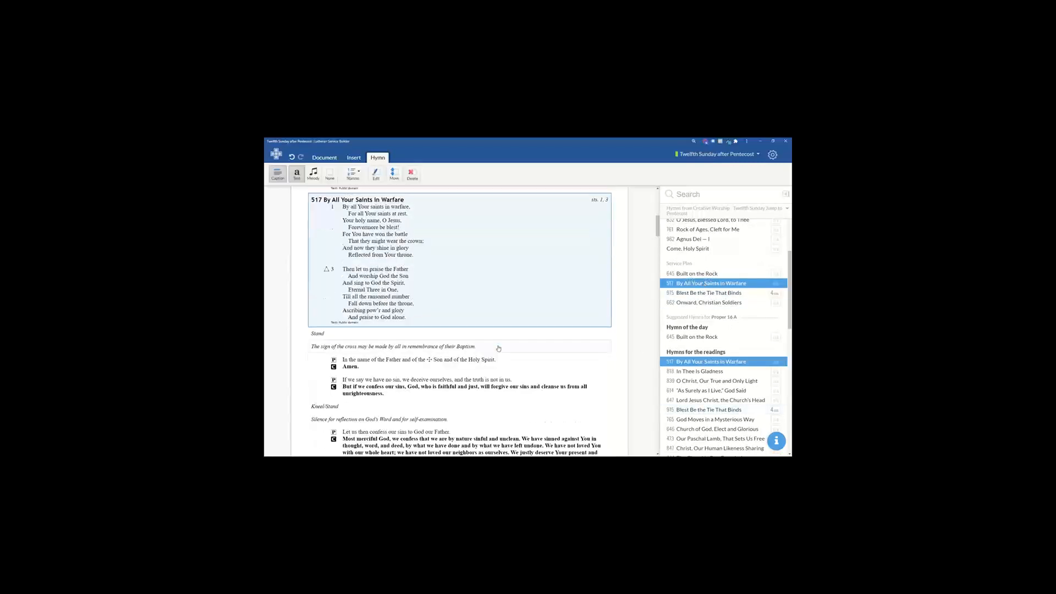
# Change the Hymn of Invocation's caption at the start of the bulletin to "Opening Hymn: Built on the Rock"
pyautogui.scroll(1, 499, 348)
pyautogui.scroll(10, 498, 347)
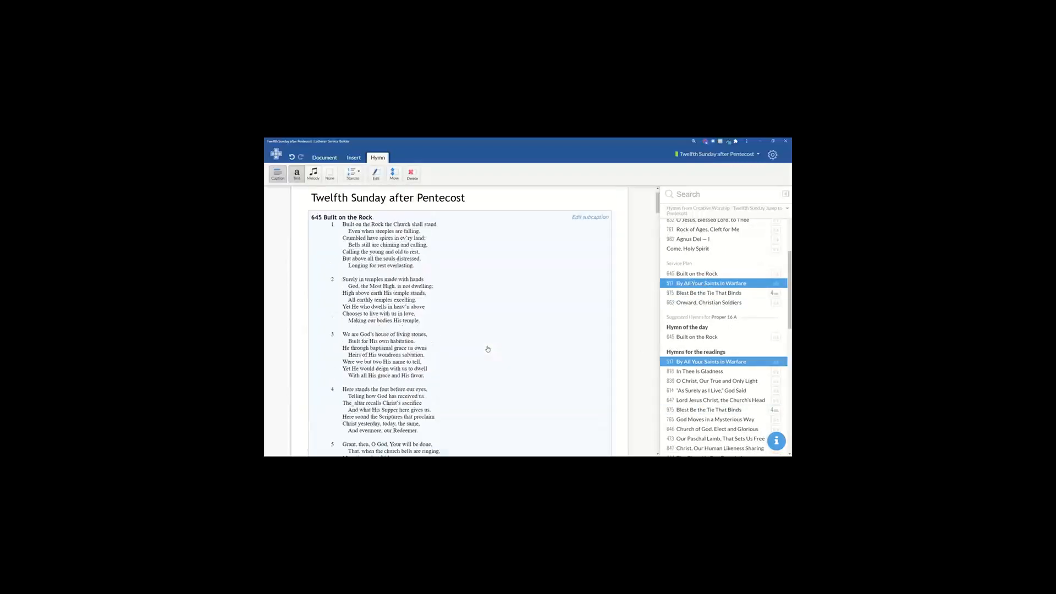
pyautogui.click(499, 310)
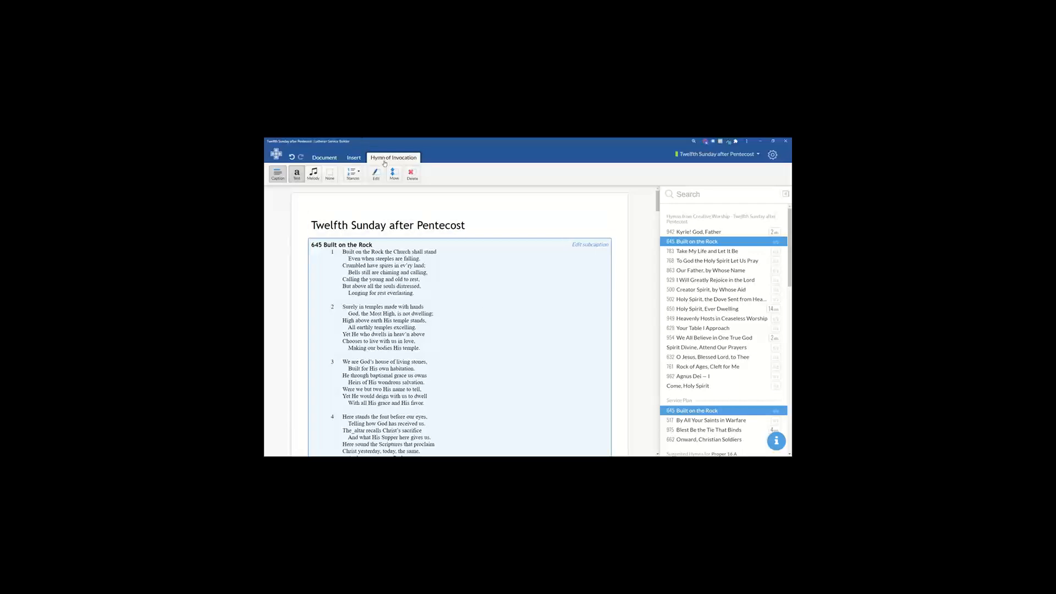
pyautogui.click(277, 175)
pyautogui.doubleClick(346, 246)
pyautogui.click(510, 297)
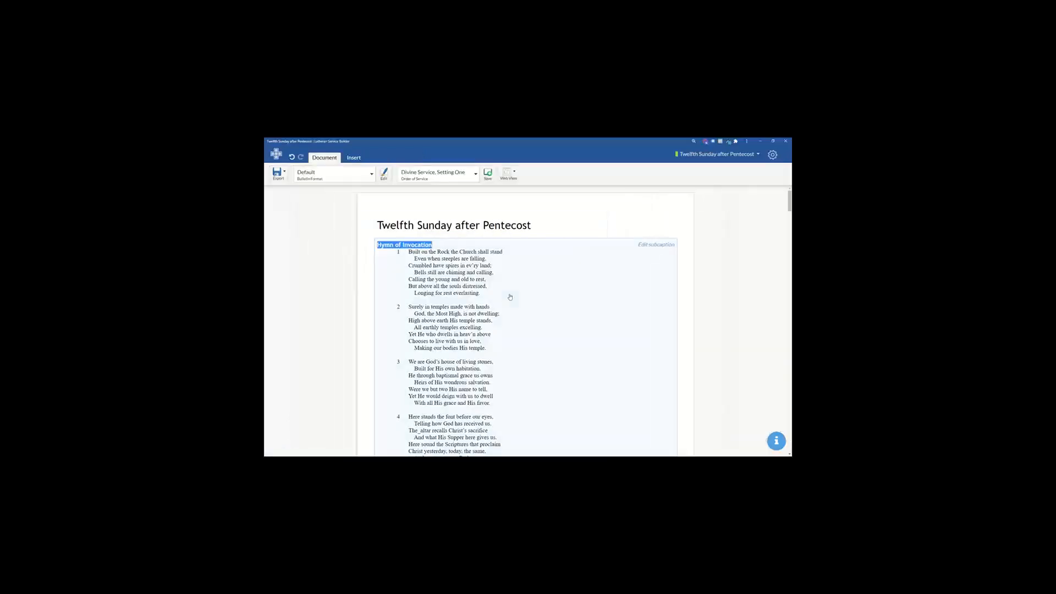
pyautogui.write('Built on the Rock')
pyautogui.press('Home')
pyautogui.write('Opening Hymn:')
# Set the subcaption of the Opening Hymn so that it shows LSB 645
pyautogui.click(645, 245)
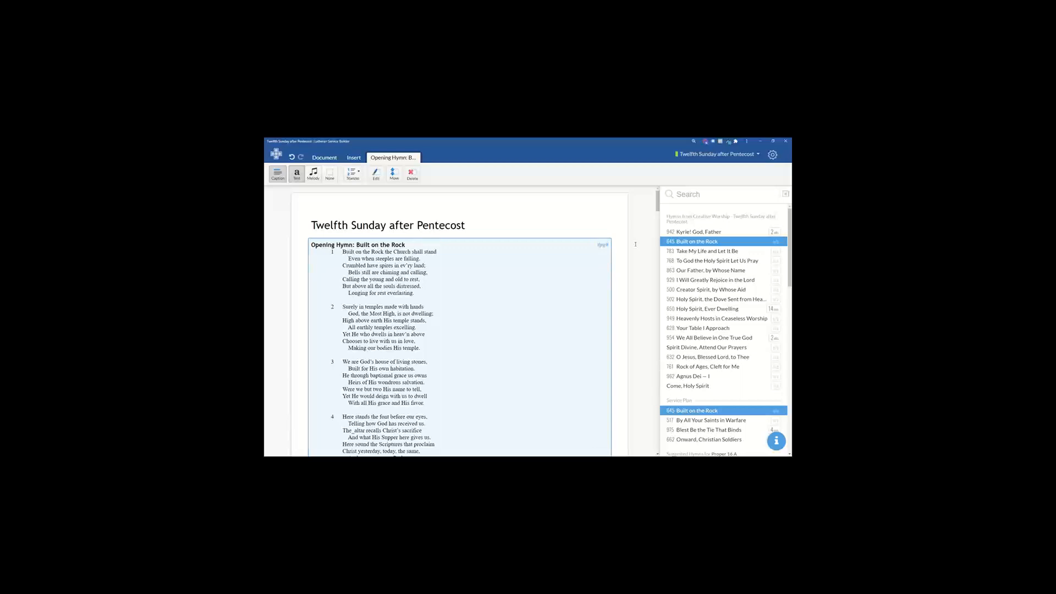
pyautogui.write('LSB 645')
pyautogui.click(641, 252)
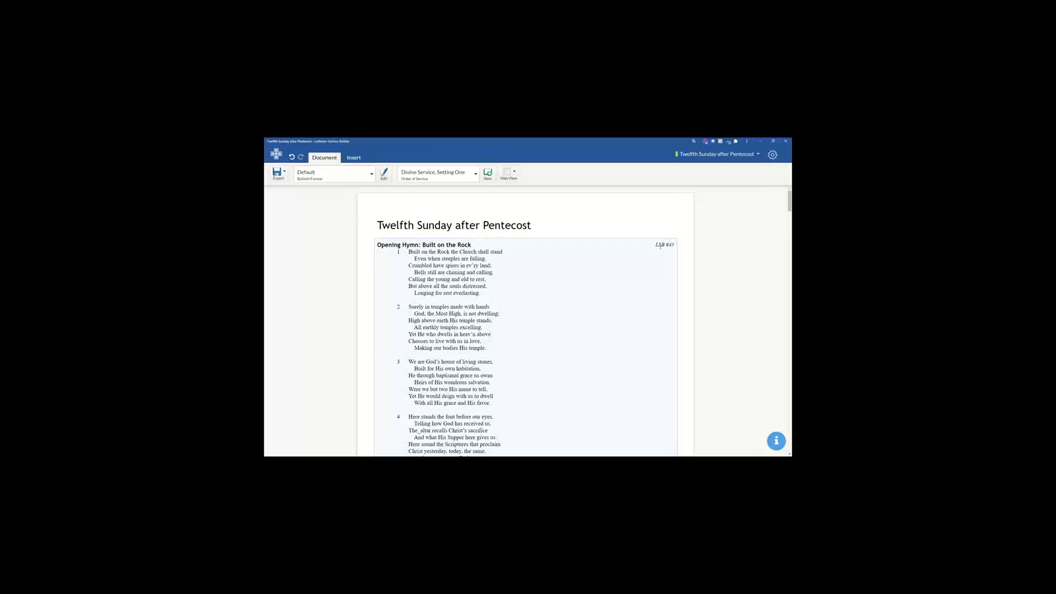
pyautogui.click(667, 246)
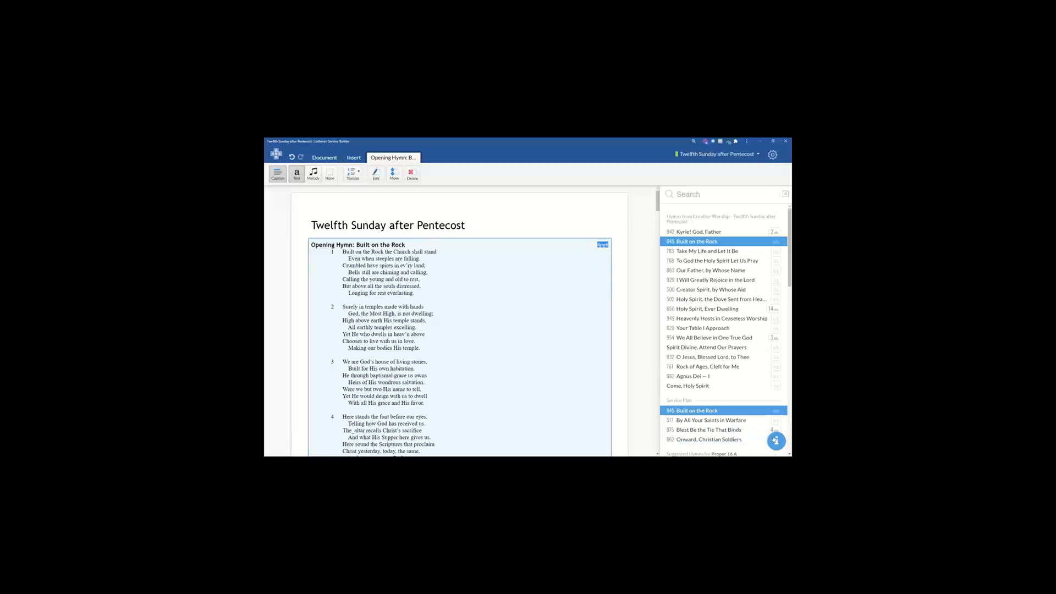
# Search the help articles for "subcaption" and look at the article The Element Tab
pyautogui.click(776, 441)
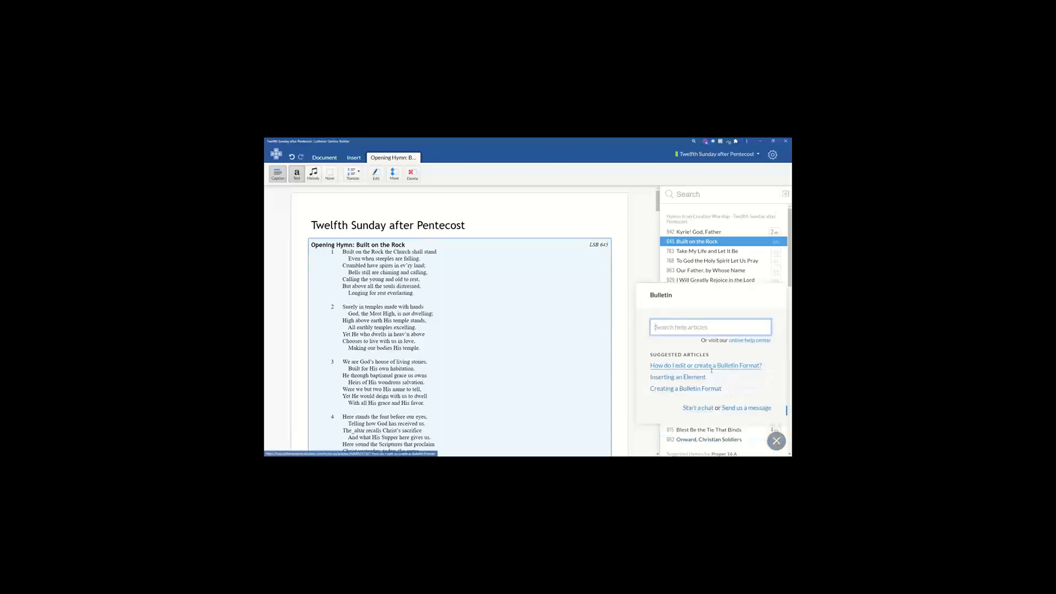
pyautogui.write('subcaption')
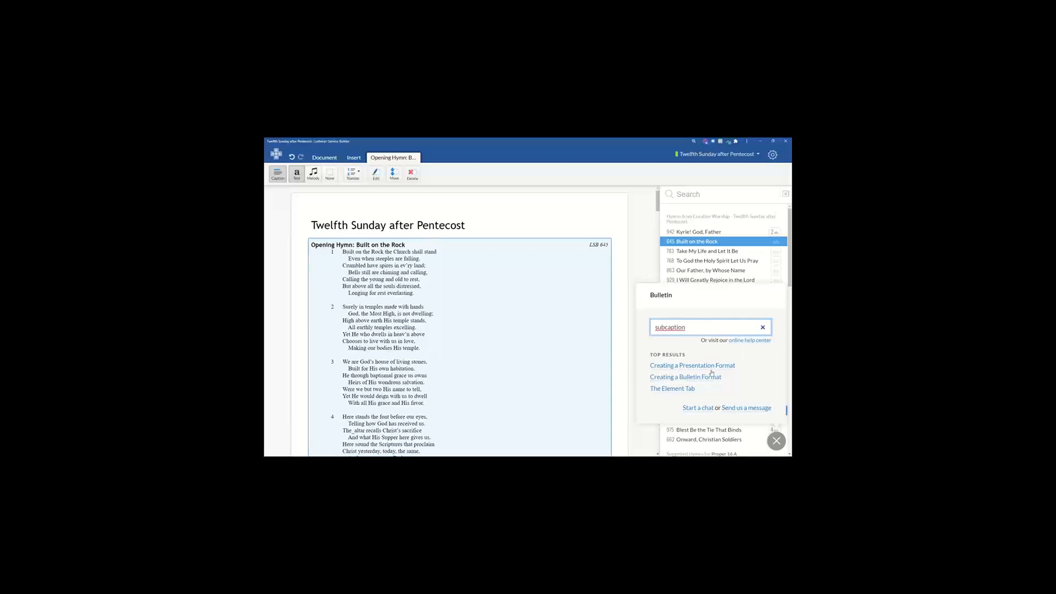
pyautogui.click(678, 390)
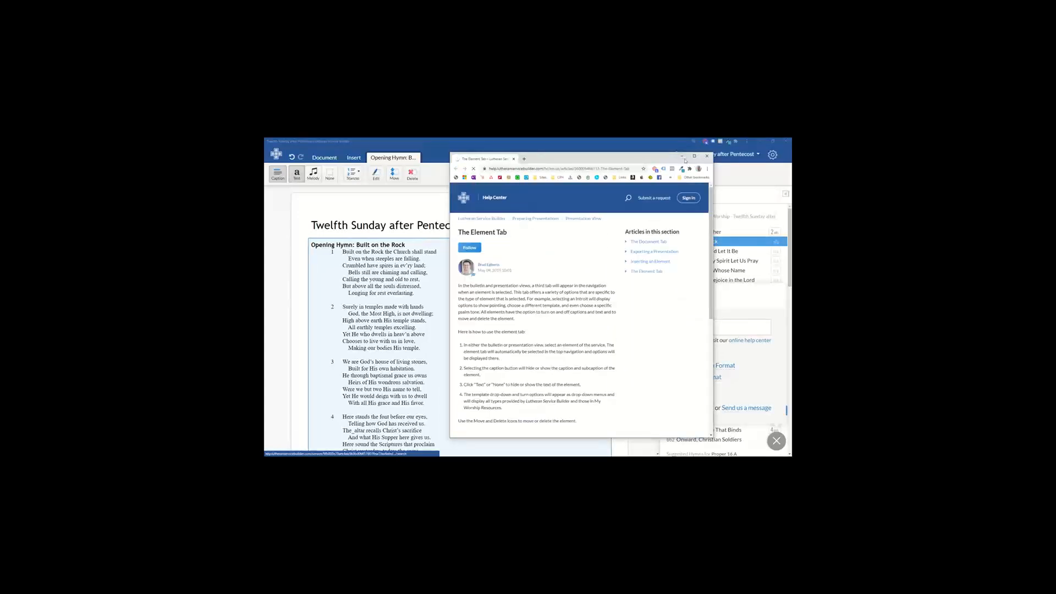
pyautogui.click(716, 377)
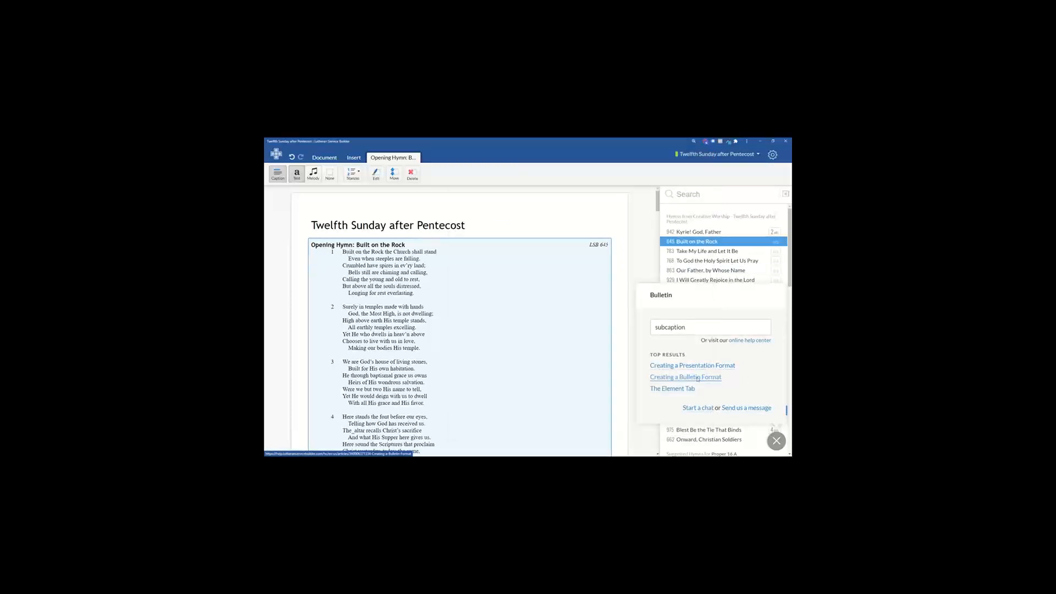
# Examine the list of subcaption tags in the help article Creating a Bulletin Format, and close the help
pyautogui.click(698, 379)
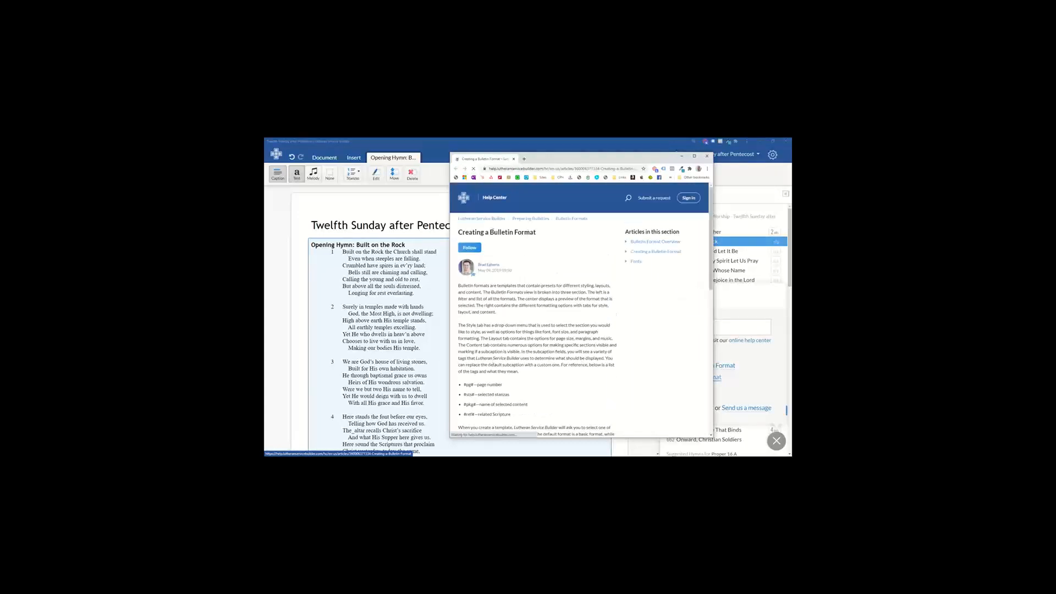
pyautogui.scroll(-5, 495, 237)
pyautogui.moveTo(511, 251); pyautogui.dragTo(462, 219)
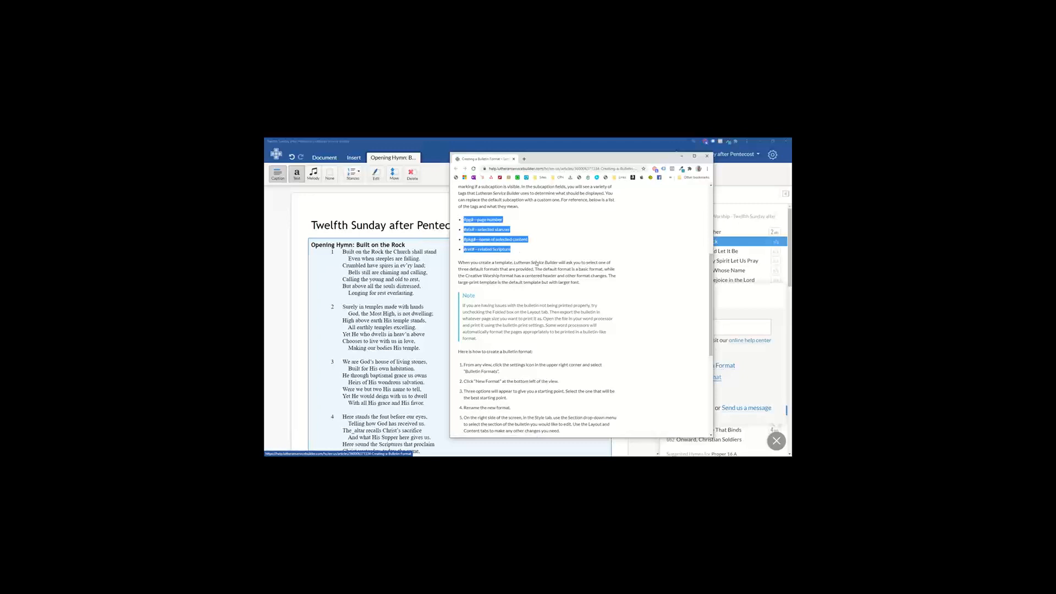
pyautogui.click(528, 240)
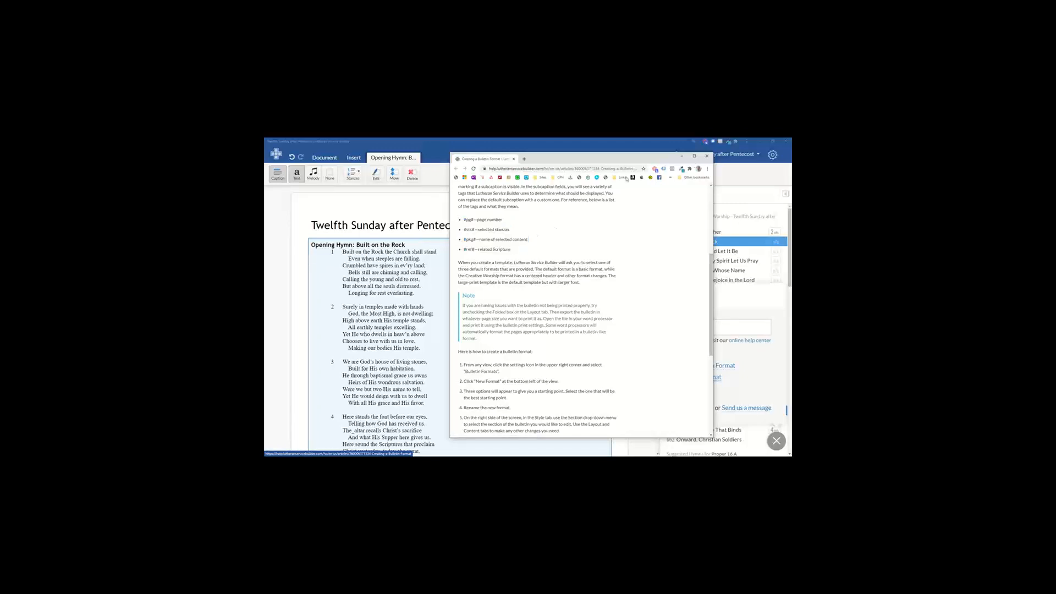
pyautogui.click(707, 156)
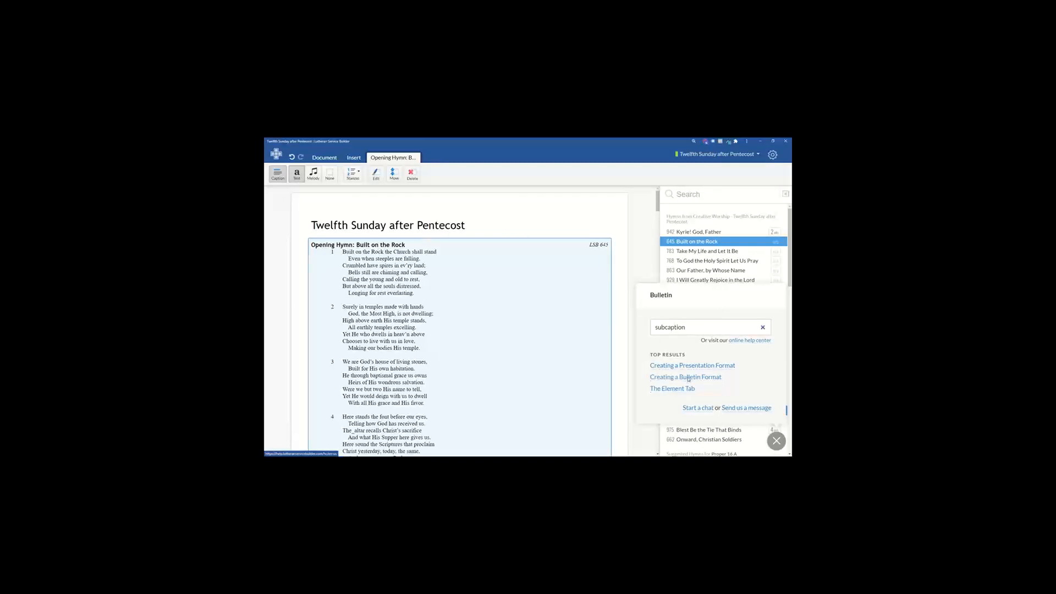
pyautogui.click(776, 441)
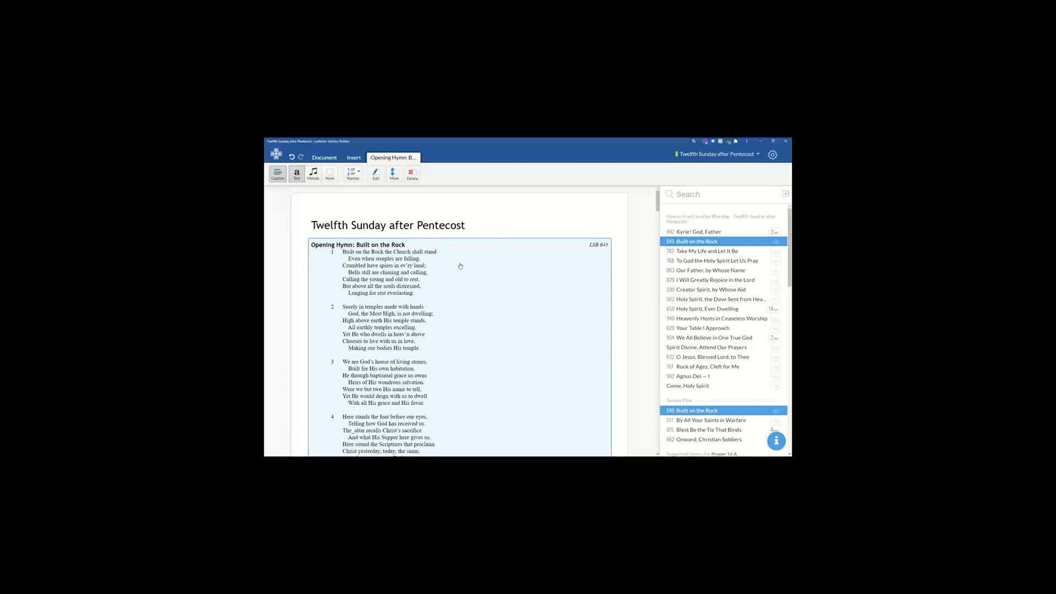
# Try the melody and caption-only displays for the Opening Hymn, and return it to the text display
pyautogui.click(277, 182)
pyautogui.click(277, 181)
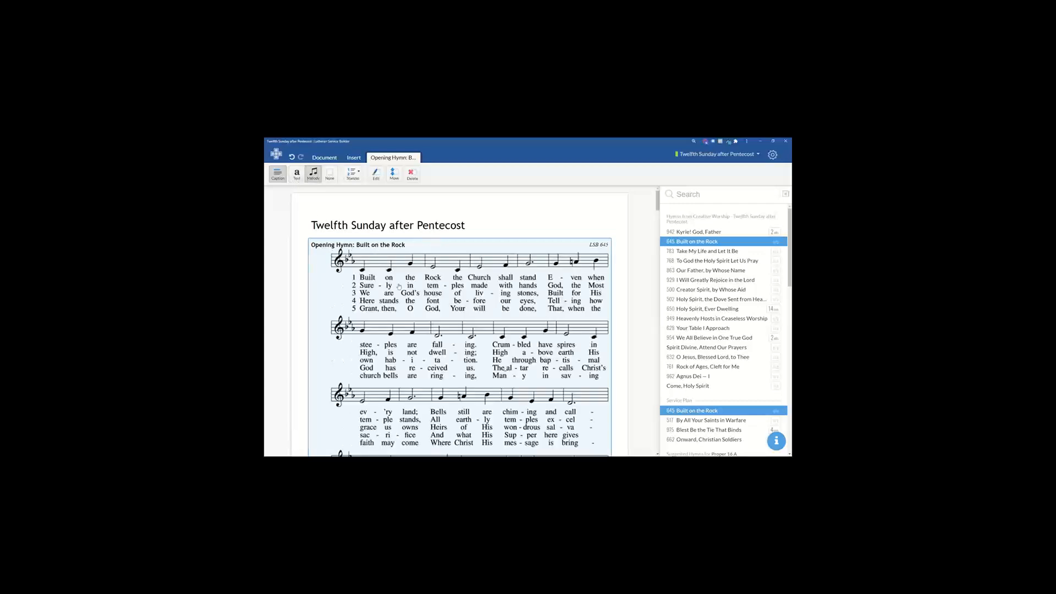
pyautogui.scroll(-1, 363, 276)
pyautogui.click(330, 173)
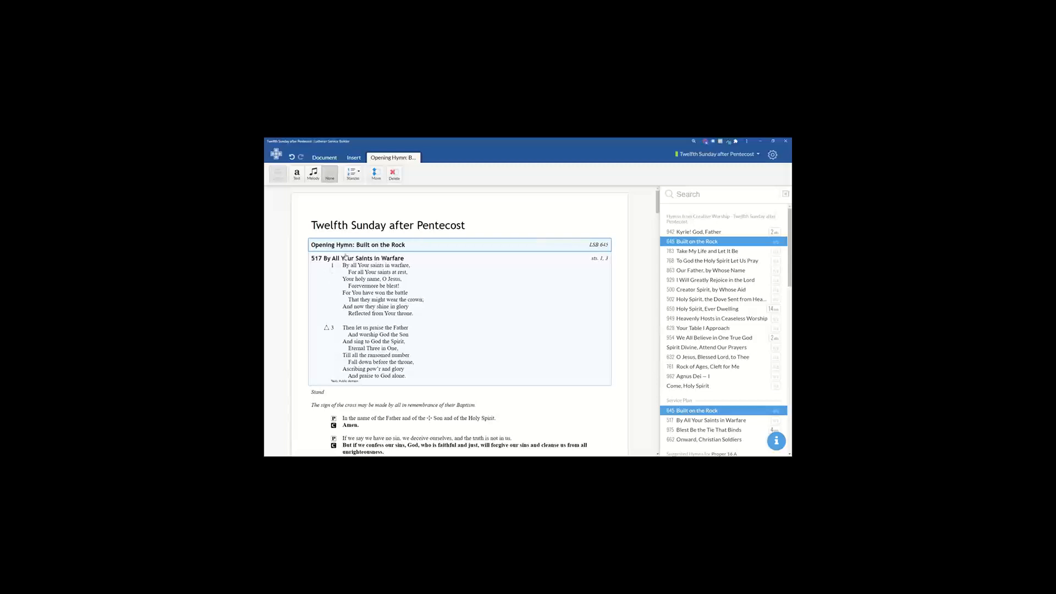
pyautogui.click(314, 180)
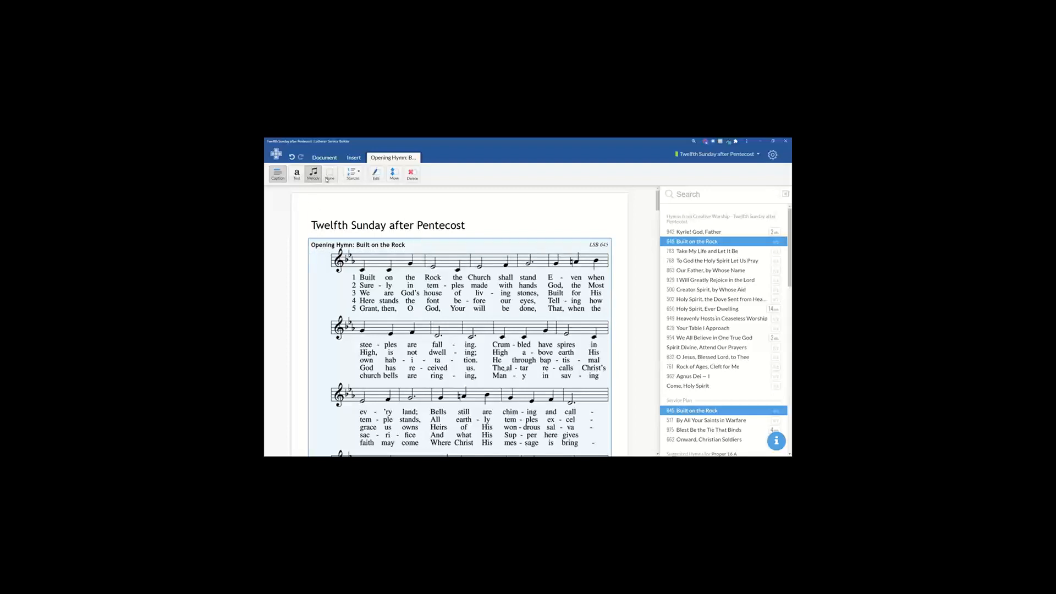
pyautogui.click(356, 176)
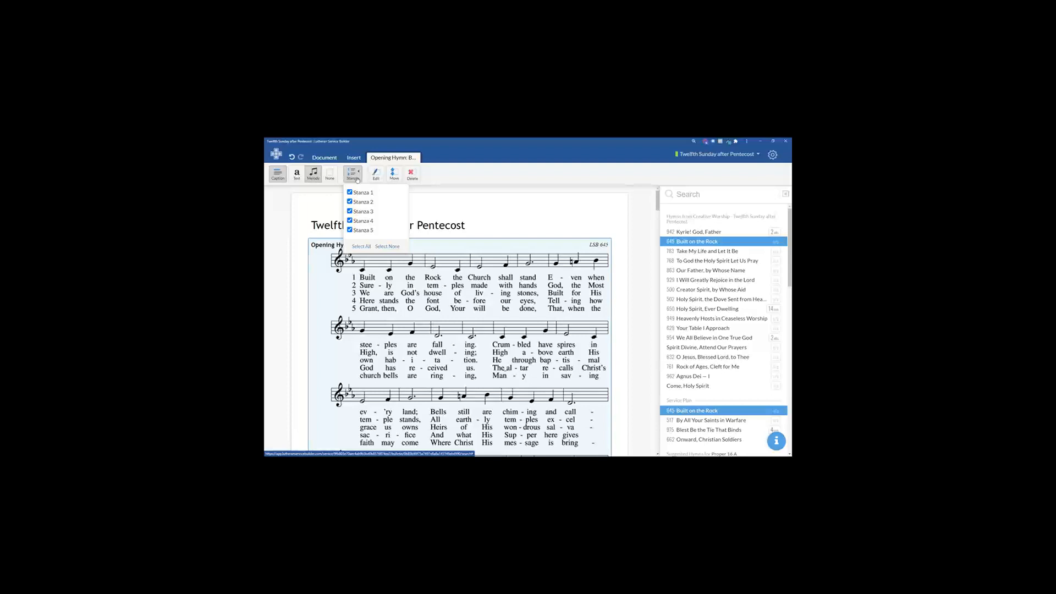
pyautogui.click(301, 175)
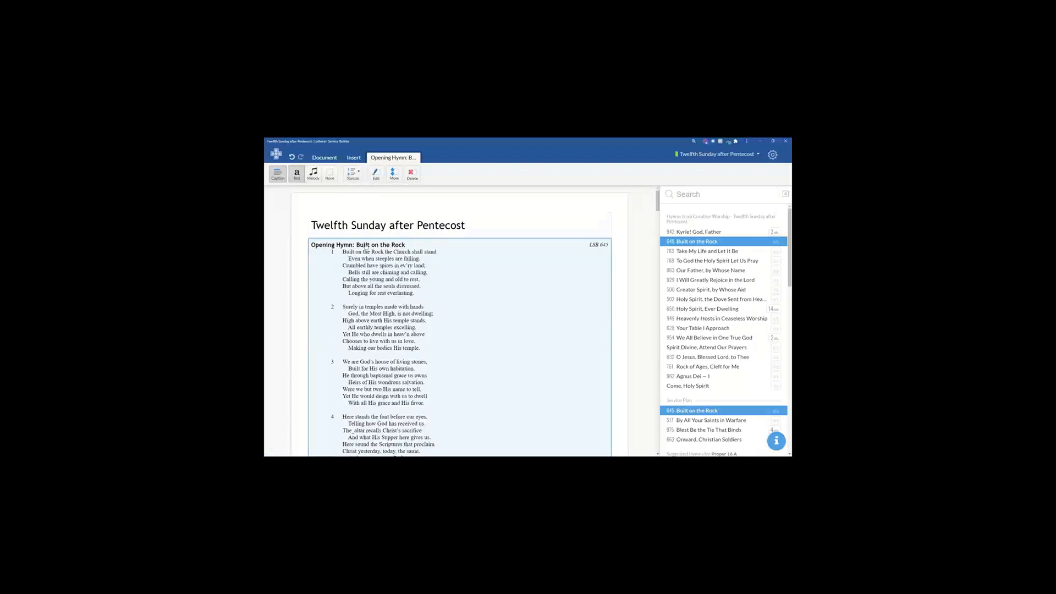
# Exclude stanzas 2 and 4 from the Opening Hymn, Built on the Rock
pyautogui.click(353, 174)
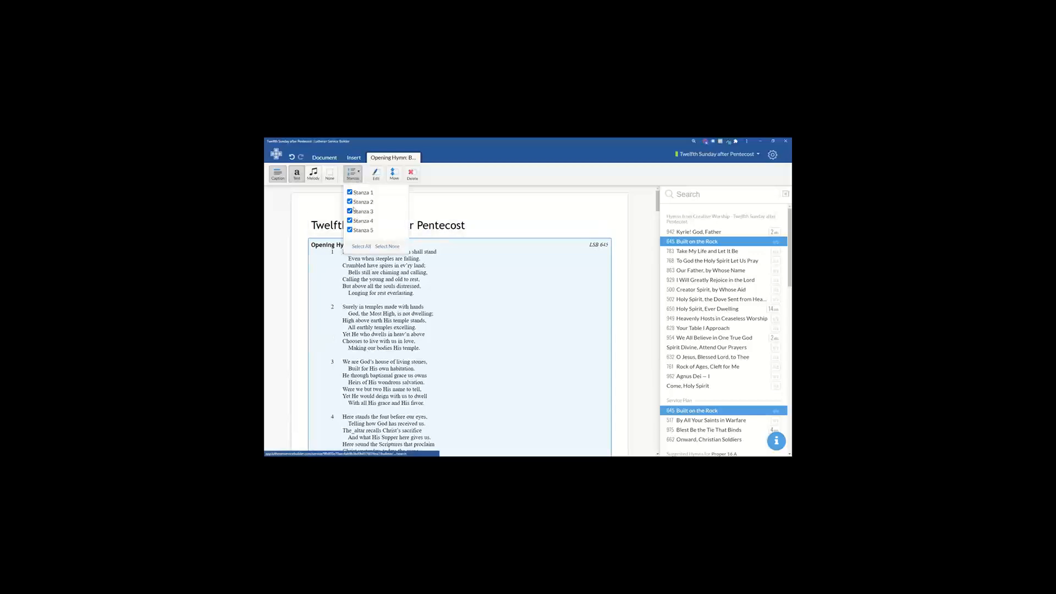
pyautogui.click(350, 202)
pyautogui.click(349, 221)
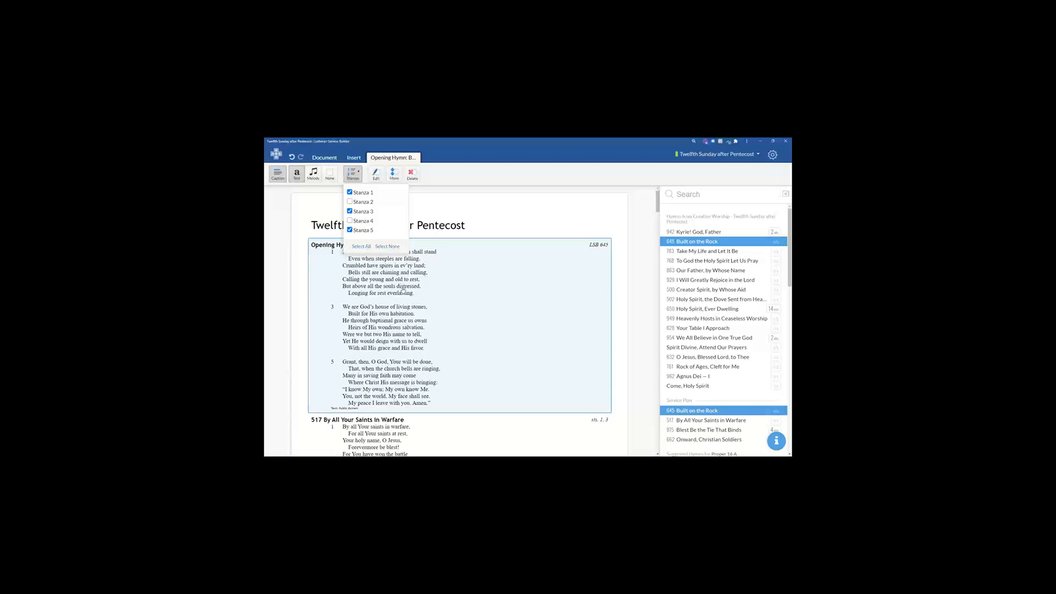
# Display the Opening Hymn with its melody notation and check the music through to the end of the hymn
pyautogui.click(313, 176)
pyautogui.click(313, 176)
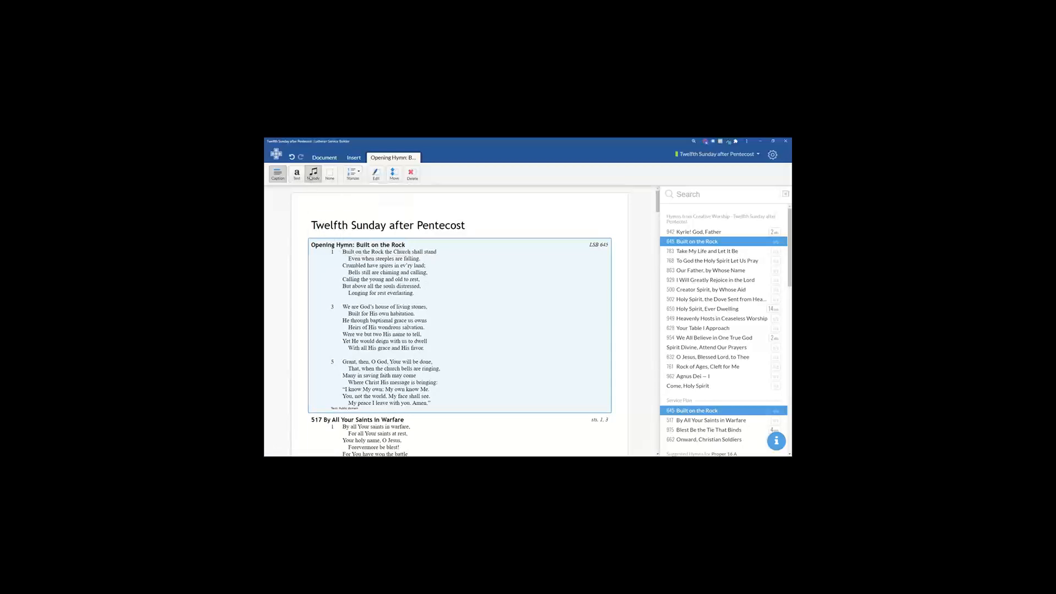
pyautogui.scroll(-3, 401, 306)
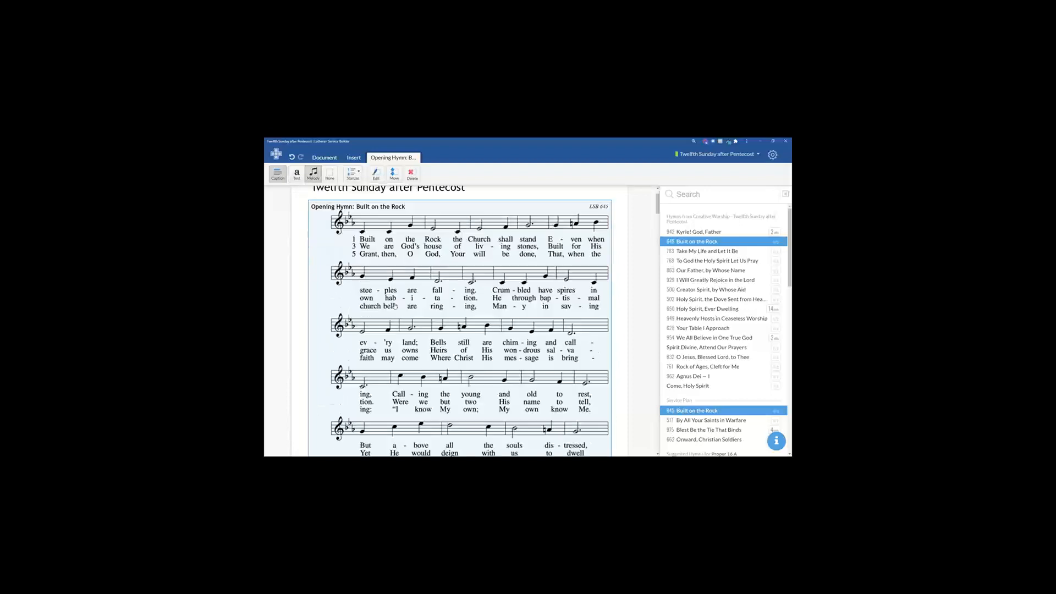
pyautogui.scroll(-1, 394, 297)
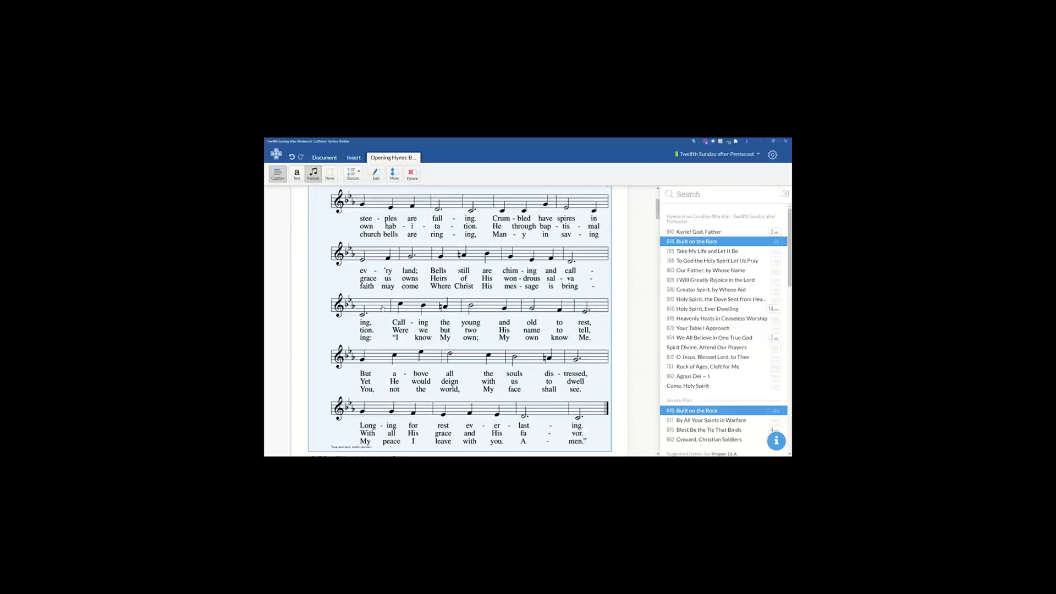
pyautogui.scroll(-2, 383, 308)
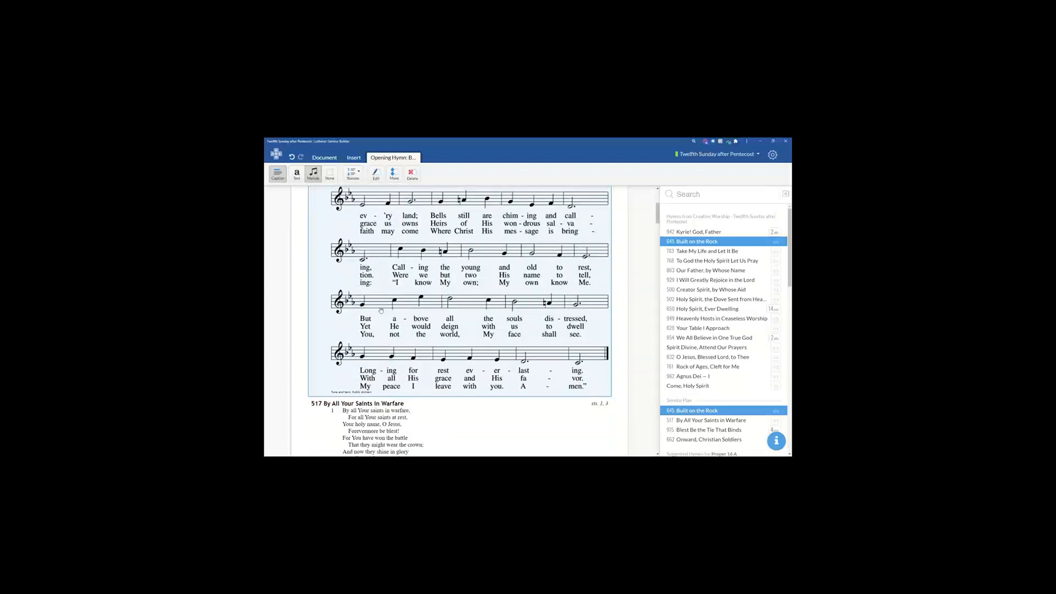
pyautogui.scroll(6, 365, 369)
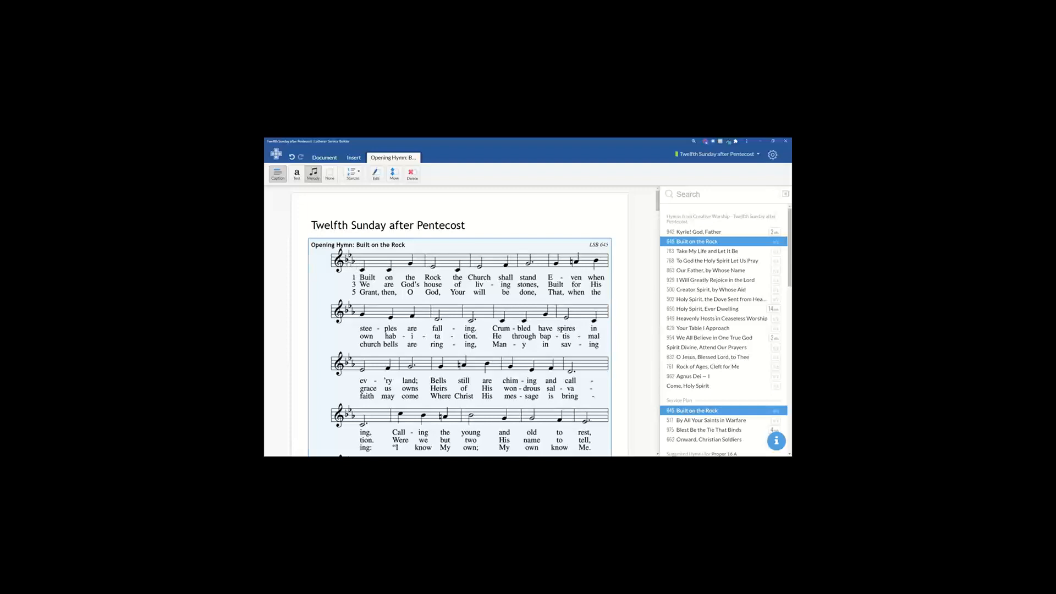
# Include stanzas 2 and 4 of the Opening Hymn again so all five stanzas are selected
pyautogui.click(354, 175)
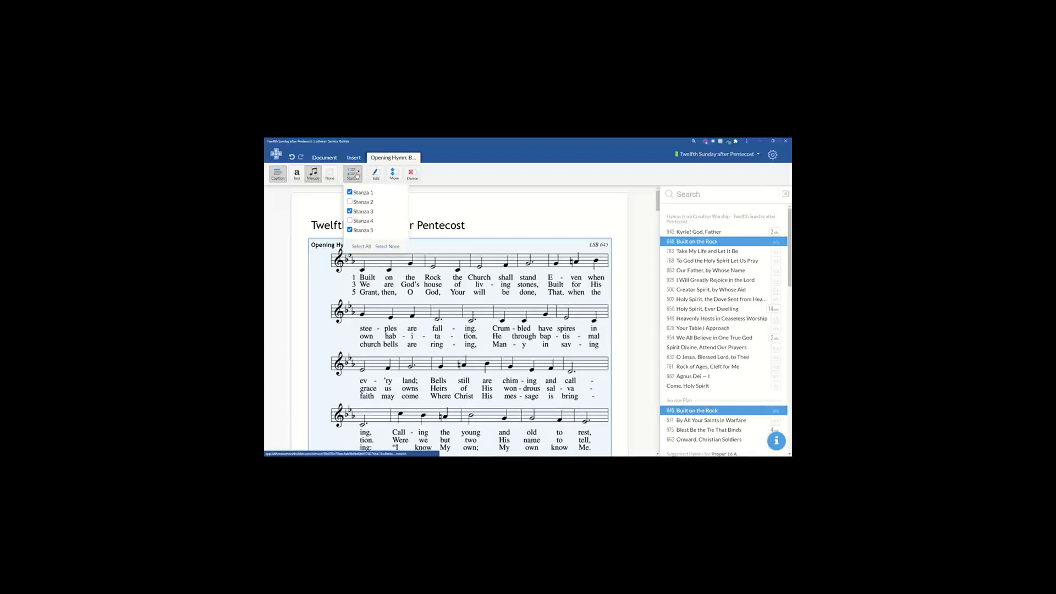
pyautogui.click(363, 204)
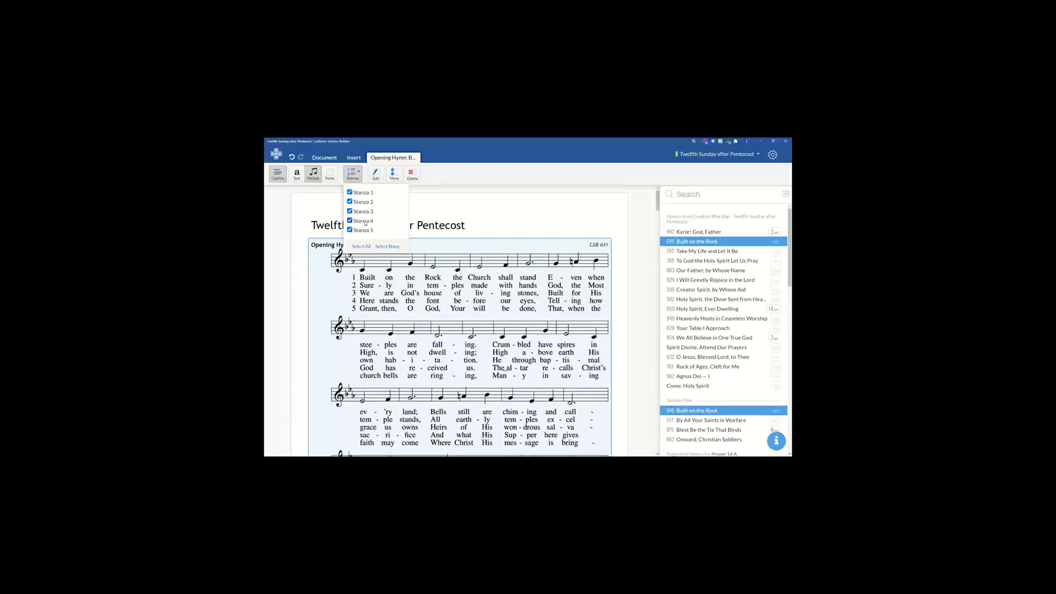
pyautogui.click(494, 178)
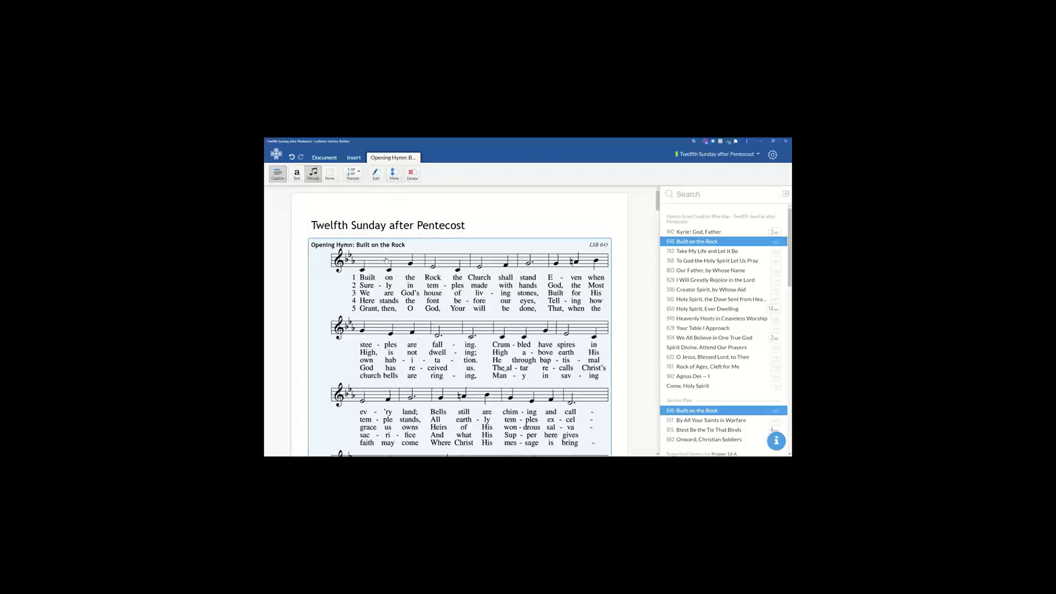
# Display 517 By All Your Saints in Warfare with its melody notation and review both hymns in the bulletin
pyautogui.scroll(-5, 378, 268)
pyautogui.scroll(-2, 378, 267)
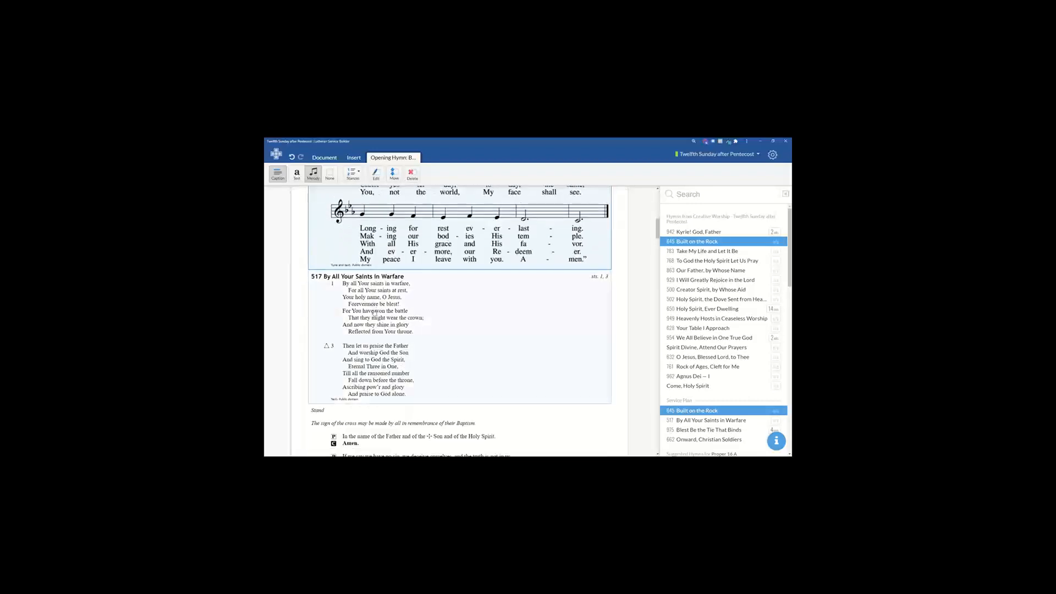
pyautogui.click(364, 307)
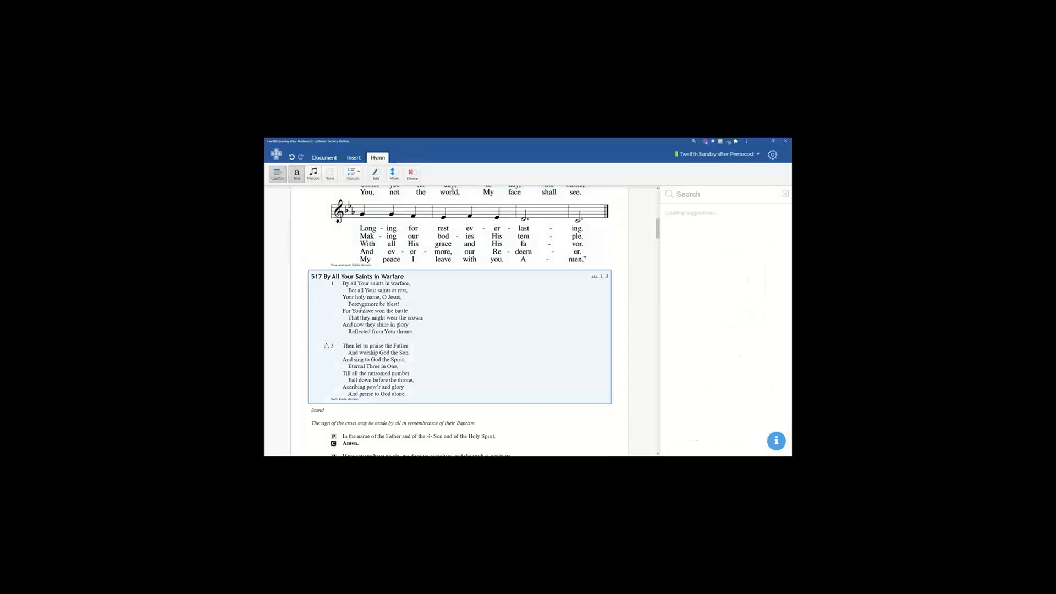
pyautogui.click(314, 173)
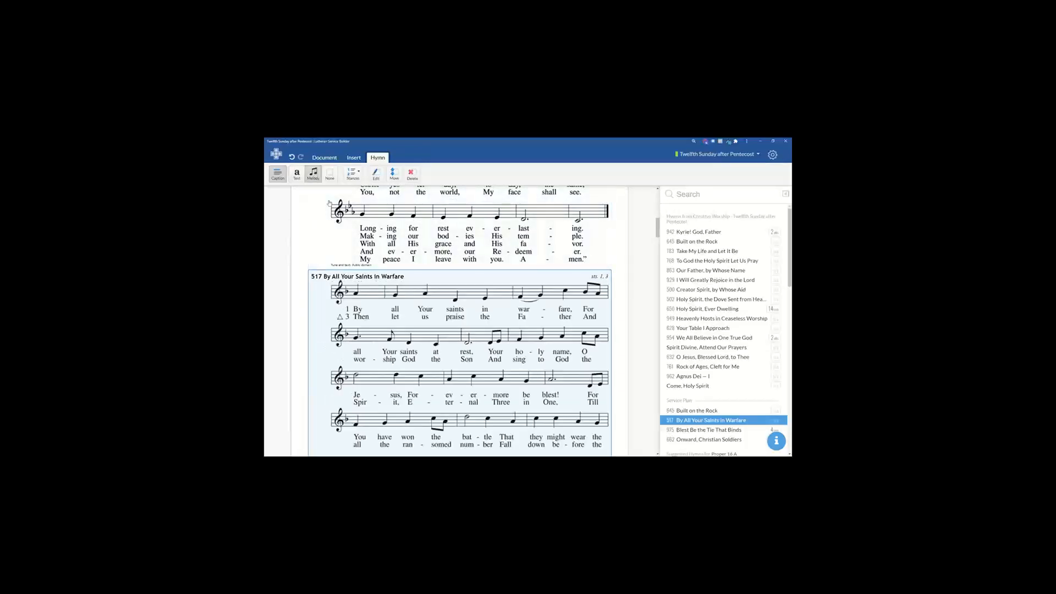
pyautogui.scroll(8, 427, 321)
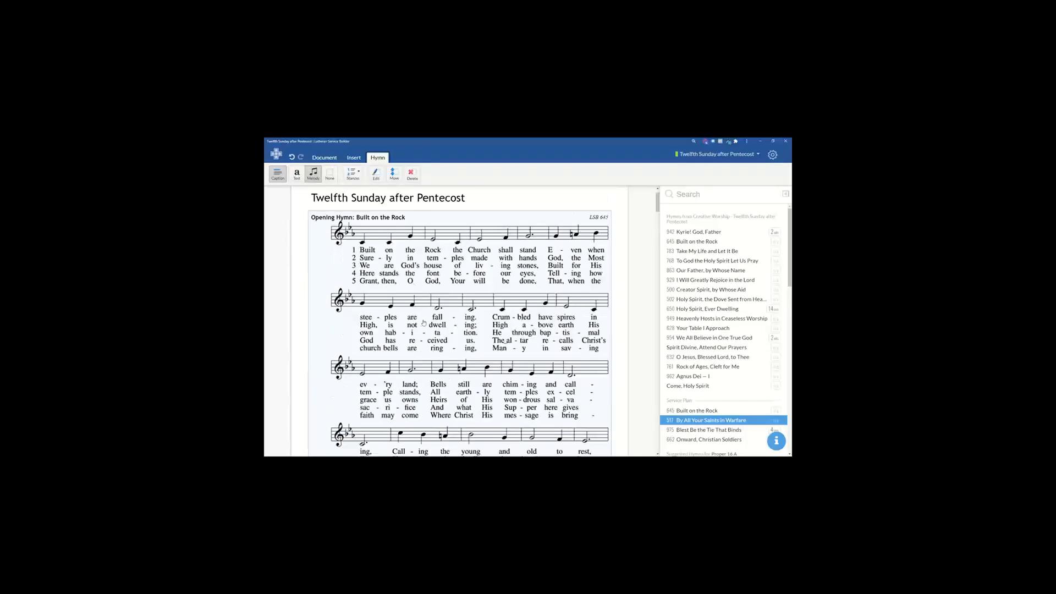
pyautogui.scroll(-3, 414, 322)
pyautogui.scroll(-10, 413, 323)
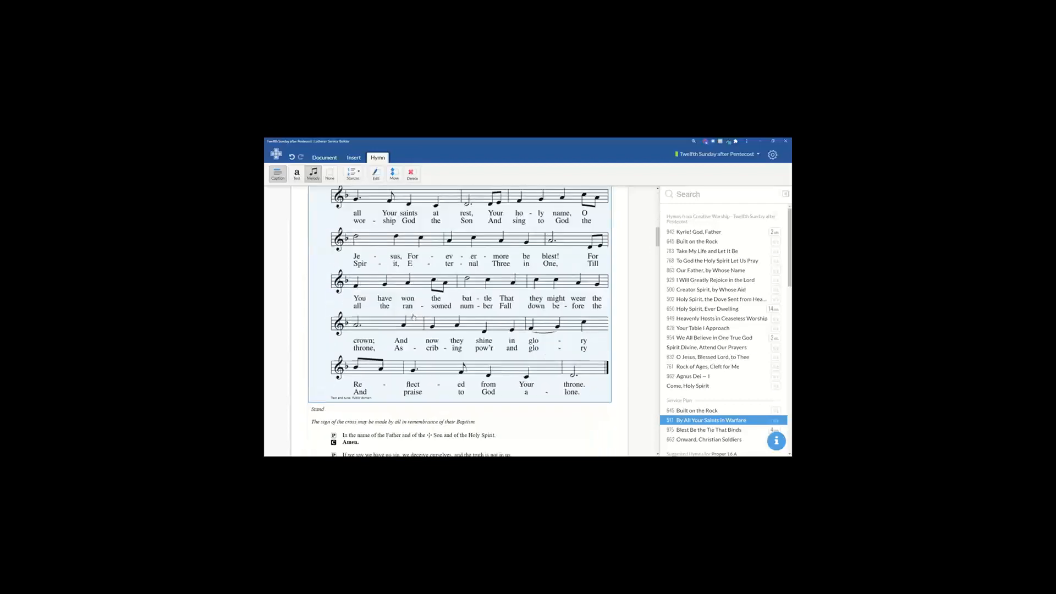
# Review the available bulletin formats and keep Default as the format
pyautogui.click(336, 158)
pyautogui.click(354, 174)
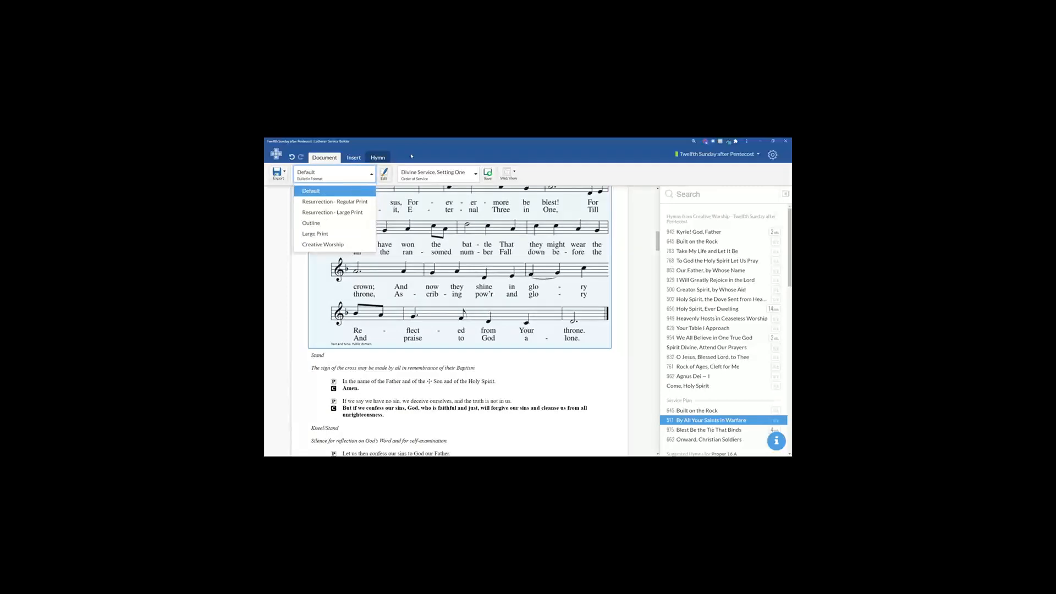
pyautogui.click(354, 192)
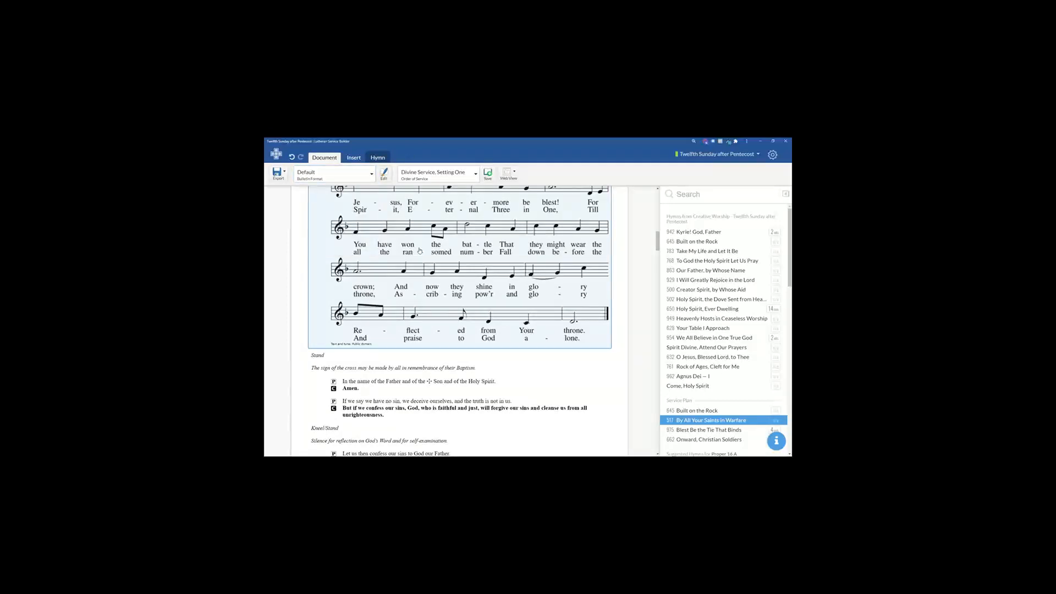
# Show the captions of the Invocation and the Exhortation below the opening hymns
pyautogui.scroll(-2, 372, 332)
pyautogui.scroll(-2, 371, 332)
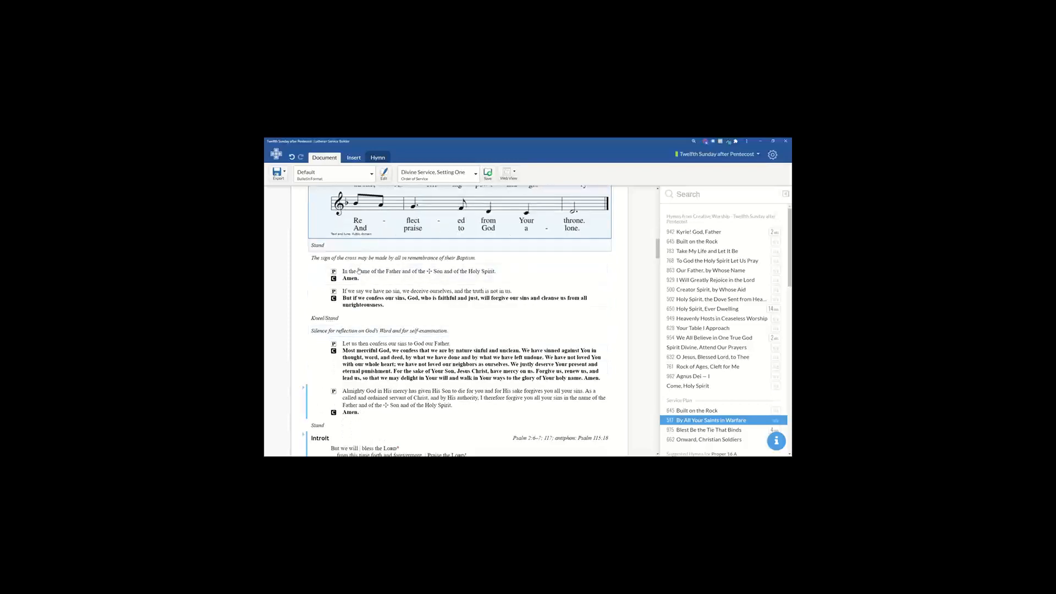
pyautogui.click(353, 265)
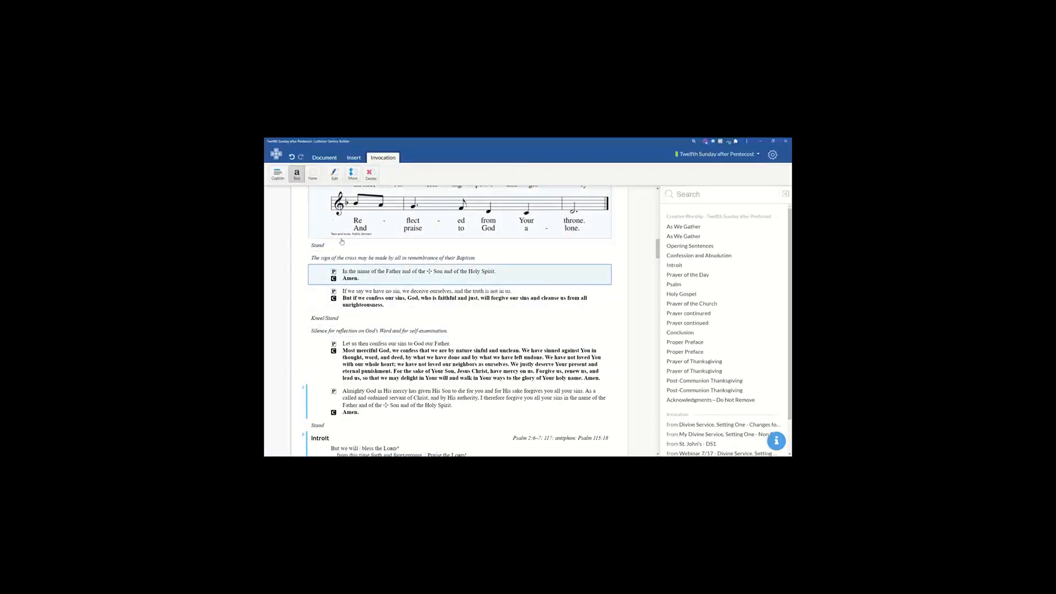
pyautogui.scroll(-1, 368, 240)
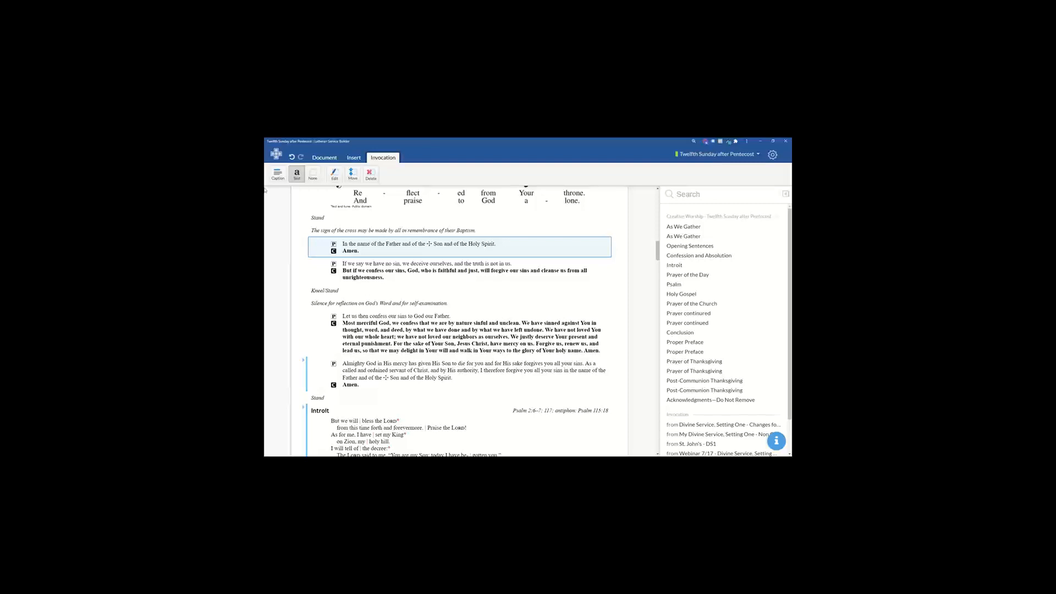
pyautogui.click(278, 174)
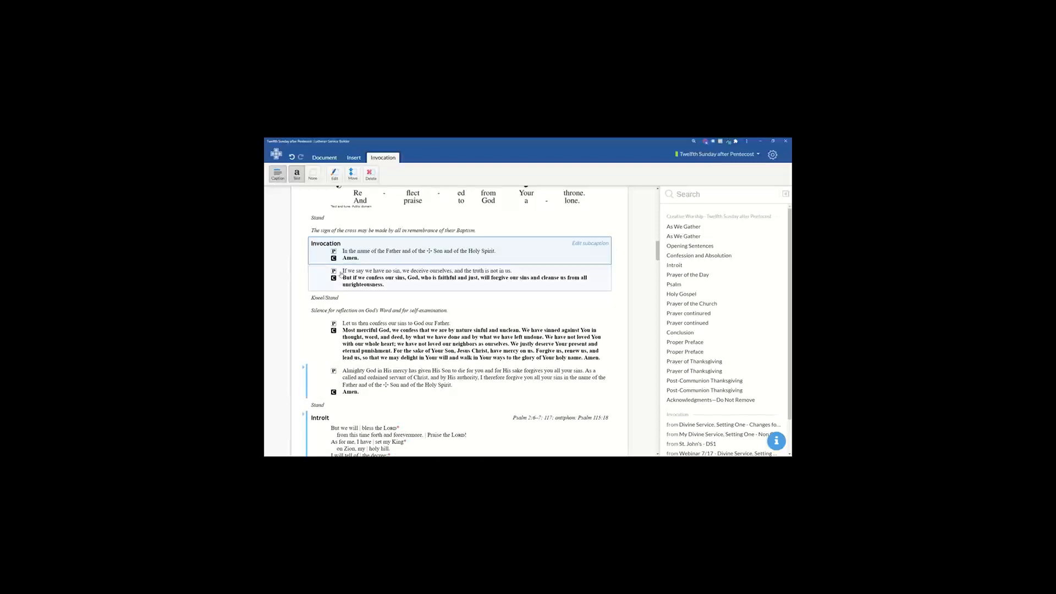
pyautogui.click(339, 273)
pyautogui.click(279, 177)
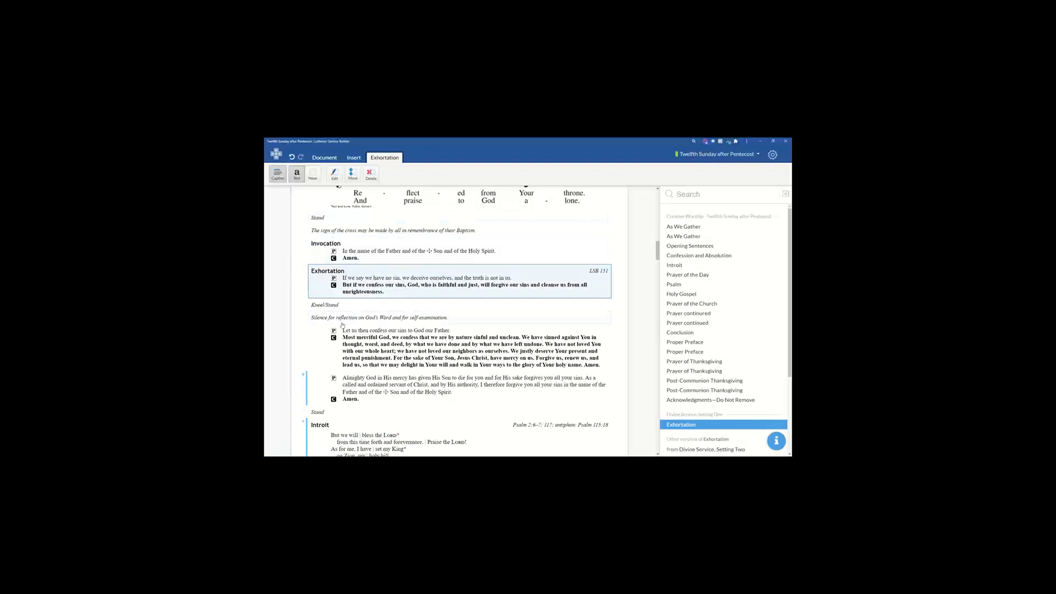
# Show the captions of the Confession of Sins and the Absolution
pyautogui.click(342, 319)
pyautogui.click(387, 336)
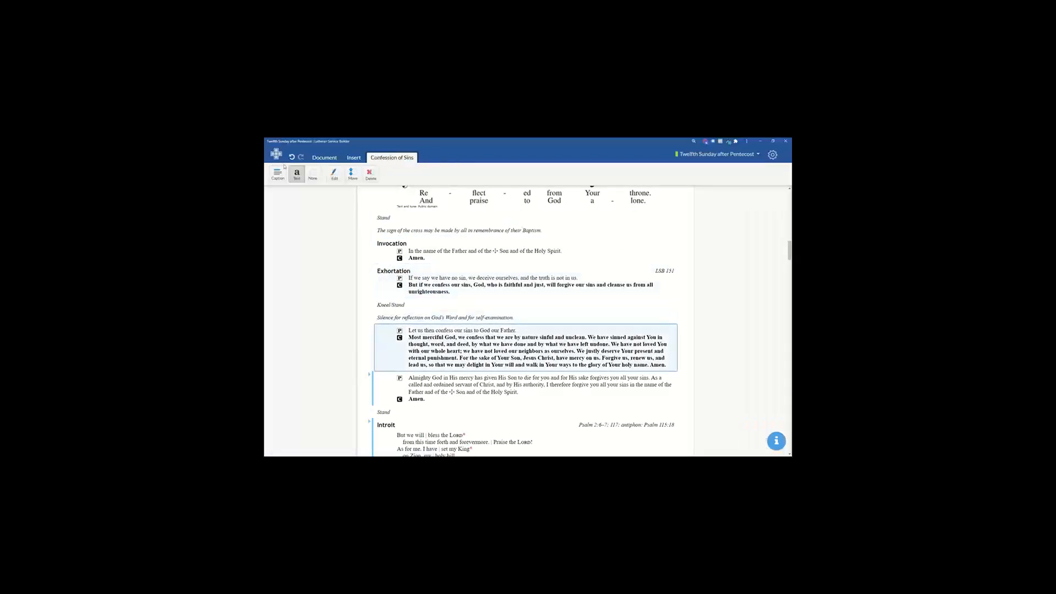
pyautogui.click(278, 174)
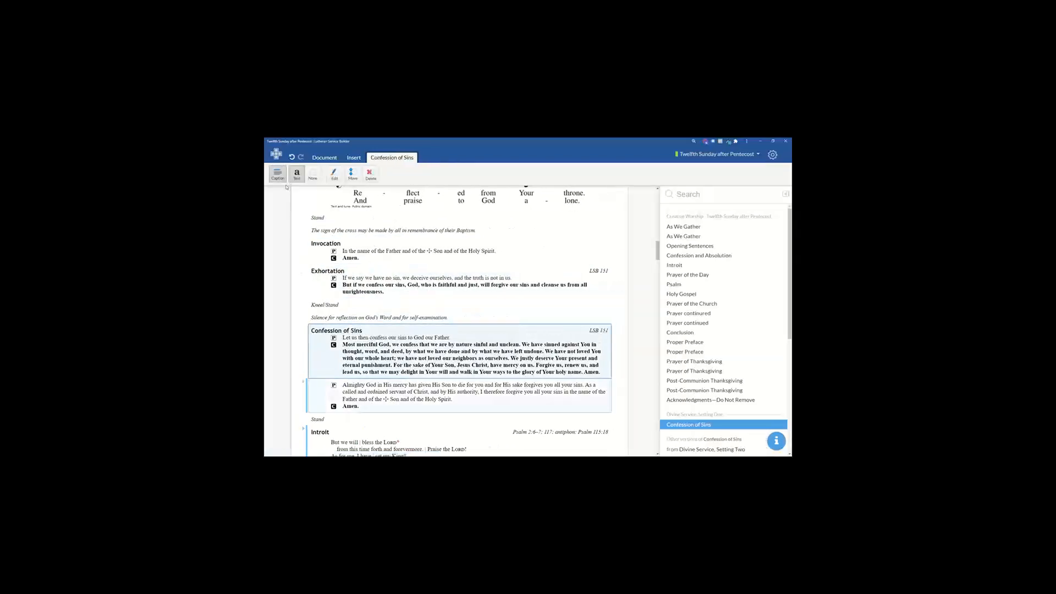
pyautogui.click(352, 393)
pyautogui.click(278, 175)
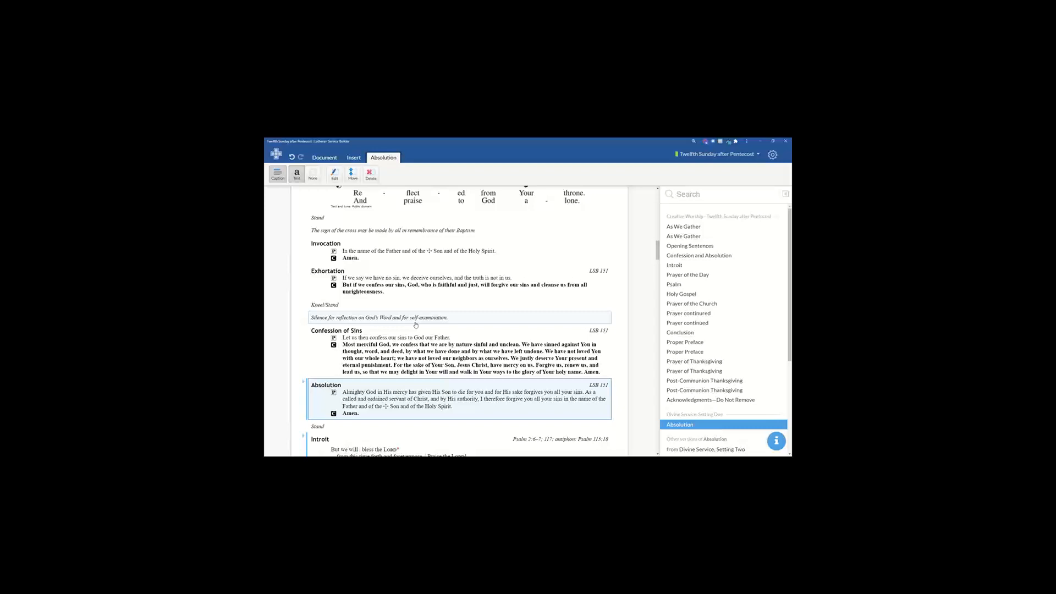
# Choose the Declaration of Grace instead of the Absolution and show its caption
pyautogui.scroll(-2, 405, 322)
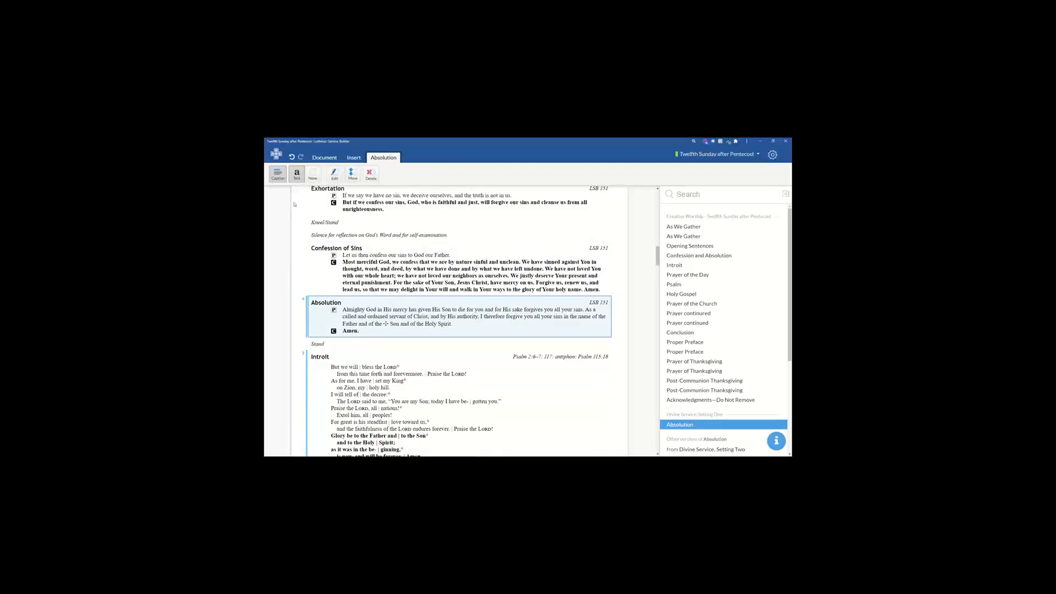
pyautogui.scroll(-1, 315, 353)
pyautogui.scroll(-1, 315, 354)
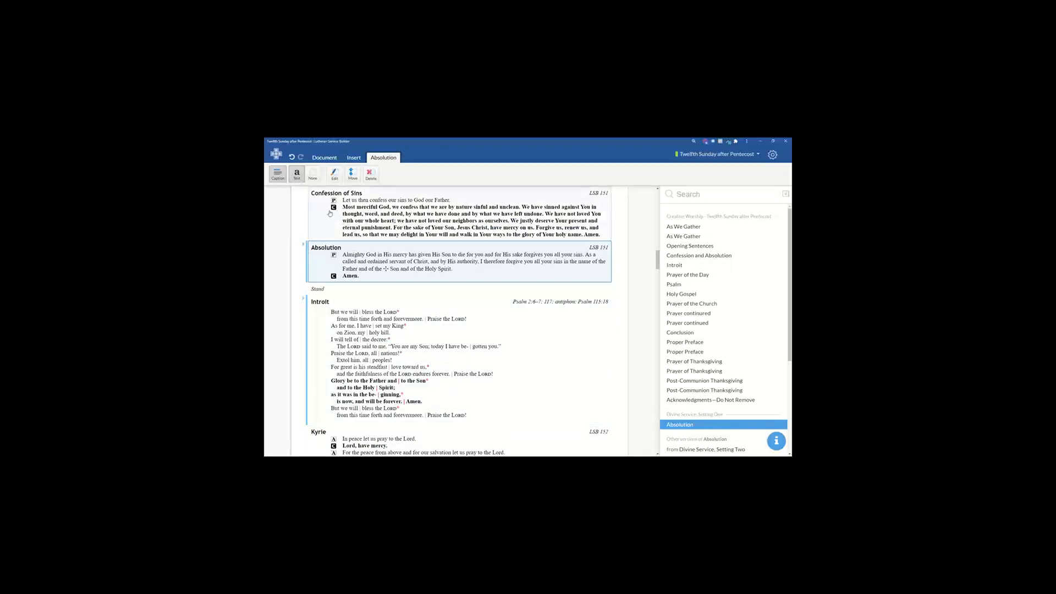
pyautogui.click(303, 247)
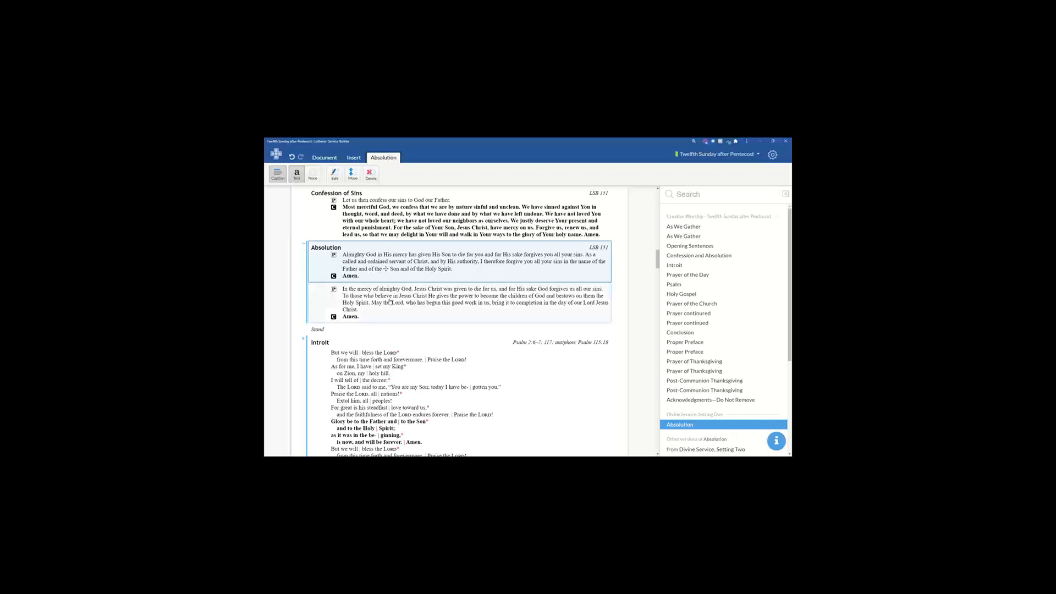
pyautogui.press('Delete')
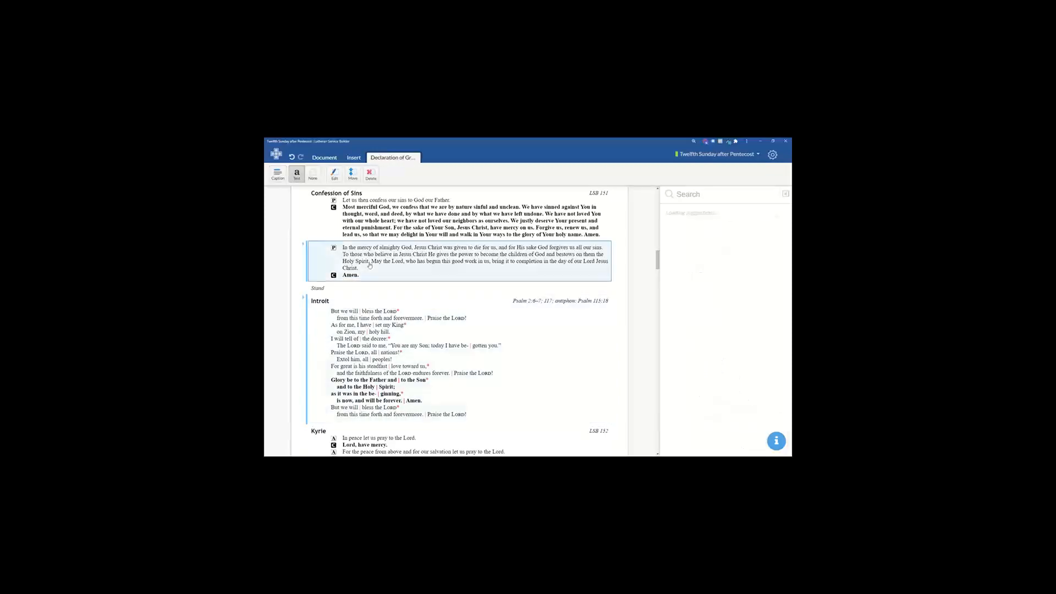
pyautogui.click(369, 265)
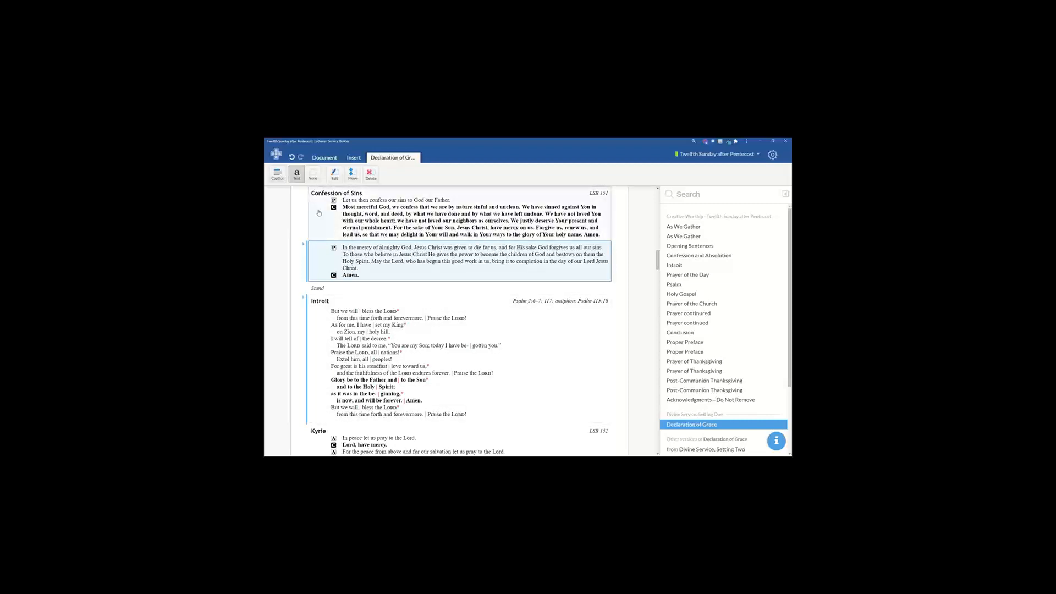
pyautogui.click(277, 174)
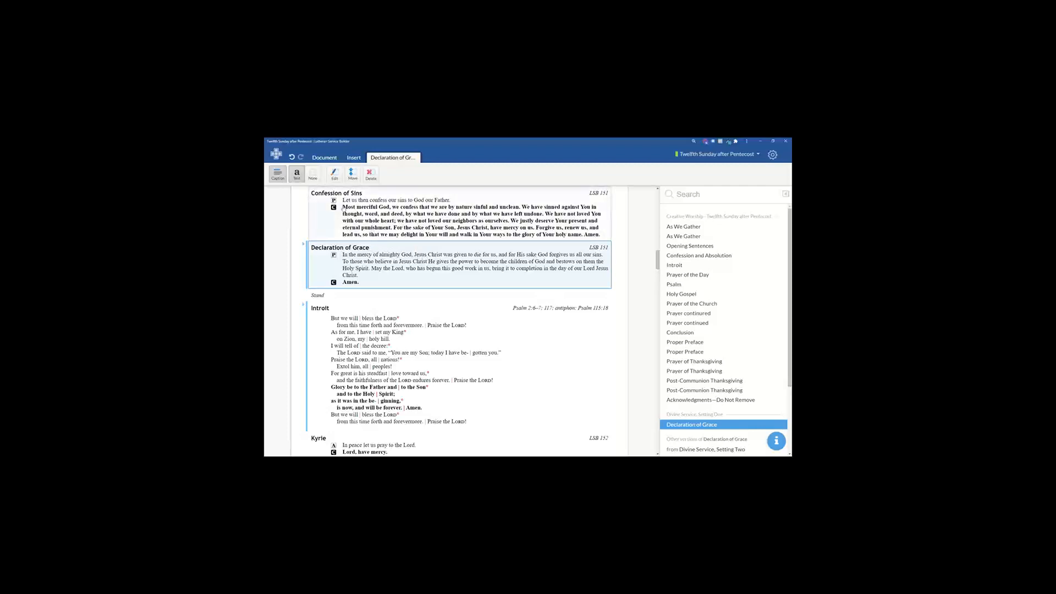
# Hide the Declaration of Grace caption and show it again
pyautogui.scroll(1, 309, 204)
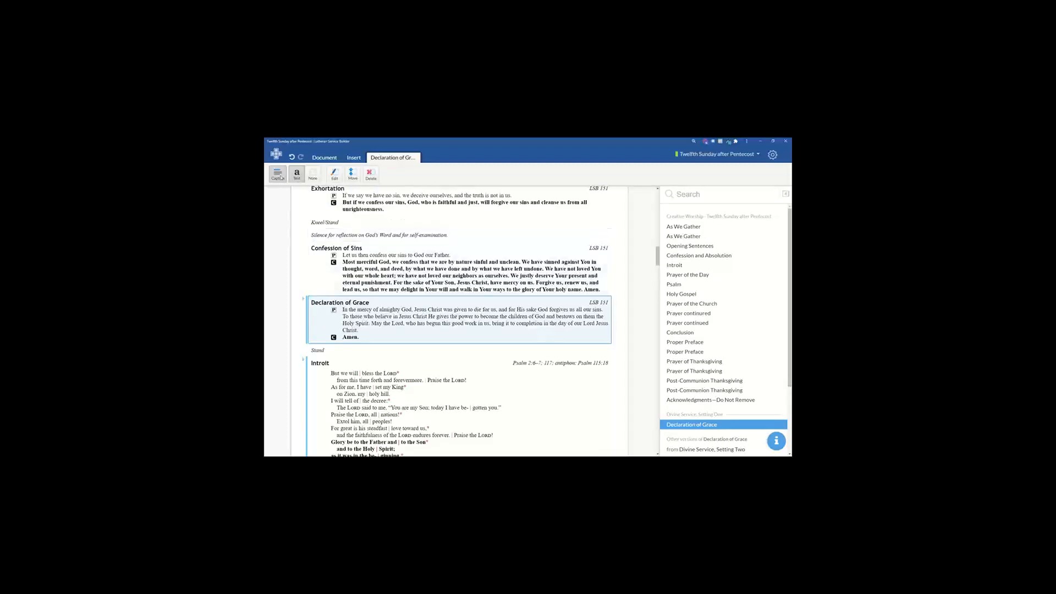
pyautogui.click(278, 174)
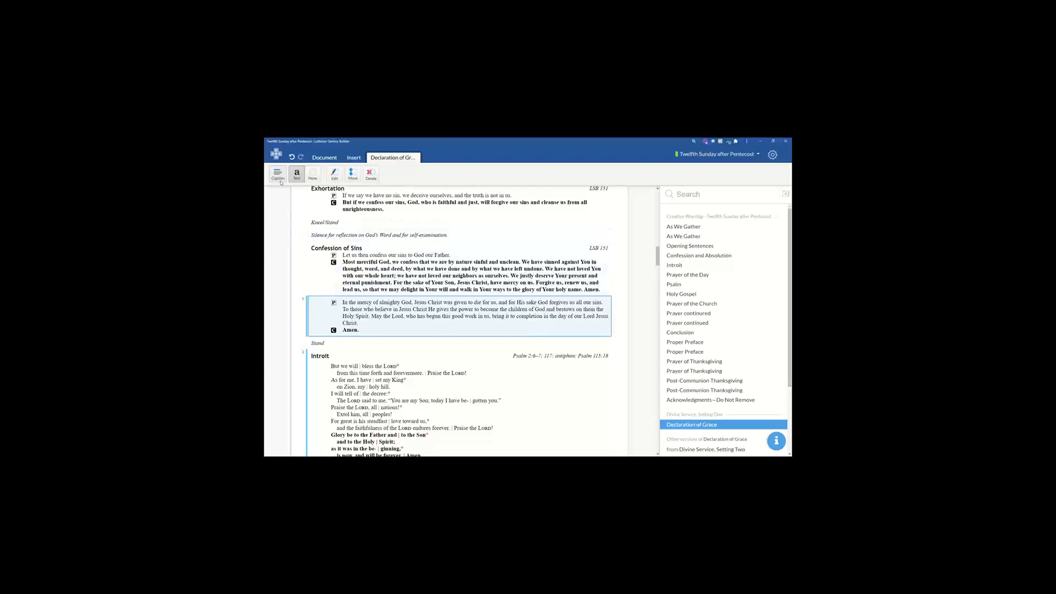
pyautogui.click(278, 174)
# Expand and compare the alternatives for the Declaration of Grace, the Introit and the Gloria in Excelsis
pyautogui.click(303, 299)
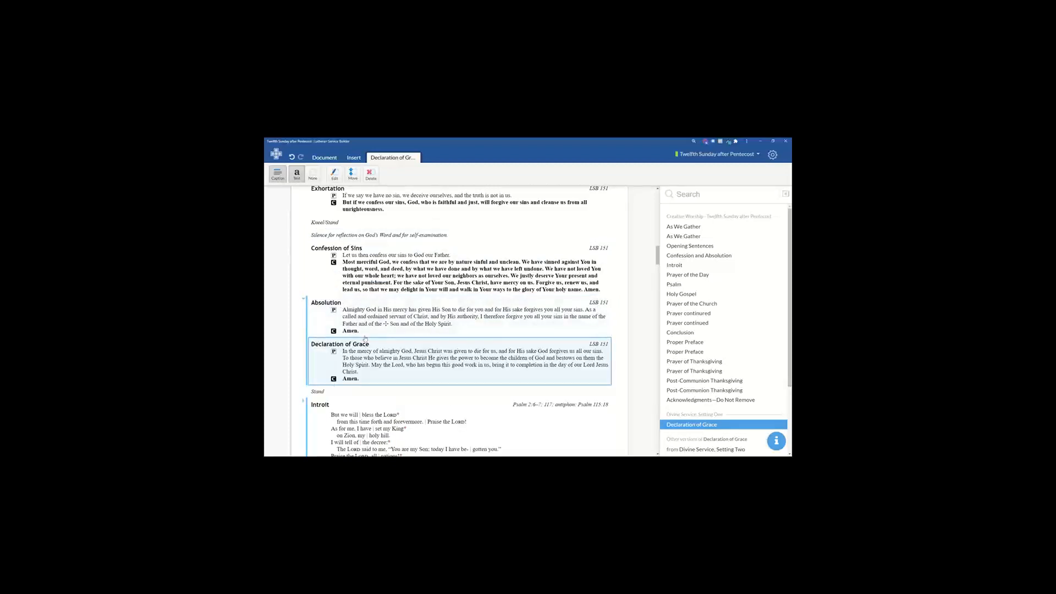
pyautogui.scroll(-1, 315, 324)
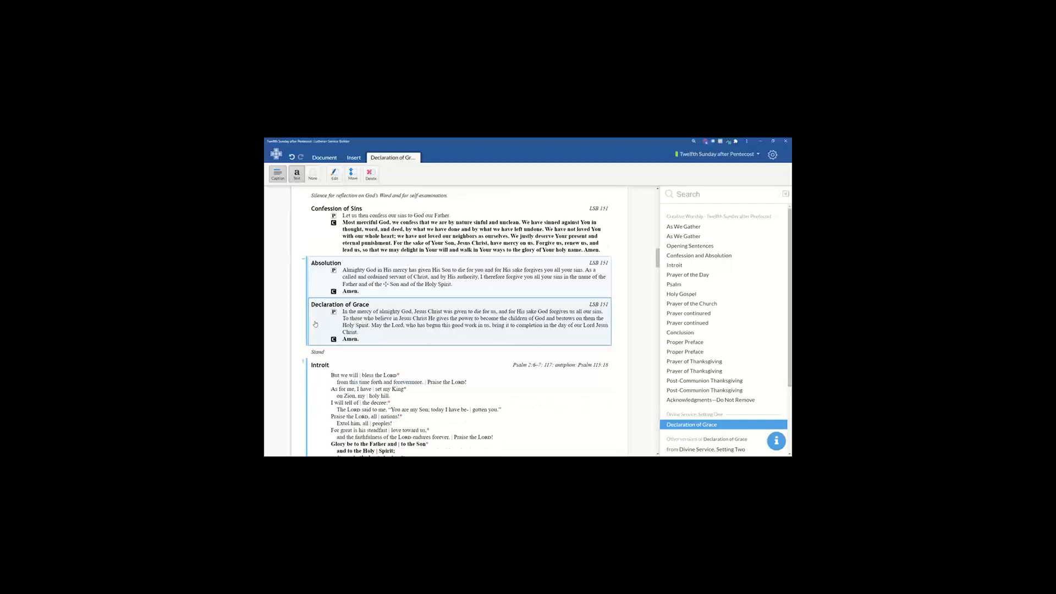
pyautogui.scroll(-3, 315, 323)
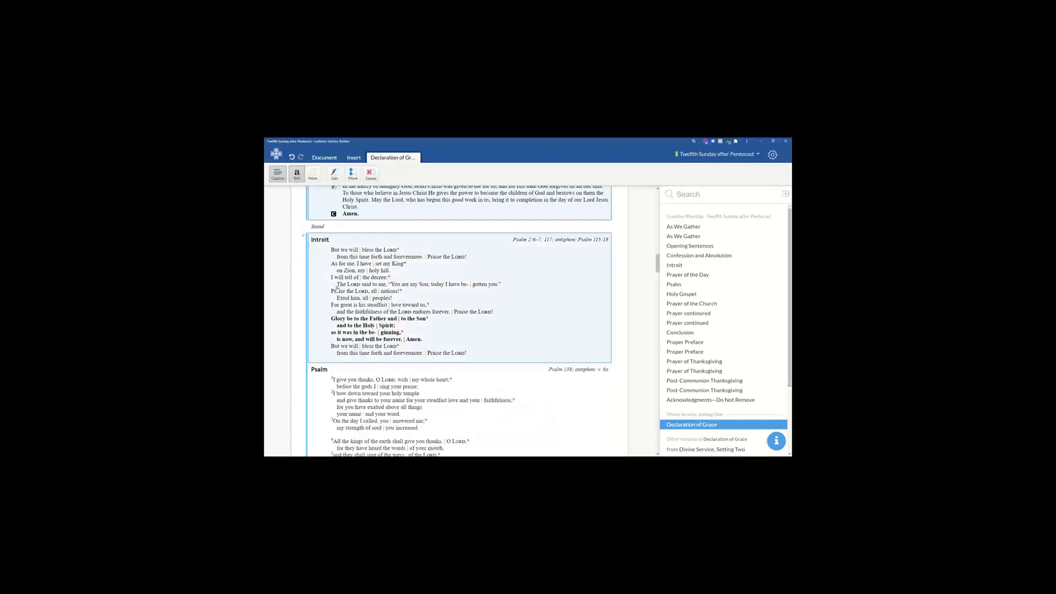
pyautogui.scroll(-5, 337, 286)
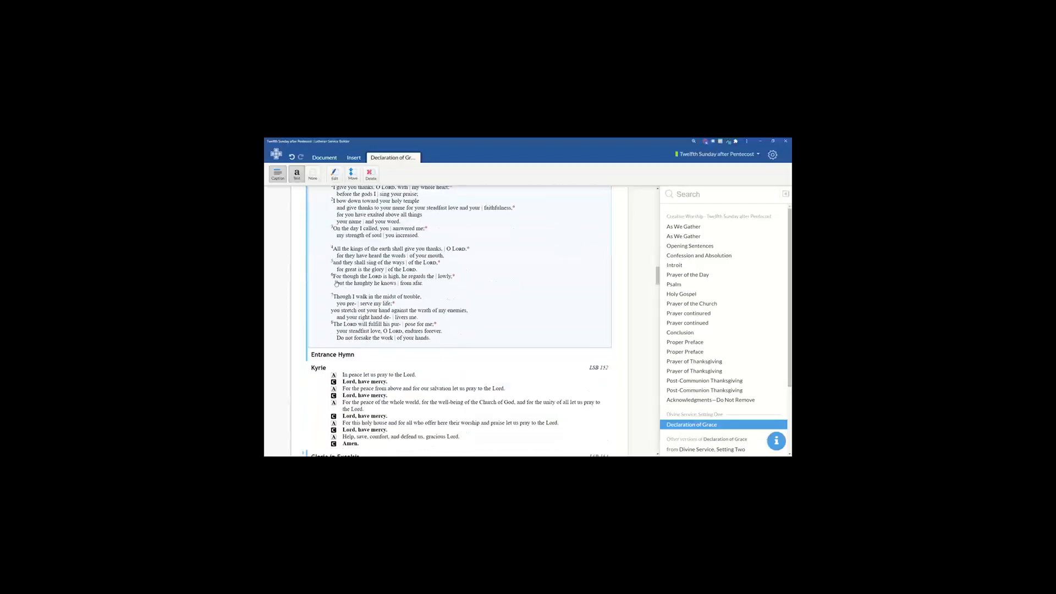
pyautogui.scroll(-4, 345, 355)
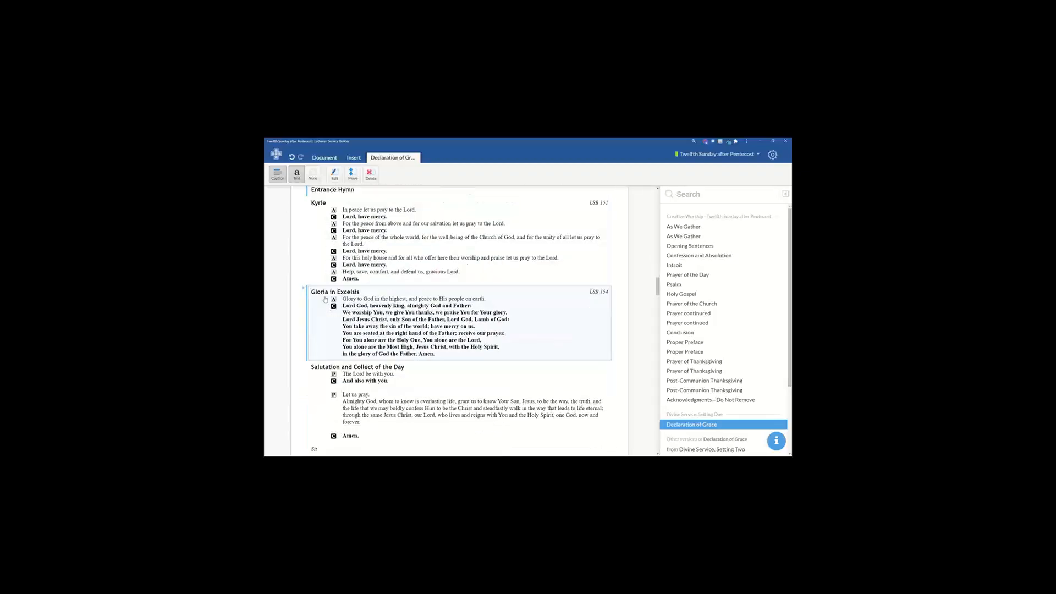
pyautogui.scroll(-4, 341, 320)
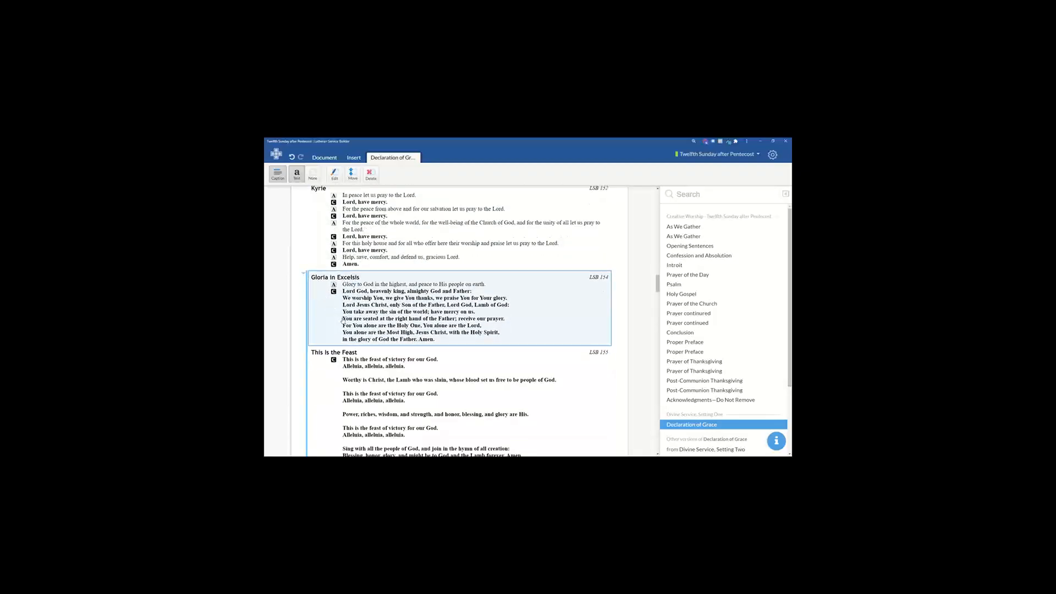
# Choose the Gradual instead of the Psalm between the Old Testament Reading and the Epistle
pyautogui.scroll(-12, 341, 320)
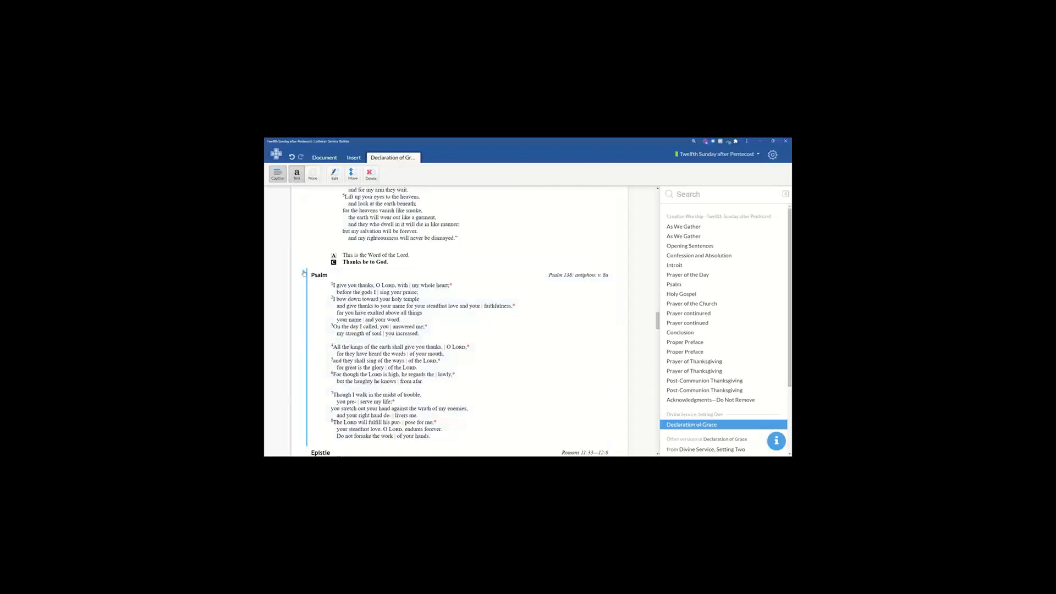
pyautogui.click(303, 273)
pyautogui.scroll(-5, 331, 299)
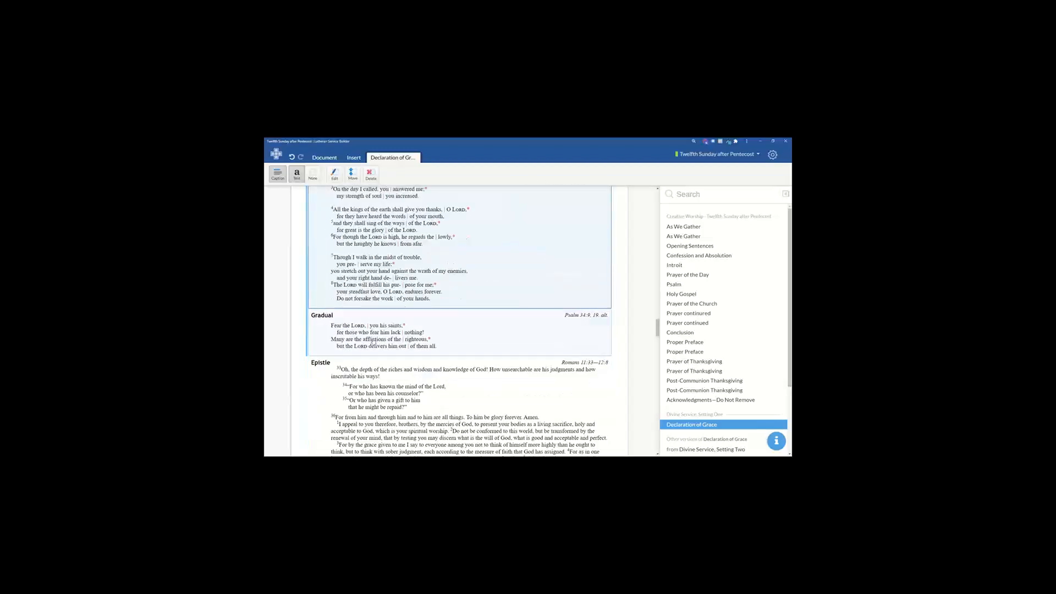
pyautogui.click(394, 327)
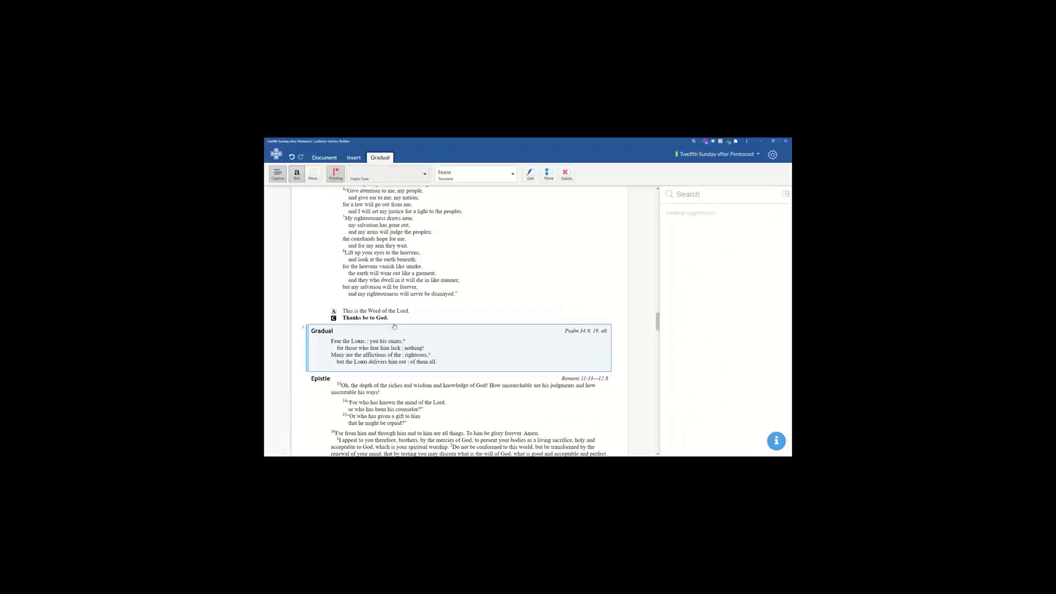
# Choose the Gloria in Excelsis instead of This Is the Feast after the Kyrie
pyautogui.scroll(10, 394, 326)
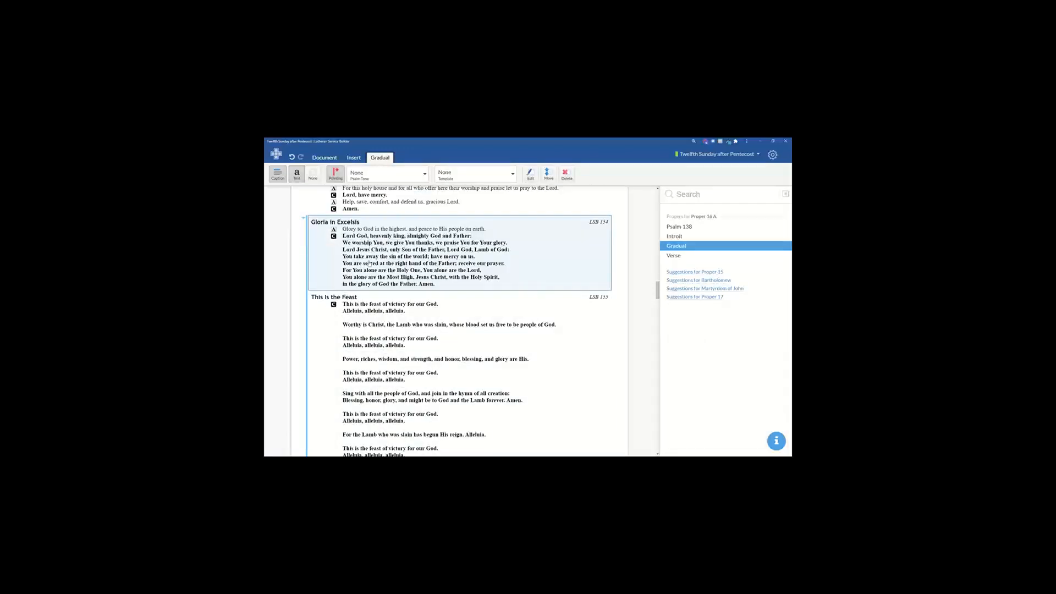
pyautogui.click(369, 264)
pyautogui.scroll(5, 372, 268)
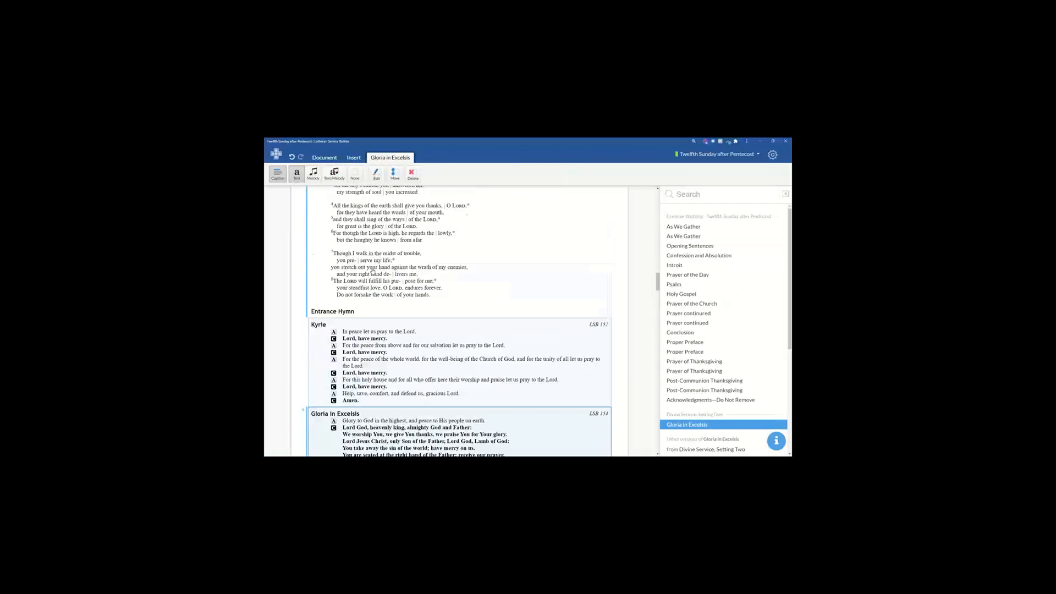
pyautogui.scroll(-2, 436, 370)
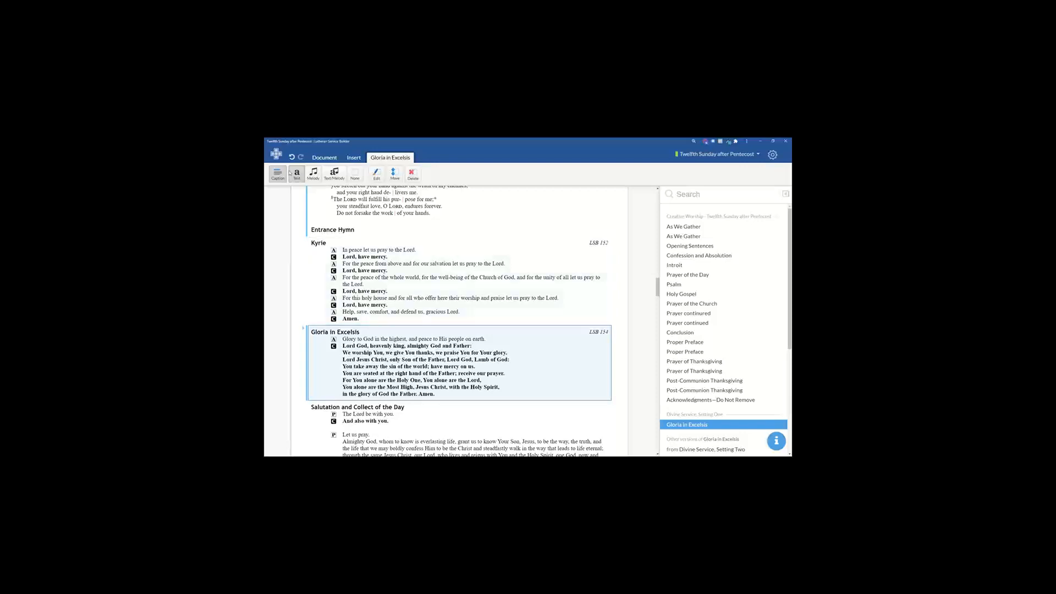
# Display the Gloria in Excelsis as combined text and melody and check it through to the Old Testament Reading
pyautogui.click(313, 174)
pyautogui.click(332, 177)
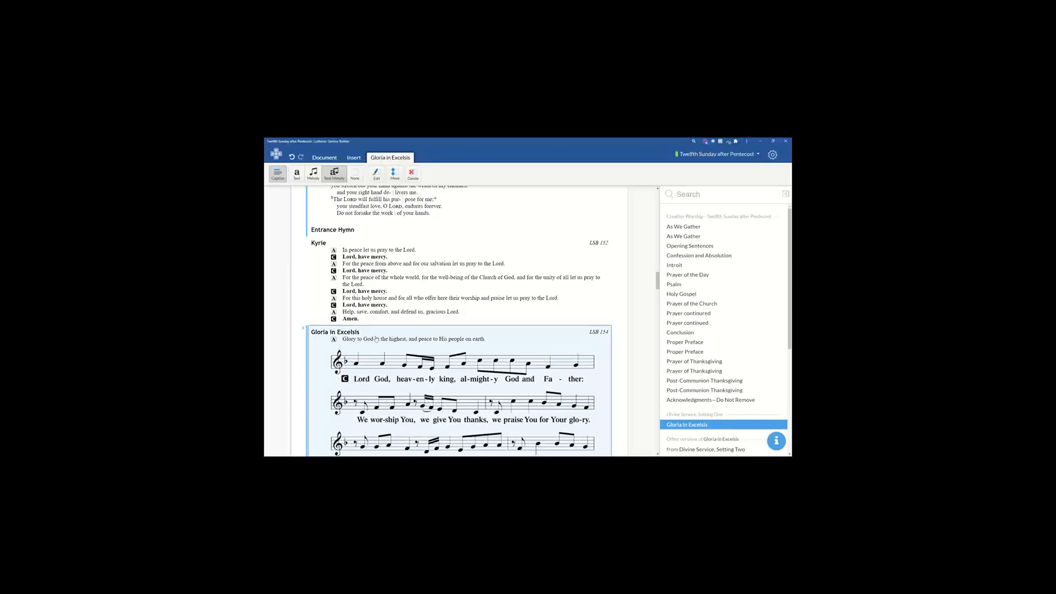
pyautogui.scroll(-2, 376, 339)
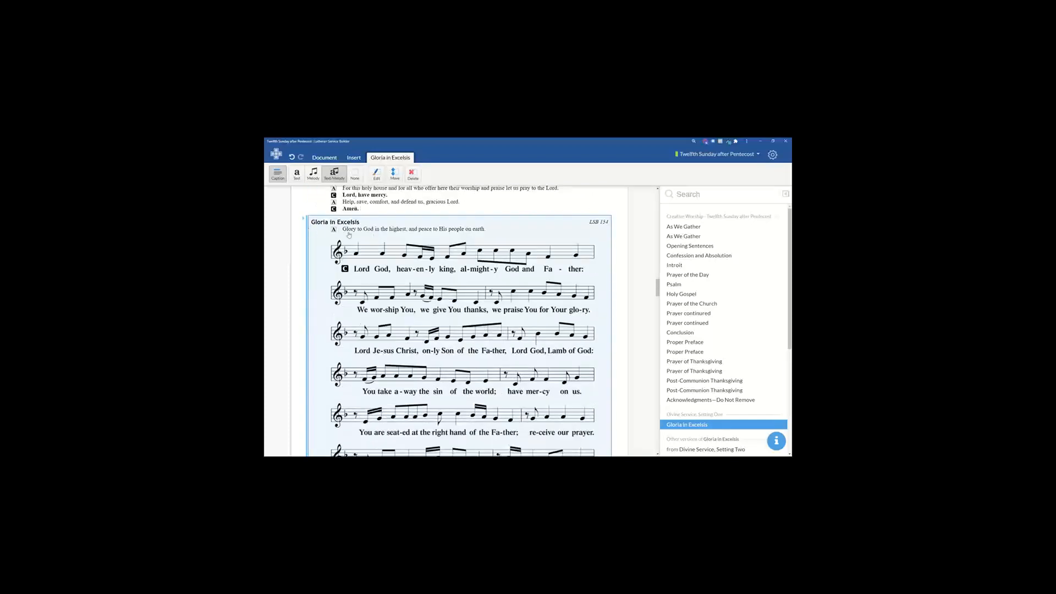
pyautogui.scroll(-1, 440, 286)
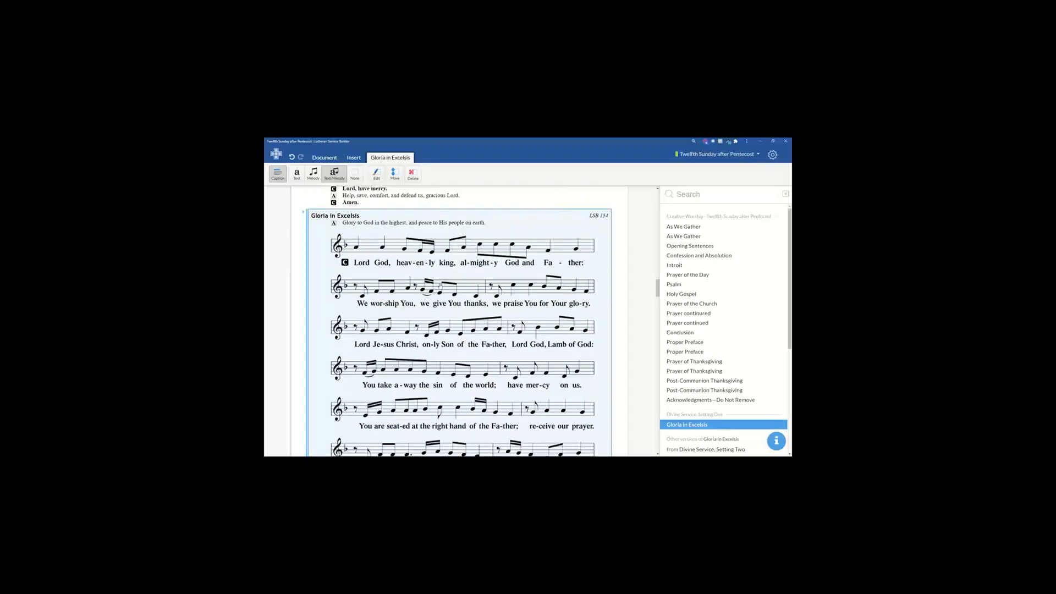
pyautogui.scroll(-3, 443, 287)
pyautogui.scroll(-4, 428, 287)
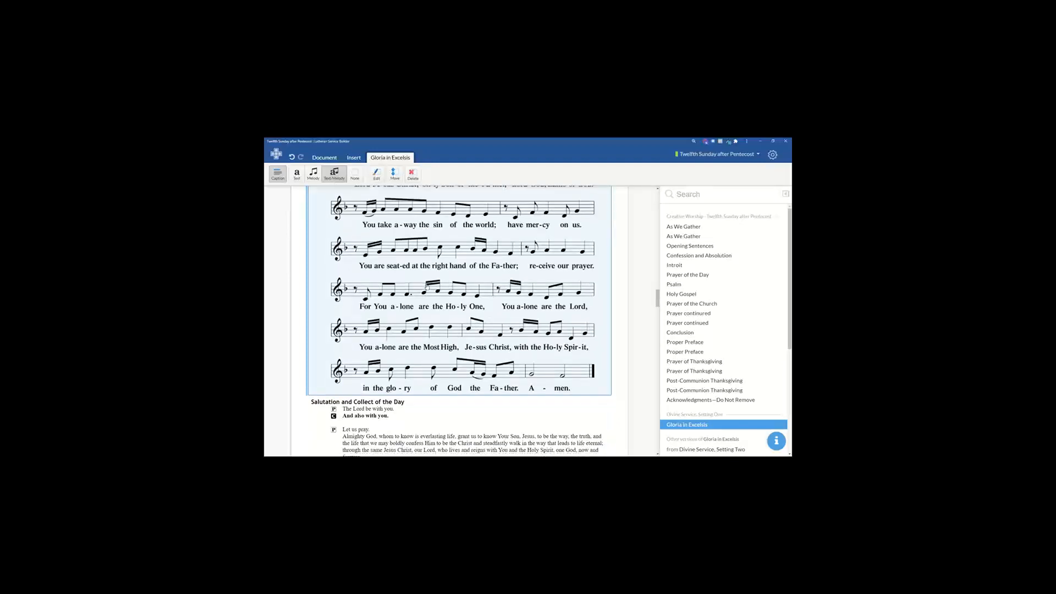
pyautogui.scroll(-7, 412, 272)
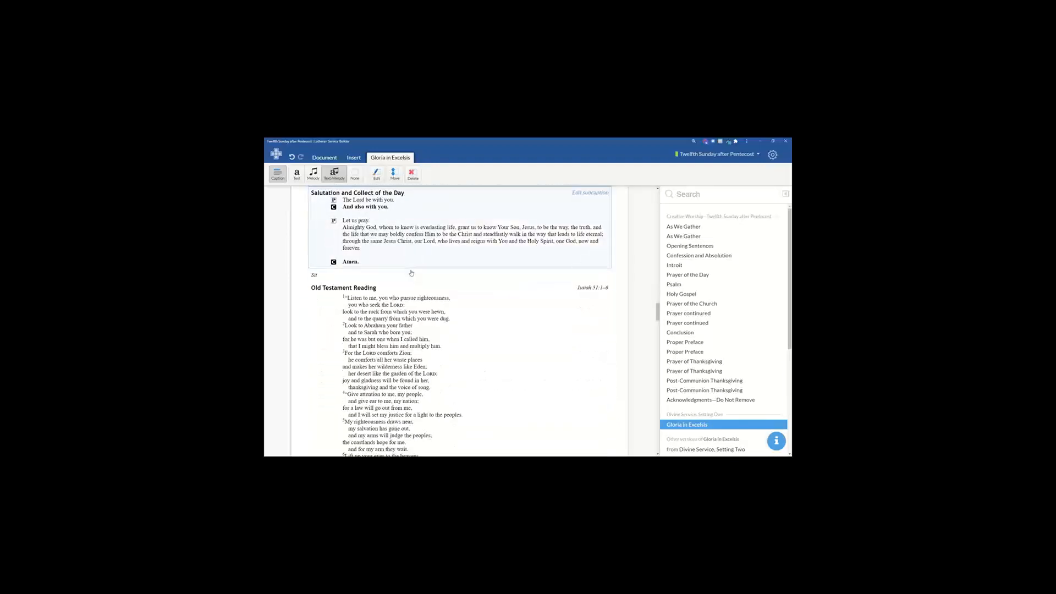
# Review the service from the Old Testament Reading onward and examine the petitions in the Prayer of the Church
pyautogui.scroll(-8, 402, 278)
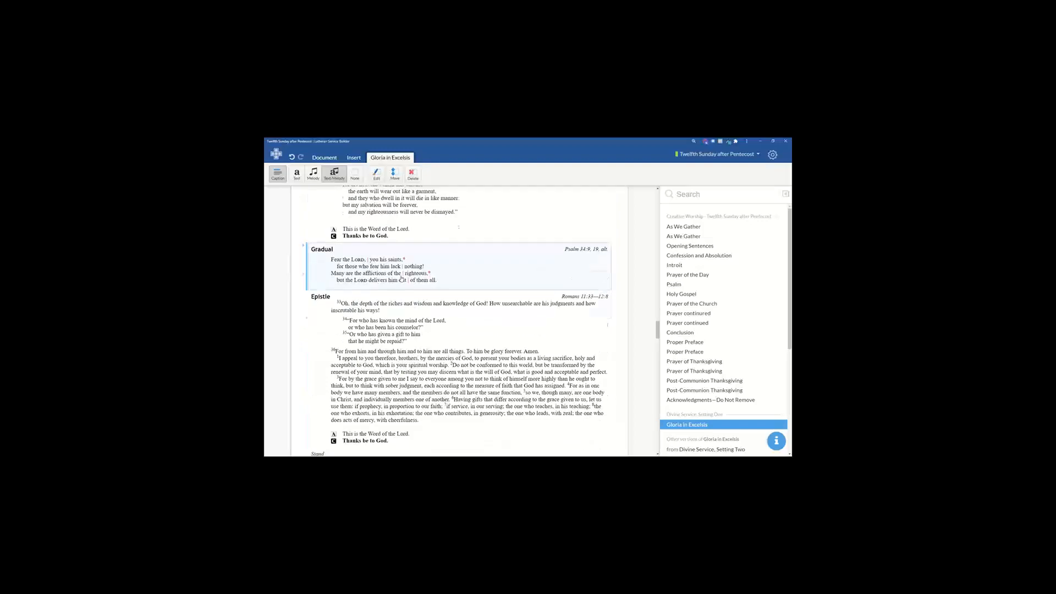
pyautogui.scroll(-4, 401, 279)
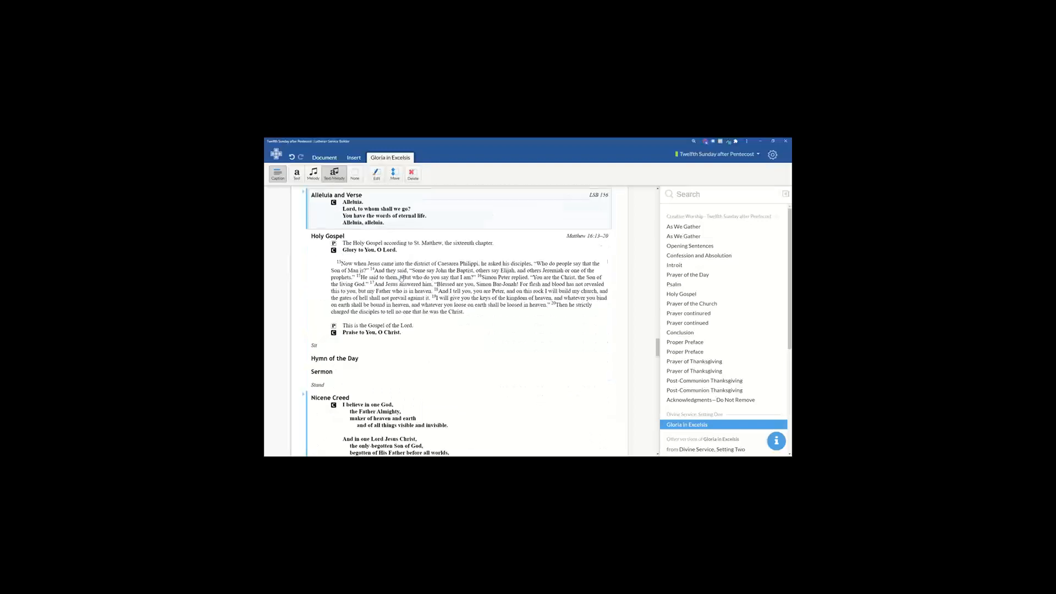
pyautogui.scroll(-10, 400, 279)
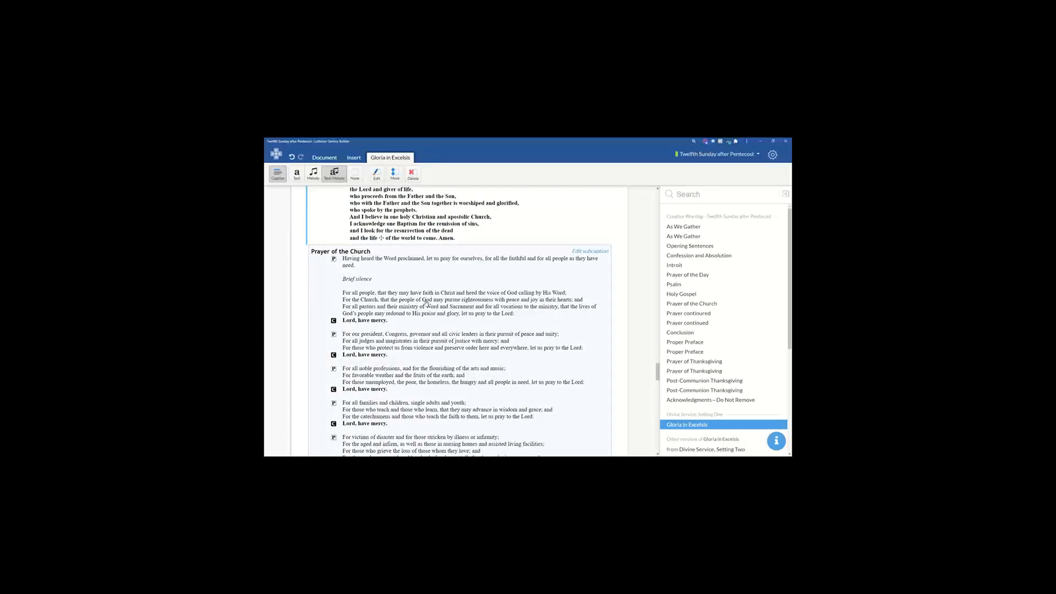
pyautogui.scroll(-1, 423, 291)
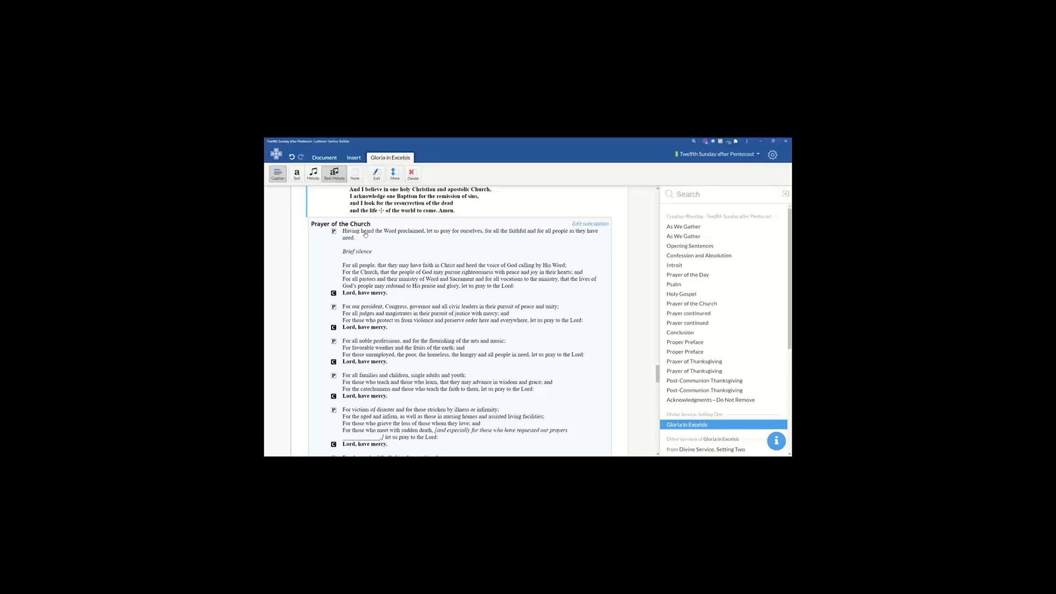
pyautogui.scroll(-1, 414, 309)
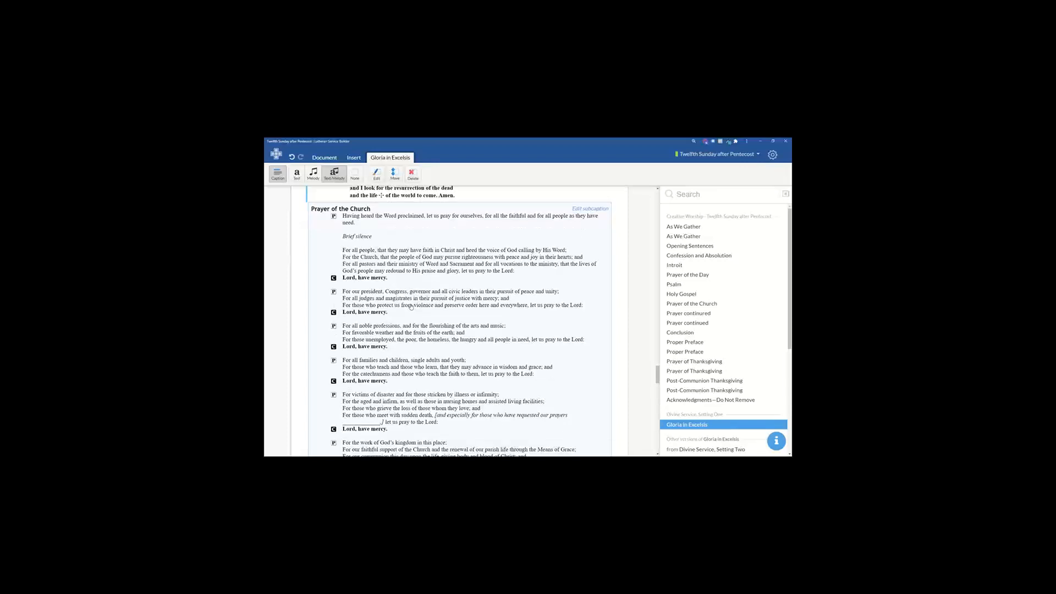
pyautogui.scroll(-2, 448, 338)
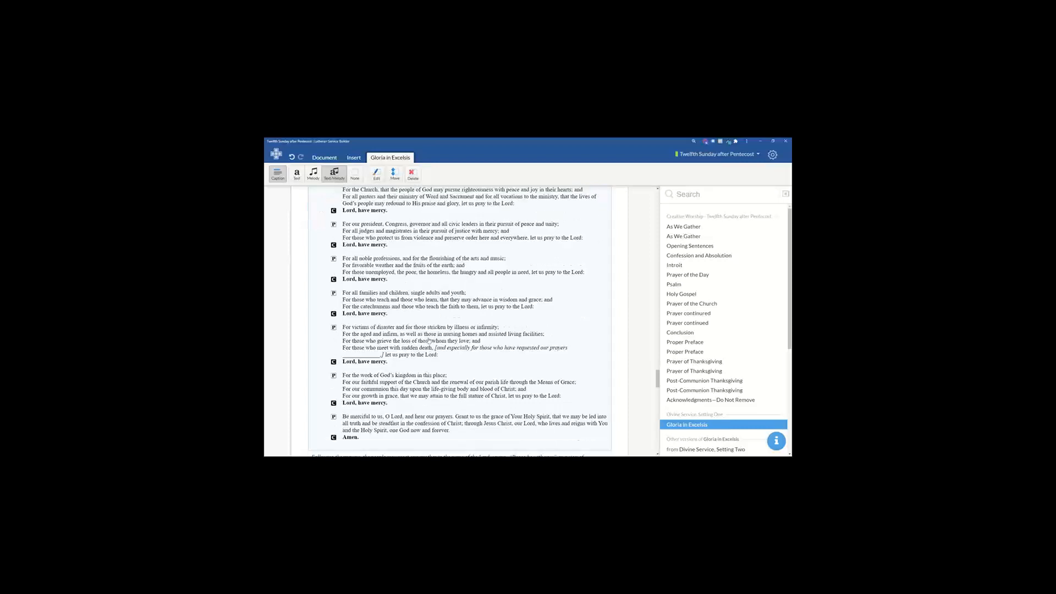
pyautogui.scroll(1, 393, 304)
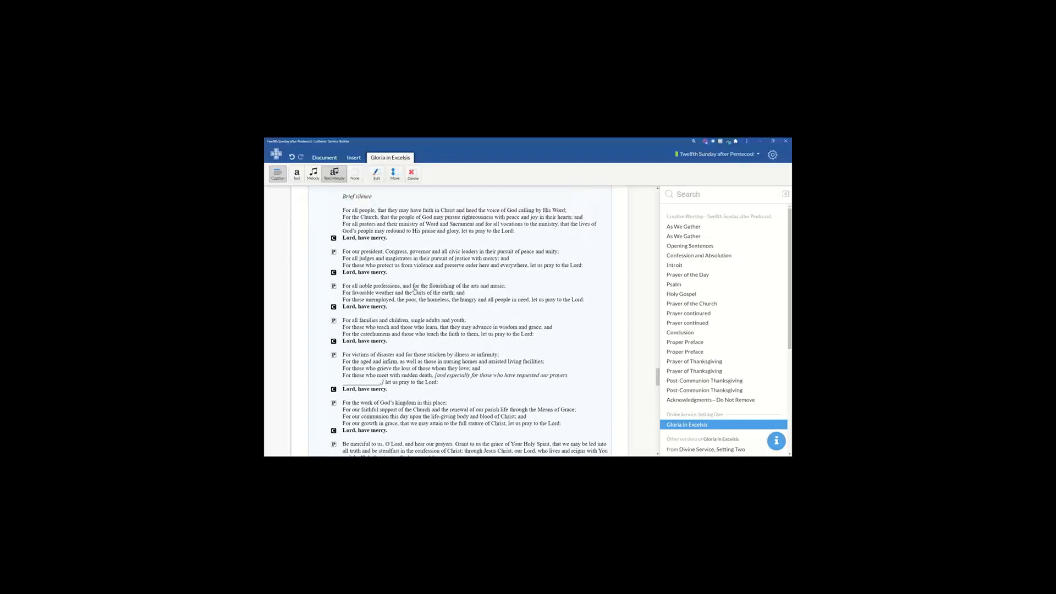
pyautogui.scroll(3, 514, 301)
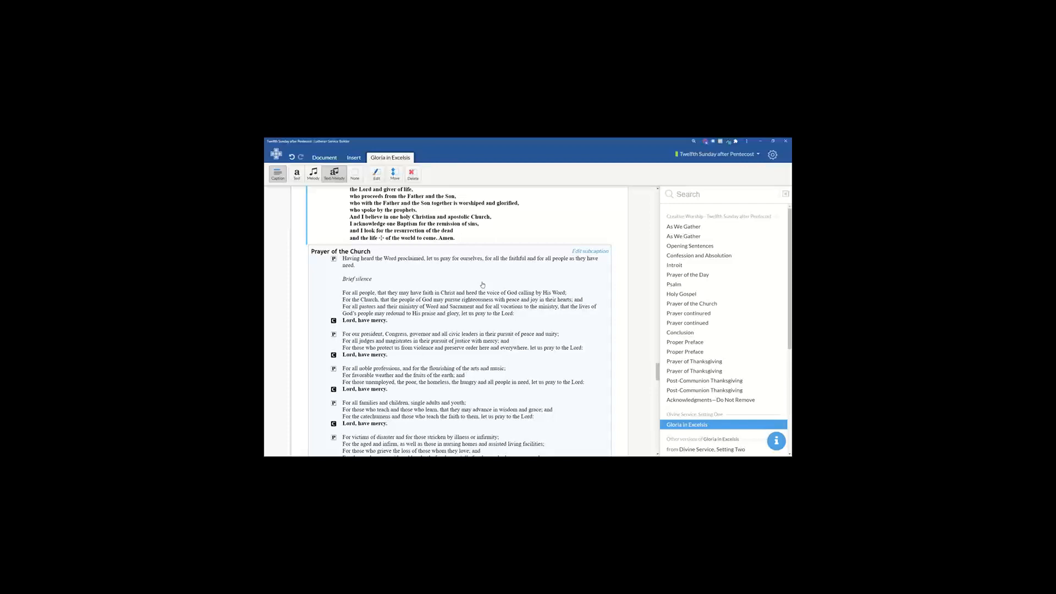
# Review the licenses and content subscriptions in the account settings, including Creative Worship and Let Us Pray
pyautogui.click(773, 157)
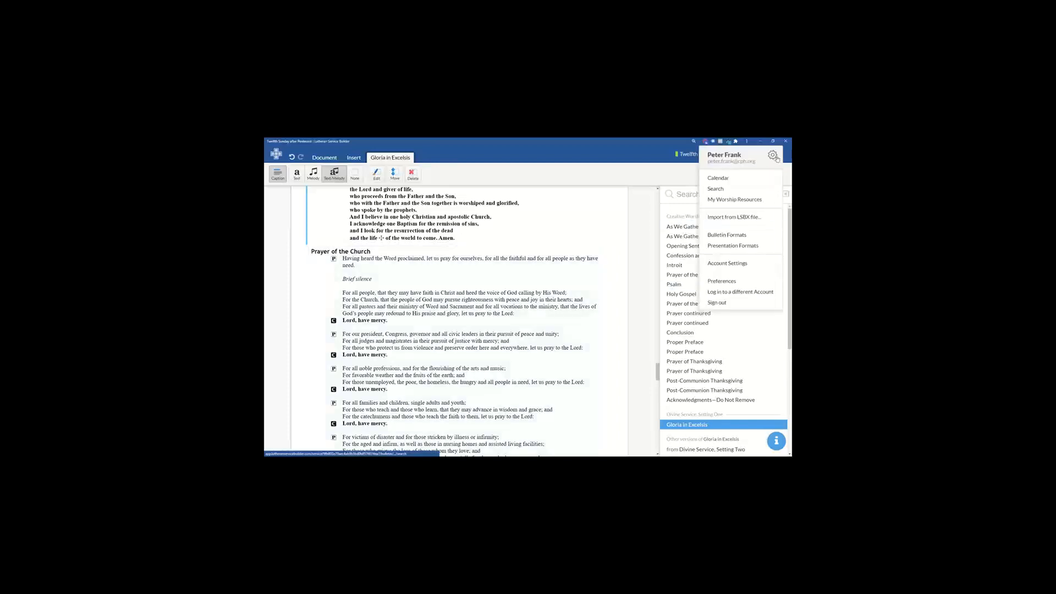
pyautogui.click(738, 263)
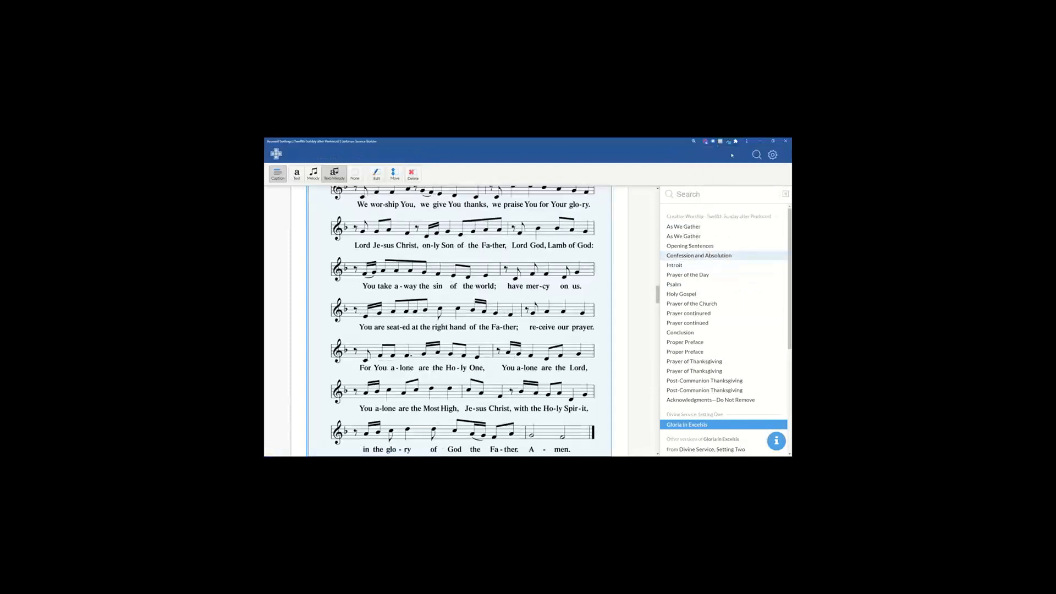
pyautogui.scroll(-5, 391, 279)
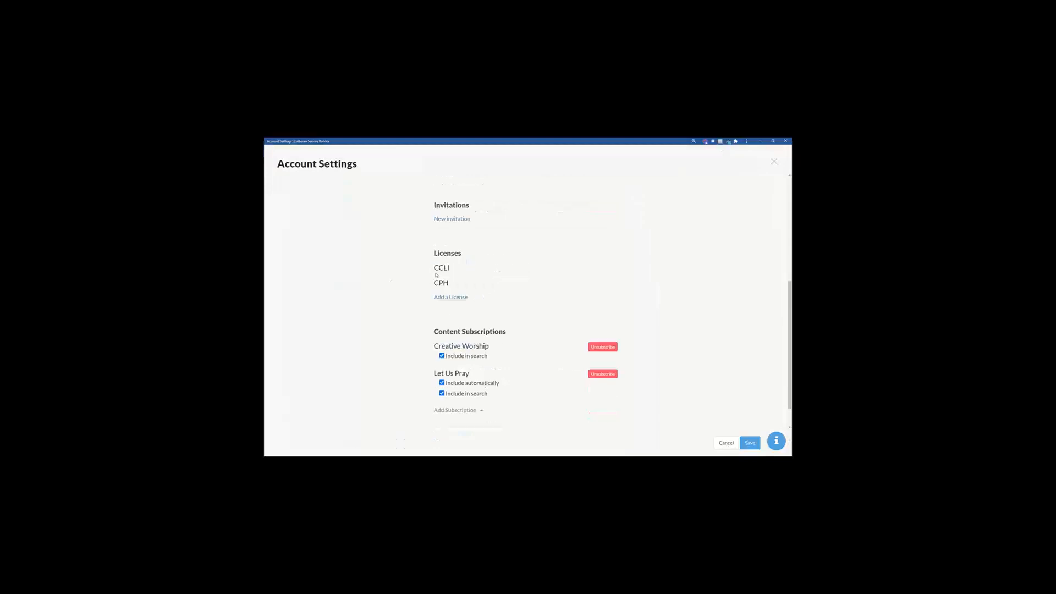
pyautogui.scroll(-1, 488, 360)
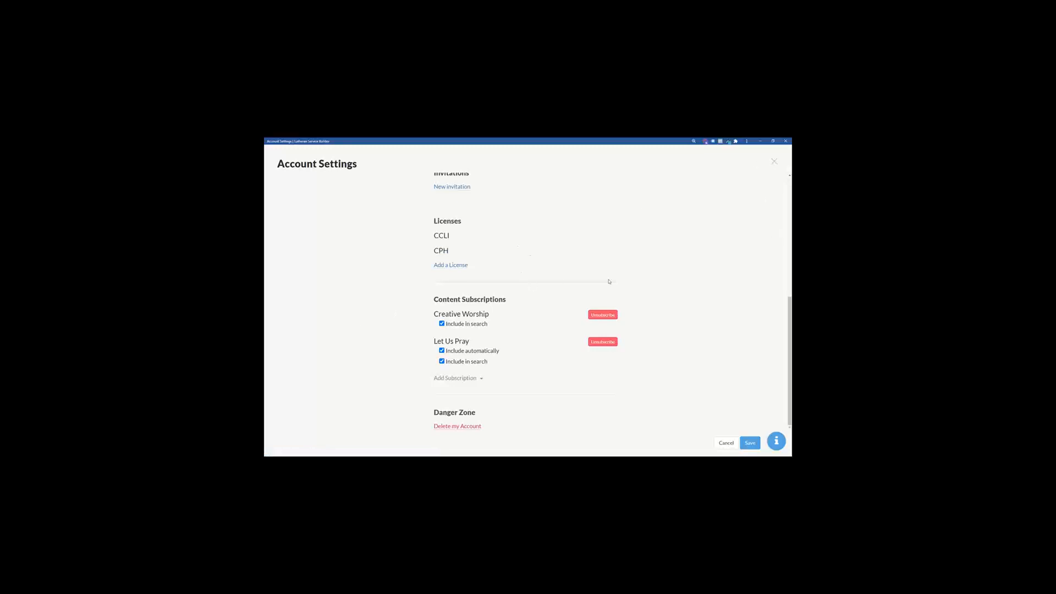
pyautogui.click(774, 161)
pyautogui.scroll(-15, 632, 286)
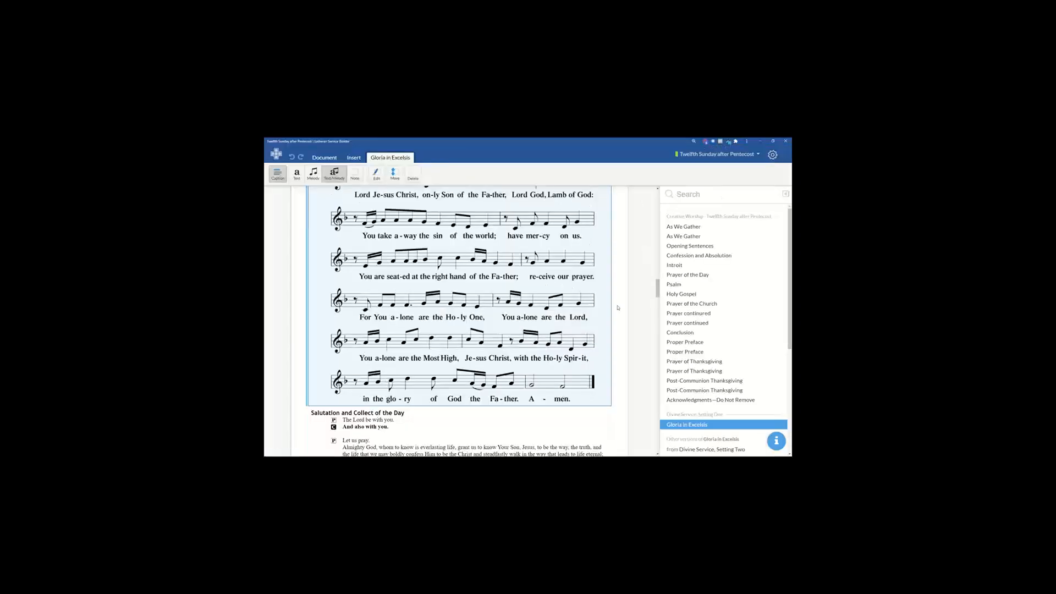
pyautogui.scroll(-20, 615, 312)
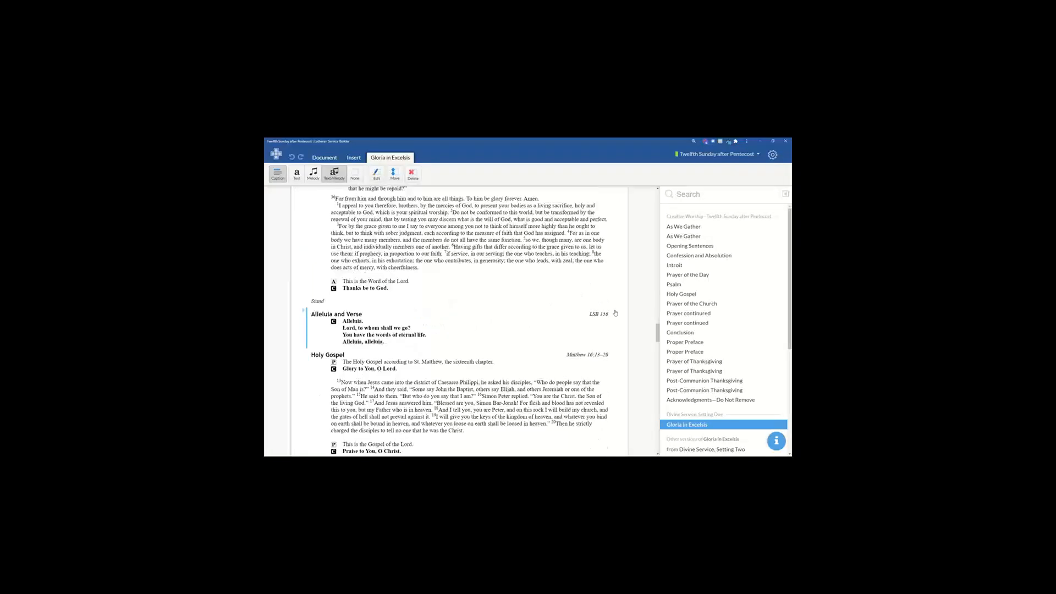
pyautogui.scroll(3, 592, 344)
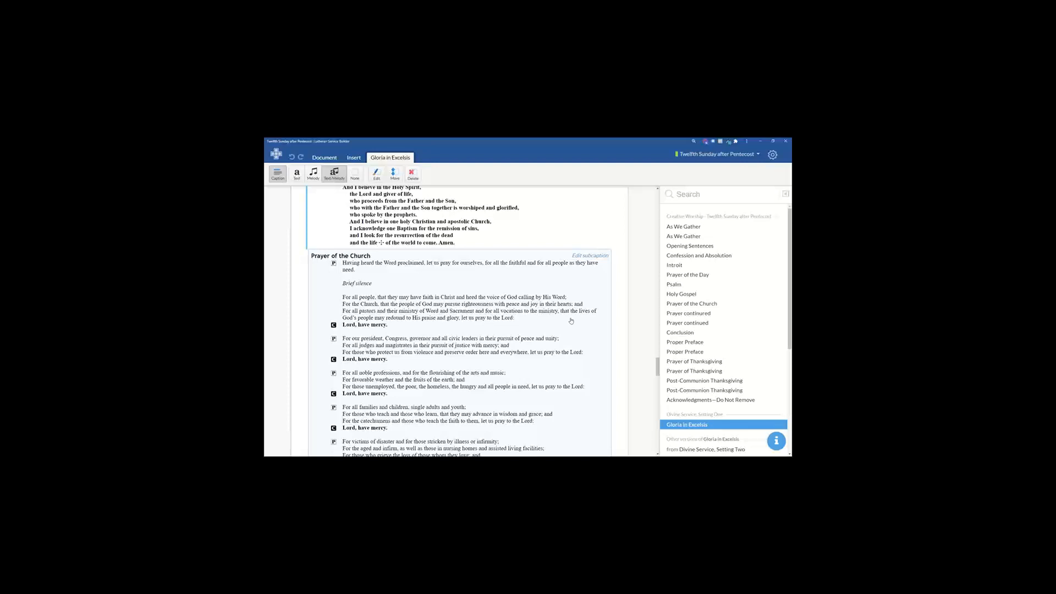
pyautogui.scroll(-2, 415, 307)
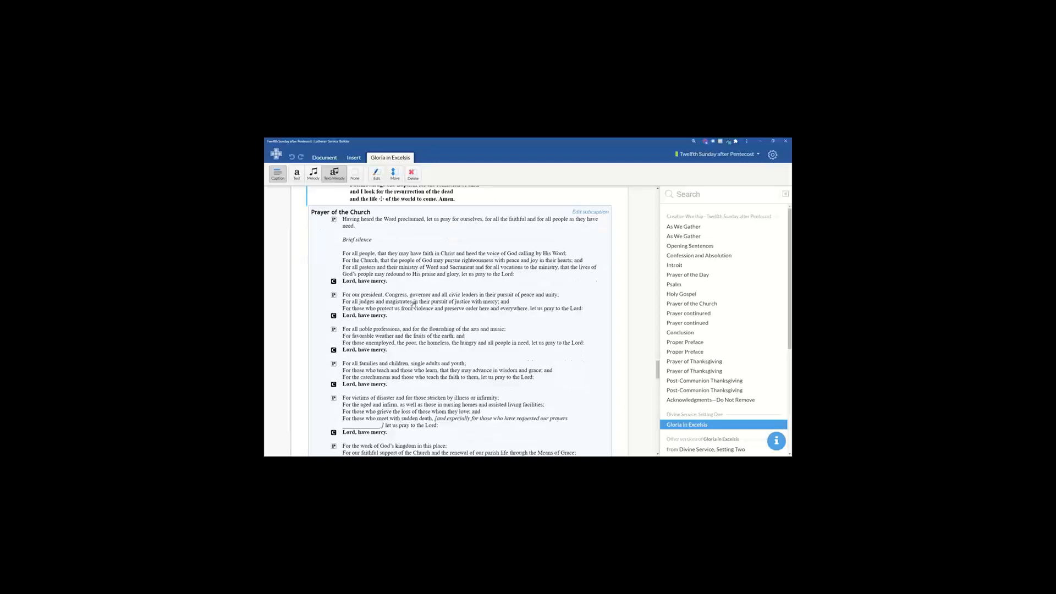
pyautogui.rightClick(472, 231)
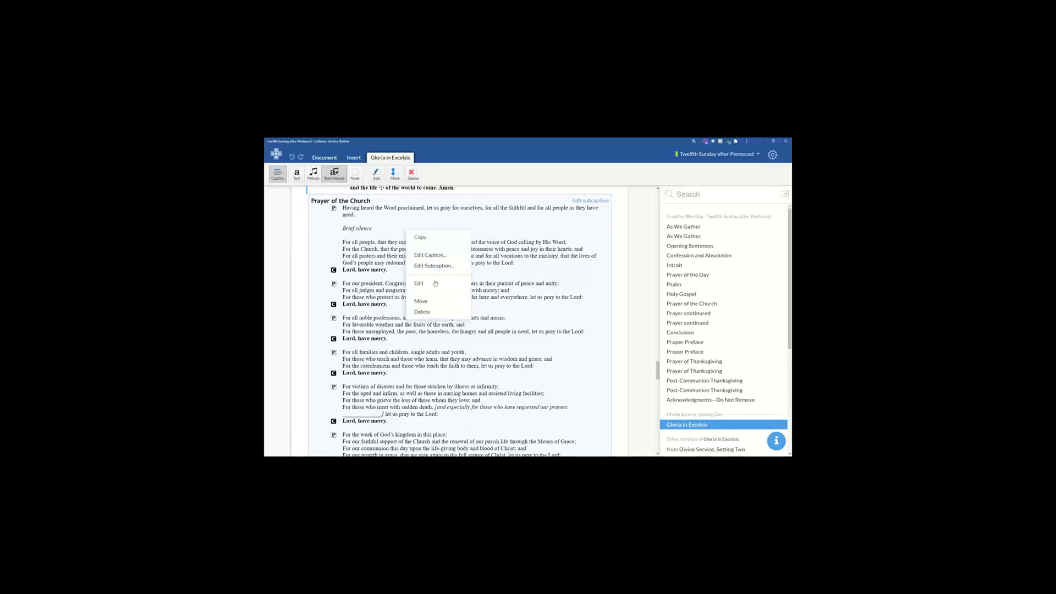
pyautogui.click(377, 176)
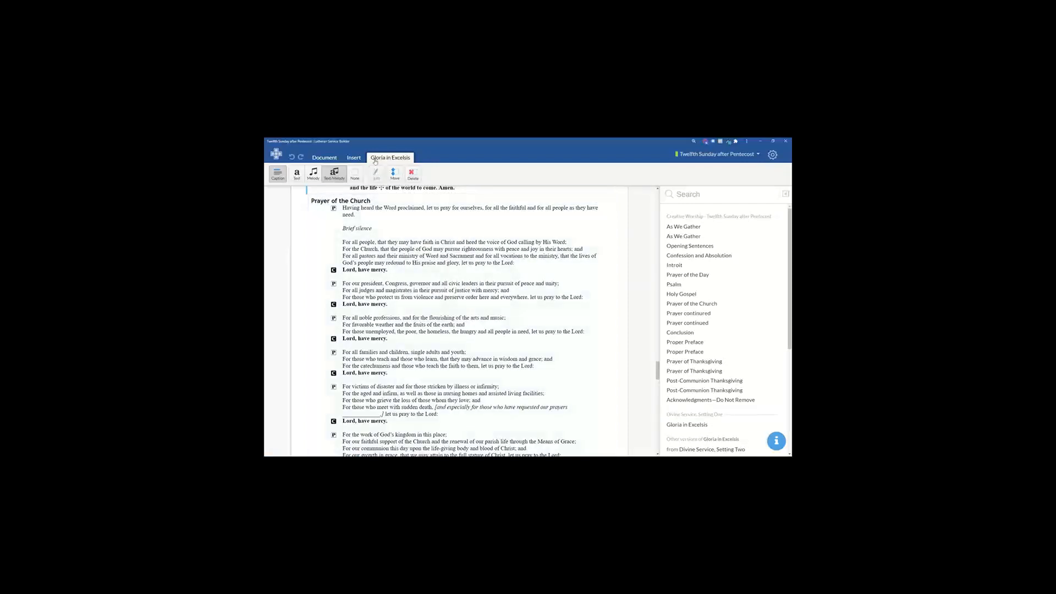
pyautogui.click(375, 161)
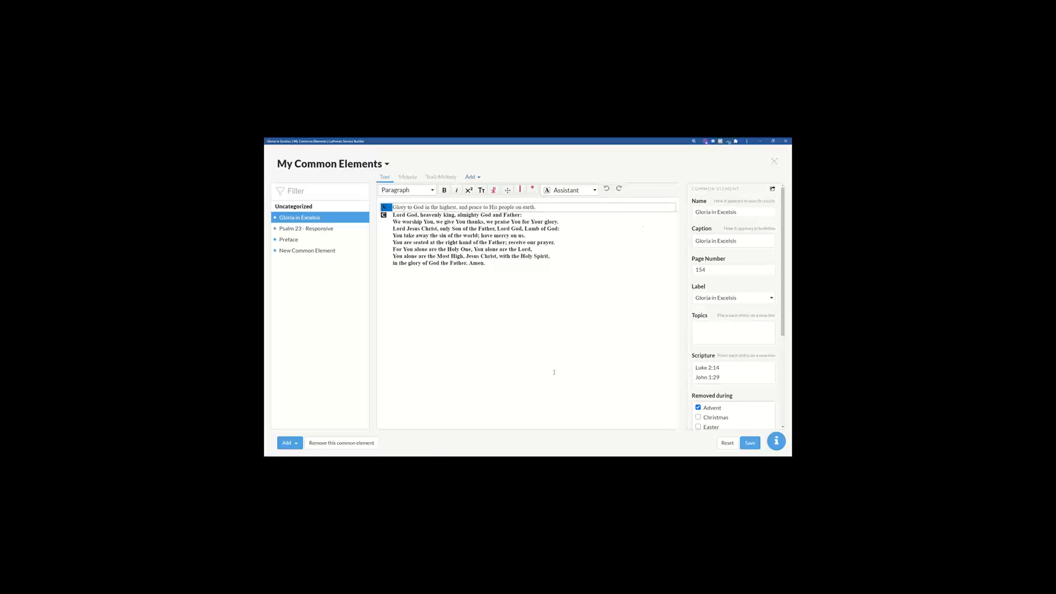
pyautogui.click(773, 163)
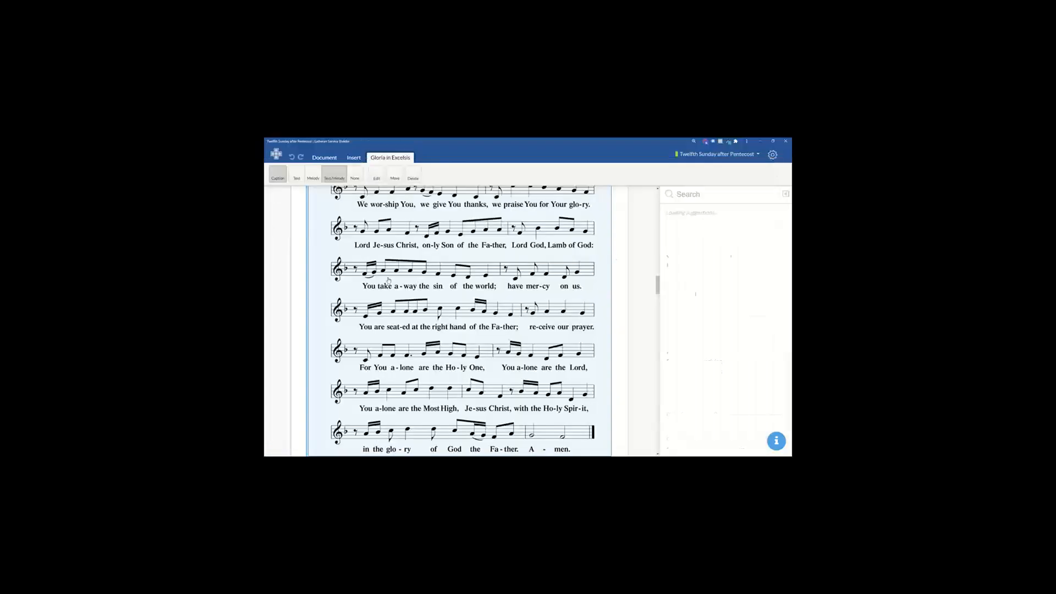
# Open the Prayer of the Church that follows the Nicene Creed for editing
pyautogui.scroll(-2, 391, 284)
pyautogui.scroll(-15, 391, 283)
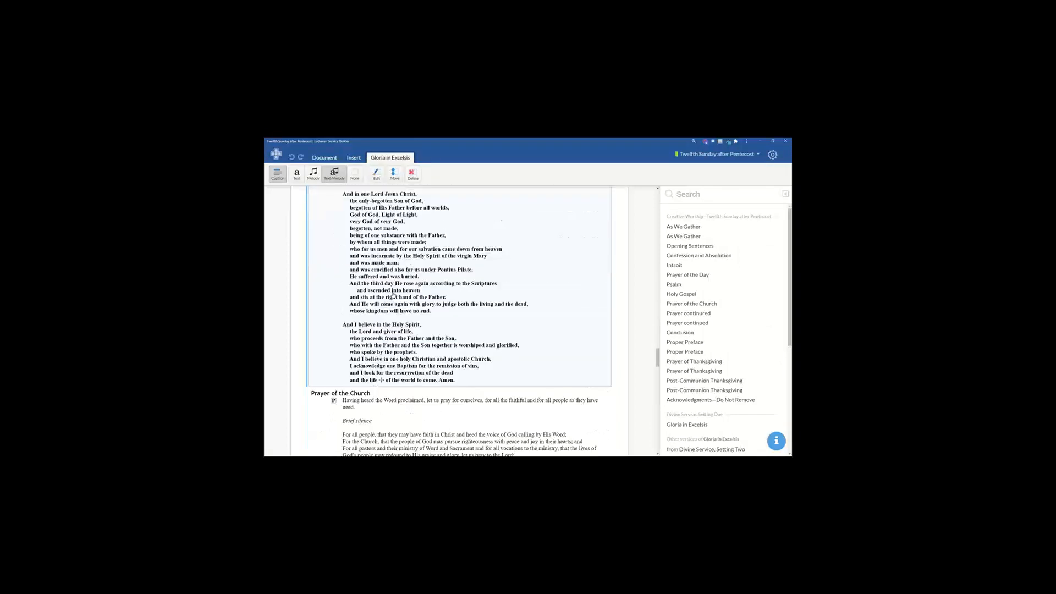
pyautogui.scroll(-2, 393, 293)
pyautogui.scroll(2, 401, 275)
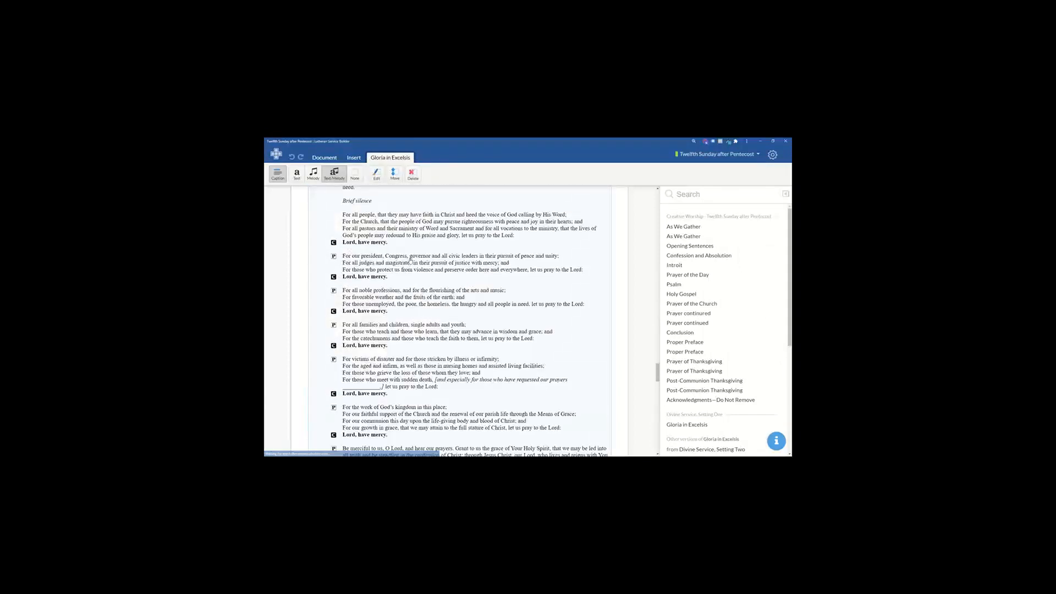
pyautogui.click(410, 260)
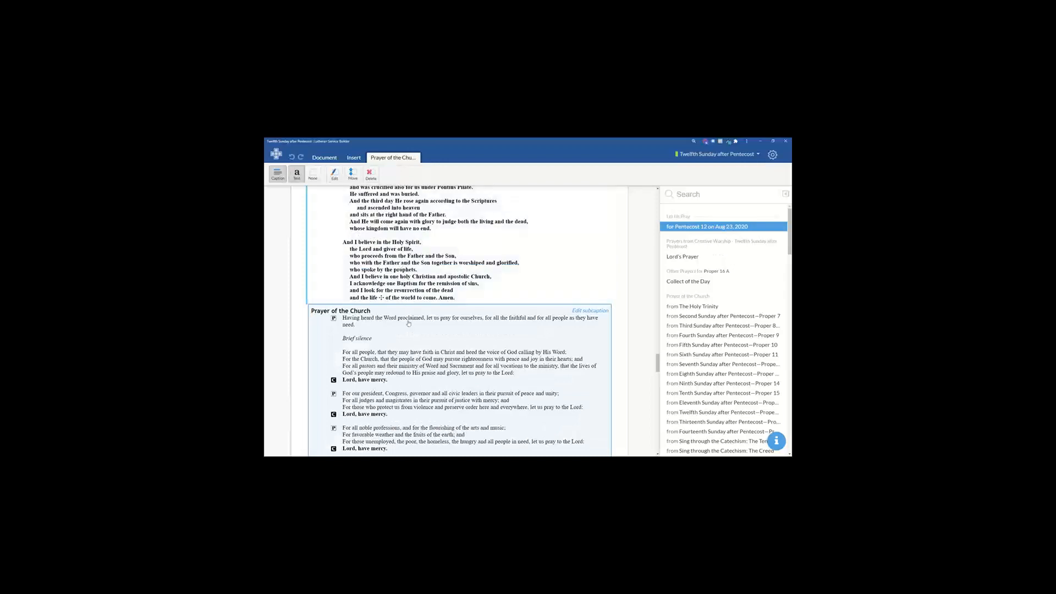
pyautogui.click(334, 175)
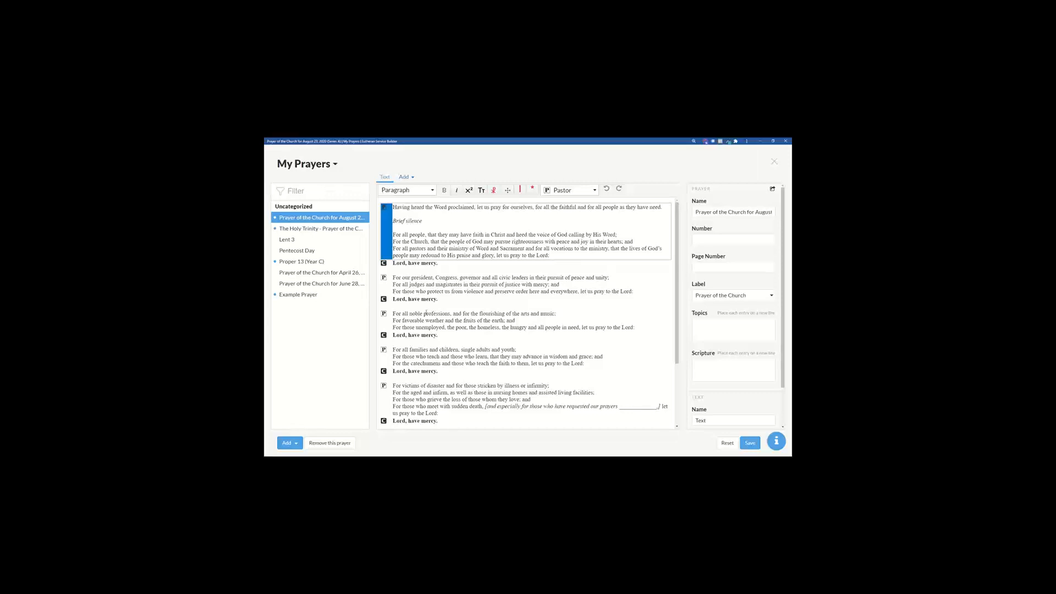
# In the sudden-death petition, replace the bracketed blank with "including", the family's name and "who are mourning the loss of their grandmother" with her name
pyautogui.scroll(-1, 430, 353)
pyautogui.click(430, 352)
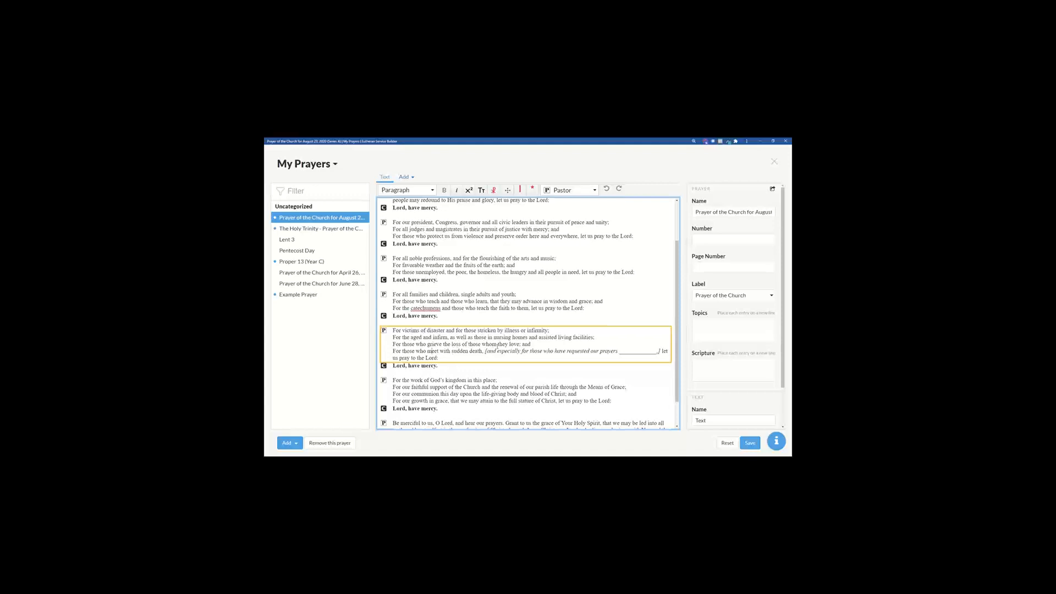
pyautogui.scroll(-1, 497, 345)
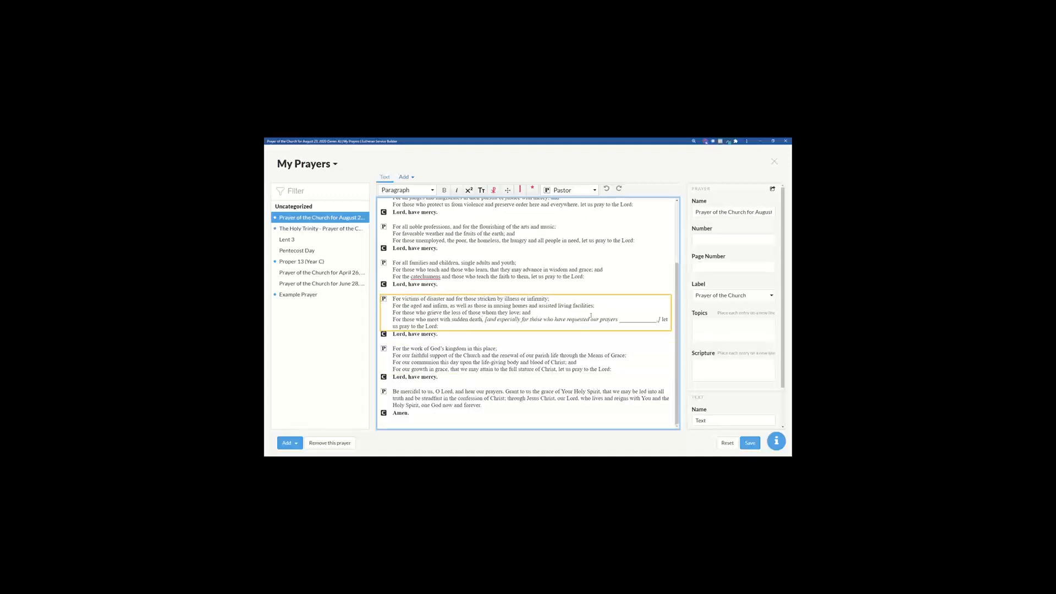
pyautogui.moveTo(661, 320); pyautogui.dragTo(542, 319)
pyautogui.click(487, 318)
pyautogui.press('BackSpace')
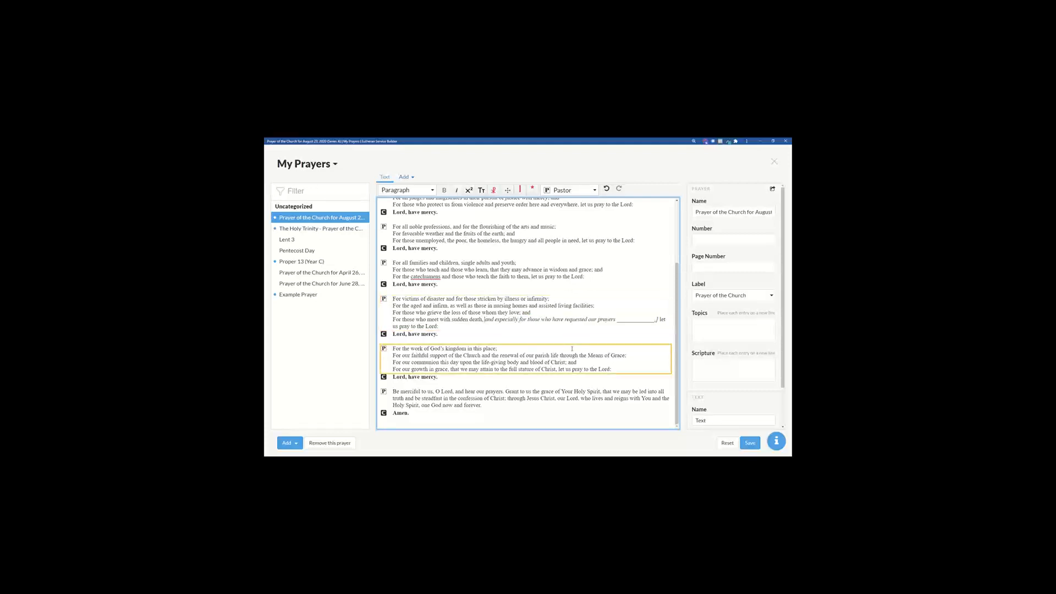
pyautogui.click(655, 319)
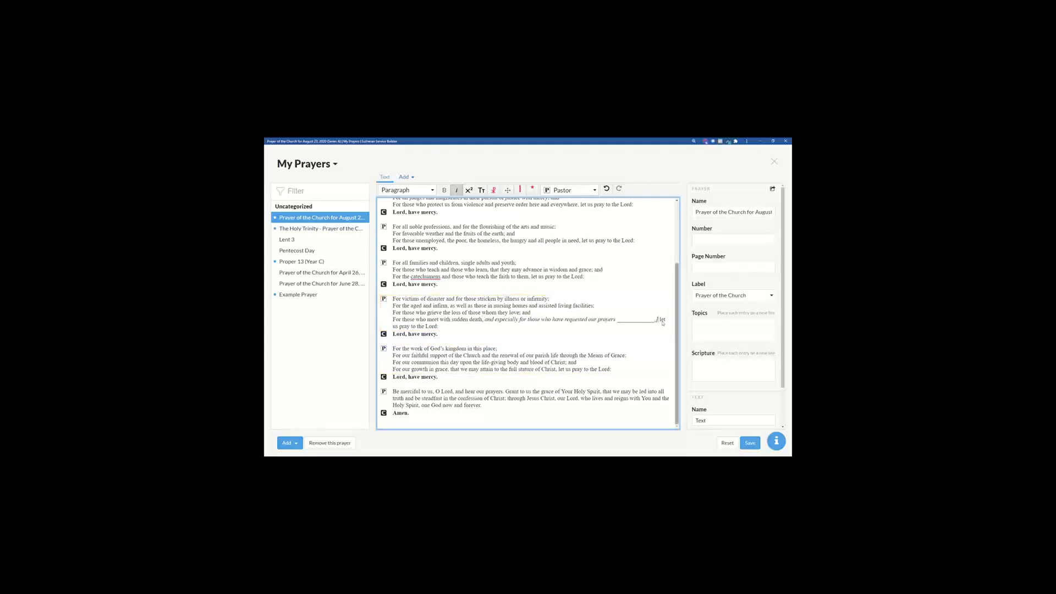
pyautogui.press('BackSpace')
pyautogui.press('BackSpace')
pyautogui.press('BackSpace')
pyautogui.press('BackSpace')
pyautogui.press('BackSpace')
pyautogui.press('BackSpace')
pyautogui.press('BackSpace')
pyautogui.press('BackSpace')
pyautogui.press('BackSpace')
pyautogui.press('BackSpace')
pyautogui.press('BackSpace')
pyautogui.press('BackSpace')
pyautogui.write('including the Smith family,')
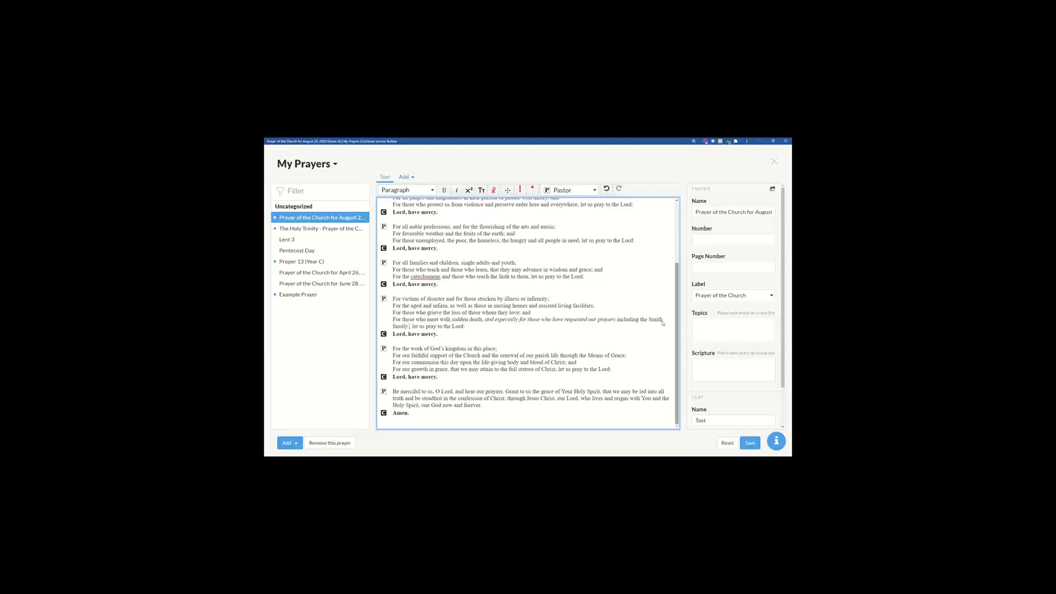
pyautogui.write(' who are mourning the loss of their grandmother, Jane')
# Remove the italics from "and especially for those who have requested our prayers", save the prayer and return to the service
pyautogui.moveTo(618, 319); pyautogui.dragTo(484, 320)
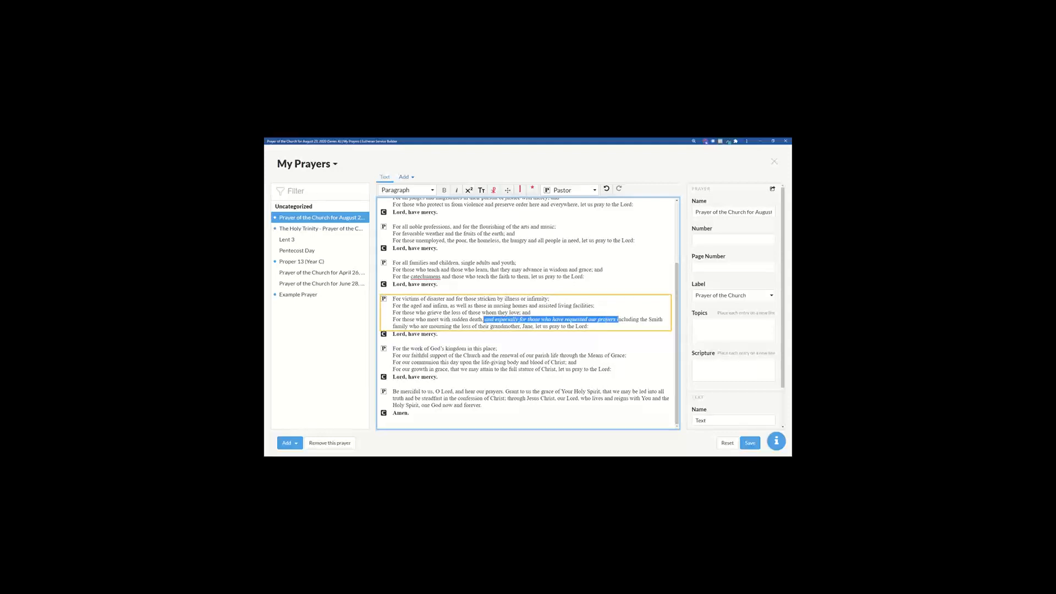
pyautogui.click(457, 190)
pyautogui.click(603, 298)
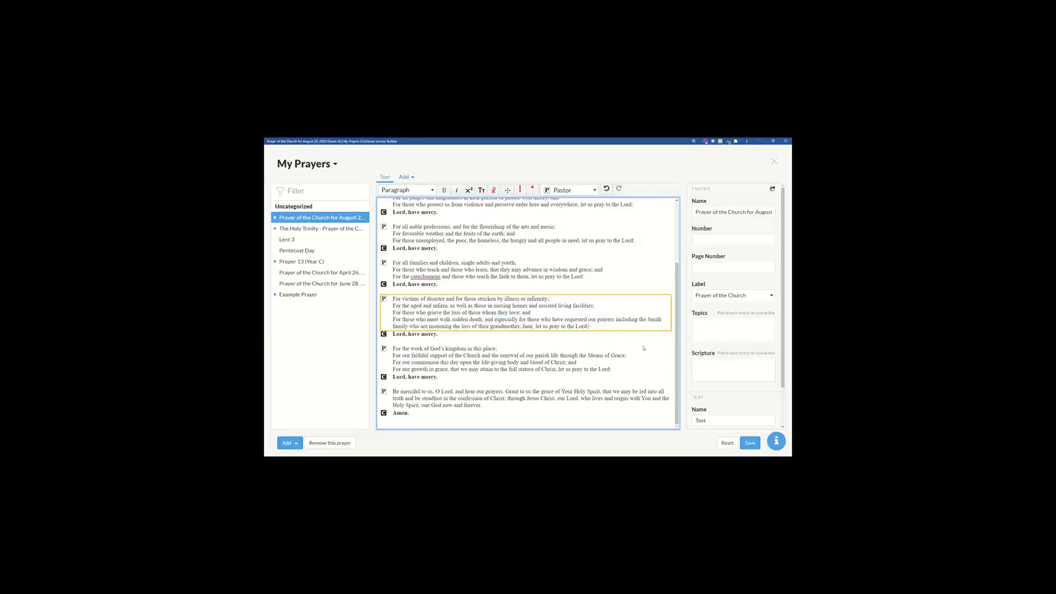
pyautogui.click(748, 445)
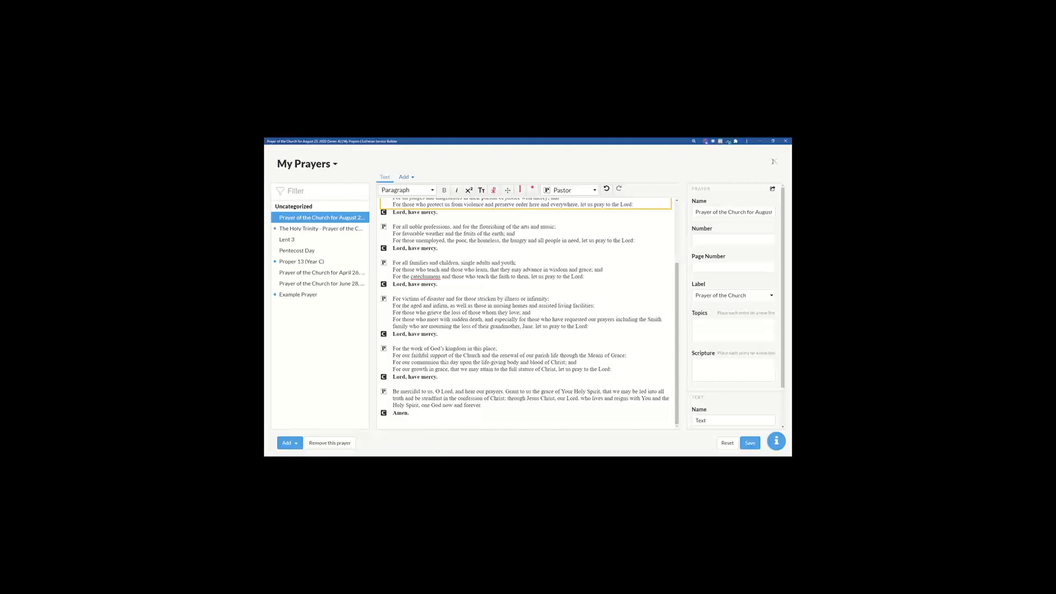
pyautogui.click(774, 161)
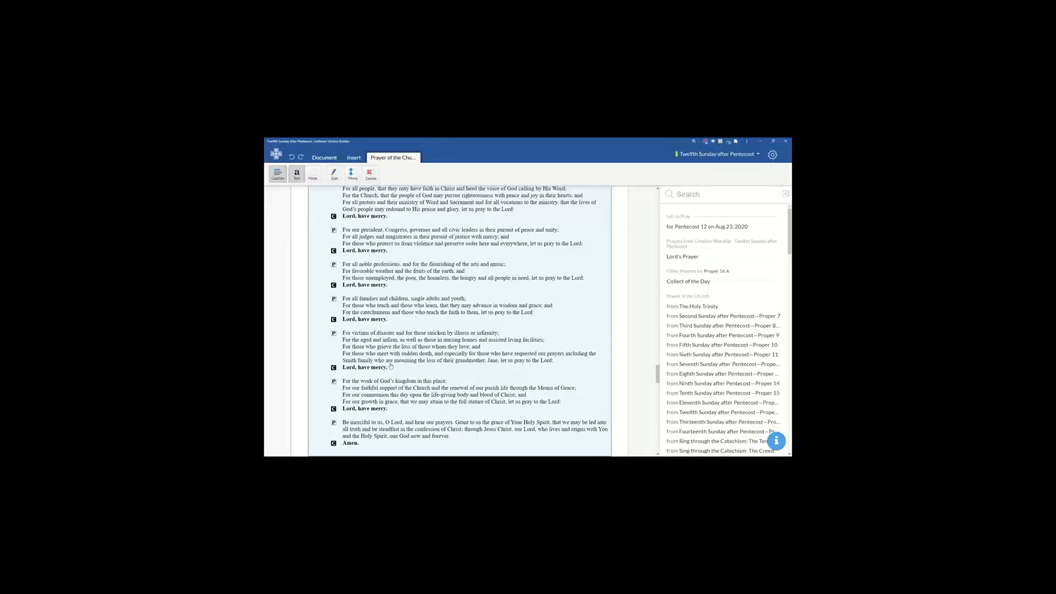
# Replace the customized Prayer of the Church with the Let Us Pray version for Pentecost 12 on Aug 23, 2020
pyautogui.scroll(-2, 449, 355)
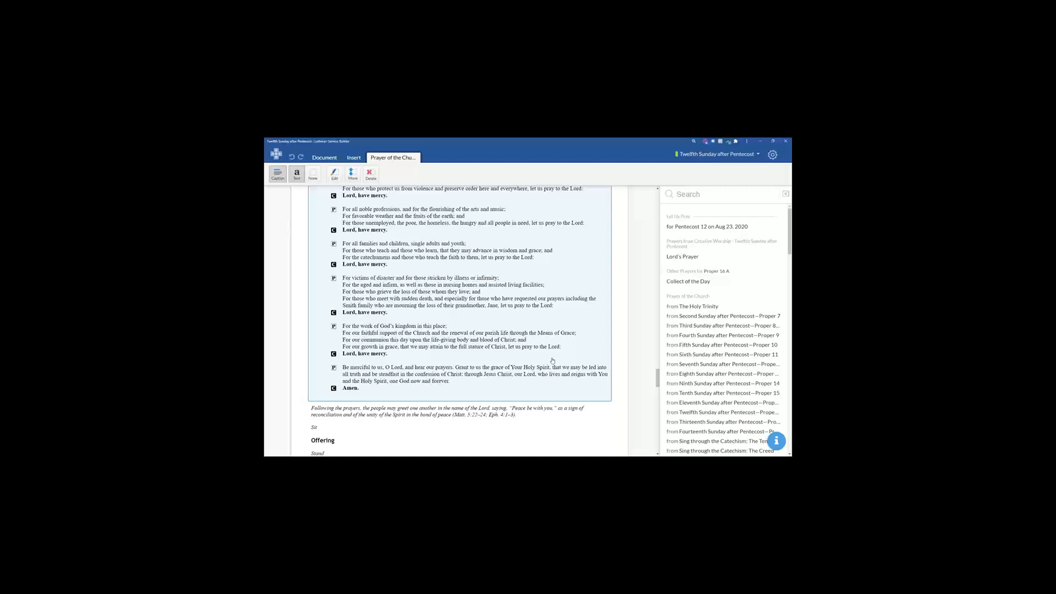
pyautogui.click(681, 225)
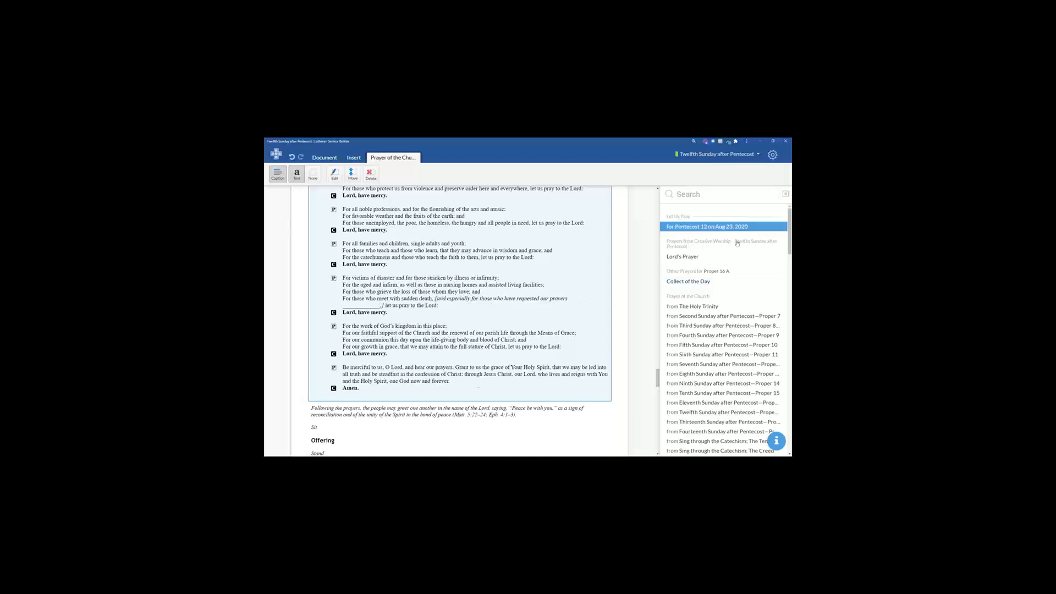
# Replace the Let Us Pray version with the saved customized Prayer of the Church for August 23, 2020
pyautogui.scroll(-8, 726, 385)
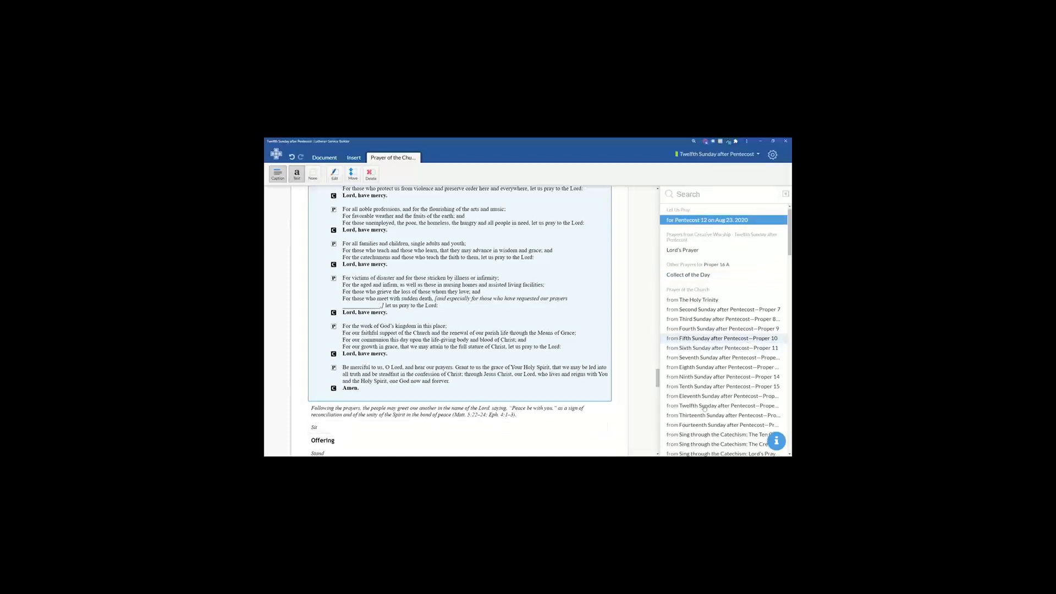
pyautogui.scroll(-5, 731, 405)
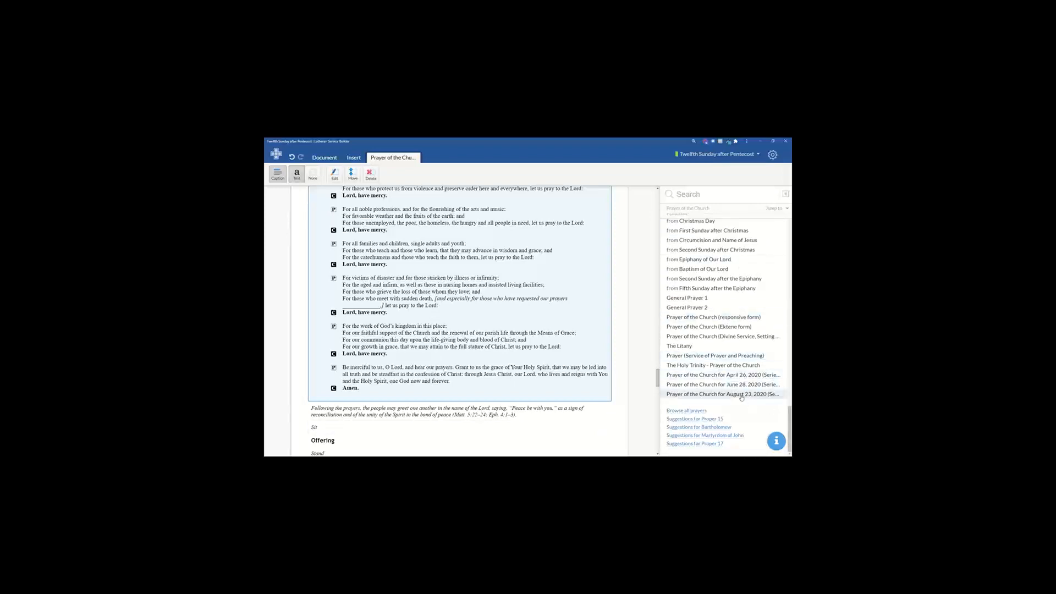
pyautogui.scroll(3, 711, 301)
pyautogui.scroll(4, 710, 299)
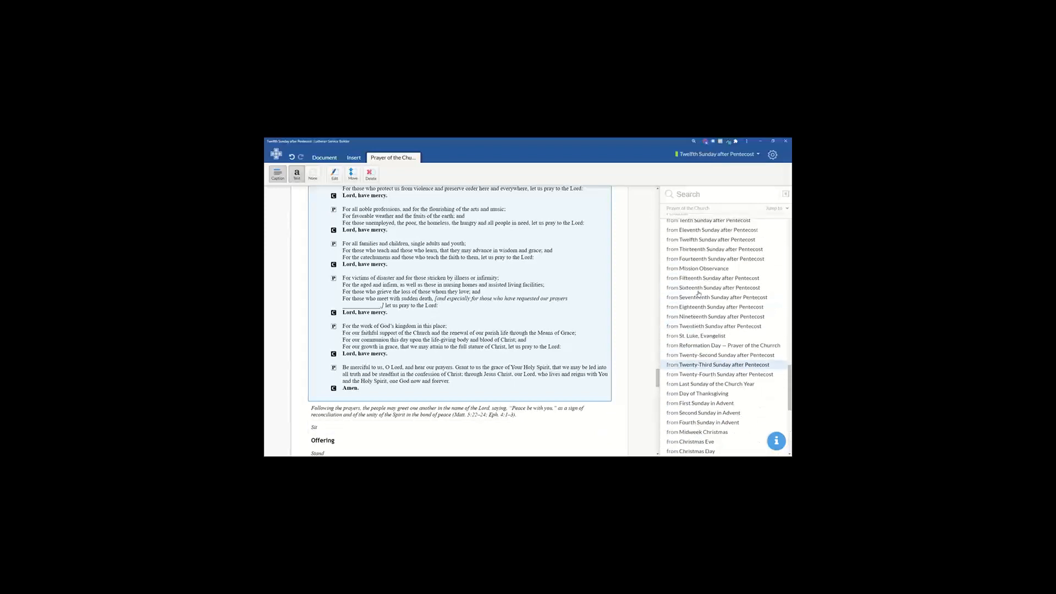
pyautogui.scroll(8, 700, 296)
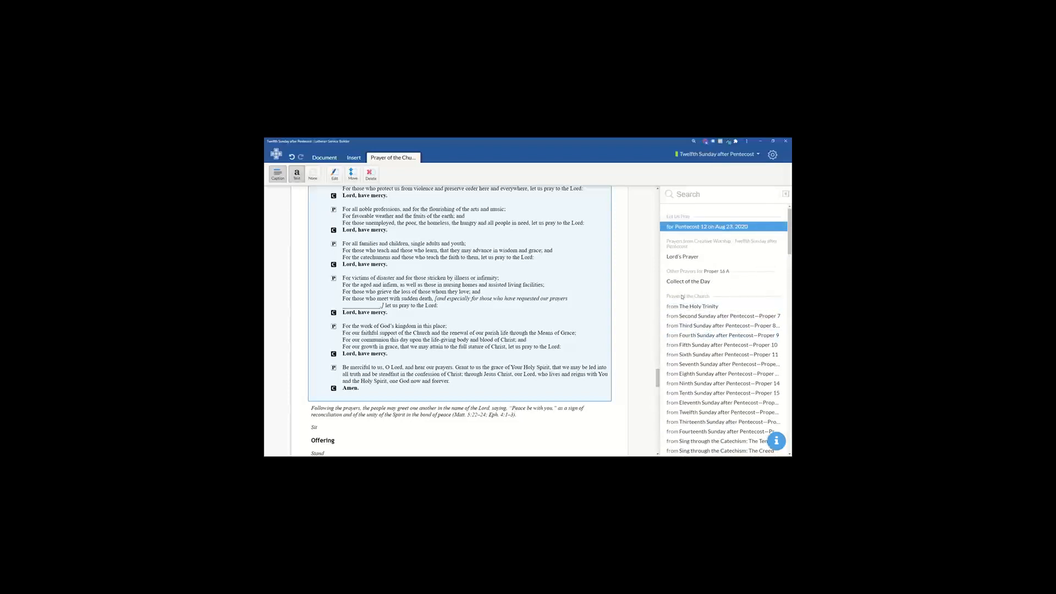
pyautogui.scroll(-8, 721, 317)
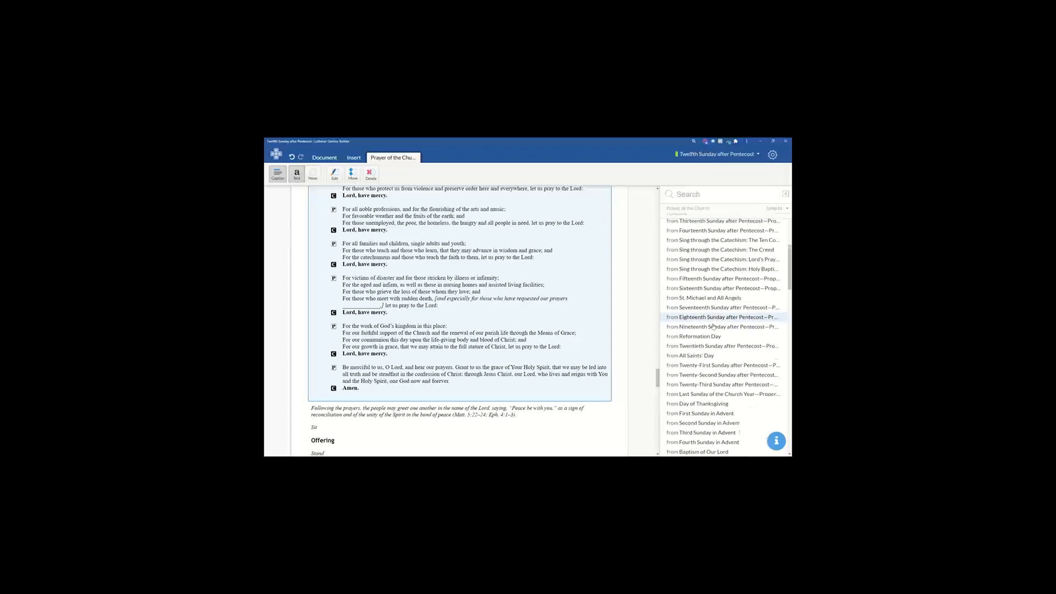
pyautogui.scroll(-10, 714, 329)
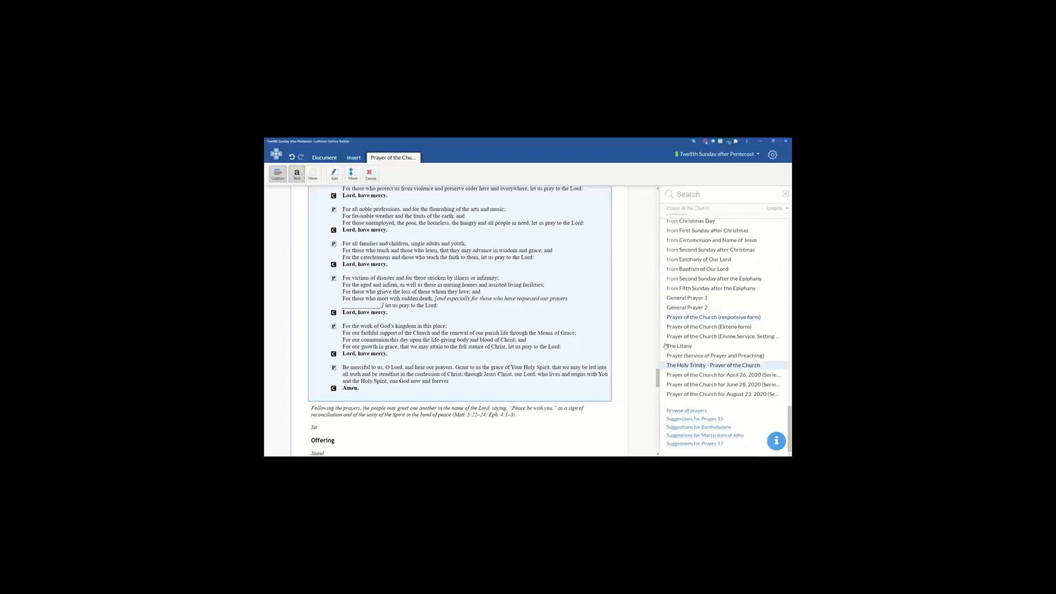
pyautogui.click(694, 395)
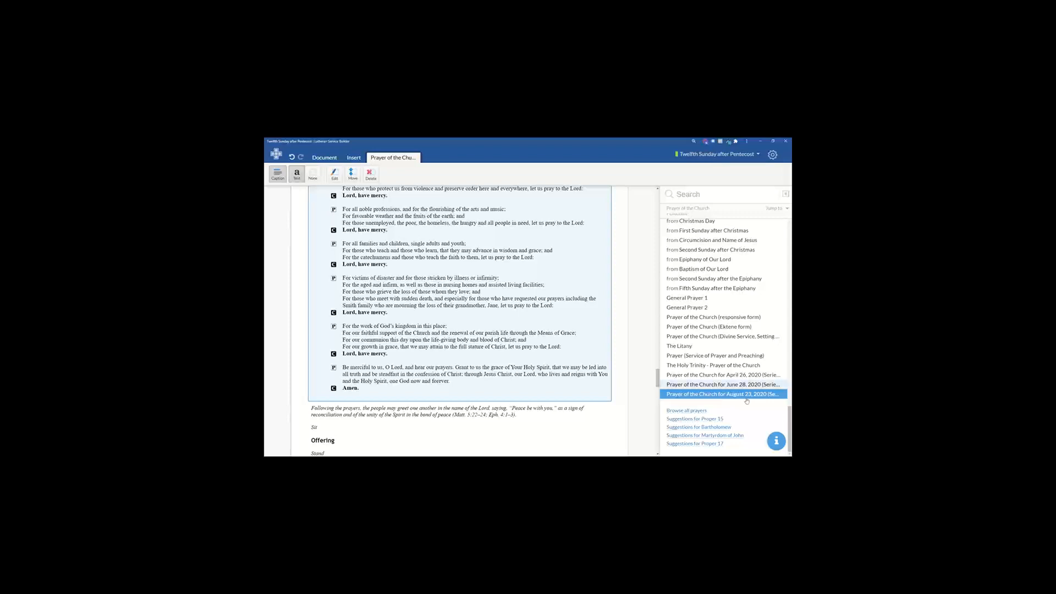
pyautogui.scroll(10, 715, 286)
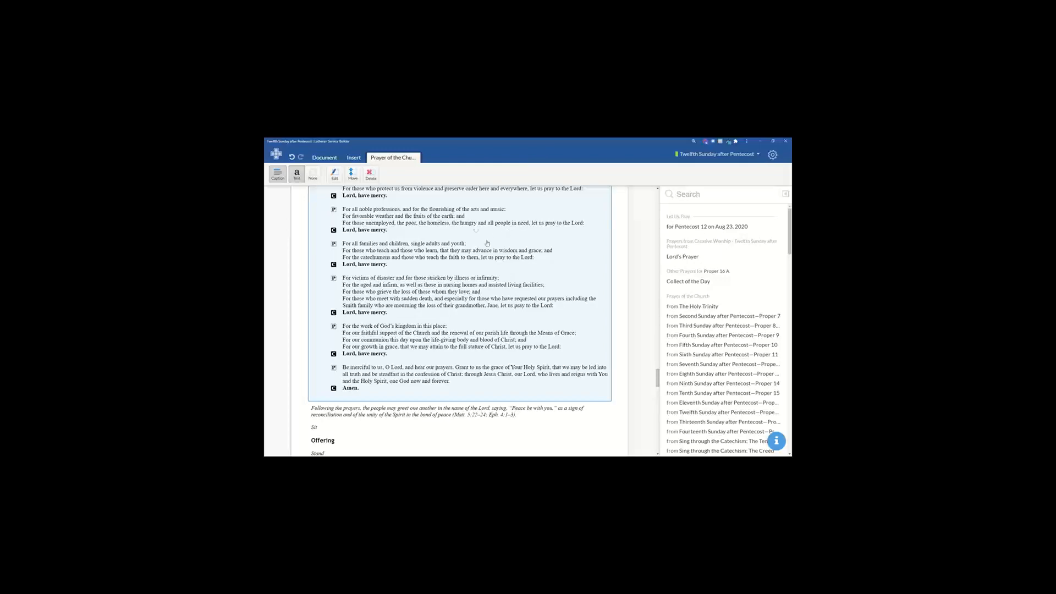
pyautogui.scroll(-4, 569, 308)
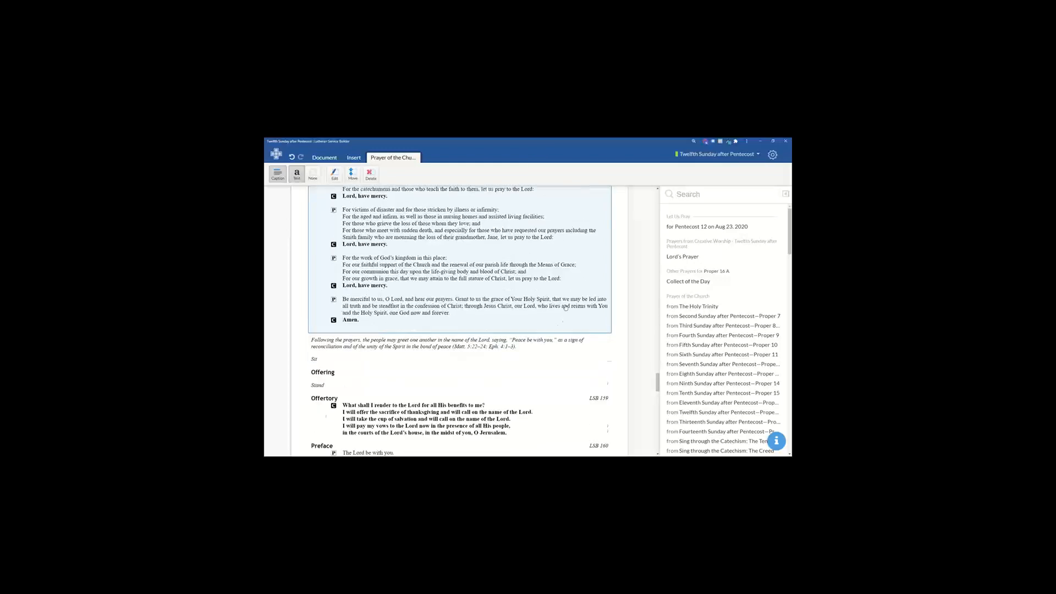
pyautogui.scroll(-10, 554, 300)
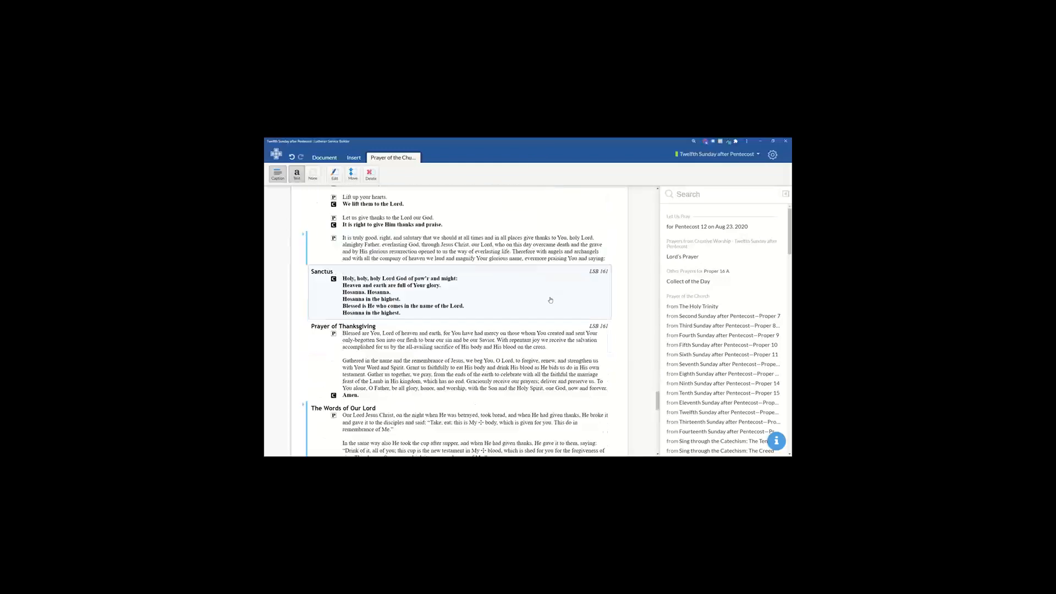
pyautogui.scroll(-3, 501, 316)
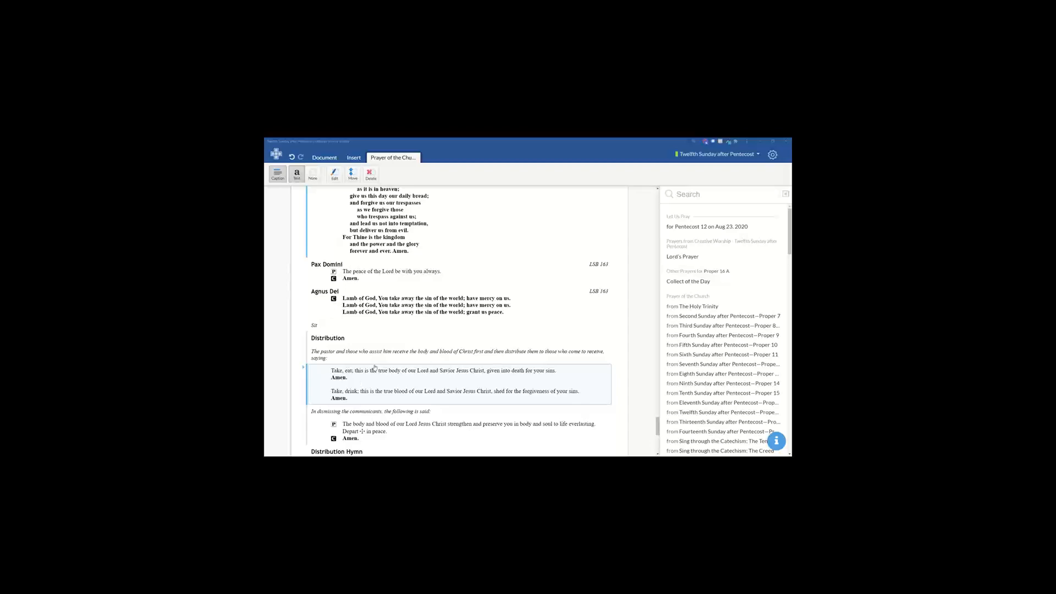
pyautogui.scroll(3, 554, 195)
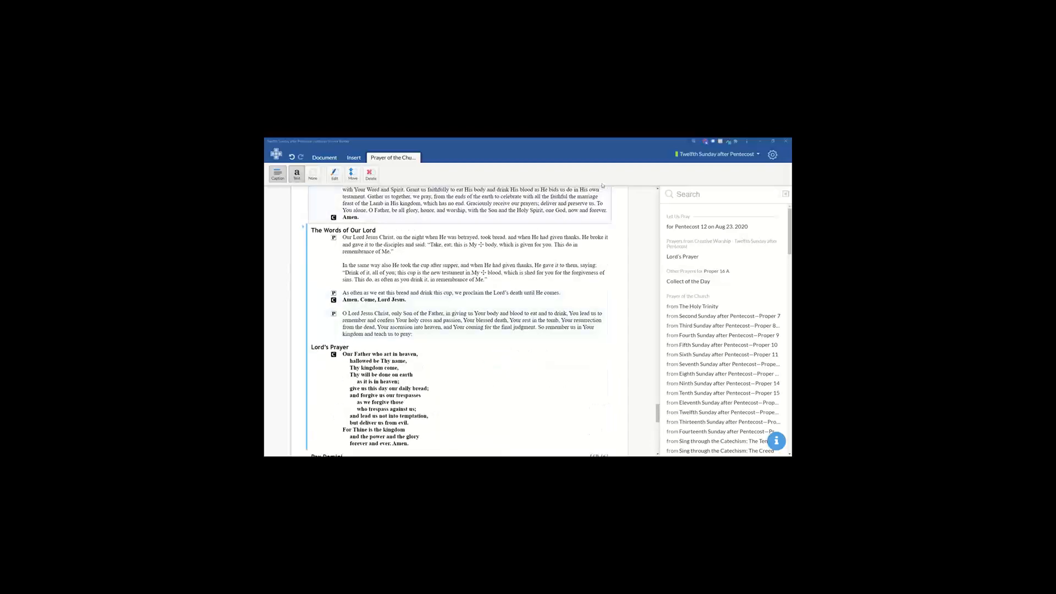
pyautogui.scroll(3, 520, 316)
pyautogui.scroll(4, 520, 315)
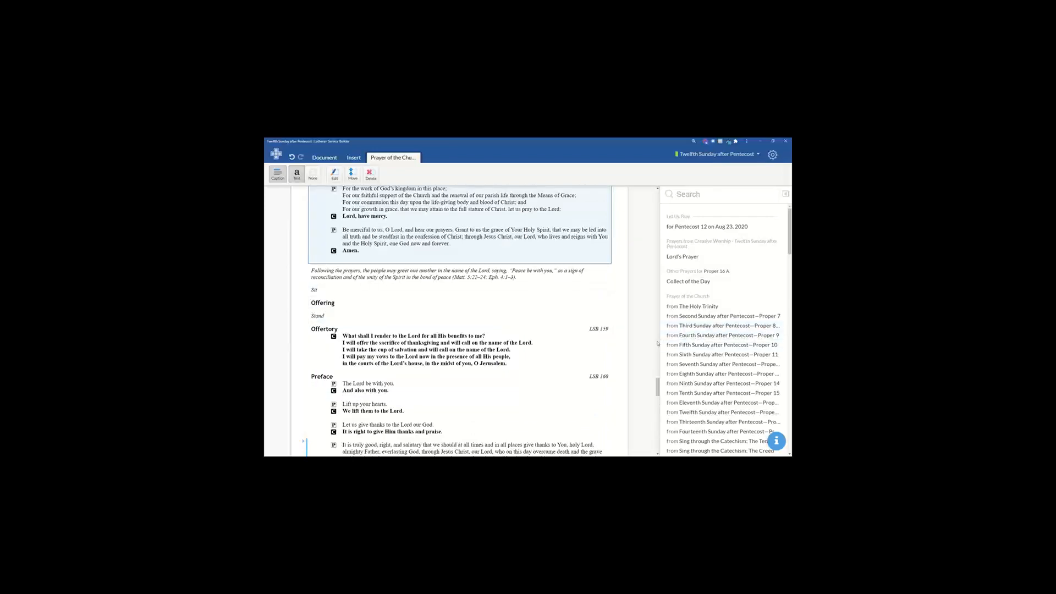
# Check the content subscriptions in the account settings and return to the service
pyautogui.click(772, 154)
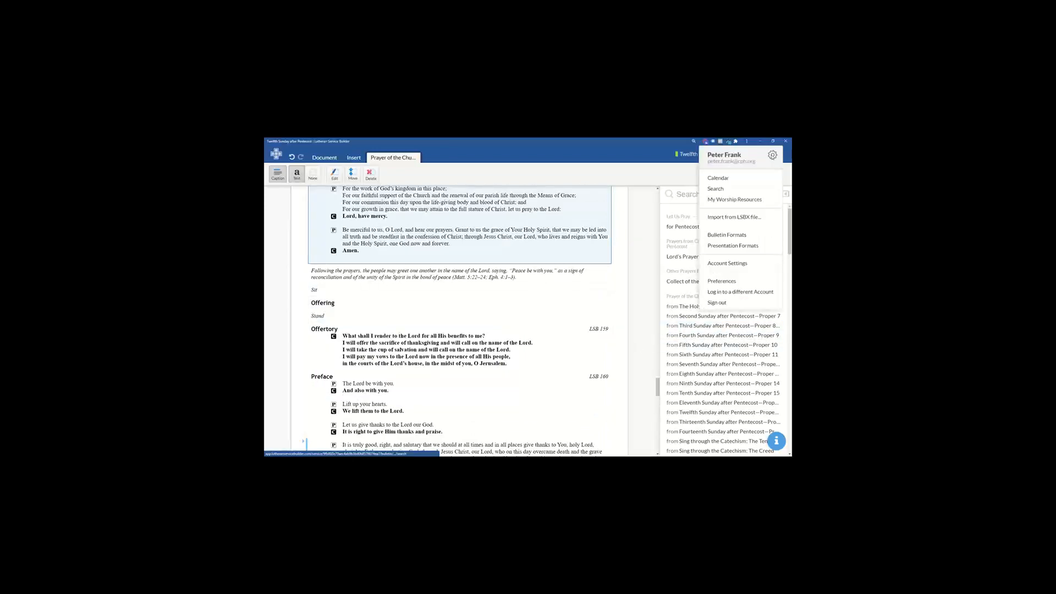
pyautogui.click(725, 264)
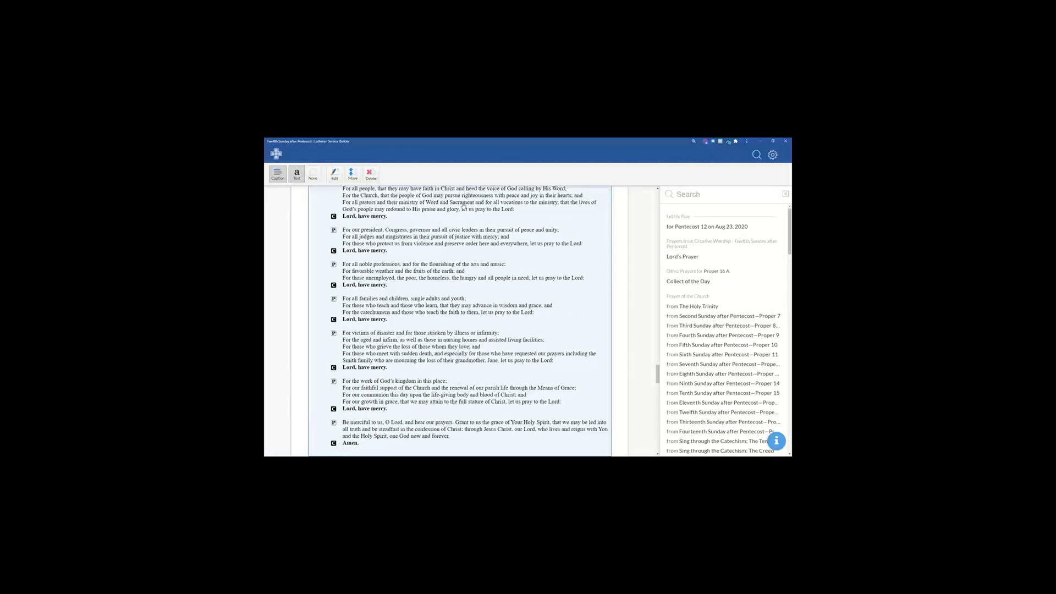
pyautogui.scroll(-5, 534, 275)
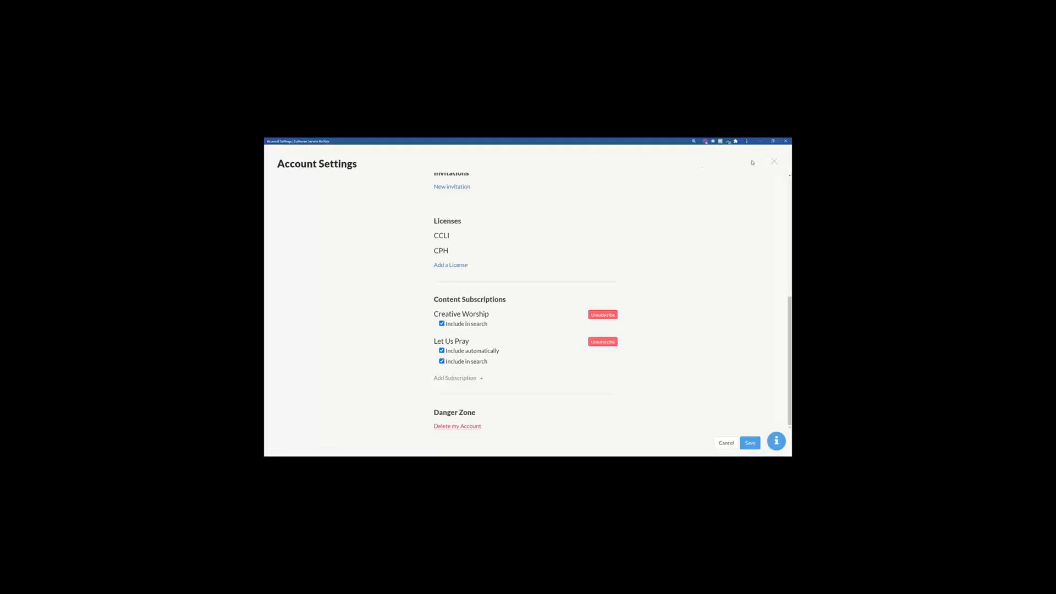
pyautogui.click(774, 163)
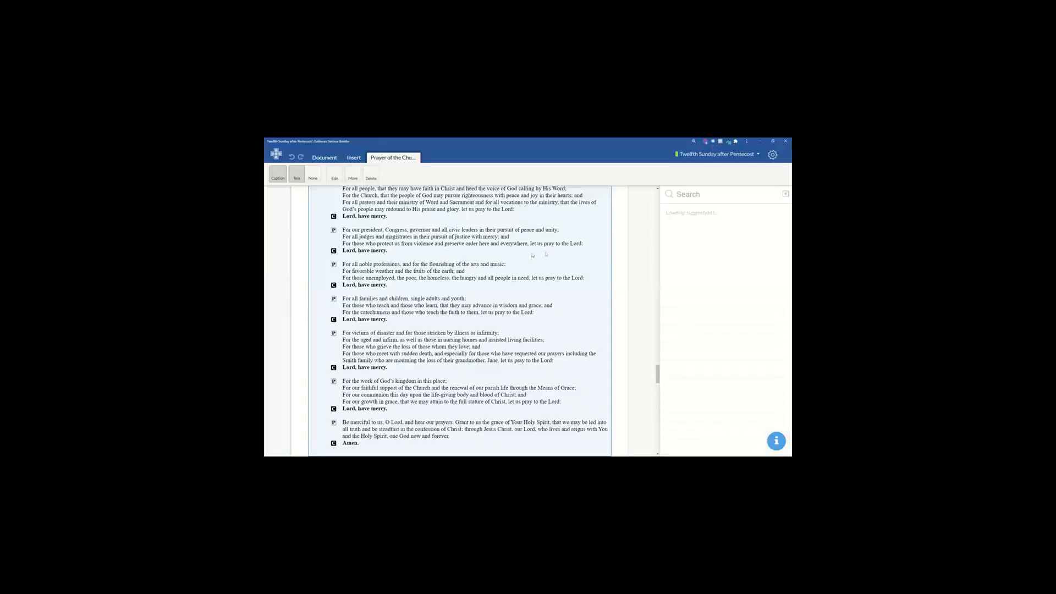
# Fill the Hymn to Depart after the Benediction with the service-plan hymn 975 Blest Be the Tie That Binds
pyautogui.scroll(-10, 499, 270)
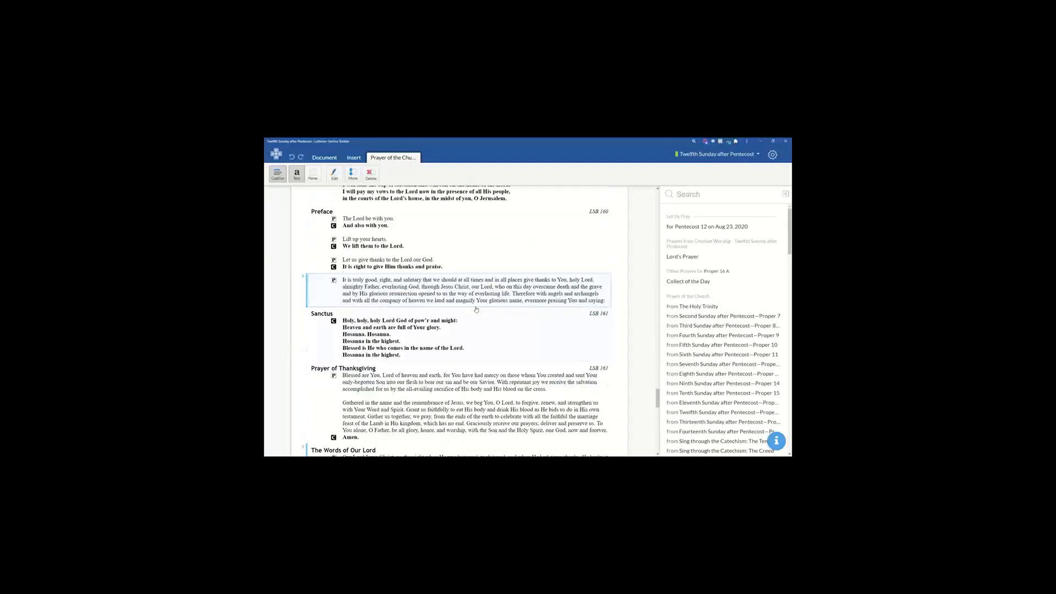
pyautogui.scroll(-8, 477, 310)
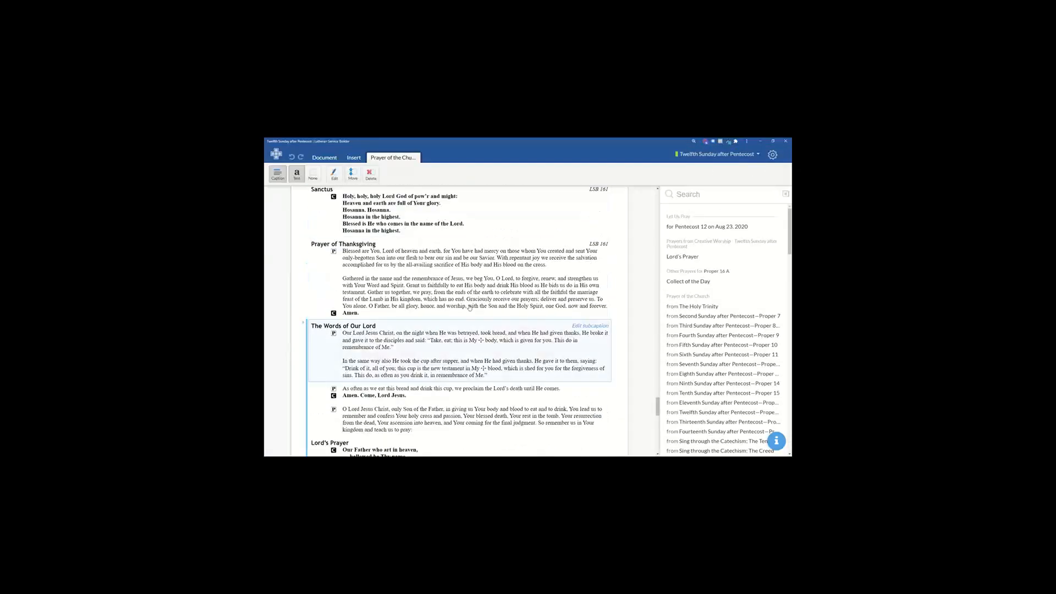
pyautogui.scroll(-8, 467, 312)
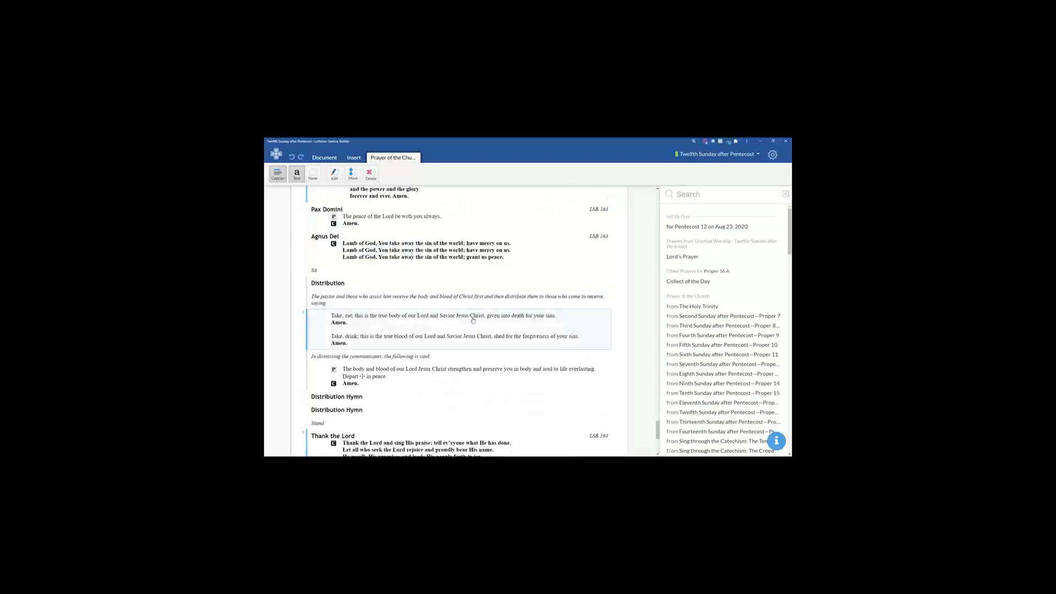
pyautogui.scroll(-2, 380, 329)
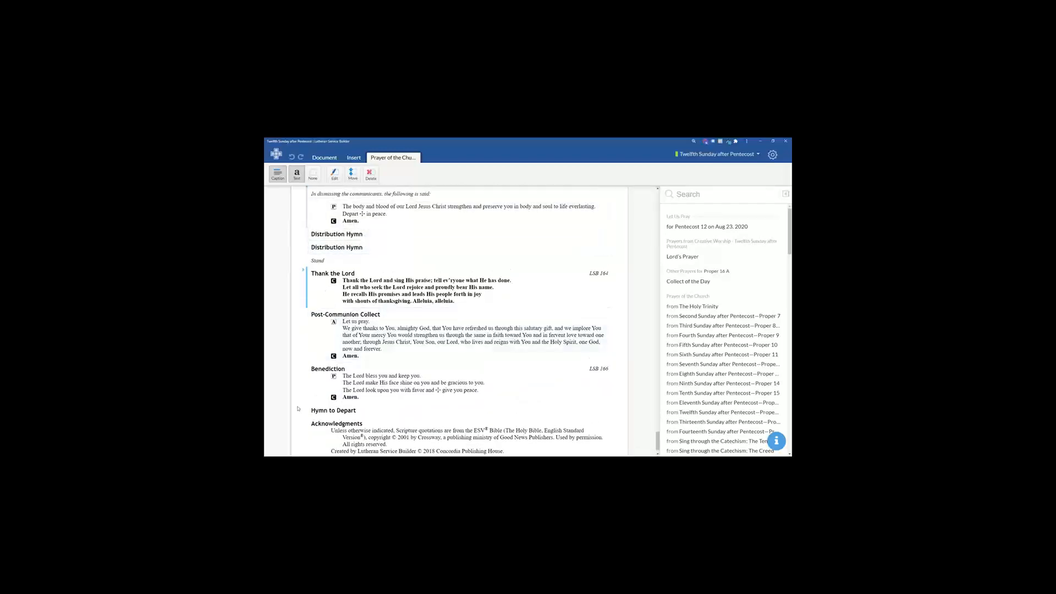
pyautogui.click(364, 411)
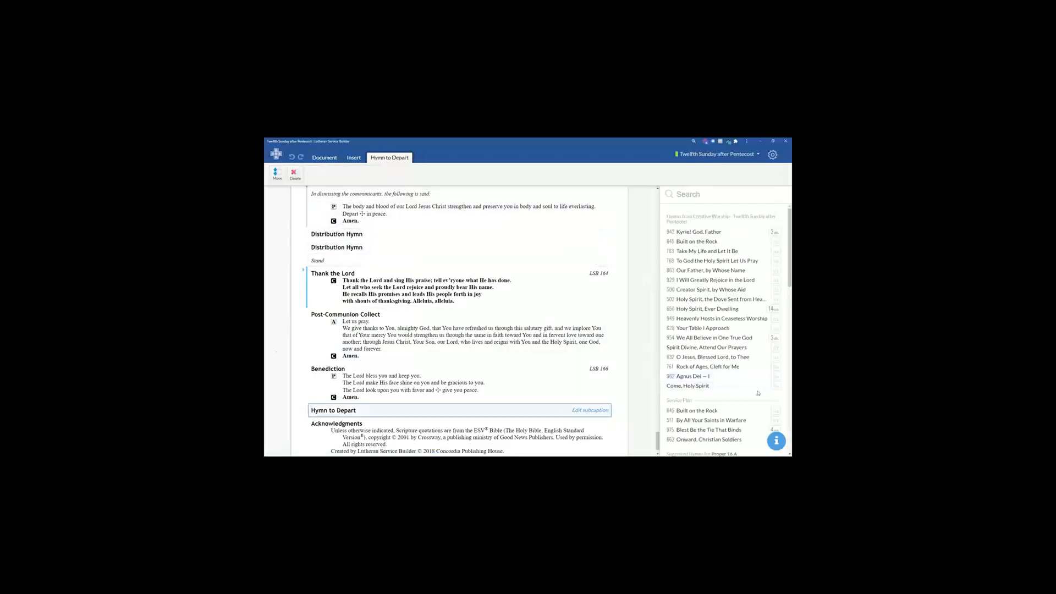
pyautogui.scroll(-2, 751, 391)
pyautogui.click(736, 322)
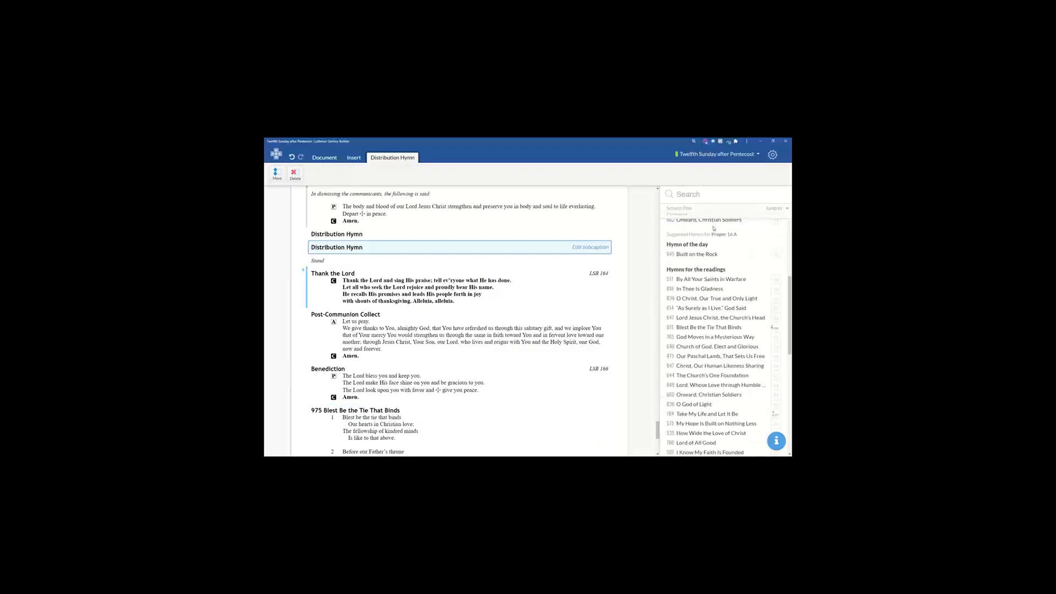
# Fill the second Distribution Hymn with 662 Onward, Christian Soldiers and the first with 644 The Church's One Foundation
pyautogui.click(710, 221)
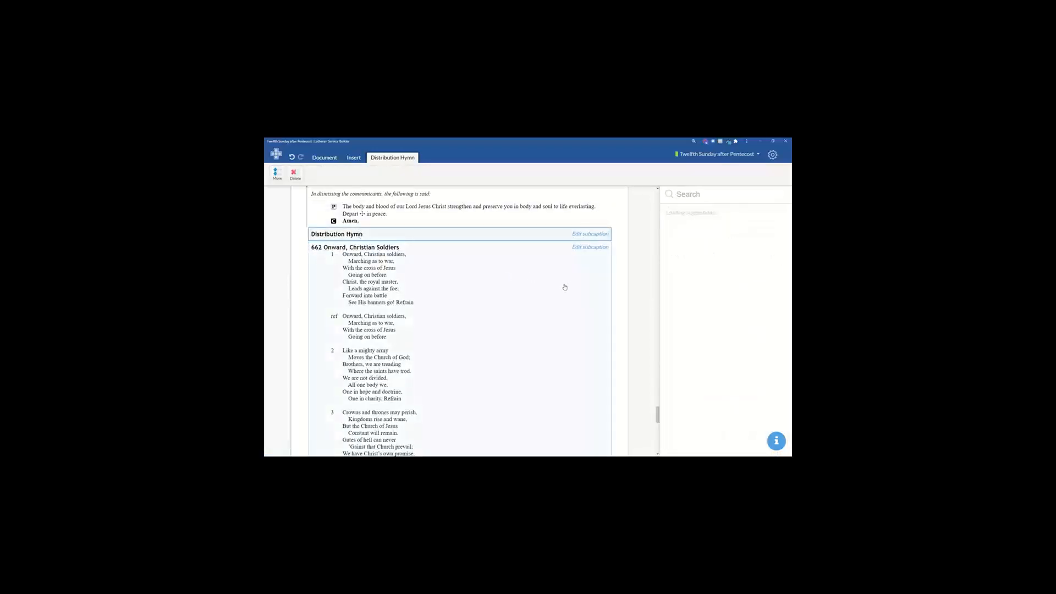
pyautogui.scroll(-2, 687, 251)
pyautogui.scroll(-5, 688, 251)
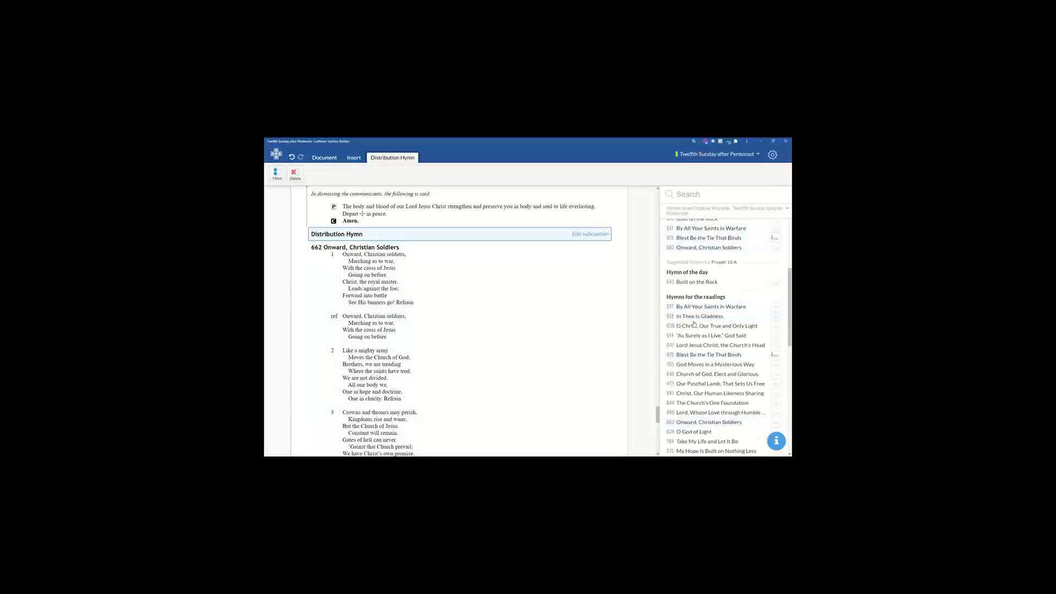
pyautogui.scroll(-2, 701, 346)
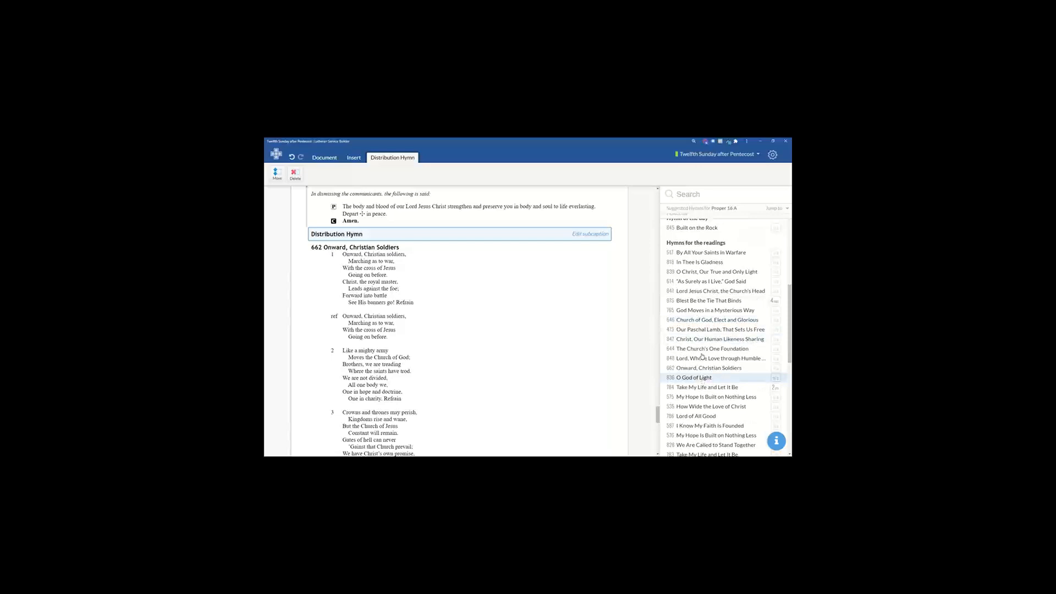
pyautogui.click(689, 346)
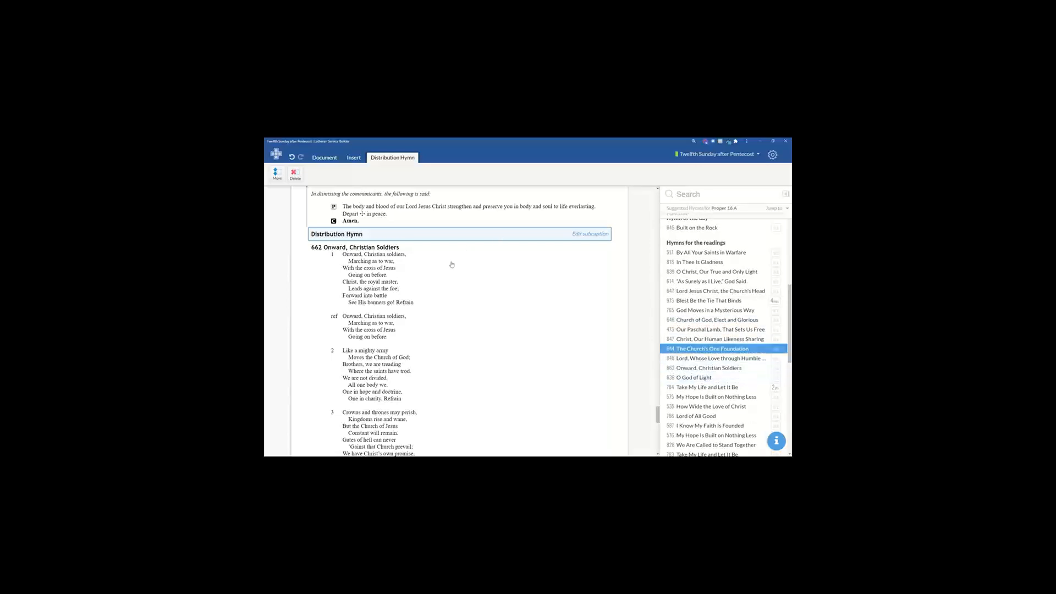
pyautogui.click(452, 265)
# Export the finished bulletin as a Microsoft Word .docx file and open the downloaded document in Word
pyautogui.scroll(5, 498, 271)
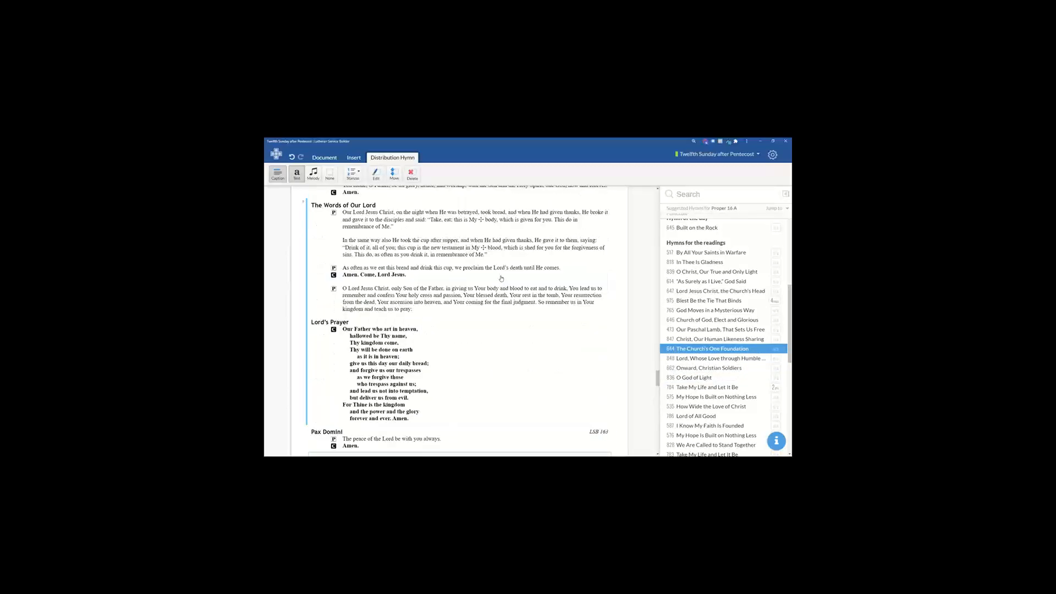
pyautogui.scroll(15, 501, 278)
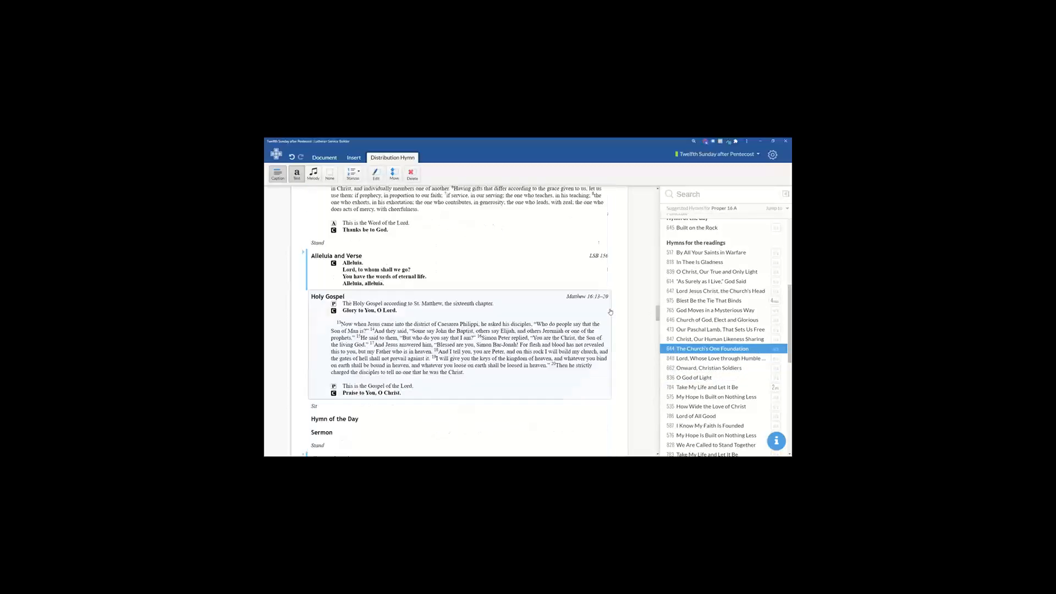
pyautogui.scroll(15, 605, 308)
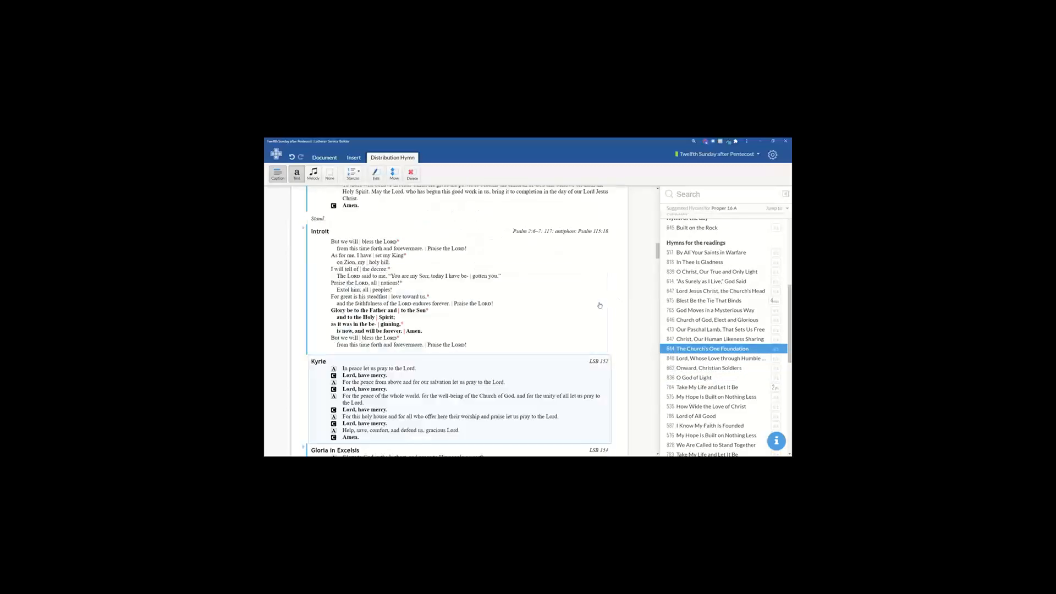
pyautogui.scroll(12, 600, 305)
pyautogui.scroll(5, 566, 290)
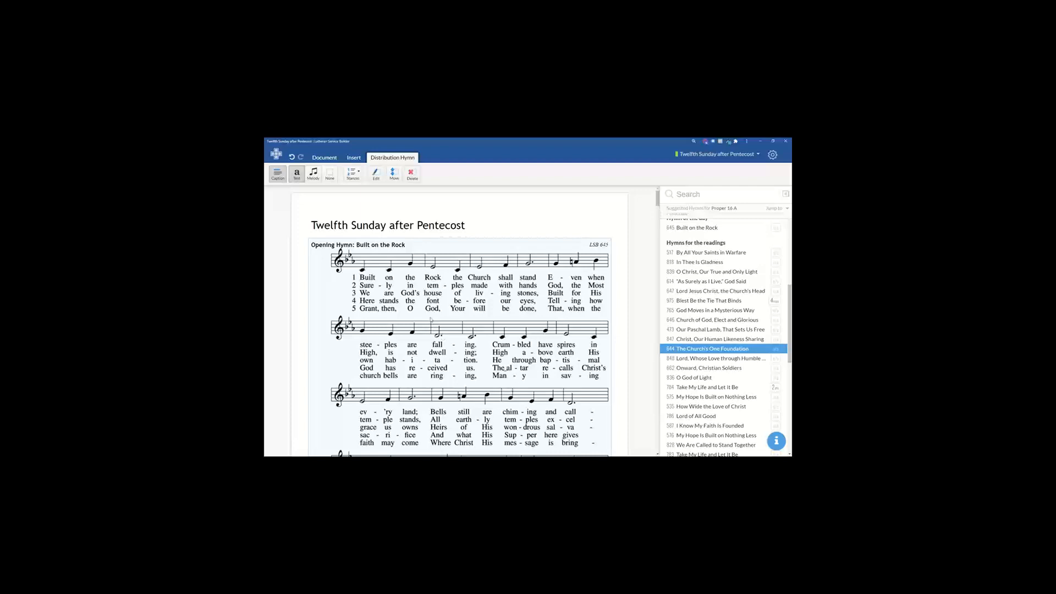
pyautogui.click(332, 159)
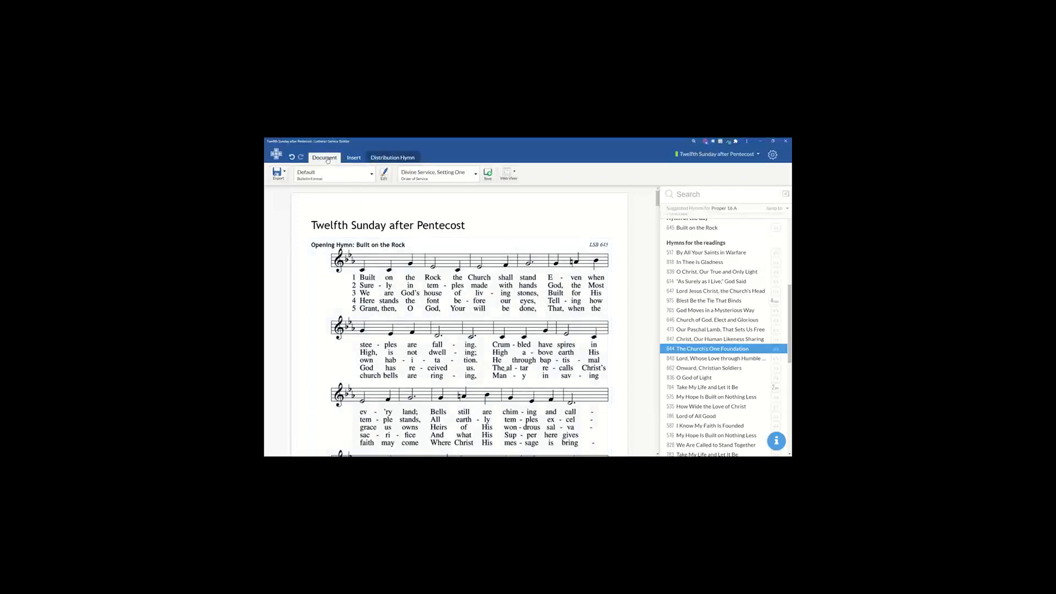
pyautogui.click(285, 173)
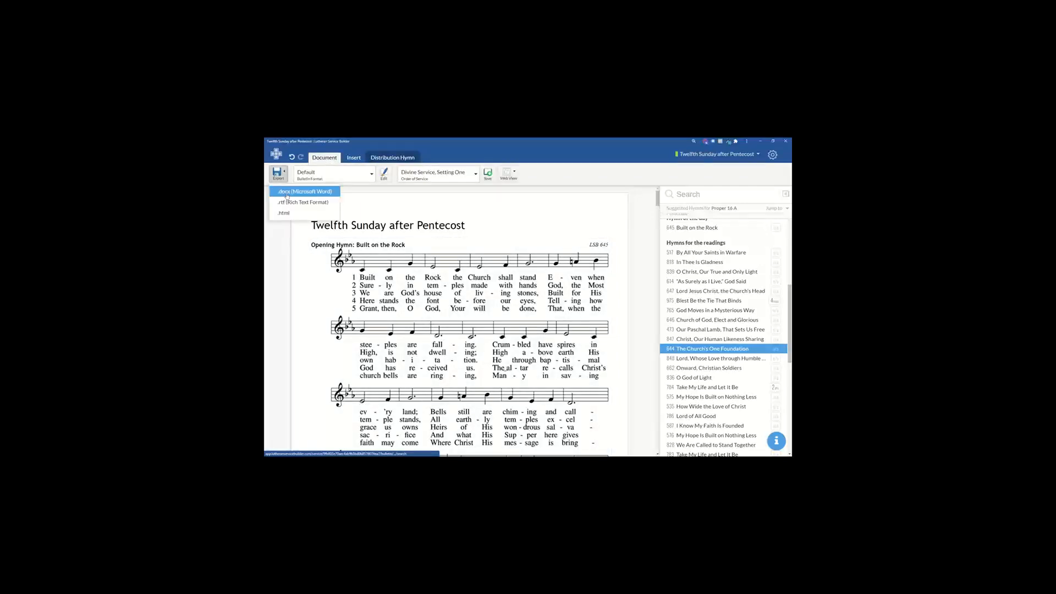
pyautogui.click(286, 192)
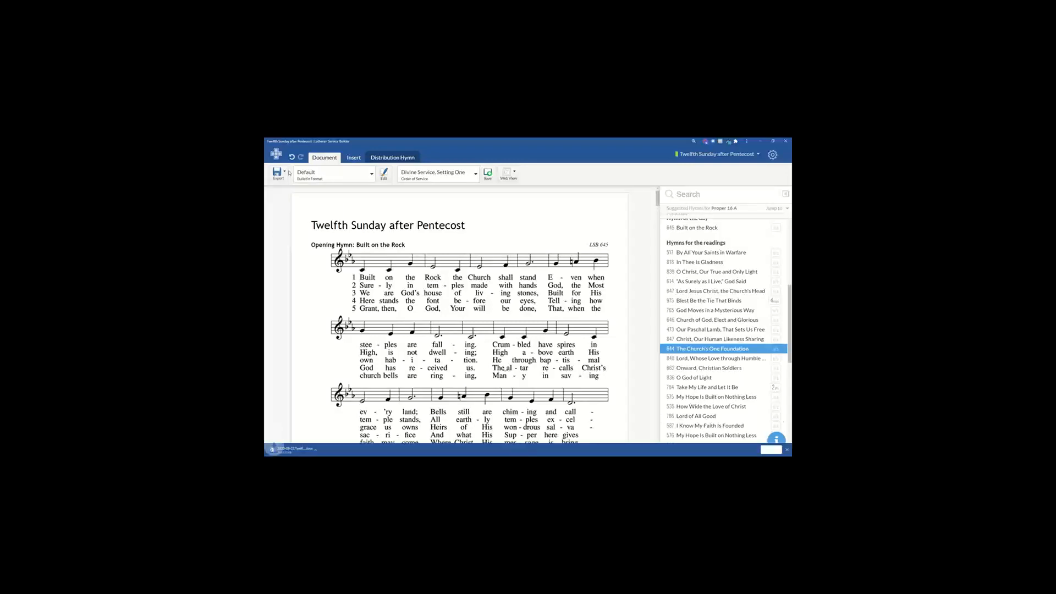
pyautogui.click(300, 452)
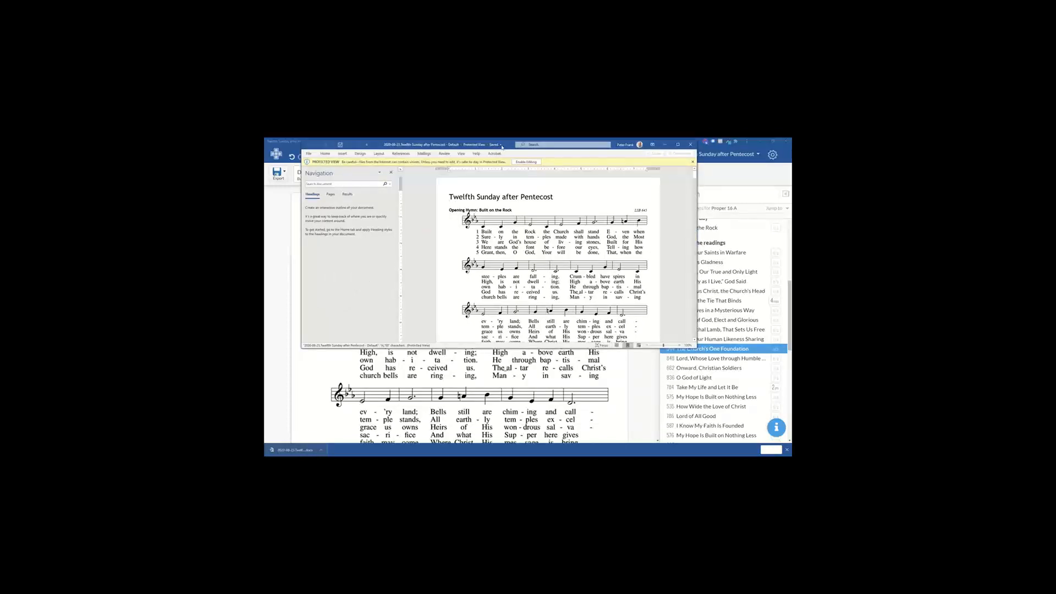
# Enable editing of the exported bulletin in Word, hide the Navigation pane and make the document window narrower and taller
pyautogui.moveTo(502, 147); pyautogui.dragTo(514, 163)
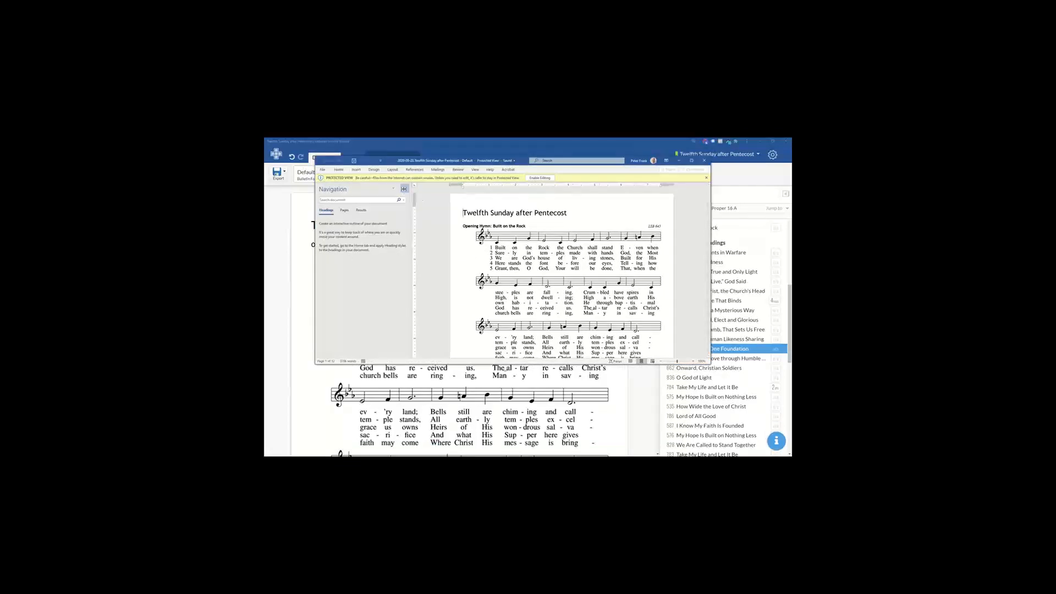
pyautogui.click(405, 189)
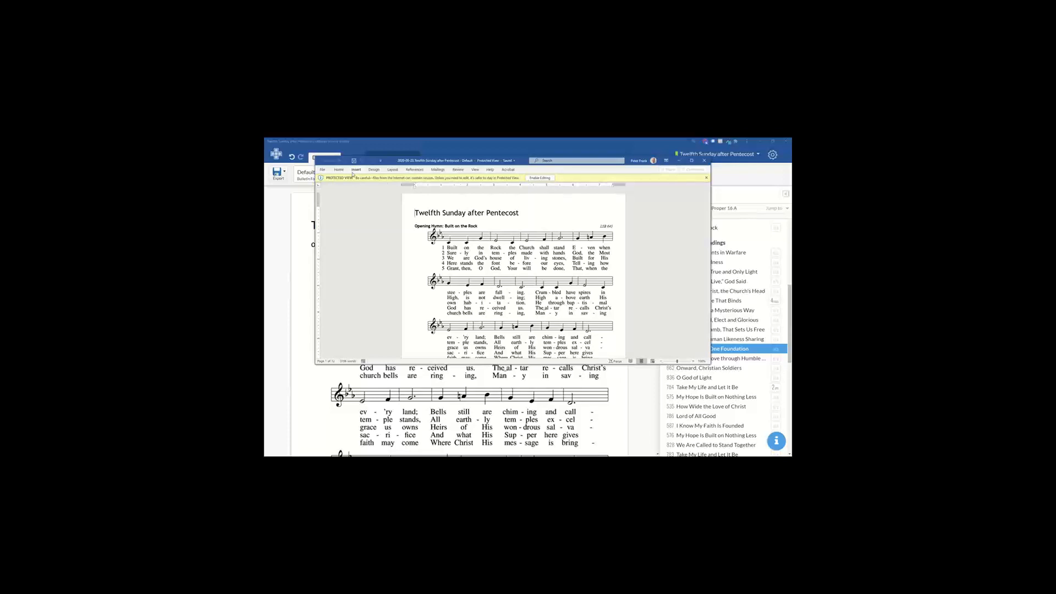
pyautogui.click(529, 178)
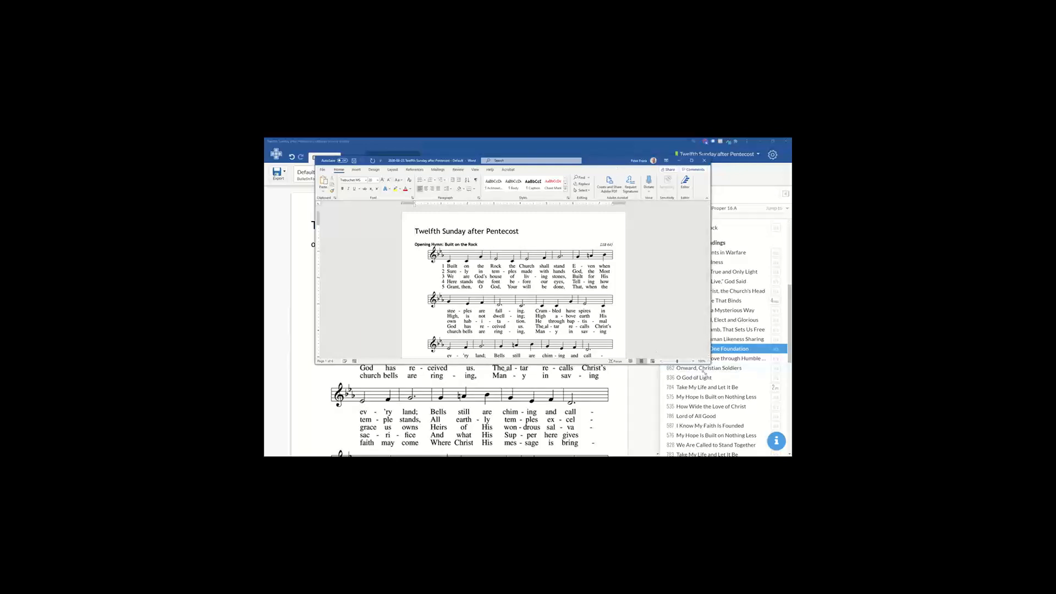
pyautogui.moveTo(710, 364); pyautogui.dragTo(584, 440)
# Examine the exported Default-format document from the Opening Hymn to the Gloria in Excelsis, checking the individual music line images
pyautogui.scroll(-3, 476, 270)
pyautogui.scroll(-3, 476, 271)
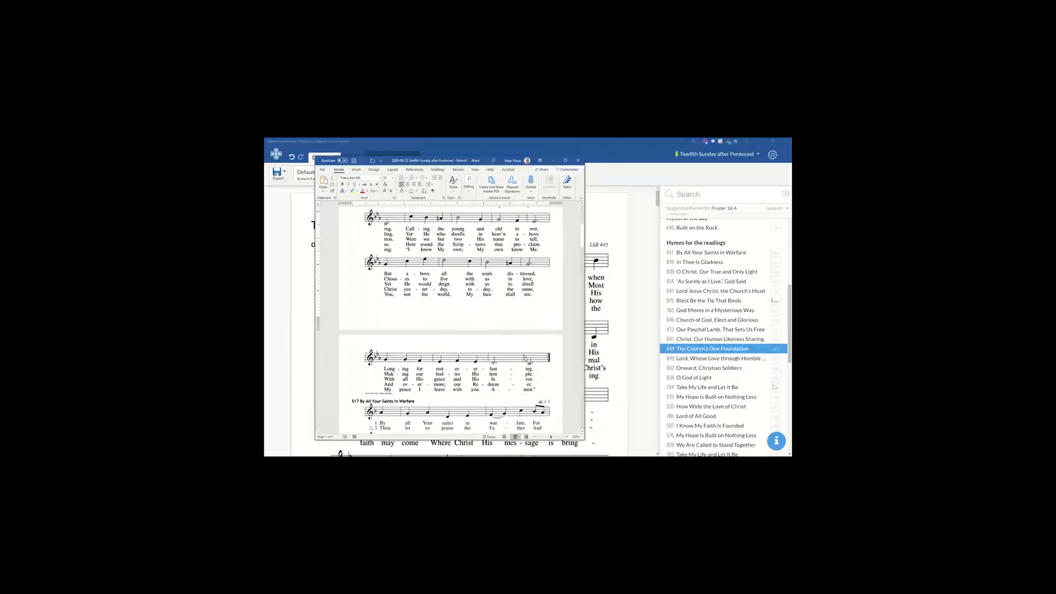
pyautogui.scroll(-5, 517, 366)
pyautogui.scroll(-5, 514, 361)
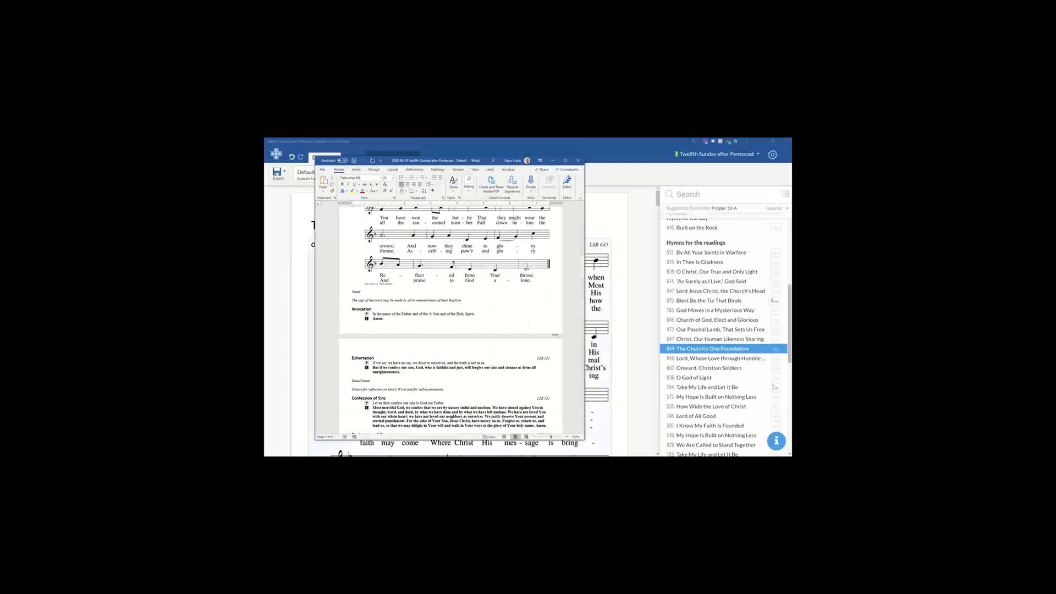
pyautogui.moveTo(578, 288); pyautogui.dragTo(580, 206)
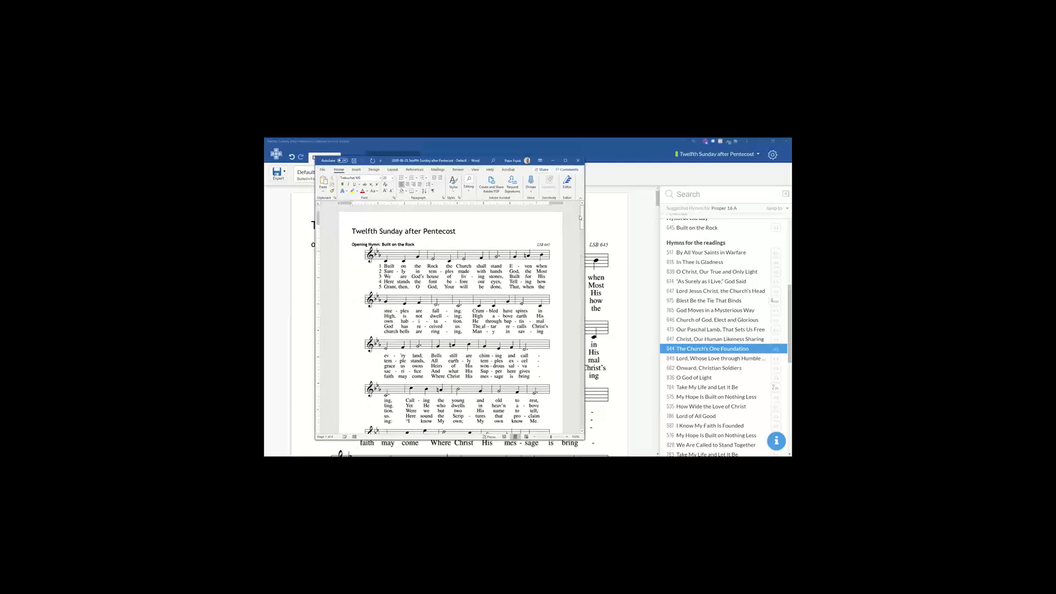
pyautogui.scroll(-2, 475, 284)
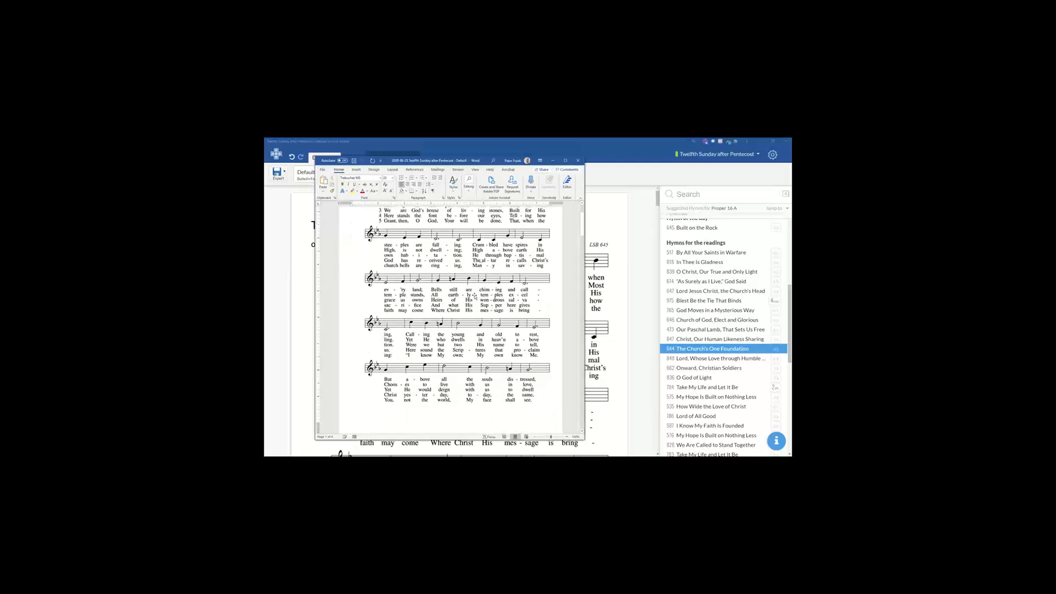
pyautogui.click(474, 226)
pyautogui.click(452, 331)
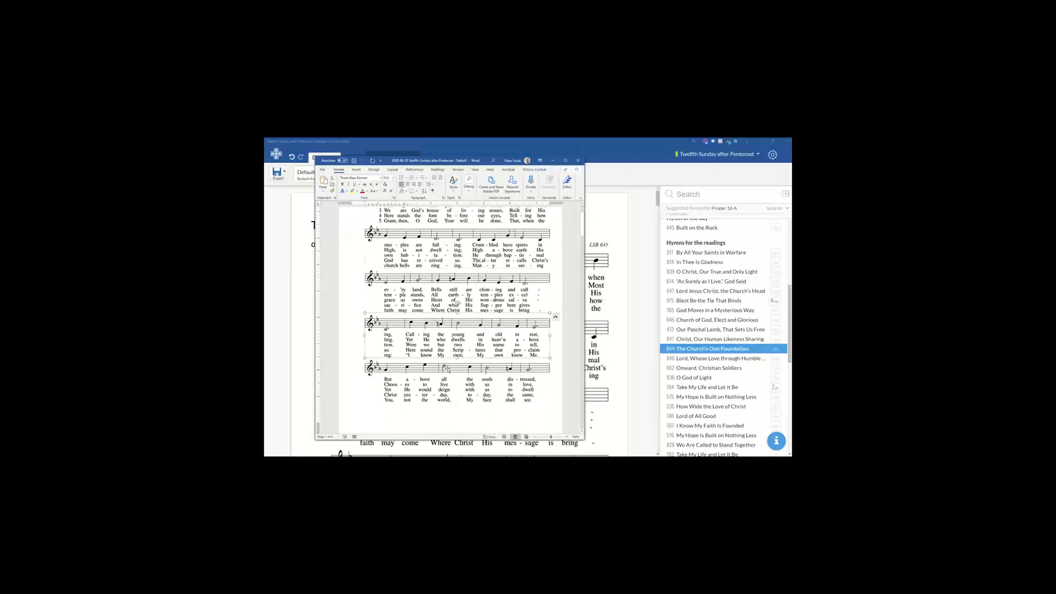
pyautogui.click(447, 370)
pyautogui.scroll(-2, 446, 370)
pyautogui.scroll(-4, 447, 370)
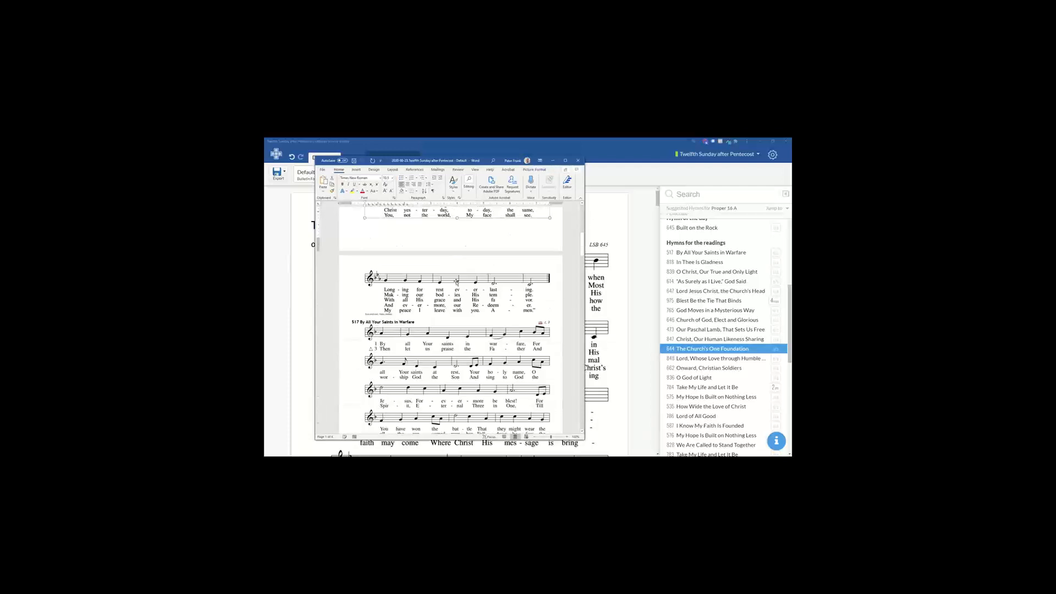
pyautogui.click(448, 299)
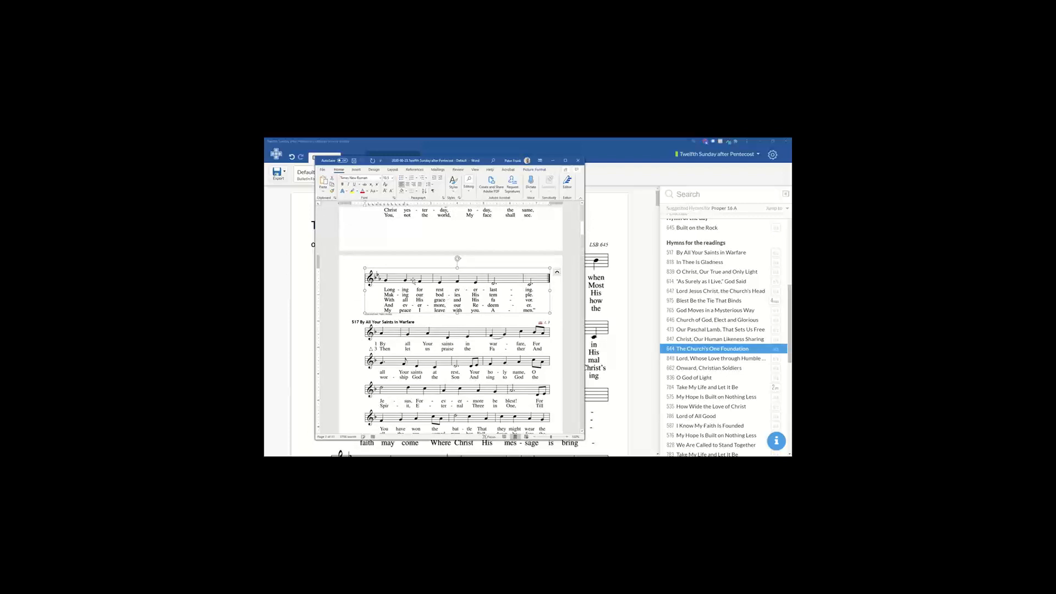
pyautogui.click(394, 344)
pyautogui.scroll(-3, 395, 341)
pyautogui.scroll(-15, 390, 345)
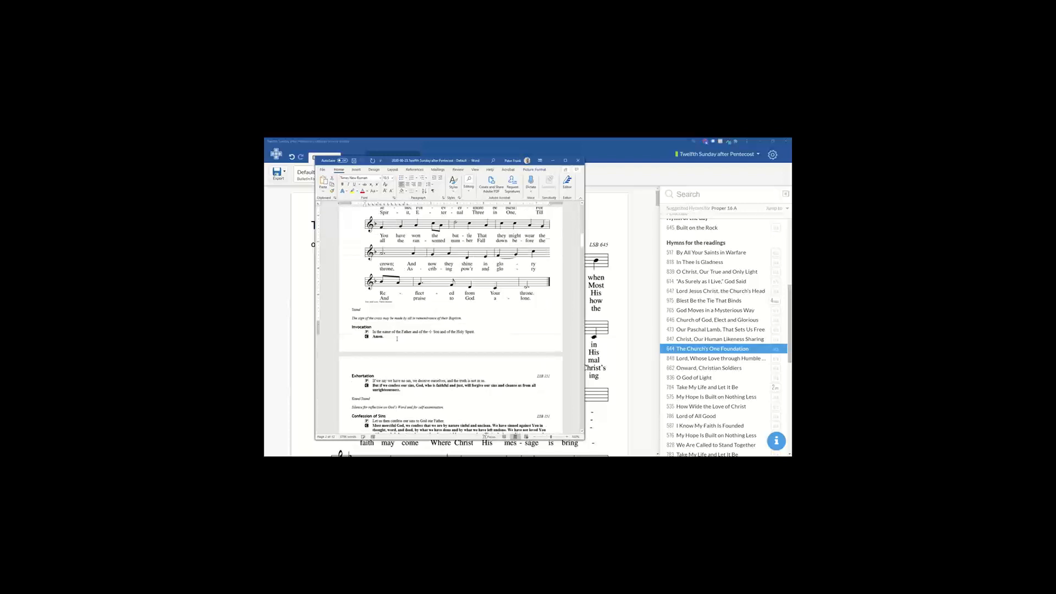
pyautogui.scroll(-4, 390, 344)
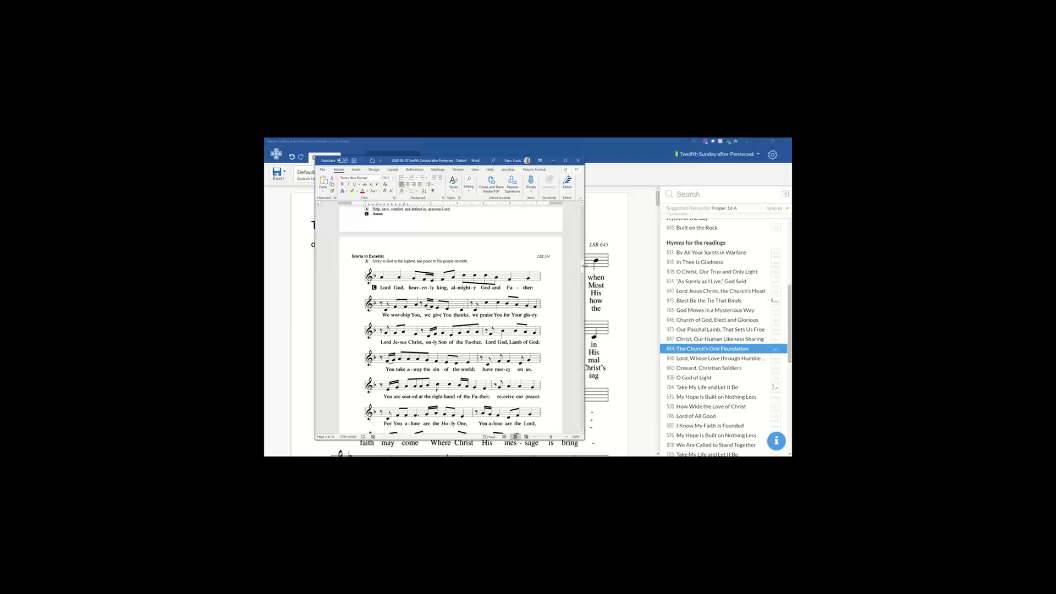
# Return to Lutheran Service Builder and switch the service's bulletin format to Creative Worship
pyautogui.click(552, 160)
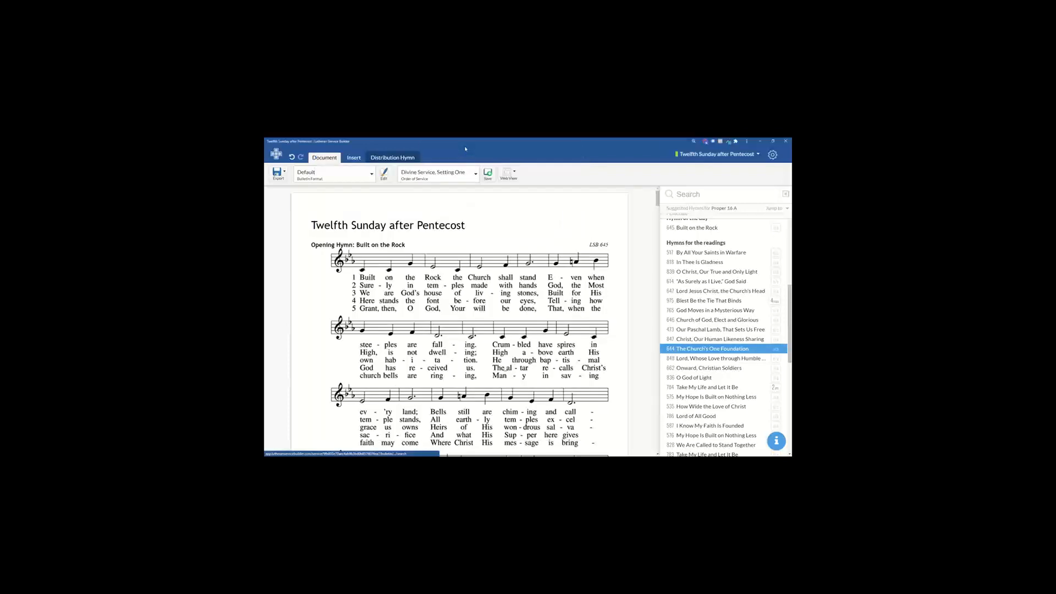
pyautogui.click(773, 155)
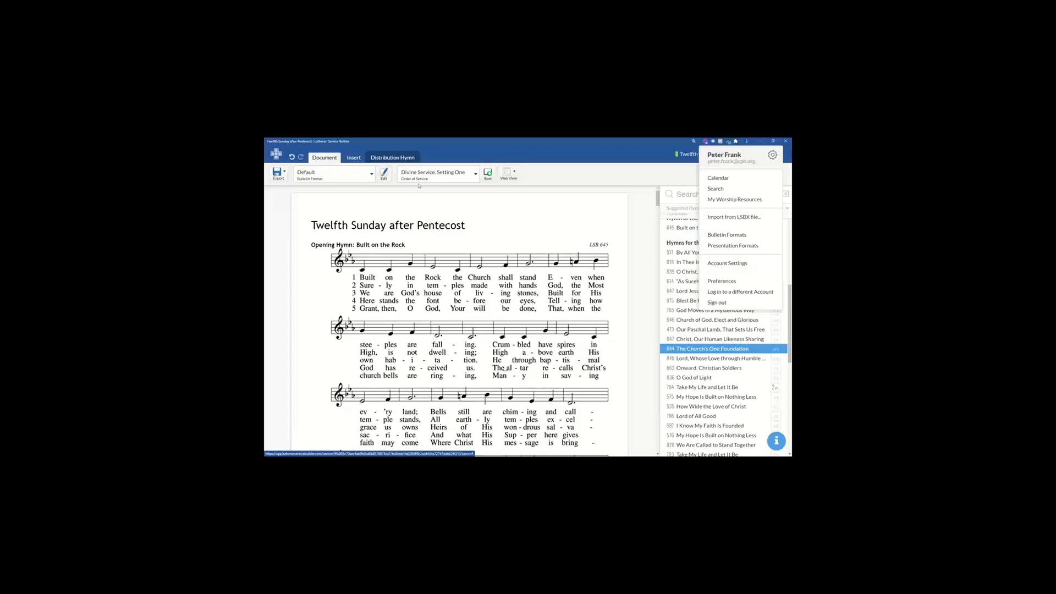
pyautogui.click(372, 175)
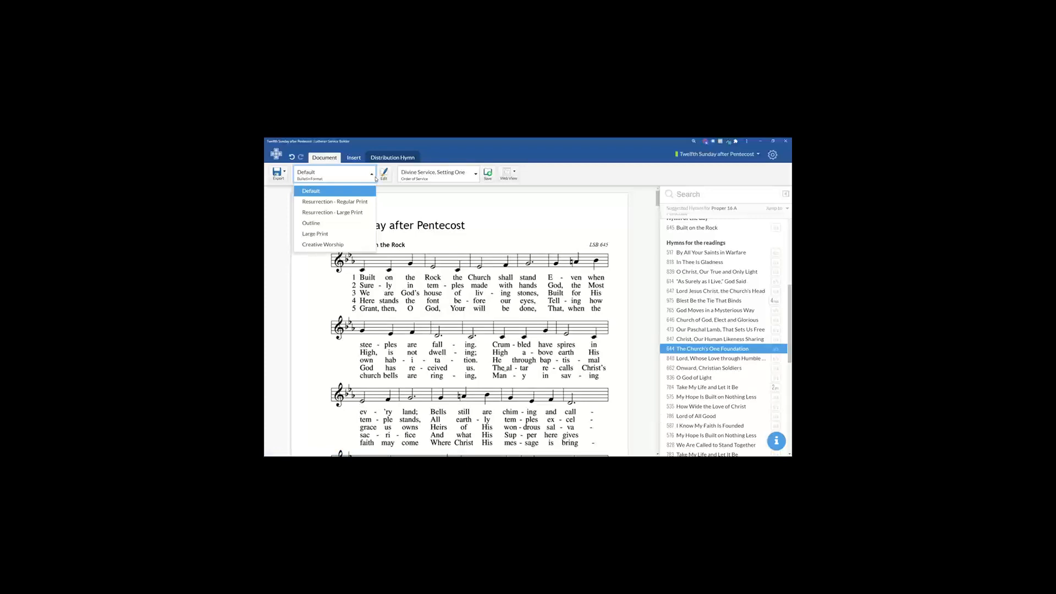
pyautogui.click(324, 245)
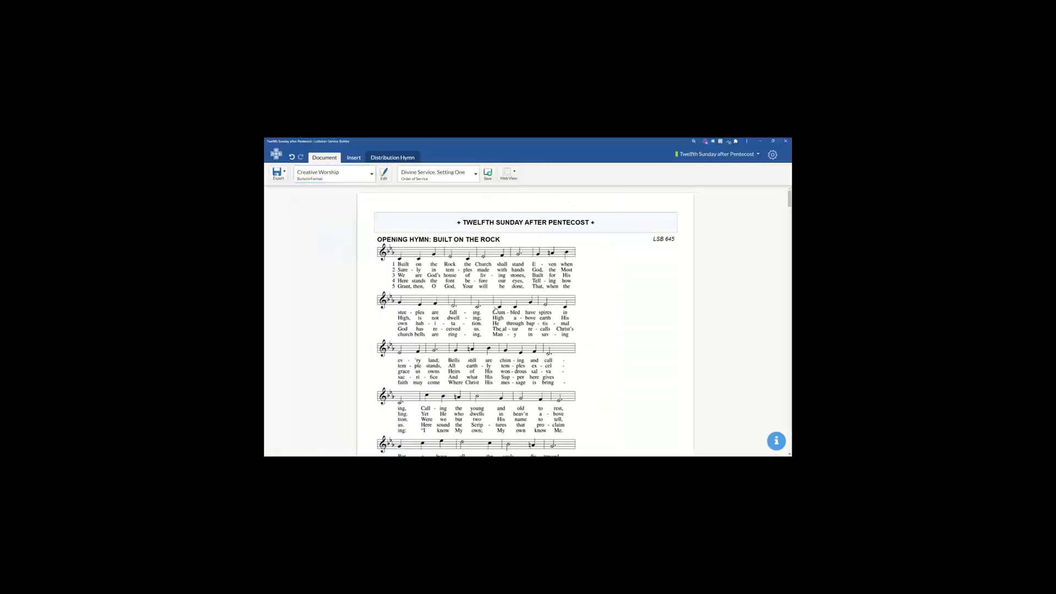
# Review the heading, hymns, liturgy and readings of the service in the Creative Worship format
pyautogui.click(475, 229)
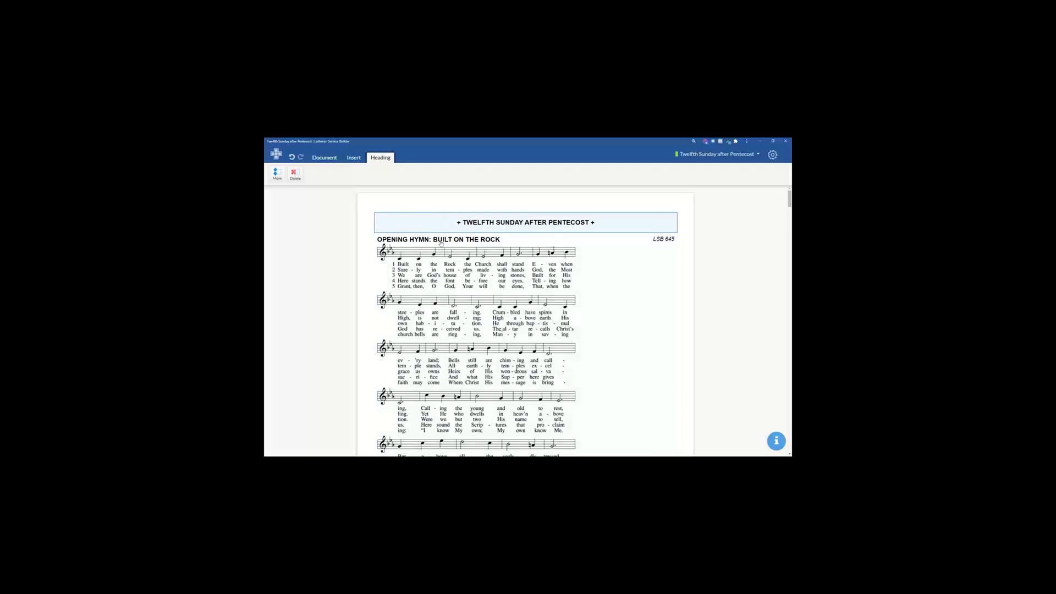
pyautogui.scroll(-4, 424, 282)
pyautogui.scroll(-10, 424, 282)
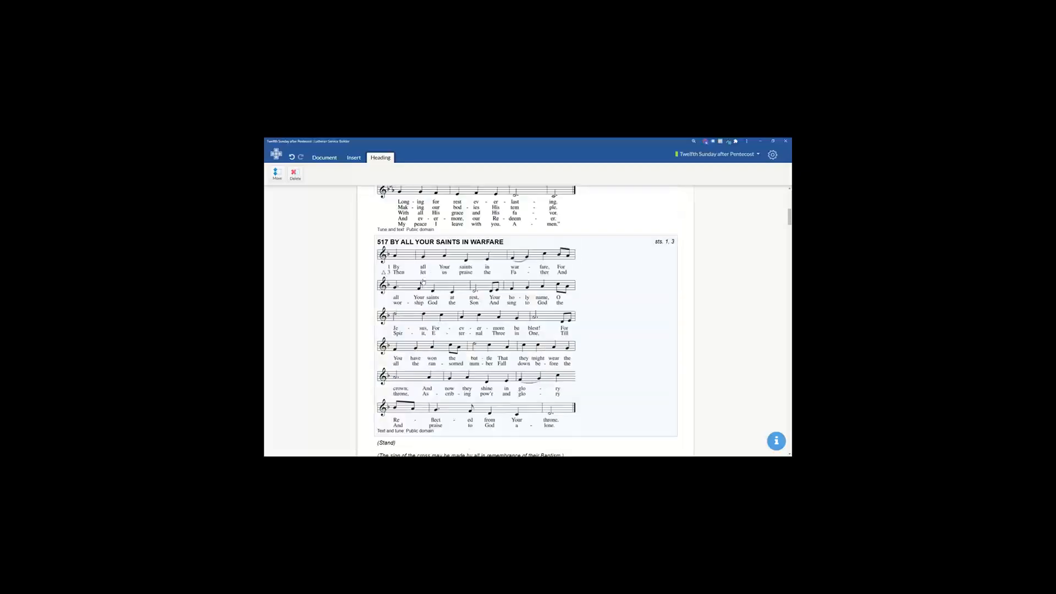
pyautogui.scroll(-1, 439, 345)
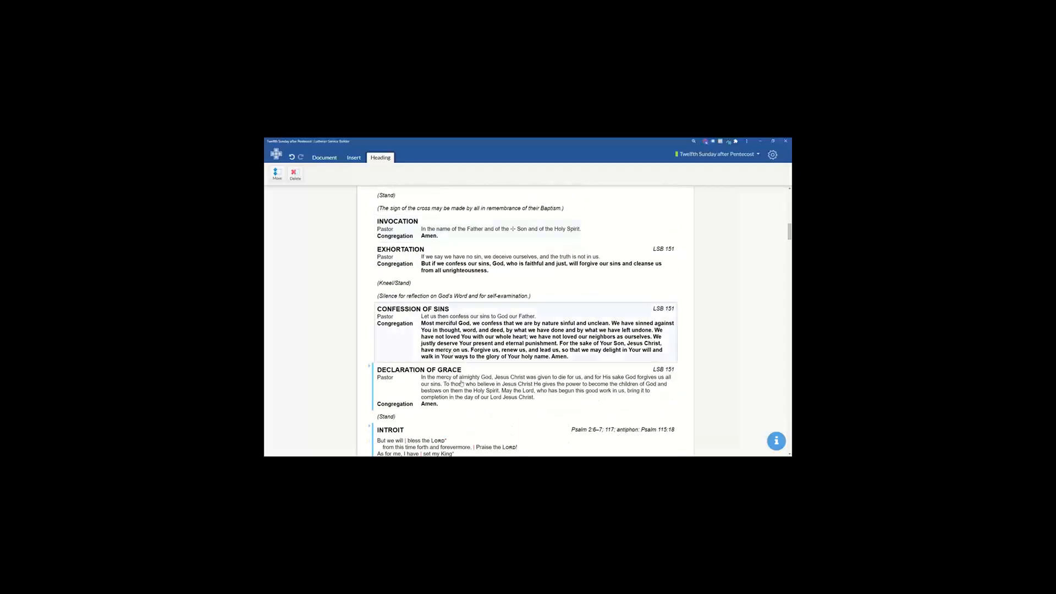
pyautogui.scroll(-8, 525, 264)
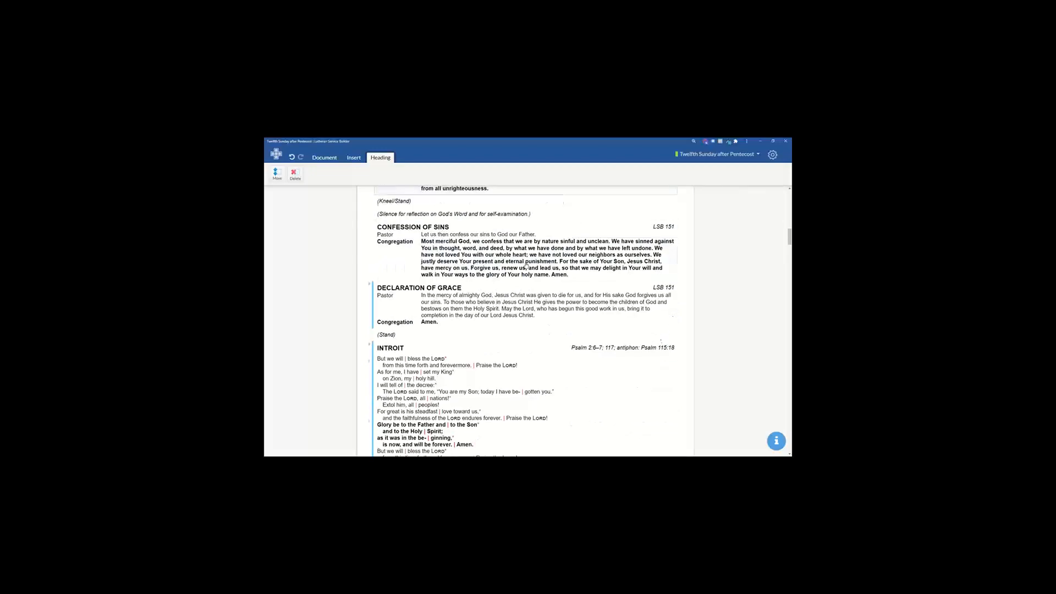
pyautogui.scroll(-15, 518, 259)
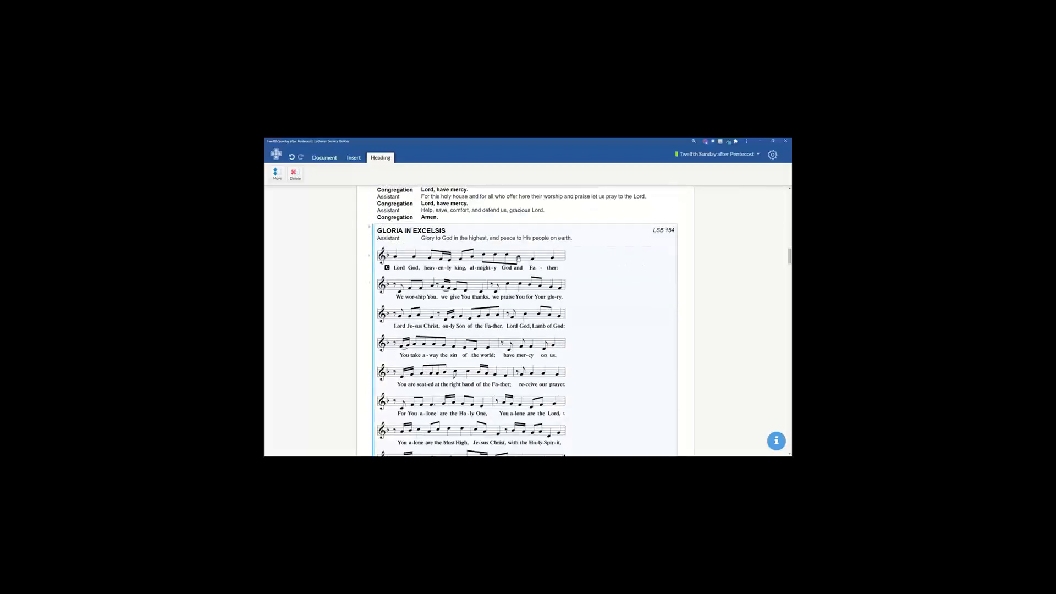
pyautogui.scroll(-10, 511, 263)
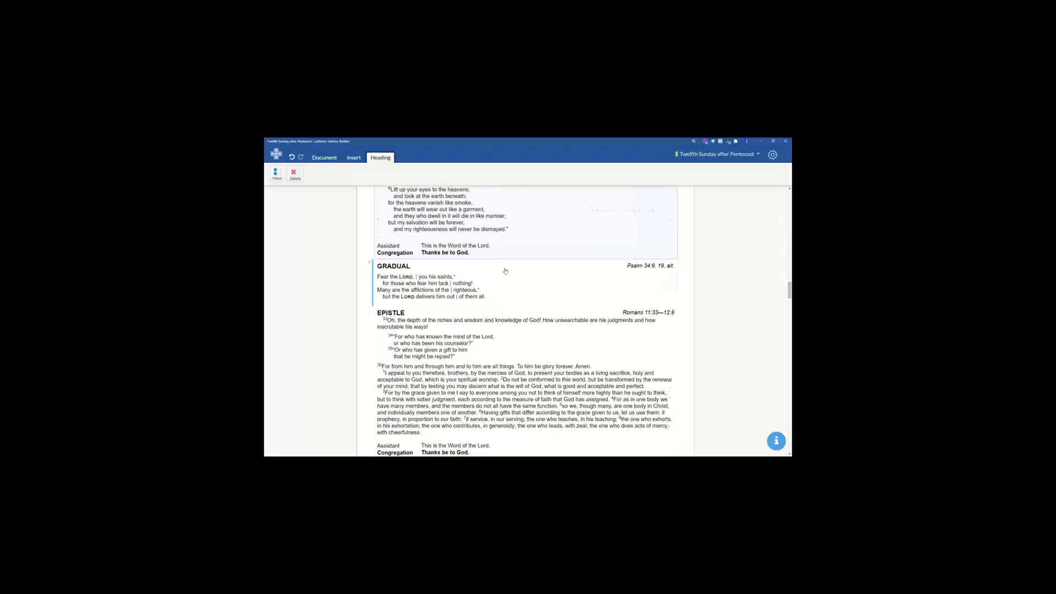
pyautogui.scroll(1, 342, 187)
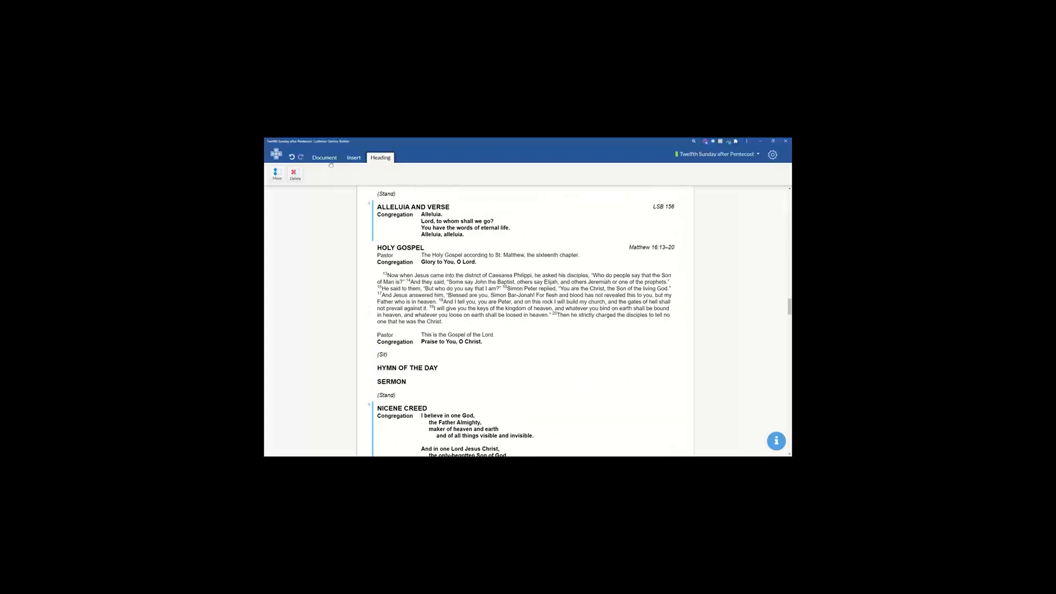
# Export the Creative Worship bulletin as a Word document and open the downloaded file for editing
pyautogui.click(330, 163)
pyautogui.click(280, 176)
pyautogui.click(286, 194)
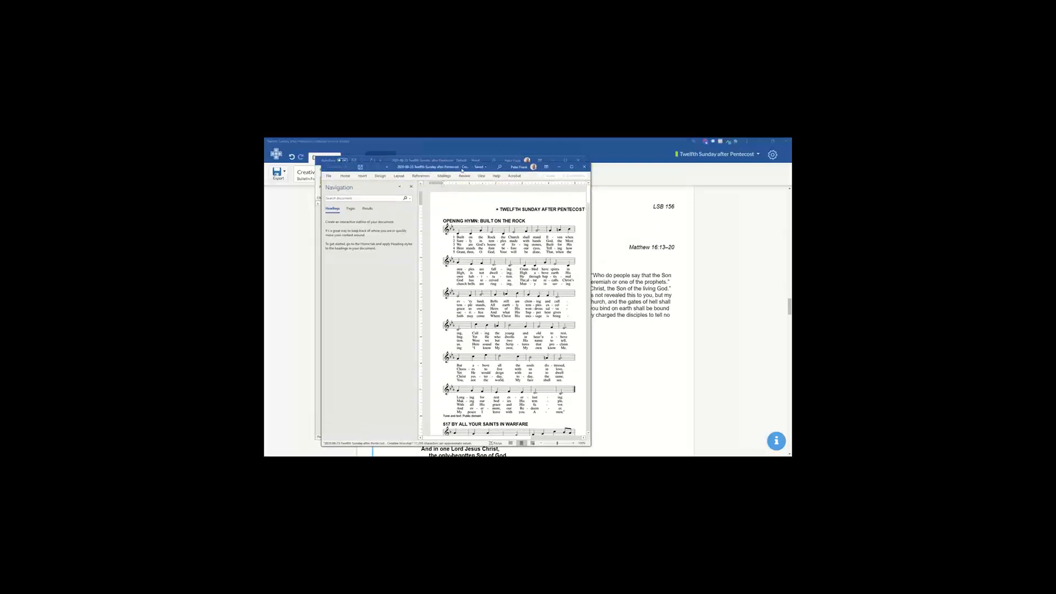
pyautogui.click(627, 167)
# Place the Default and Creative Worship documents side by side in Word and compare their liturgy from the Invocation to the Introit
pyautogui.moveTo(440, 166); pyautogui.dragTo(380, 162)
pyautogui.click(604, 201)
pyautogui.scroll(8, 412, 352)
pyautogui.scroll(5, 412, 352)
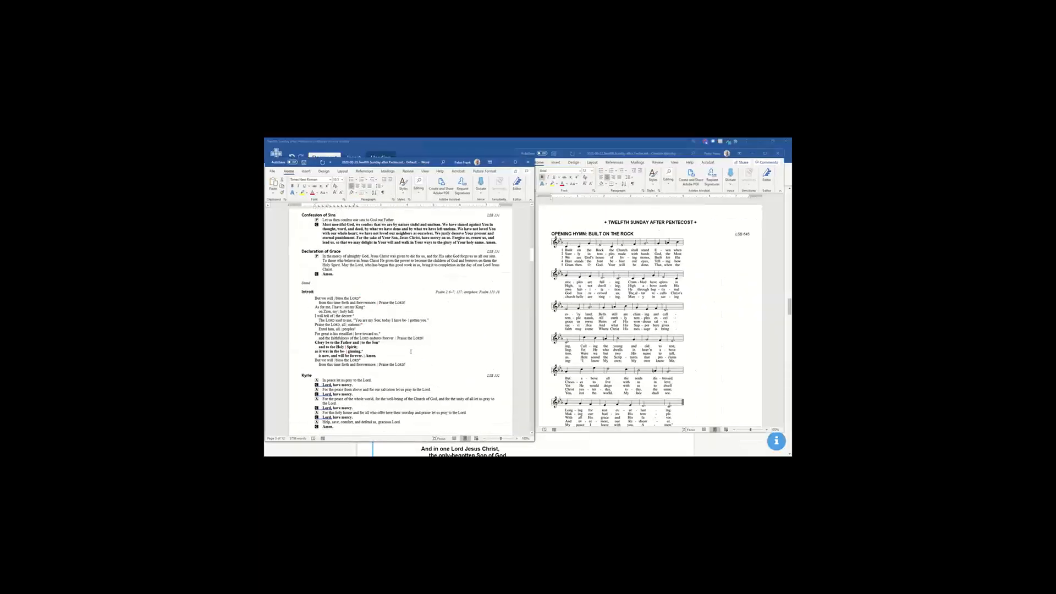
pyautogui.scroll(-2, 410, 355)
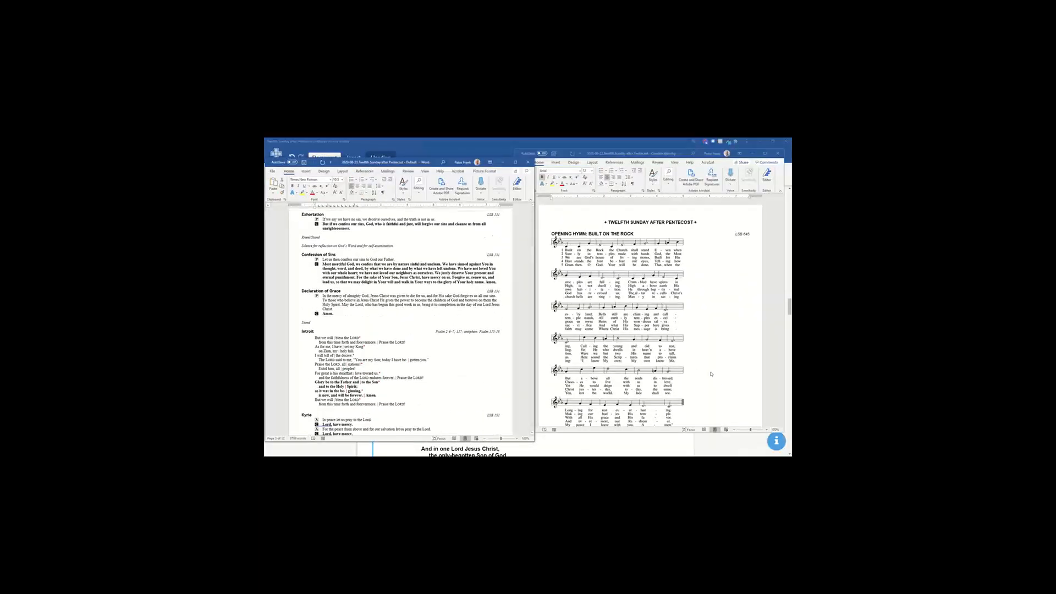
pyautogui.click(711, 370)
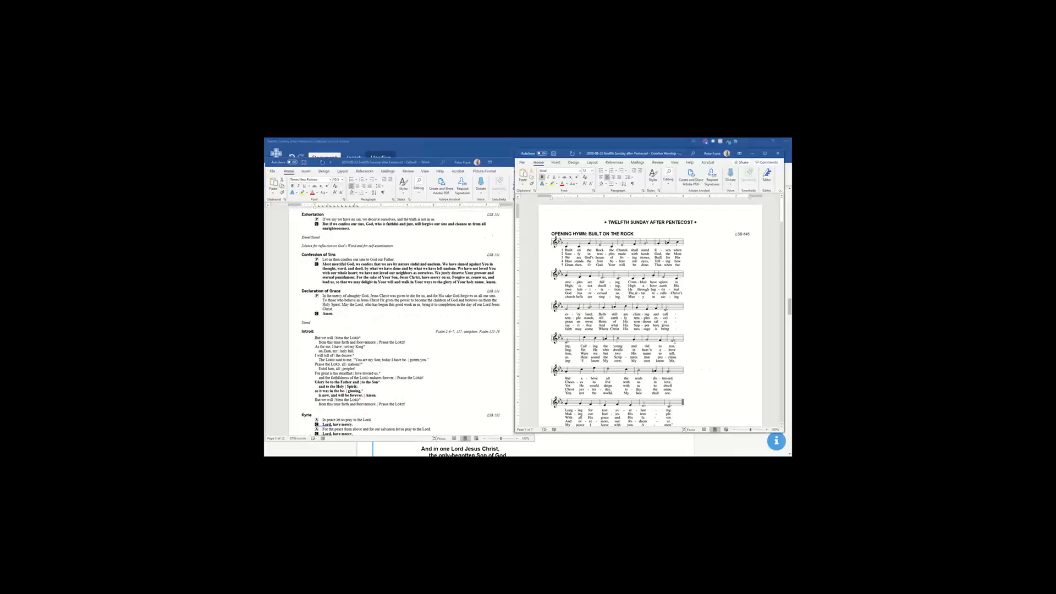
pyautogui.scroll(-10, 668, 345)
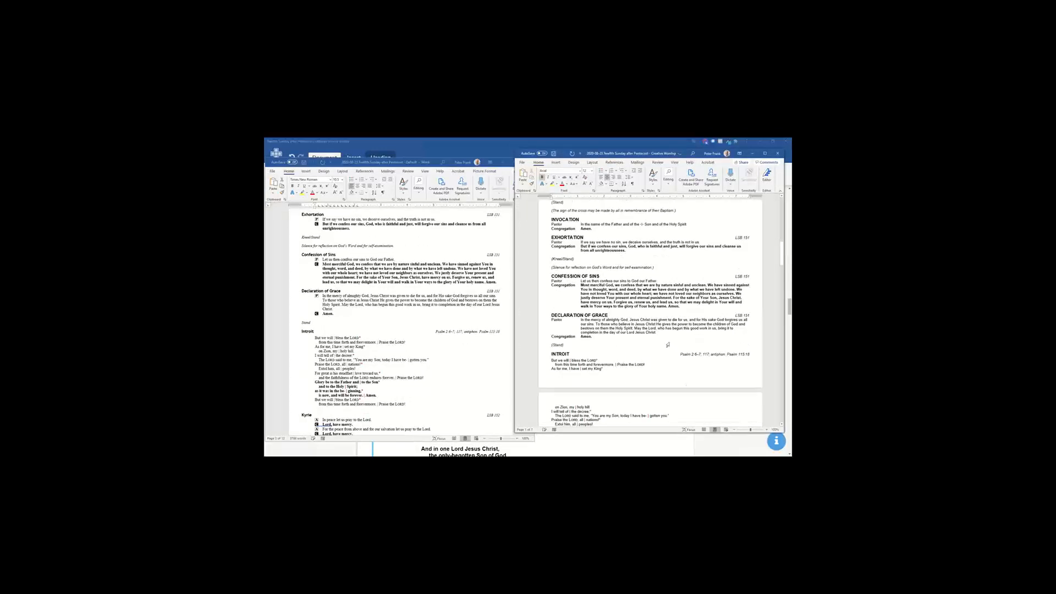
pyautogui.scroll(4, 382, 276)
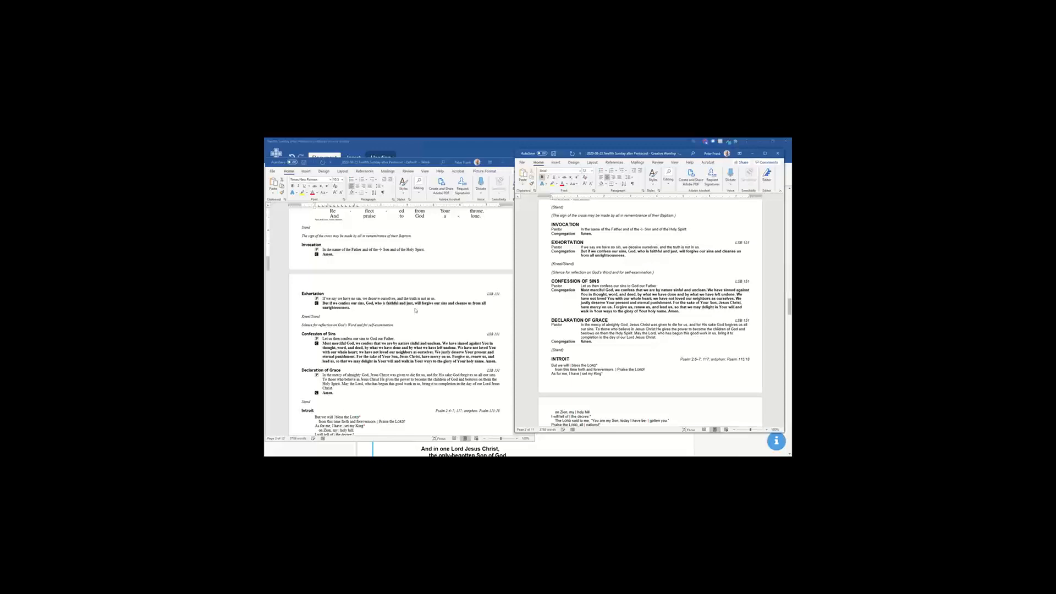
# In Lutheran Service Builder, create a new bulletin format based on Default and name it Webinar 08/18
pyautogui.click(448, 150)
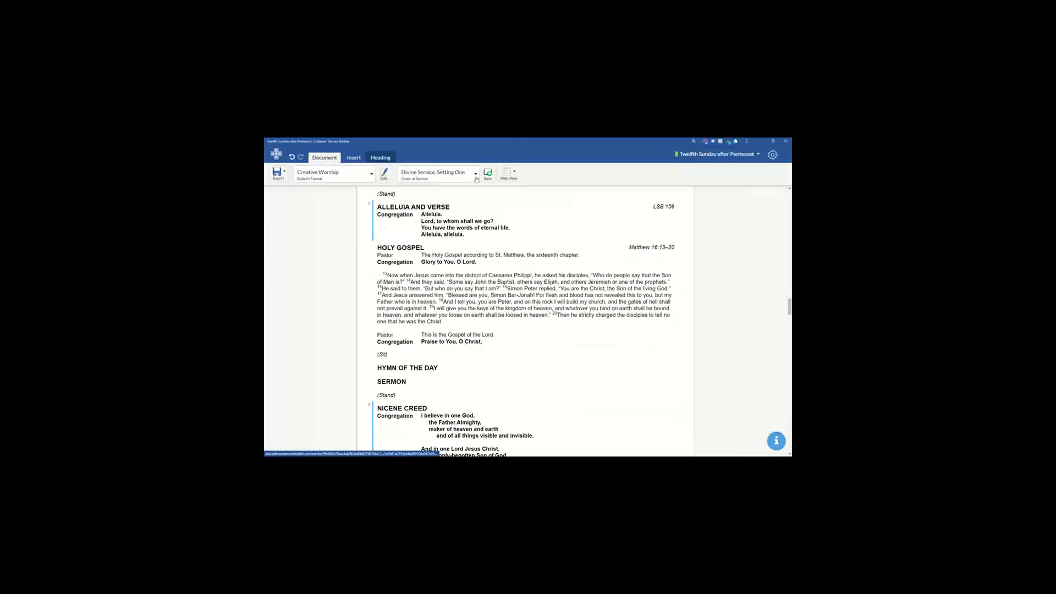
pyautogui.click(773, 155)
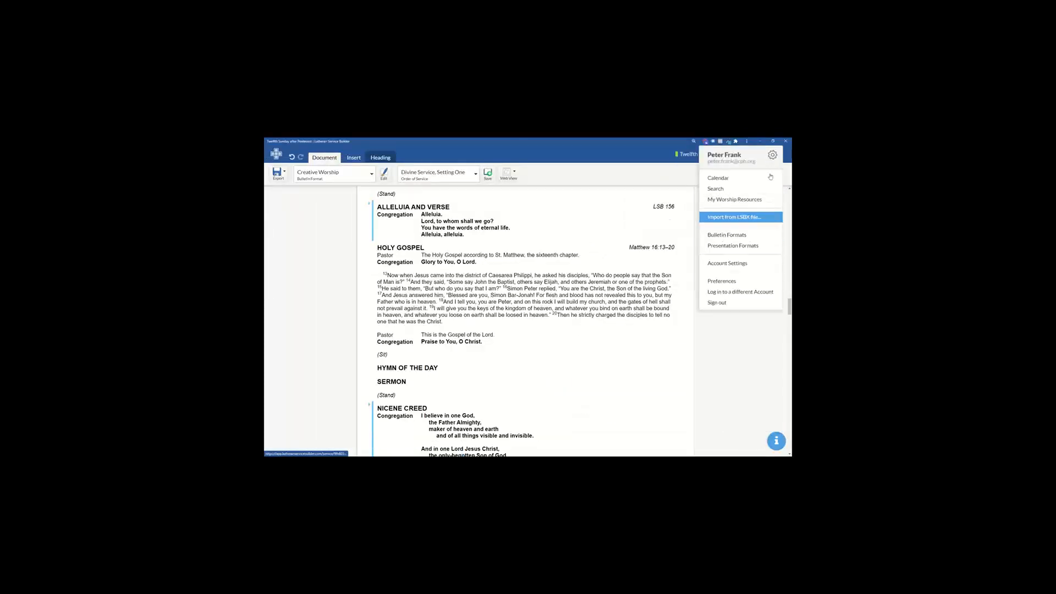
pyautogui.click(741, 235)
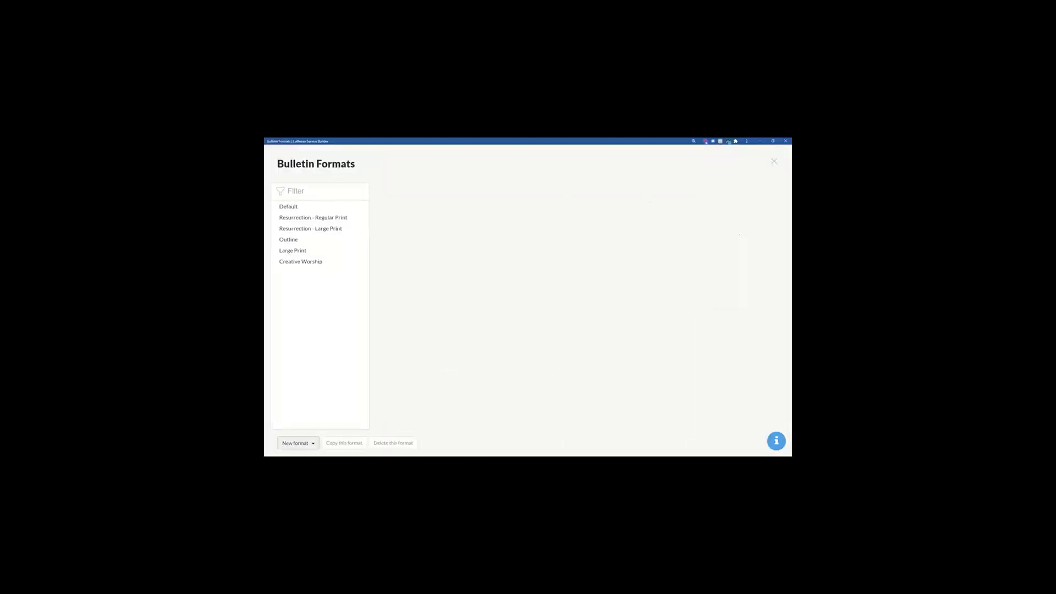
pyautogui.click(296, 443)
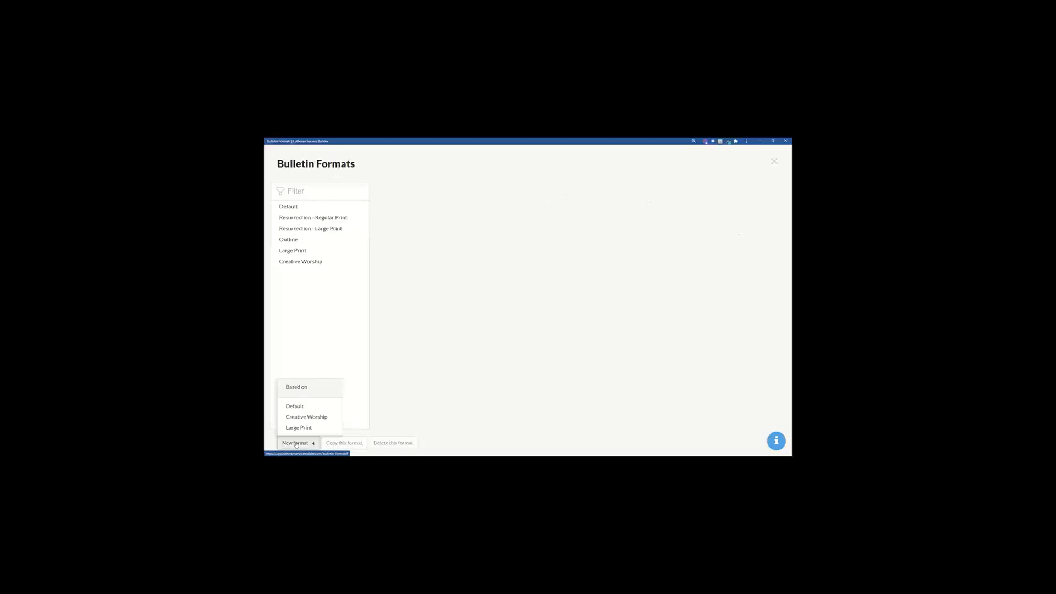
pyautogui.click(295, 406)
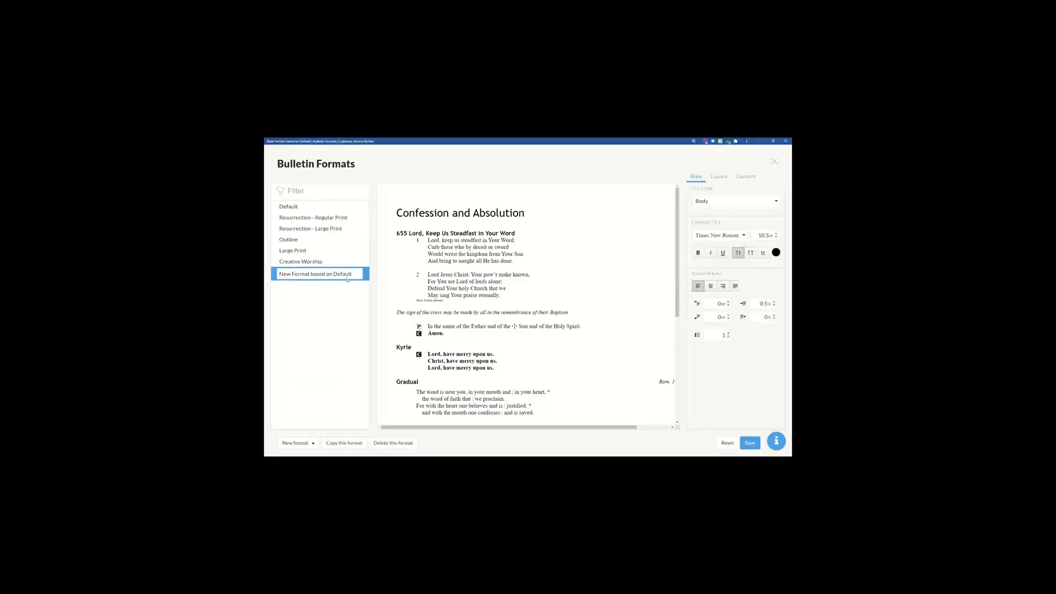
pyautogui.tripleClick(352, 274)
pyautogui.write('Webinar 08/18')
pyautogui.press('Return')
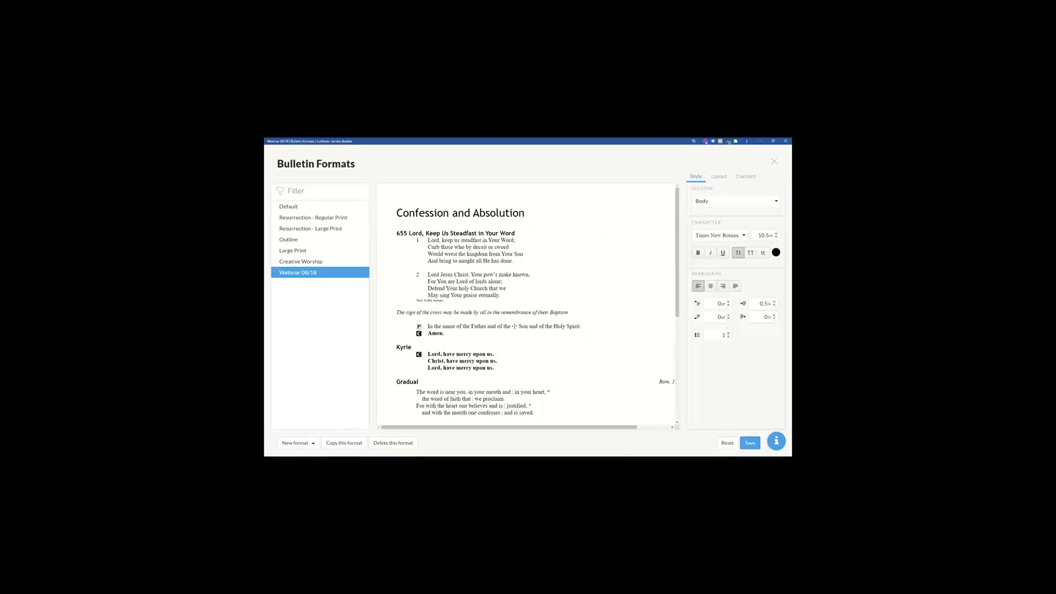
# Examine the sample preview of the Webinar 08/18 format along with its page layout, content and style settings
pyautogui.scroll(-4, 529, 355)
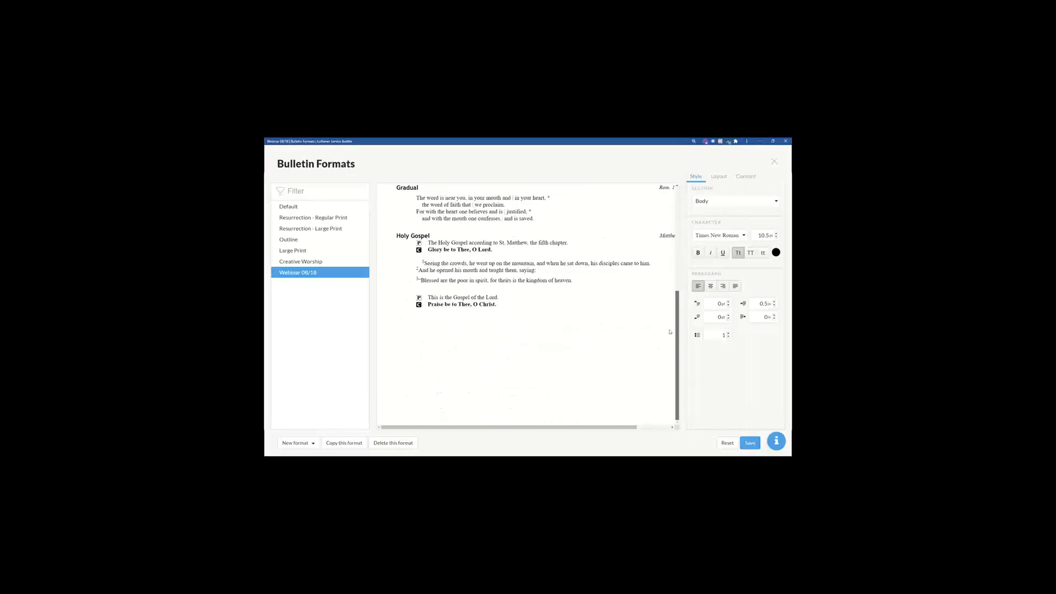
pyautogui.scroll(4, 528, 355)
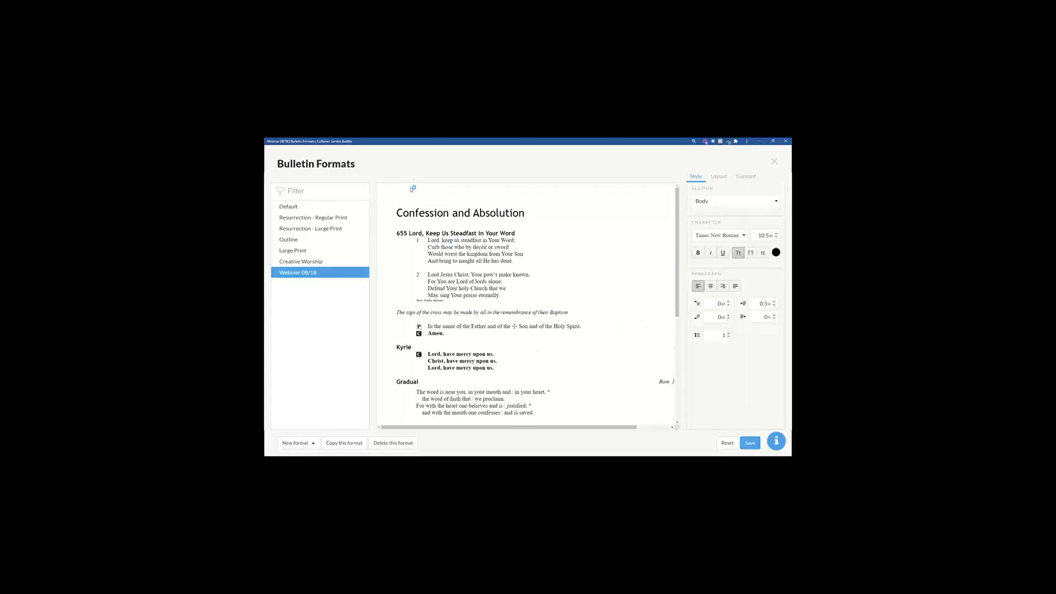
pyautogui.scroll(-3, 419, 357)
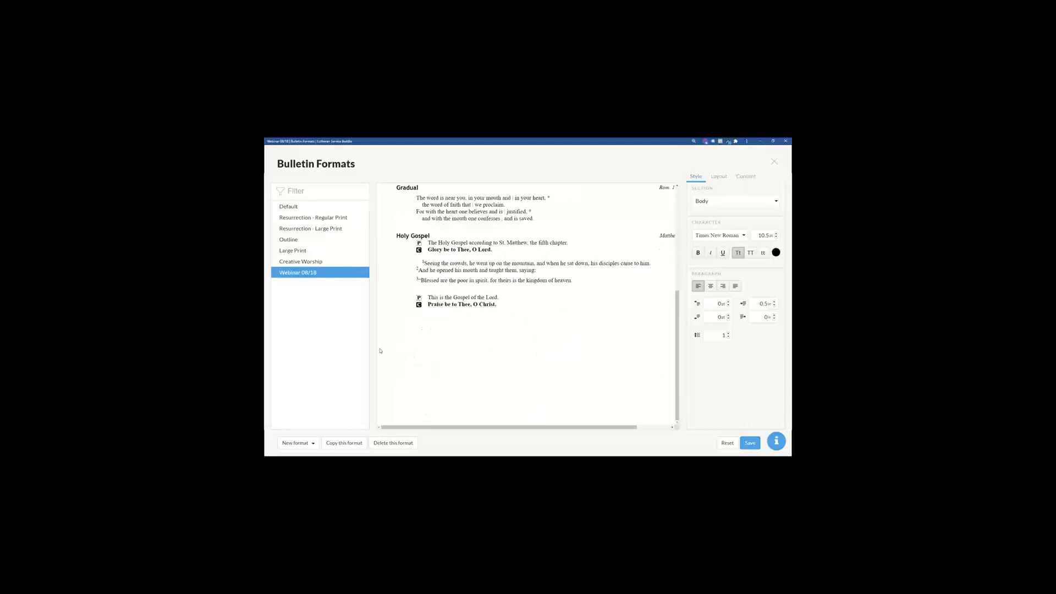
pyautogui.scroll(3, 429, 353)
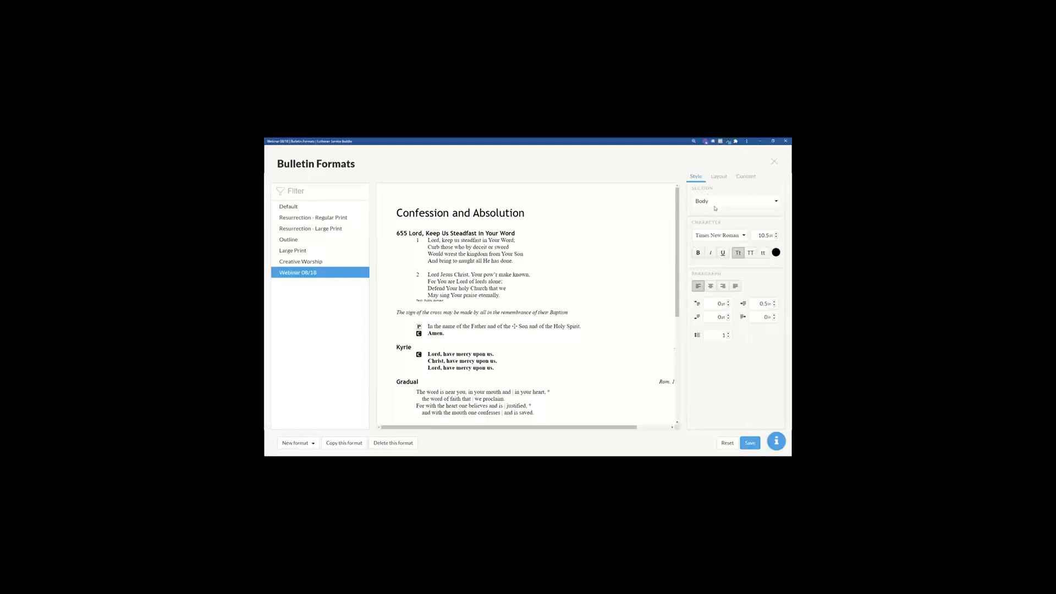
pyautogui.click(725, 176)
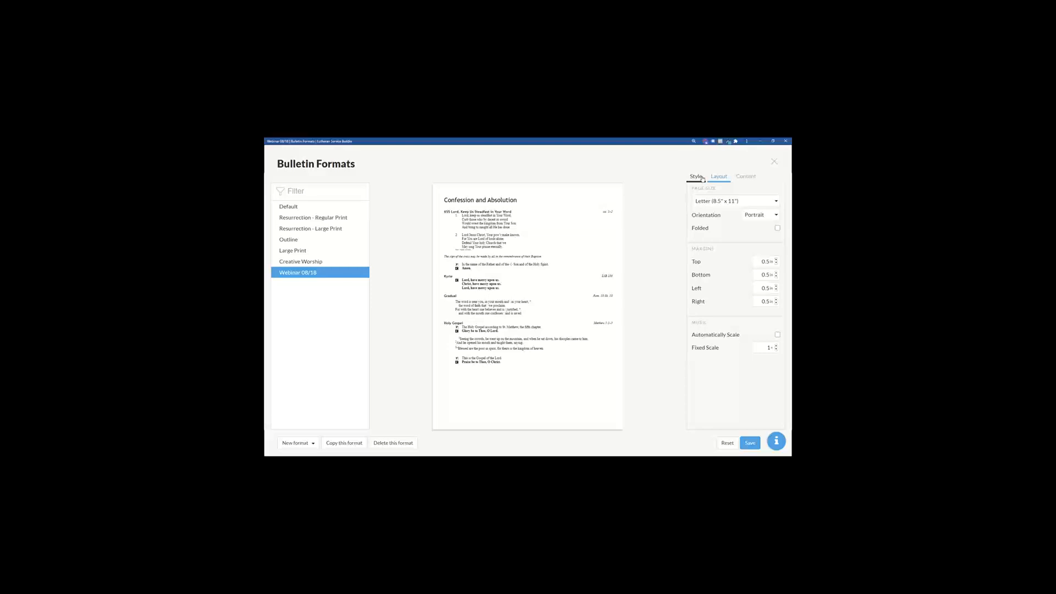
pyautogui.click(740, 178)
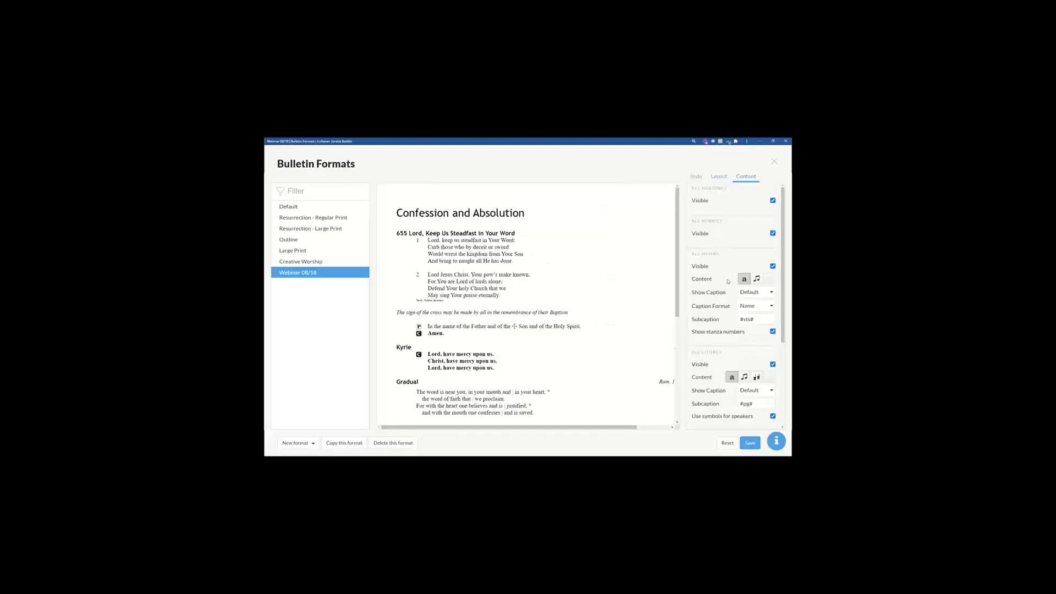
pyautogui.scroll(1, 735, 243)
pyautogui.click(696, 177)
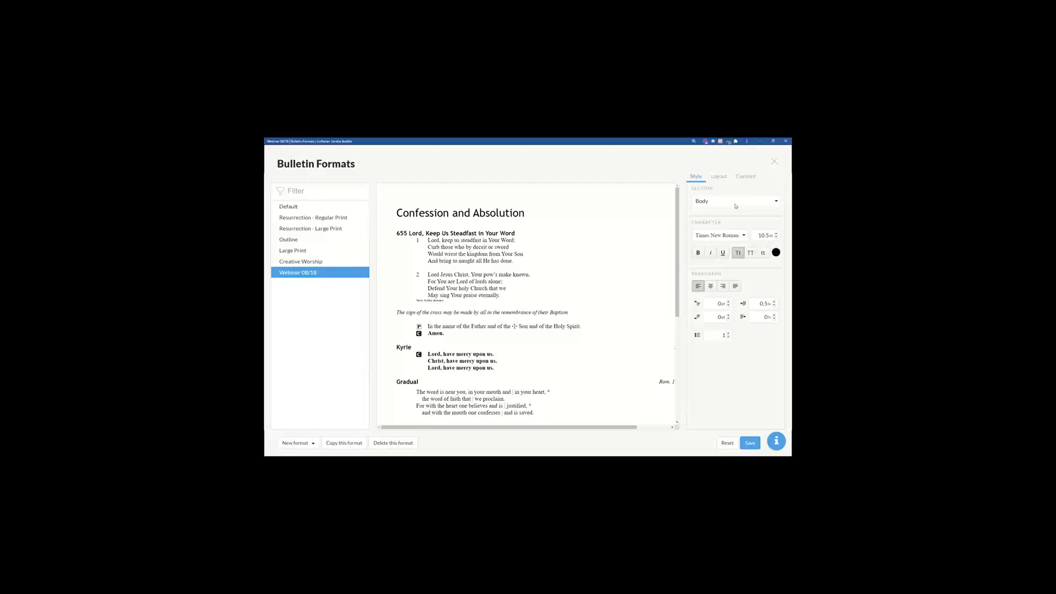
# Change the body text font of the Webinar 08/18 format to Century Gothic
pyautogui.click(736, 206)
pyautogui.click(724, 216)
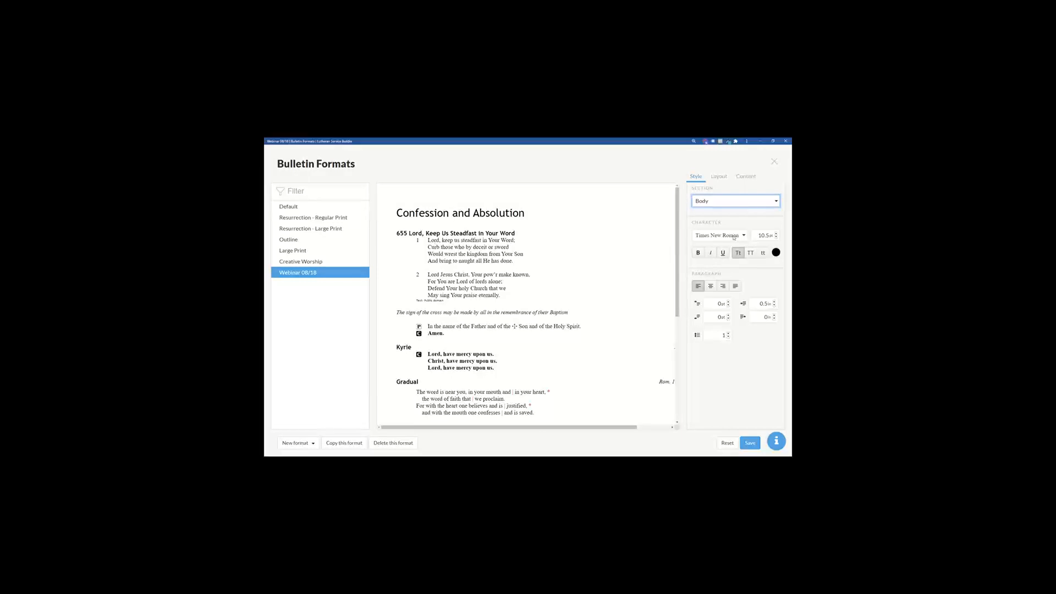
pyautogui.click(737, 236)
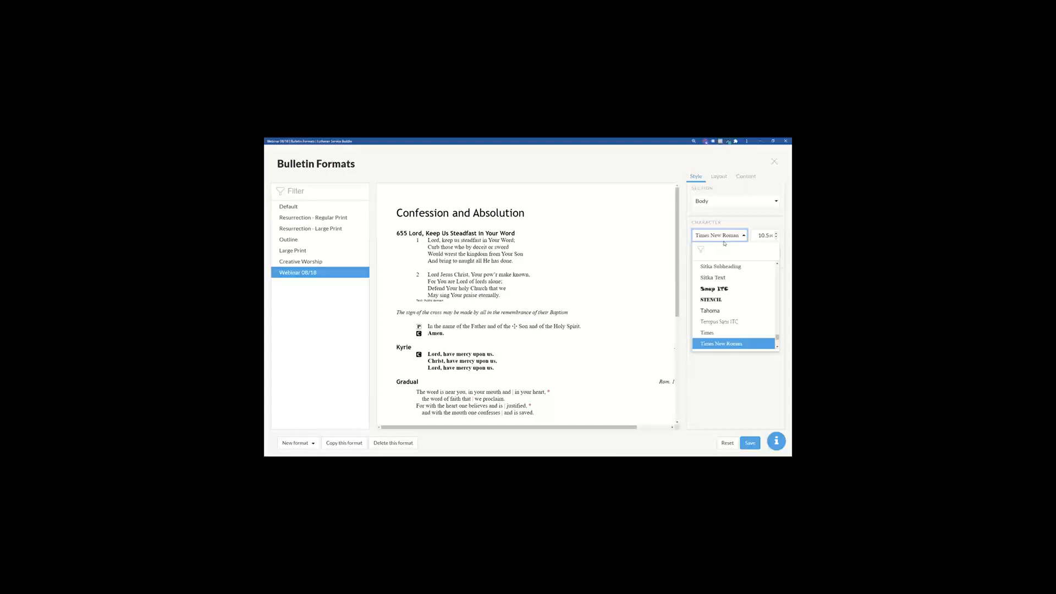
pyautogui.write('Robo')
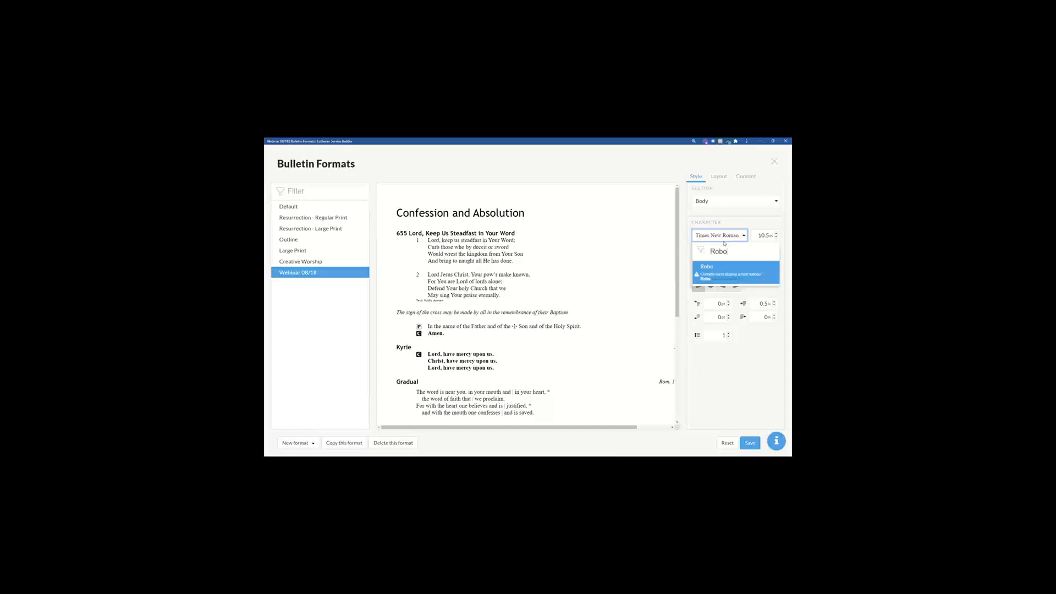
pyautogui.press('BackSpace')
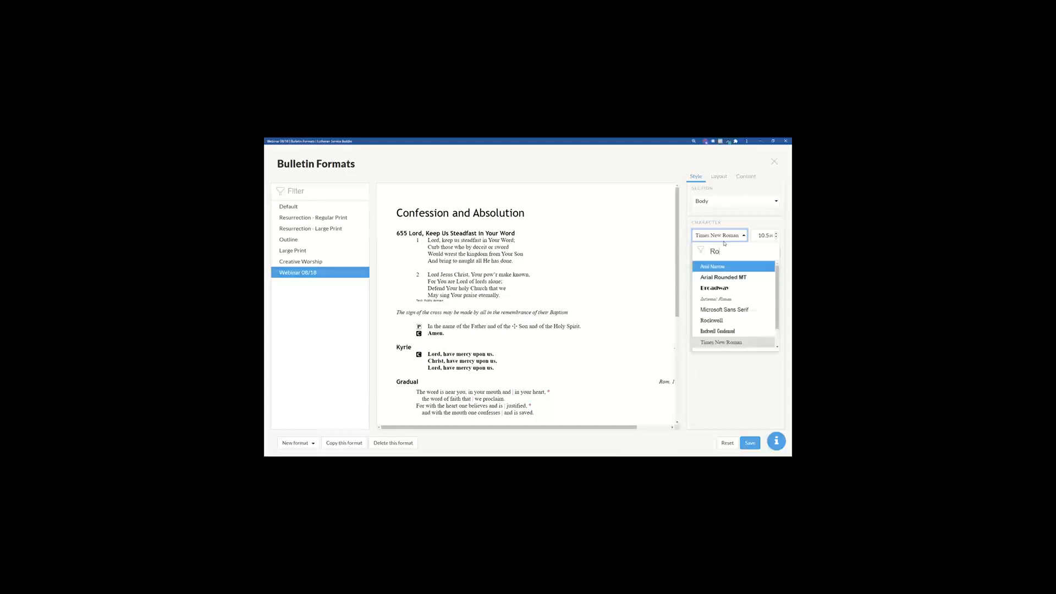
pyautogui.press('BackSpace')
pyautogui.press('BackSpace')
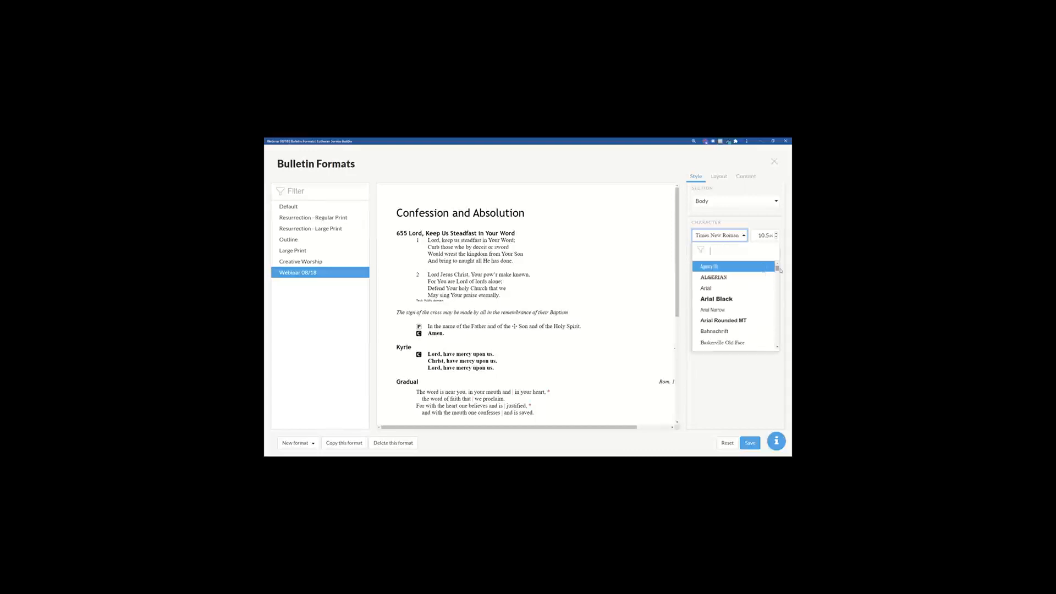
pyautogui.moveTo(777, 268)
pyautogui.mouseDown()
pyautogui.moveTo(777, 329)
pyautogui.moveTo(776, 283)
pyautogui.mouseUp()
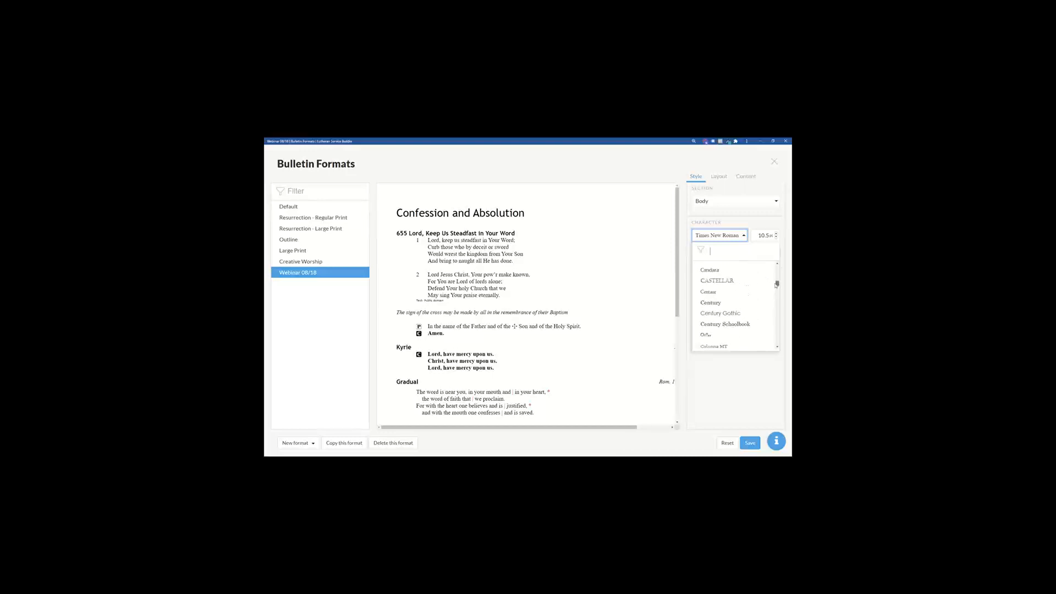
pyautogui.click(740, 318)
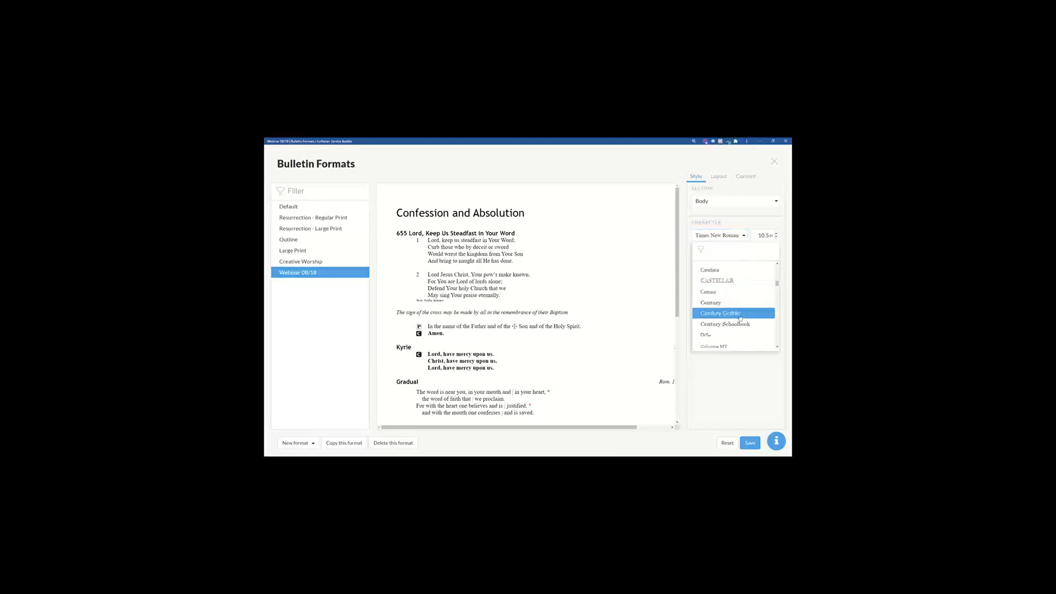
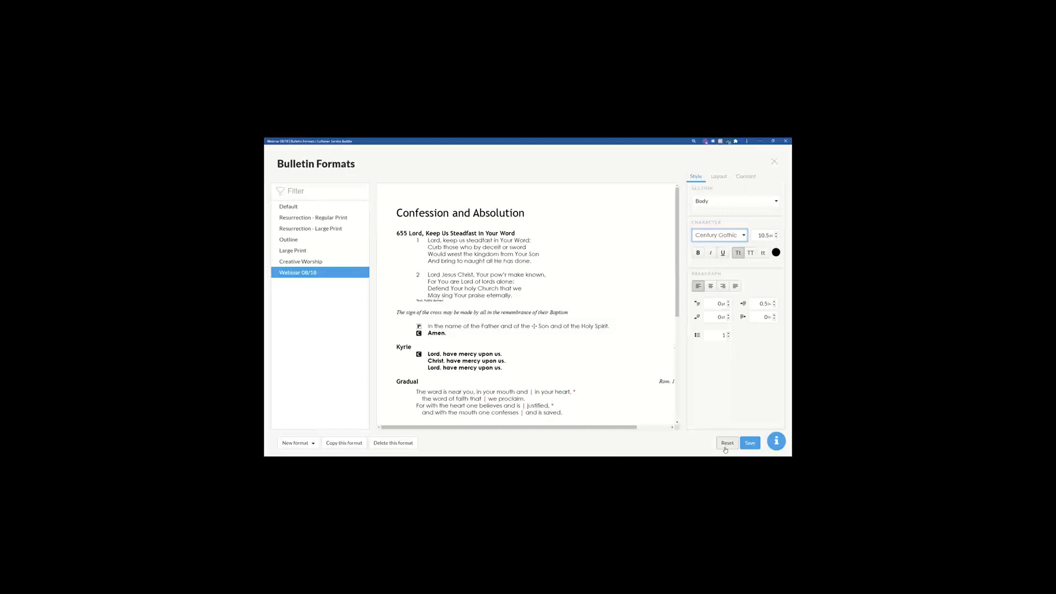
pyautogui.click(734, 236)
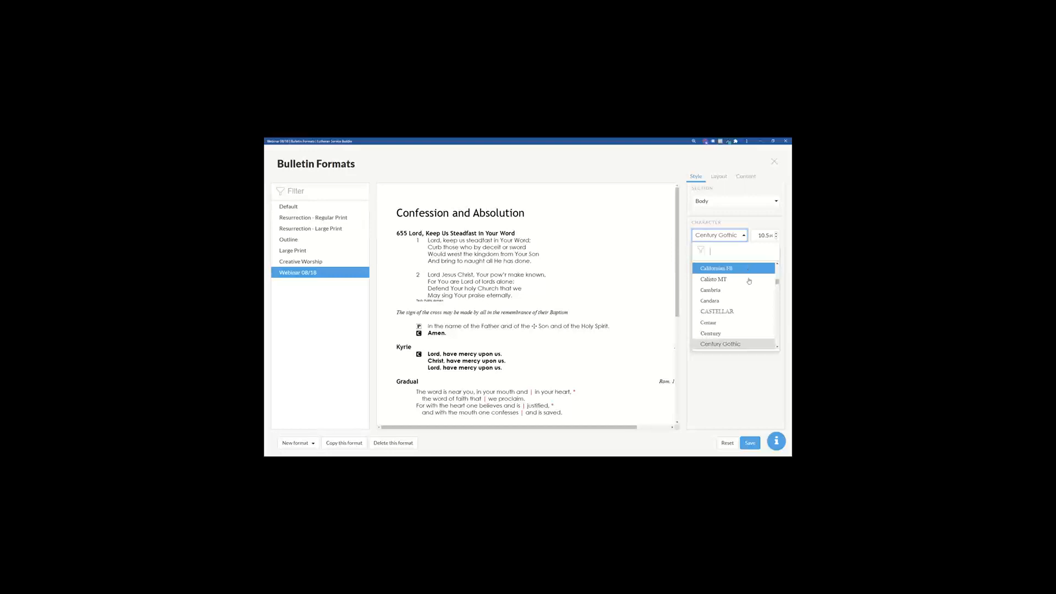
pyautogui.moveTo(778, 282); pyautogui.dragTo(777, 346)
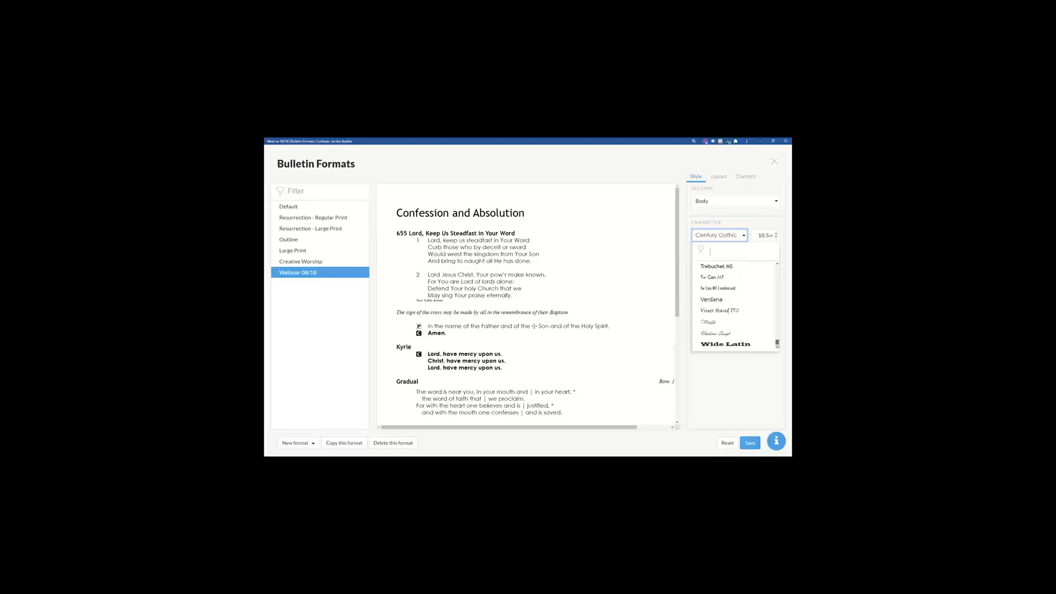
pyautogui.scroll(5, 779, 329)
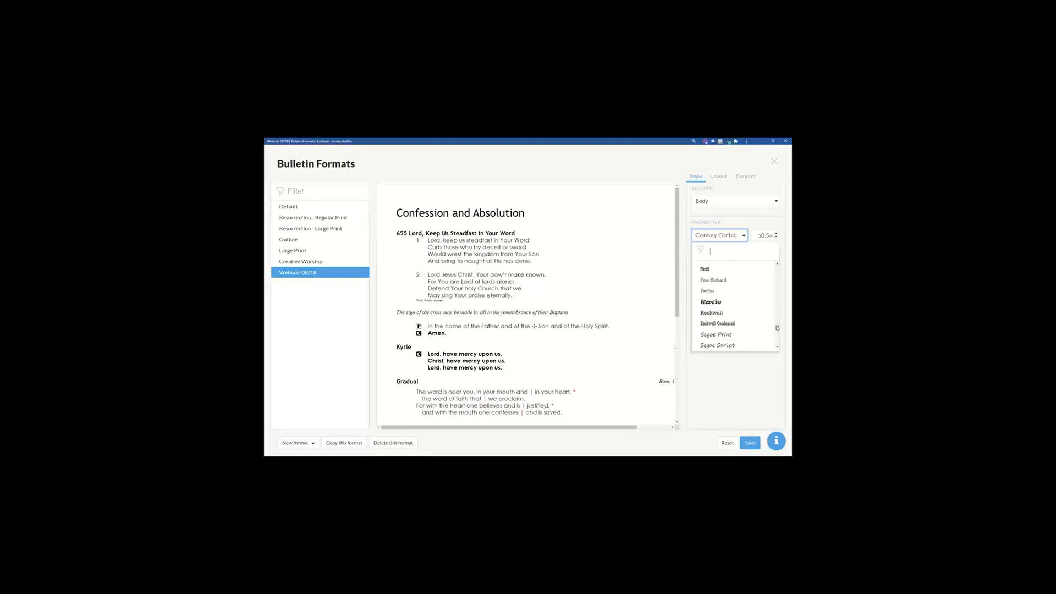
pyautogui.write('Roboto')
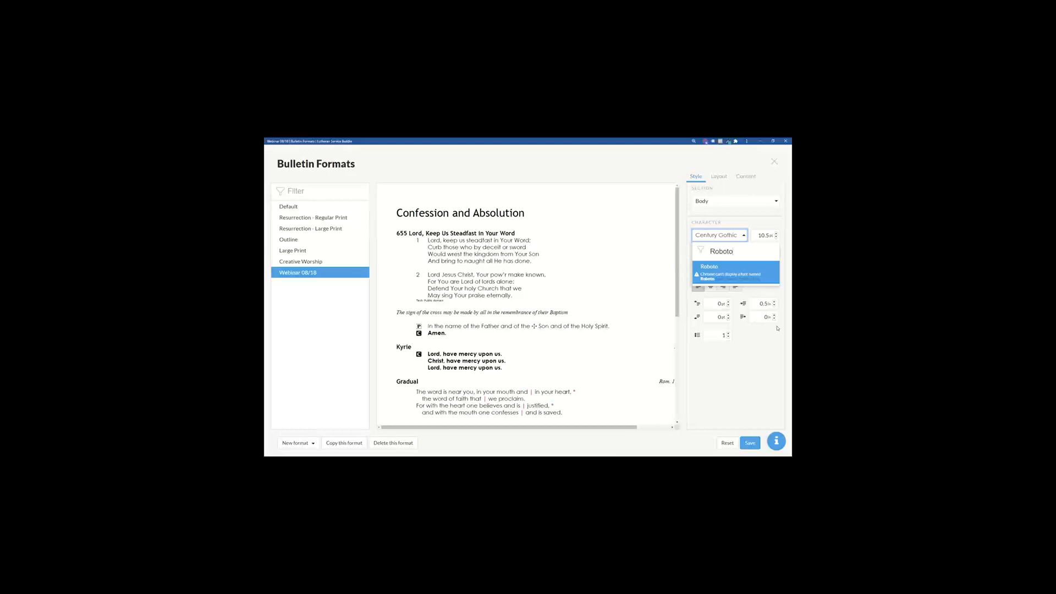
pyautogui.press('Escape')
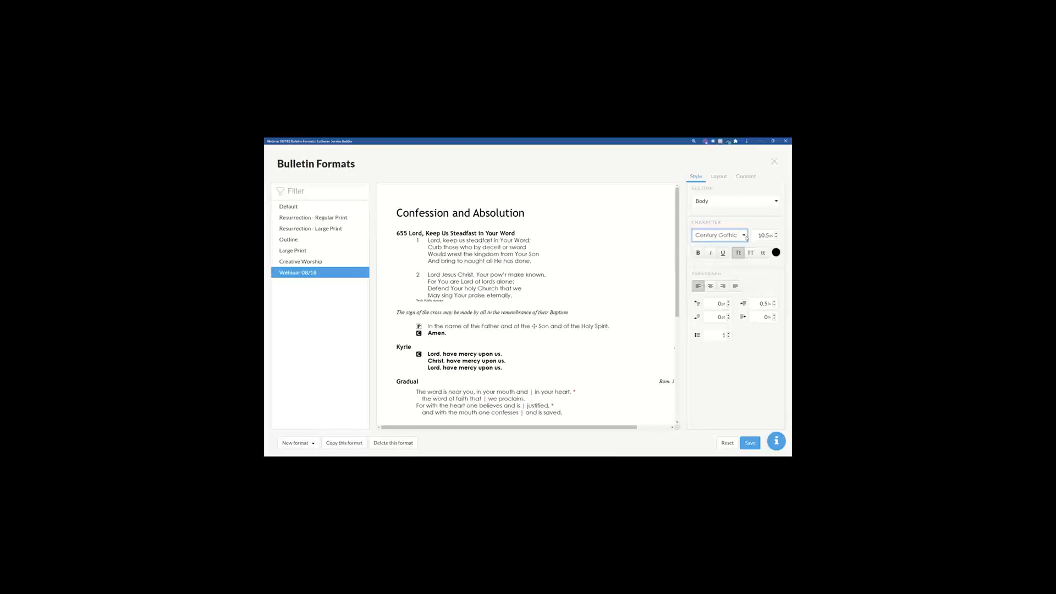
# Find the Lato font and apply it to the body text
pyautogui.click(743, 237)
pyautogui.click(744, 236)
pyautogui.click(743, 237)
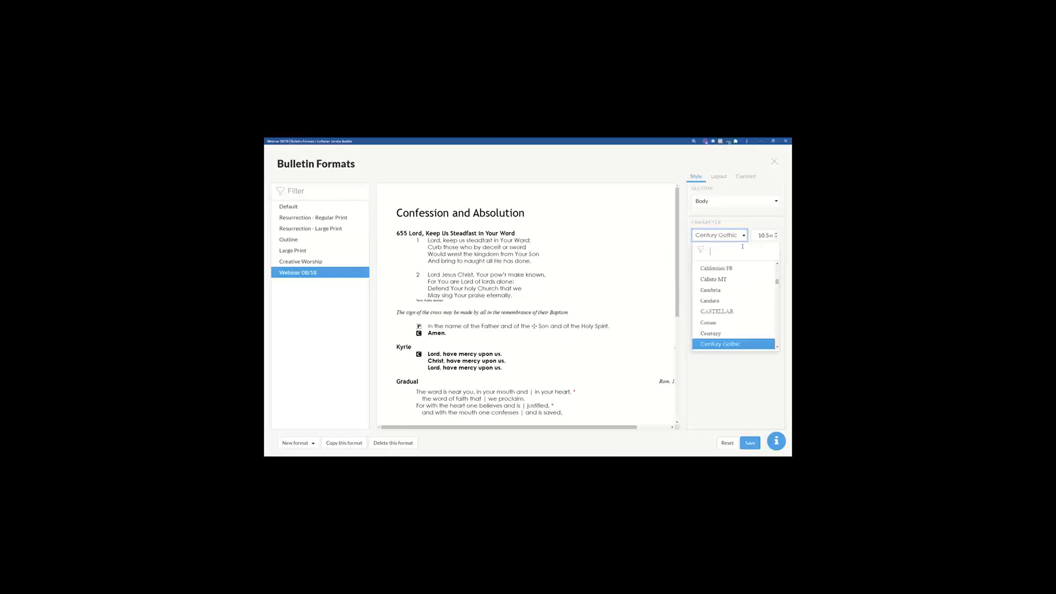
pyautogui.write('Lato')
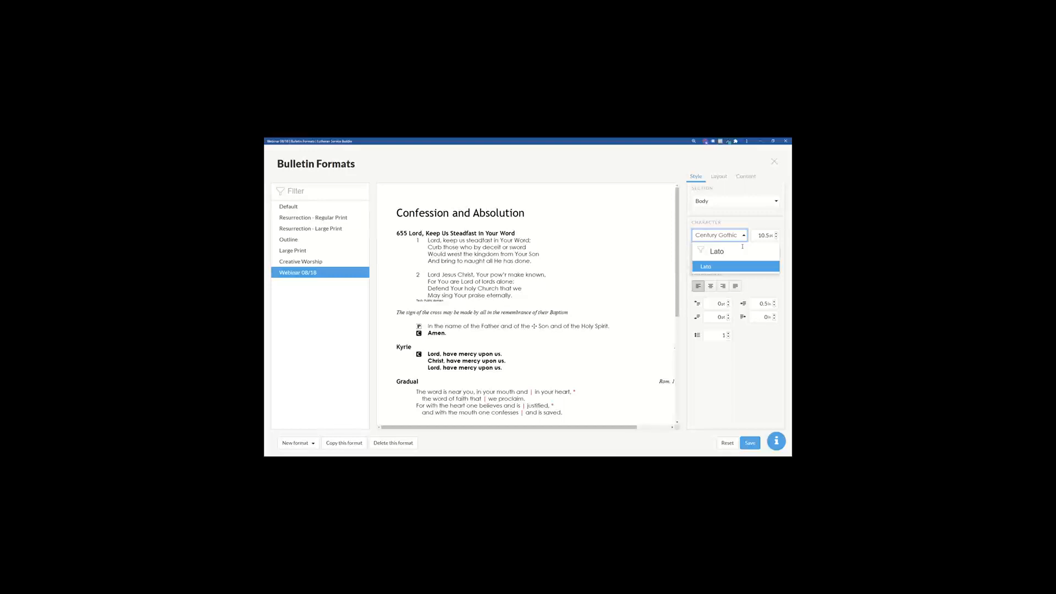
pyautogui.press('BackSpace')
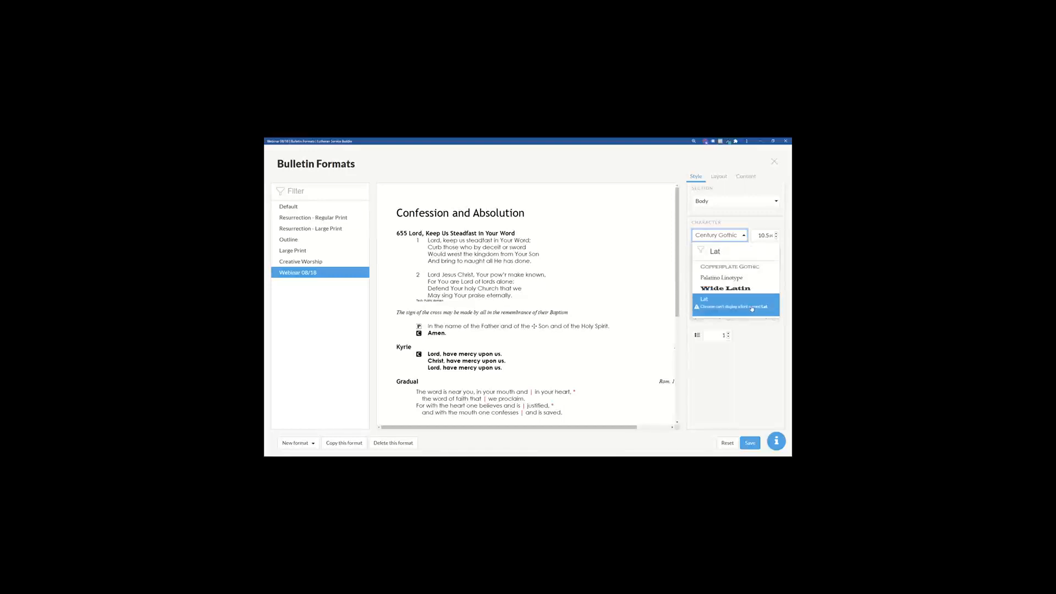
pyautogui.write('o')
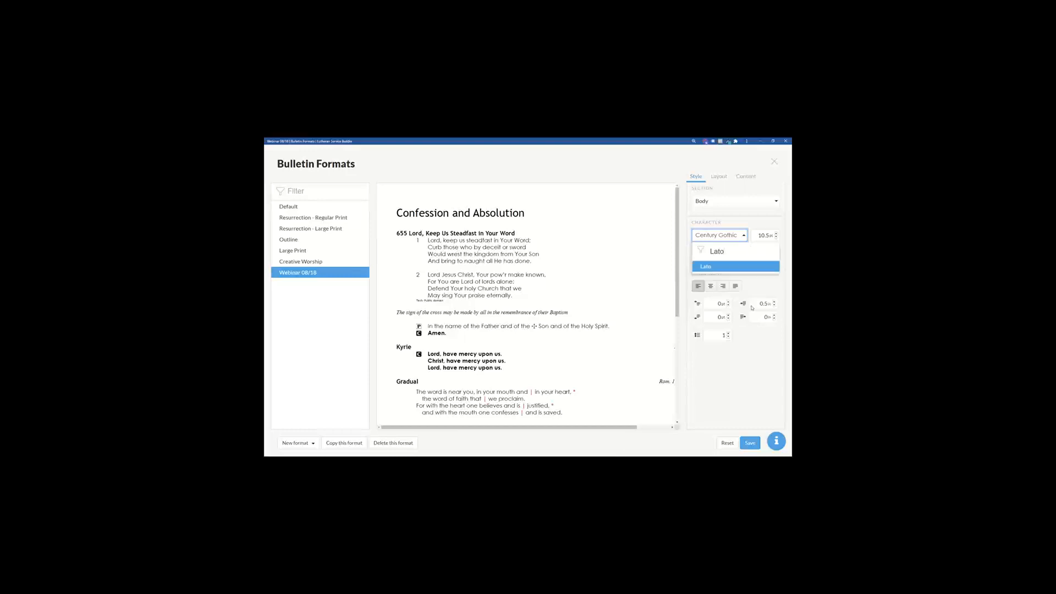
pyautogui.click(711, 266)
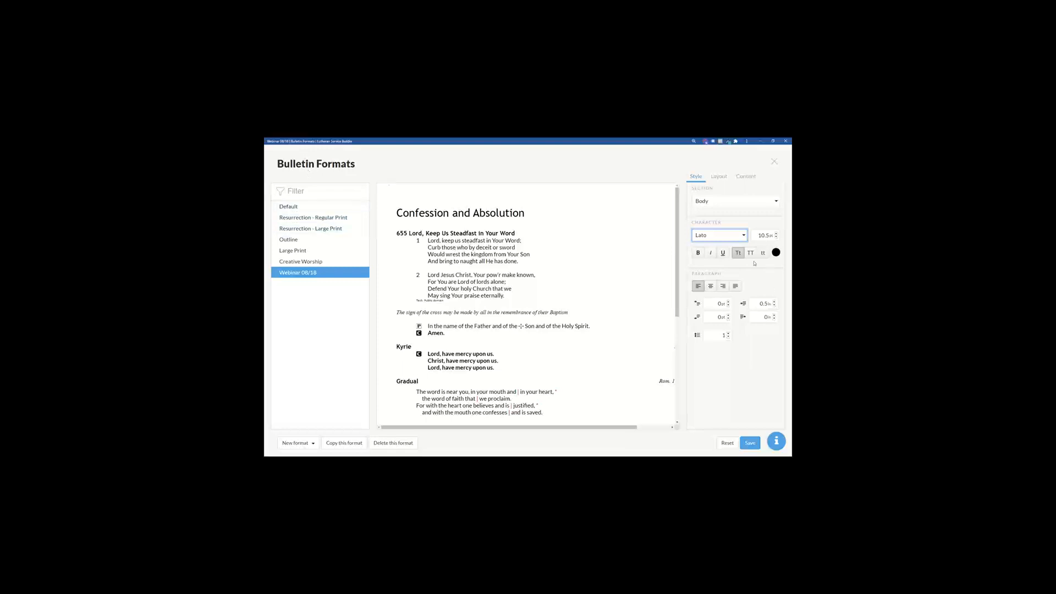
# Increase the body text size to 11.5 pt
pyautogui.click(776, 234)
pyautogui.click(777, 234)
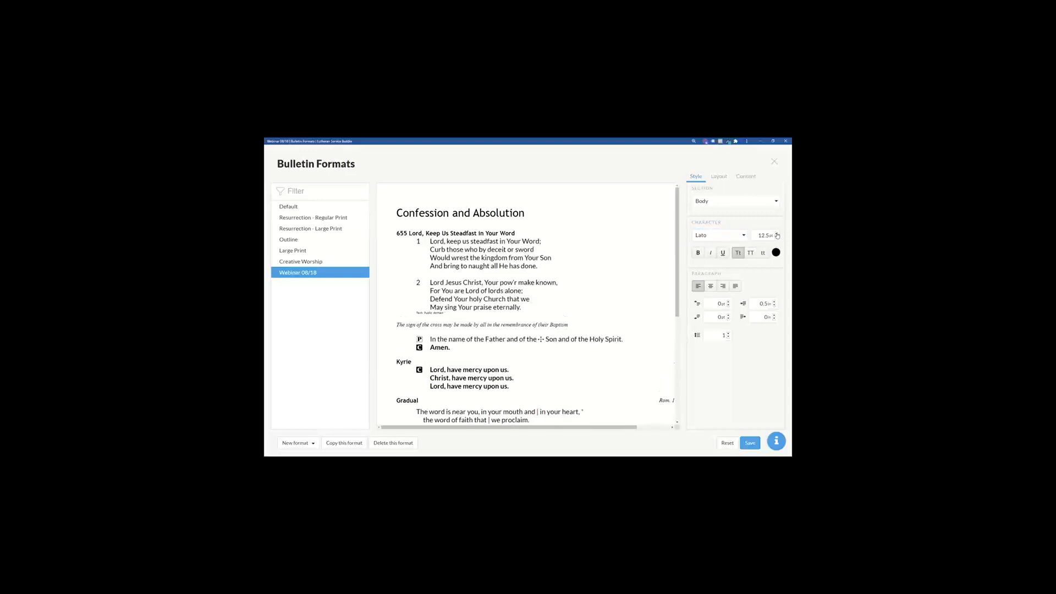
pyautogui.click(777, 234)
pyautogui.click(777, 237)
pyautogui.click(777, 238)
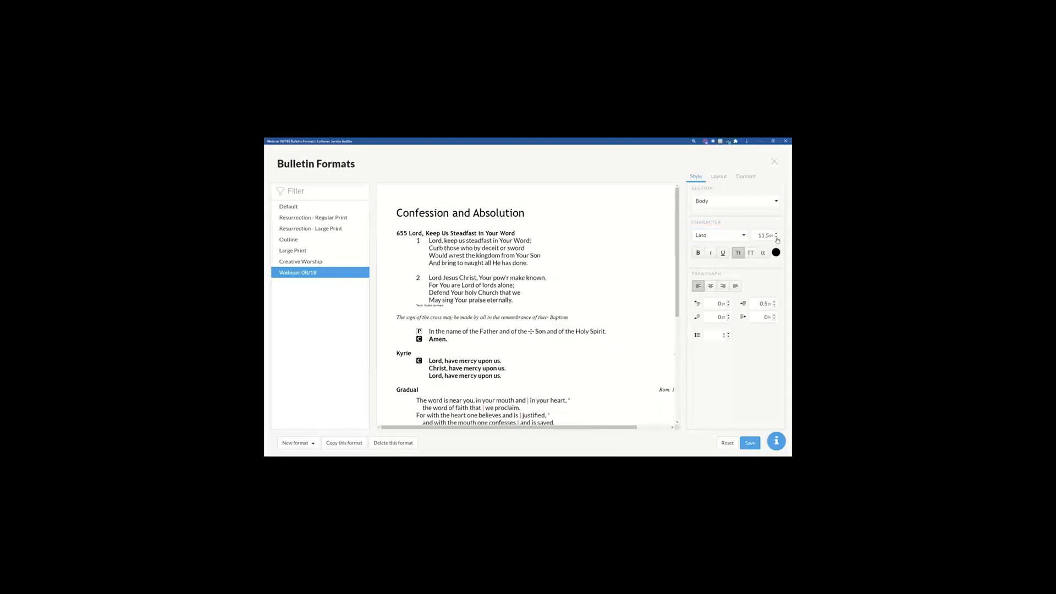
pyautogui.click(777, 237)
pyautogui.click(777, 234)
# Try bold, italic and underline on the body text one after another, removing each again
pyautogui.click(697, 253)
pyautogui.click(697, 253)
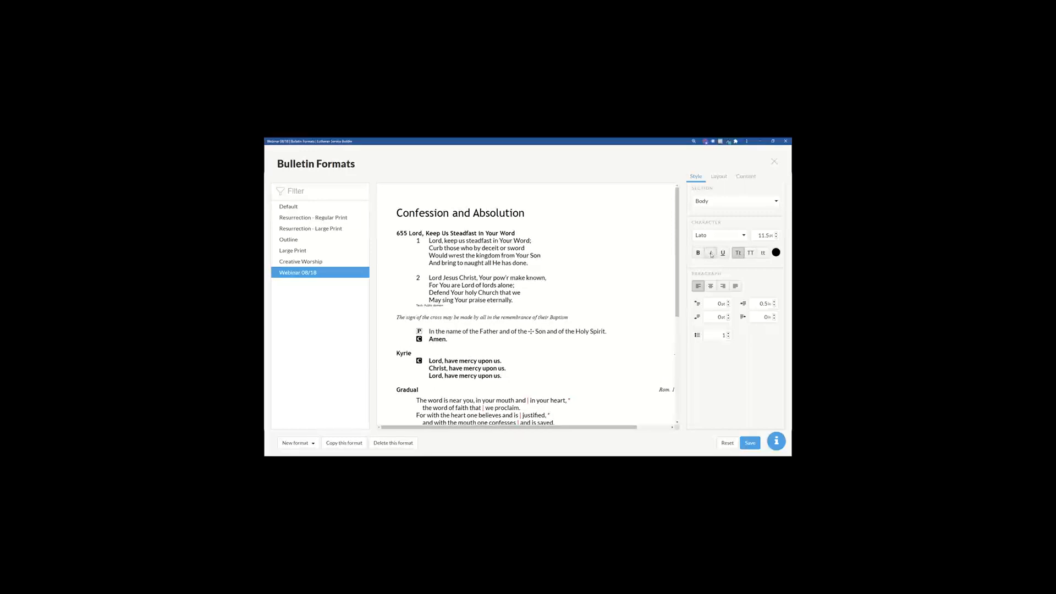
pyautogui.click(711, 253)
pyautogui.click(710, 254)
pyautogui.click(721, 254)
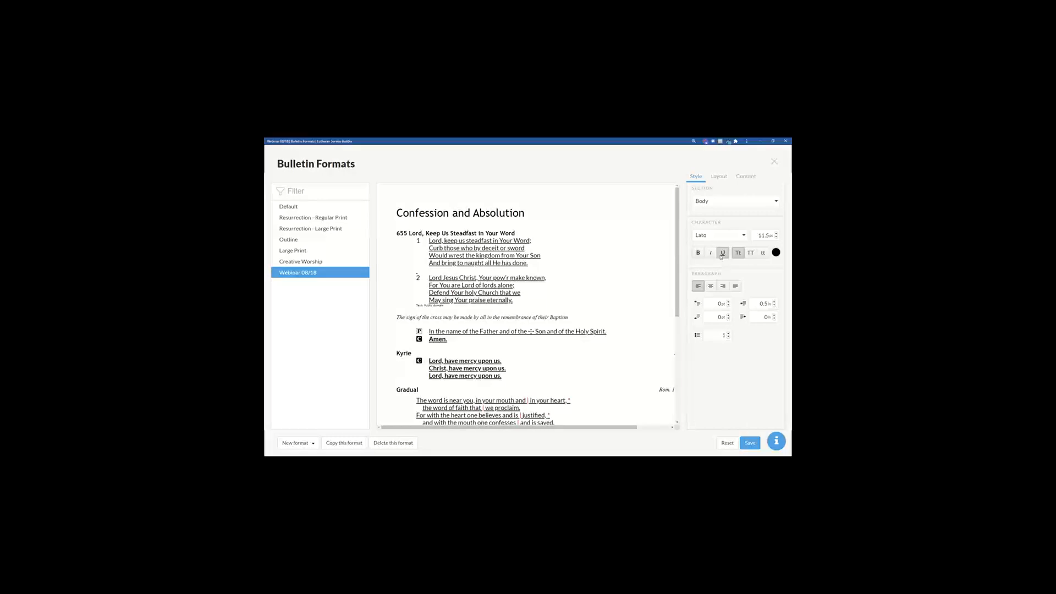
pyautogui.click(722, 253)
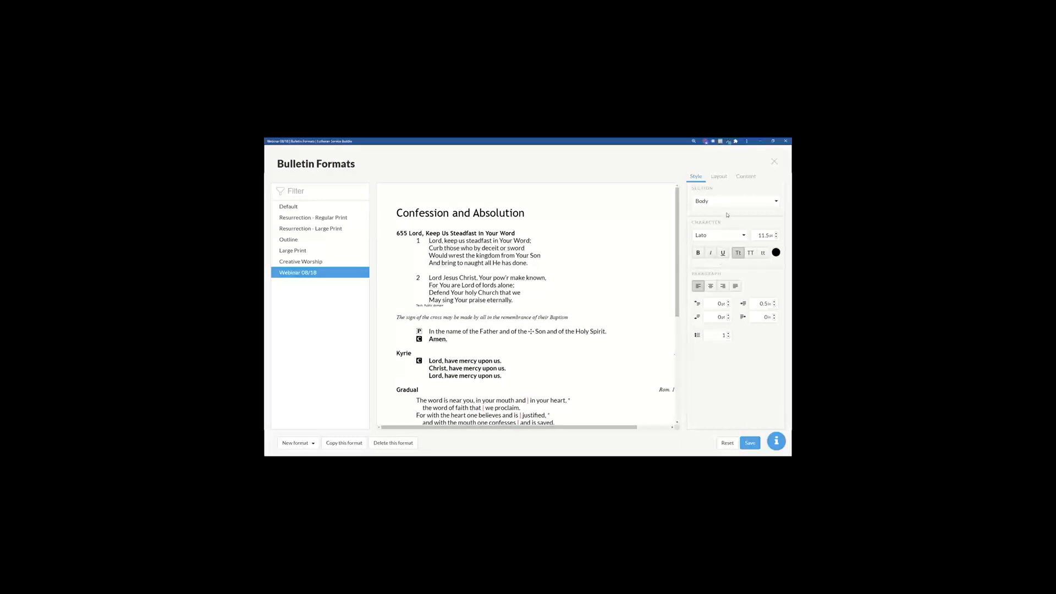
# Try the uppercase and lowercase options on the body text, and restore normal capitalization
pyautogui.click(750, 253)
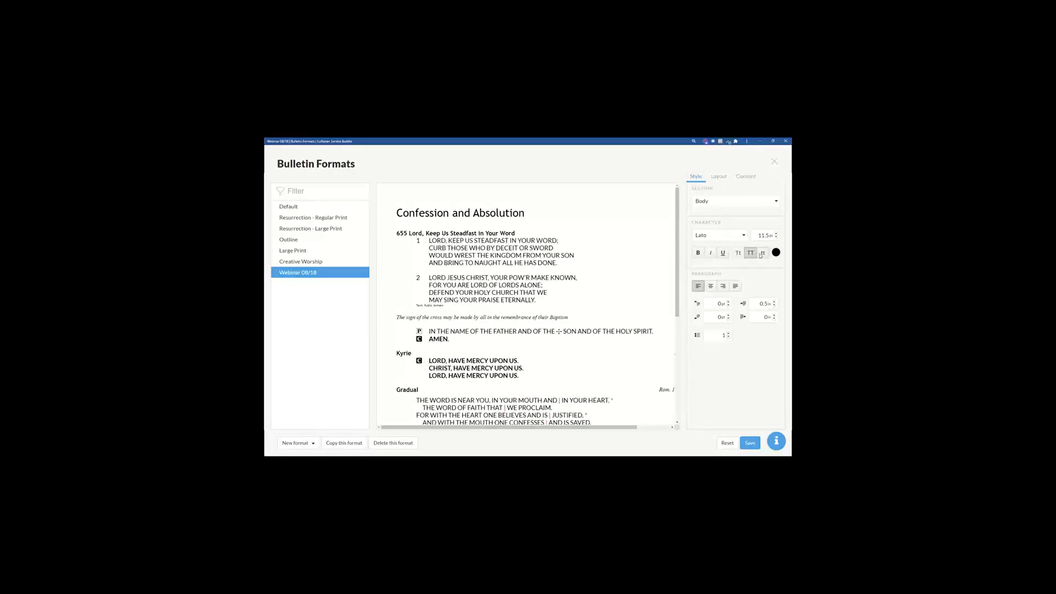
pyautogui.click(763, 253)
pyautogui.click(750, 254)
pyautogui.click(739, 253)
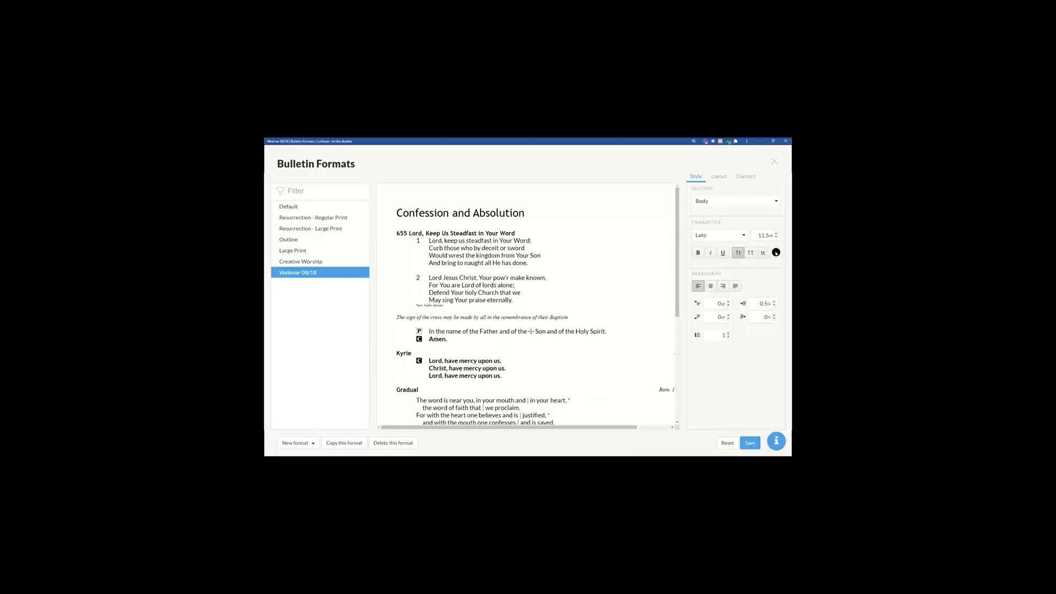
# Try a dark red colour on the body text and bring it back to near black
pyautogui.click(777, 253)
pyautogui.click(751, 281)
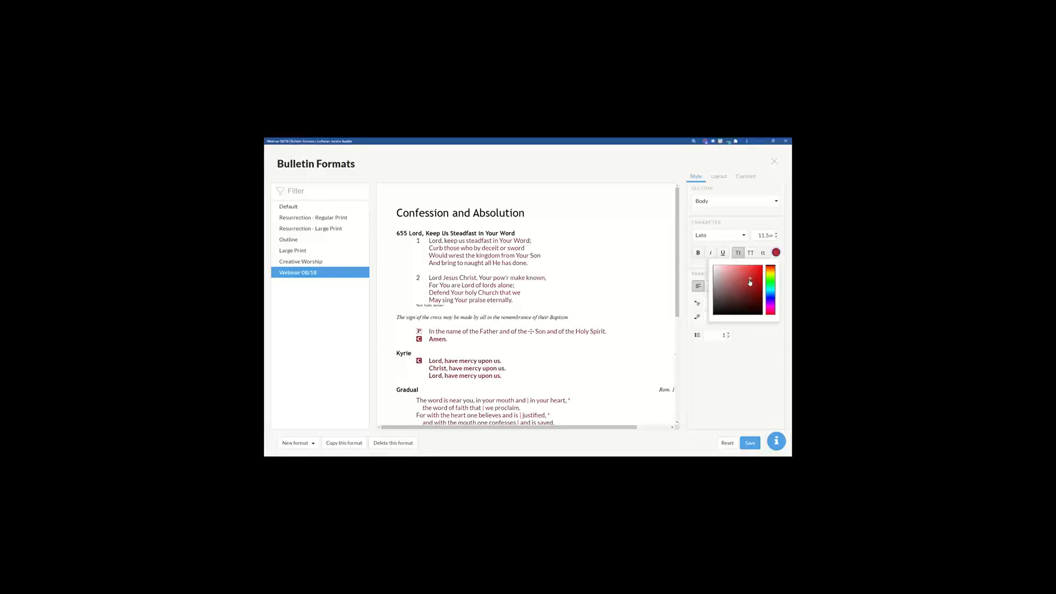
pyautogui.click(762, 314)
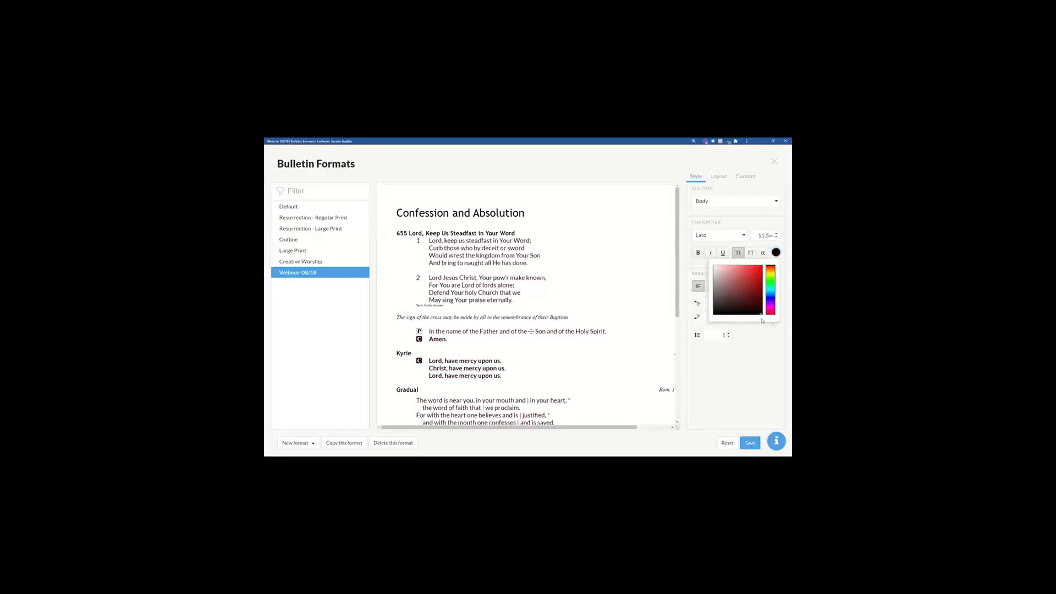
pyautogui.click(784, 251)
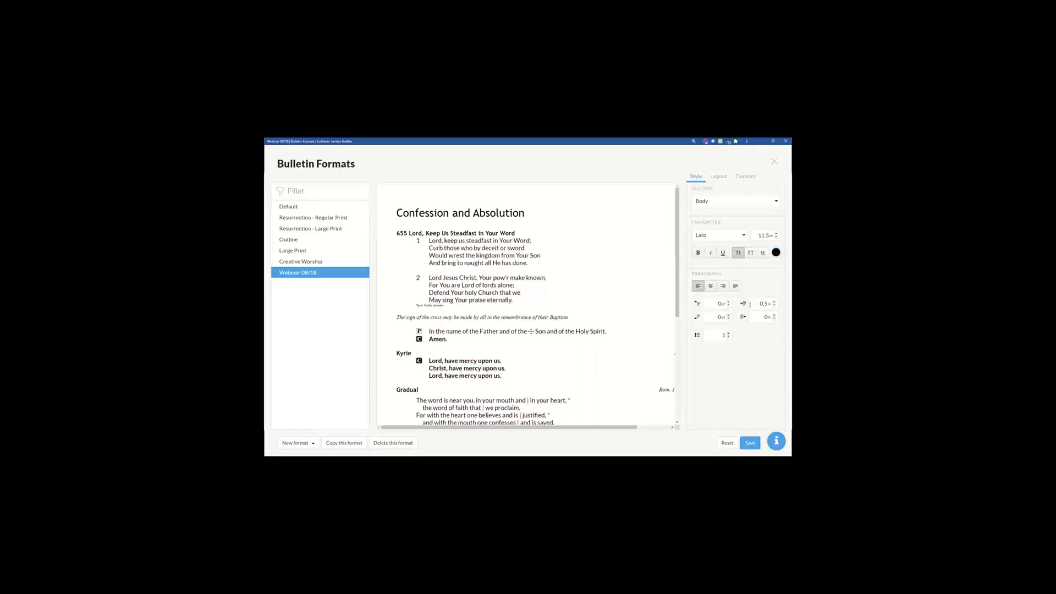
# Try centred, right and justified alignment on the body text, and restore left alignment
pyautogui.click(710, 286)
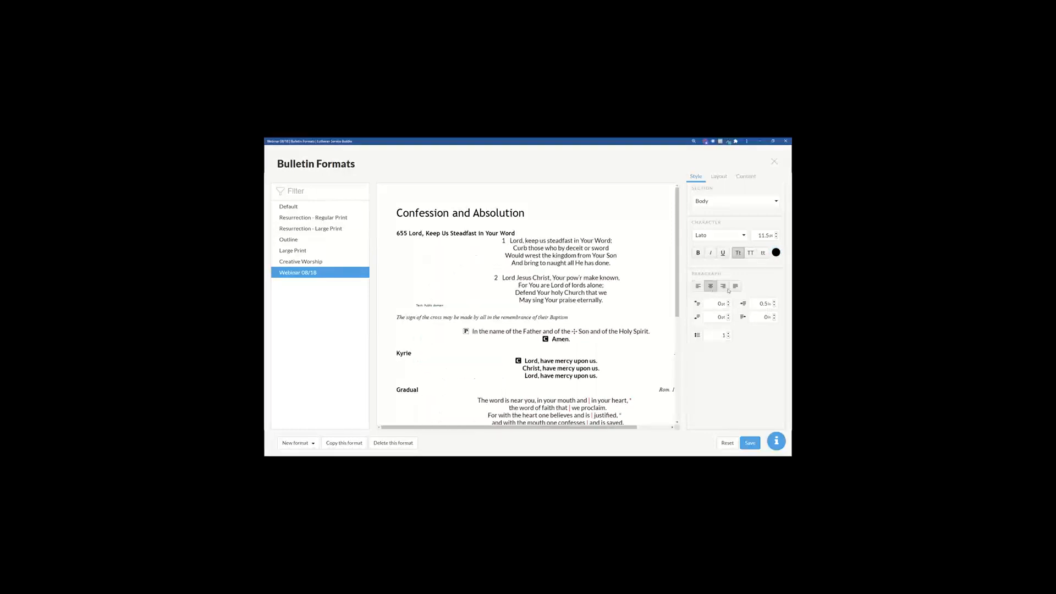
pyautogui.click(724, 287)
pyautogui.click(735, 287)
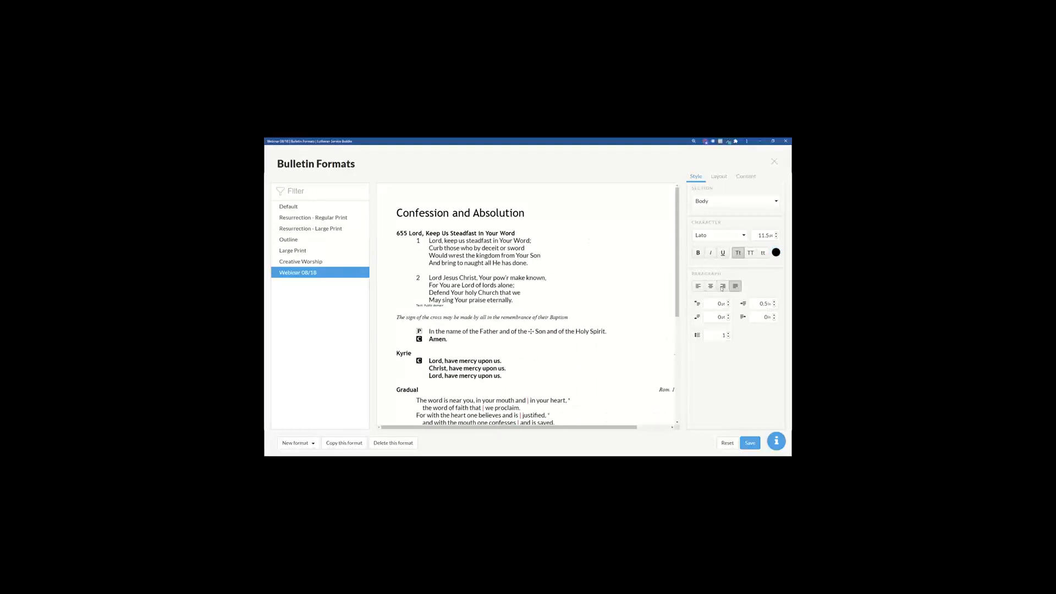
pyautogui.click(700, 288)
# Reduce the body text's left indent to 0 in and increase the space before its paragraphs to 18 pt
pyautogui.click(775, 306)
pyautogui.click(775, 306)
pyautogui.click(775, 306)
pyautogui.click(775, 306)
pyautogui.click(774, 306)
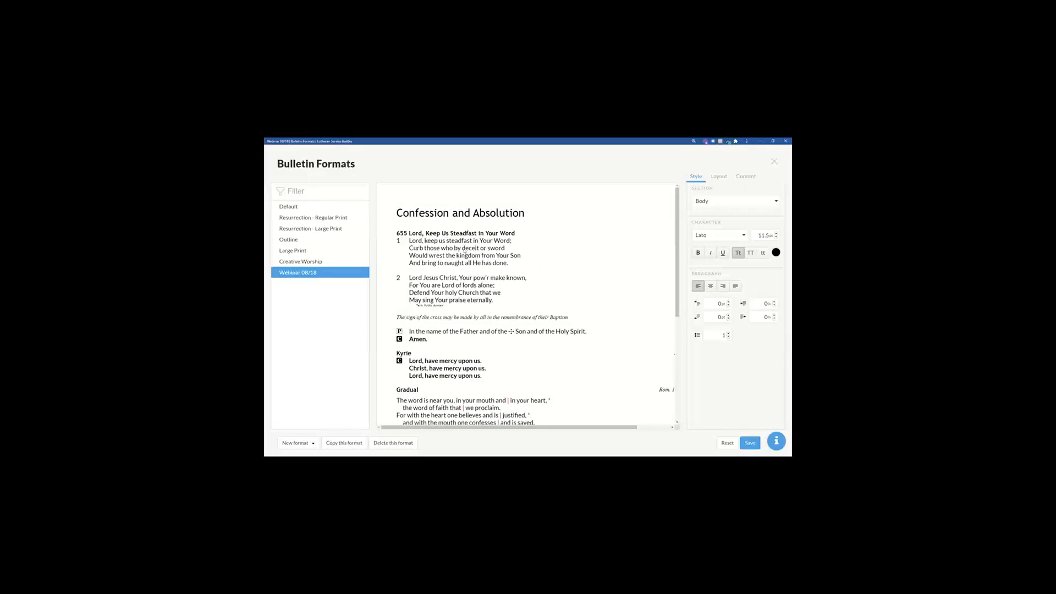
pyautogui.click(756, 304)
pyautogui.click(729, 302)
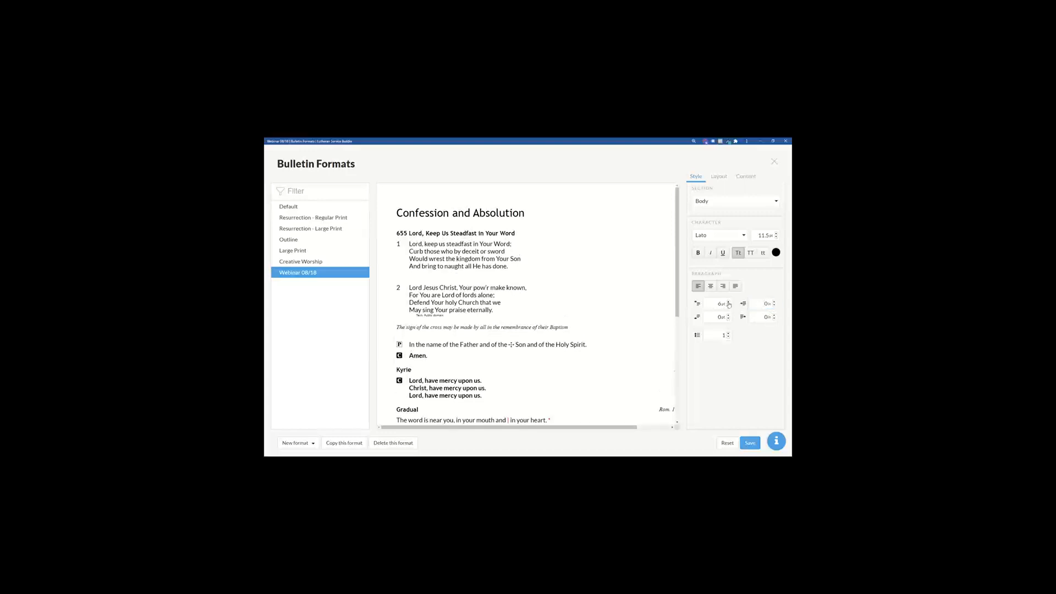
pyautogui.click(729, 302)
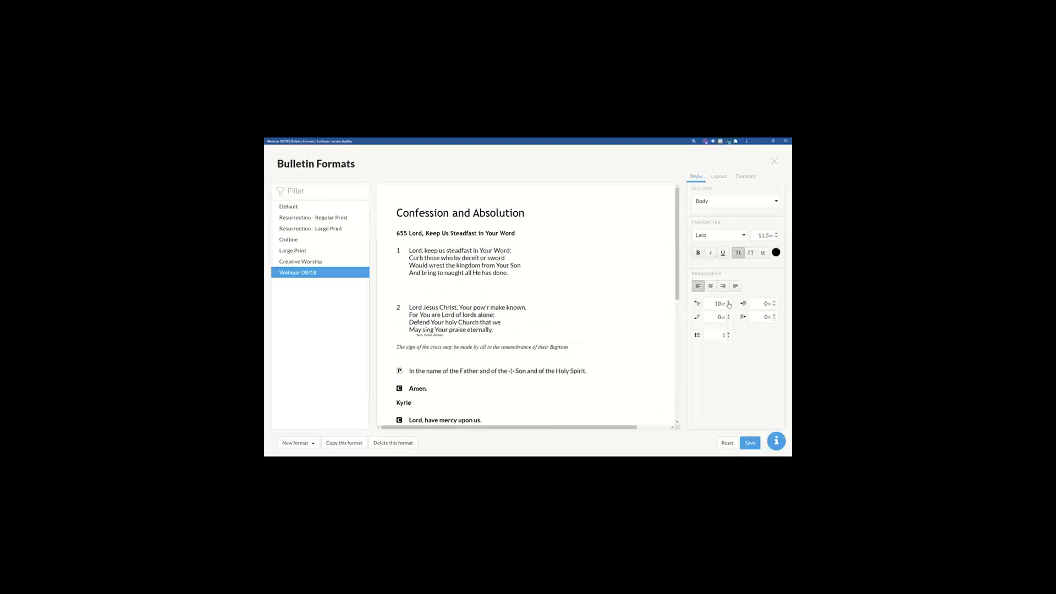
# Set the body text's space before to 0 pt and its line spacing to 1.1
pyautogui.click(729, 307)
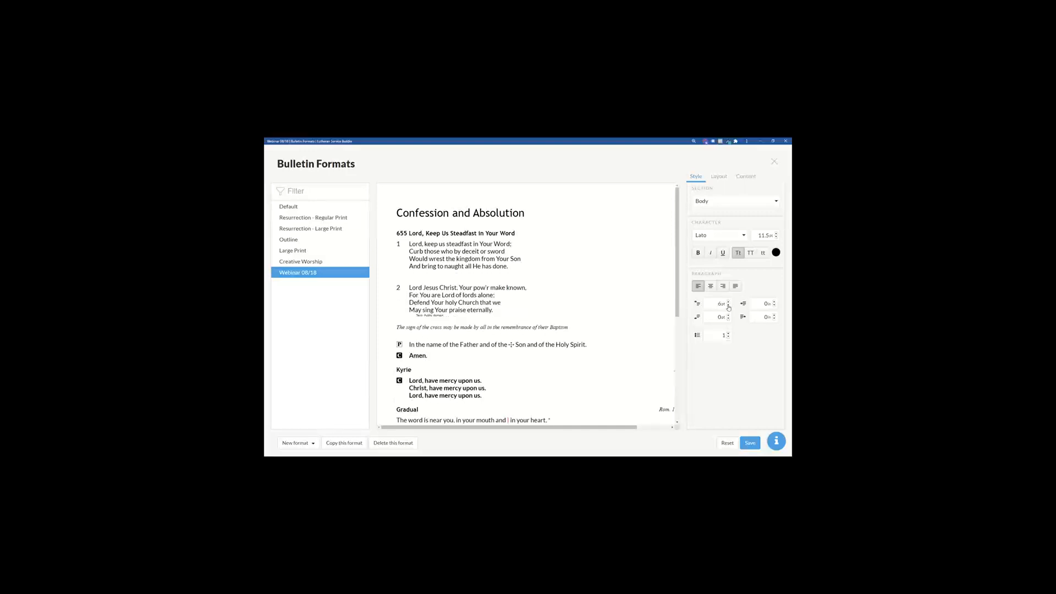
pyautogui.click(728, 307)
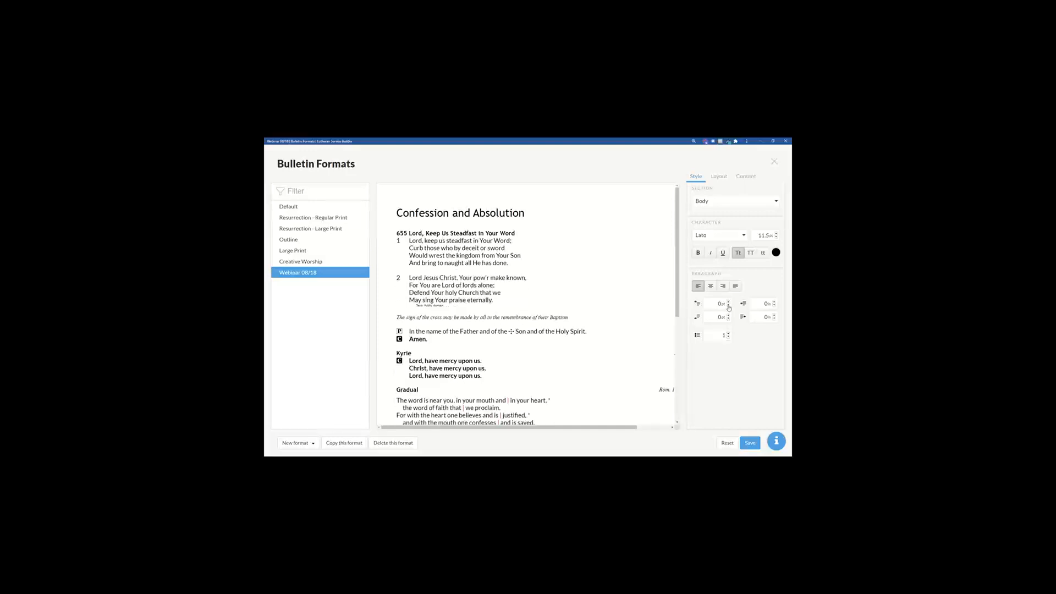
pyautogui.click(729, 332)
pyautogui.click(728, 332)
pyautogui.click(729, 332)
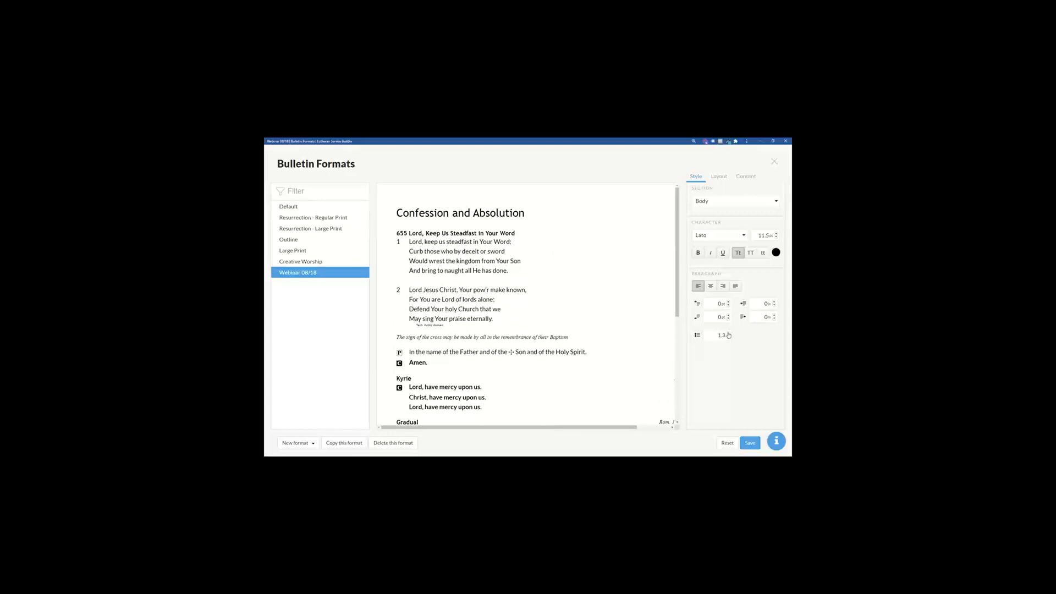
pyautogui.click(729, 338)
pyautogui.click(729, 338)
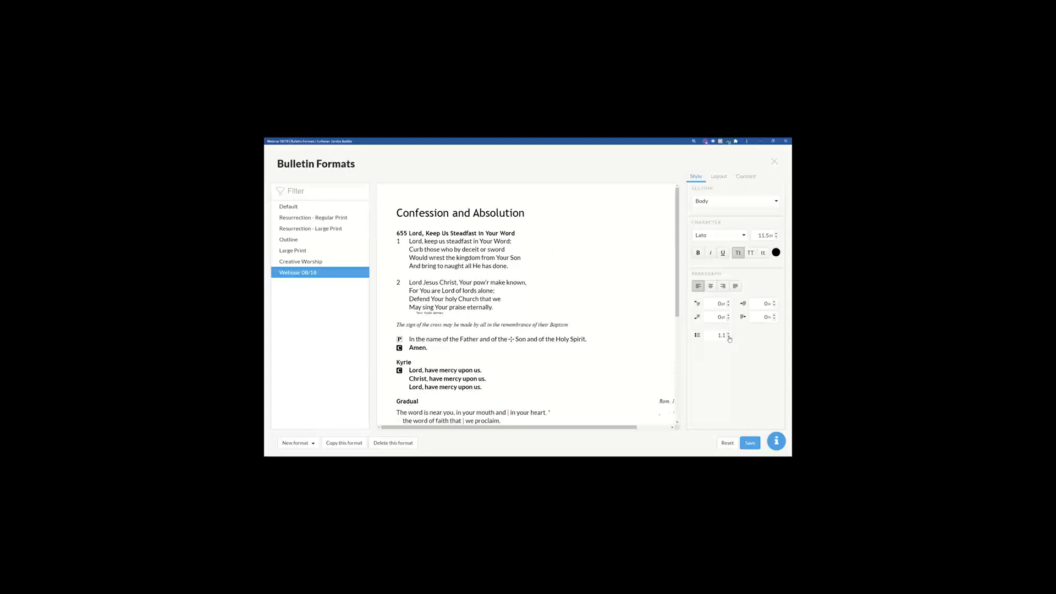
pyautogui.click(729, 337)
pyautogui.click(729, 334)
# Format the Heading section in bold Lato at 24 pt
pyautogui.click(732, 201)
pyautogui.click(714, 226)
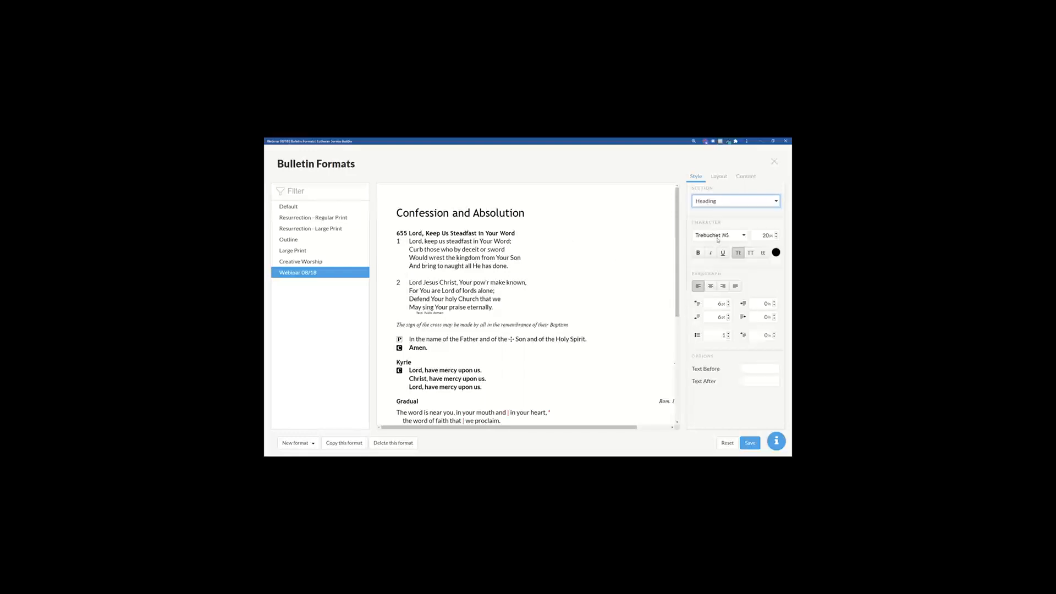
pyautogui.click(718, 237)
pyautogui.write('lato')
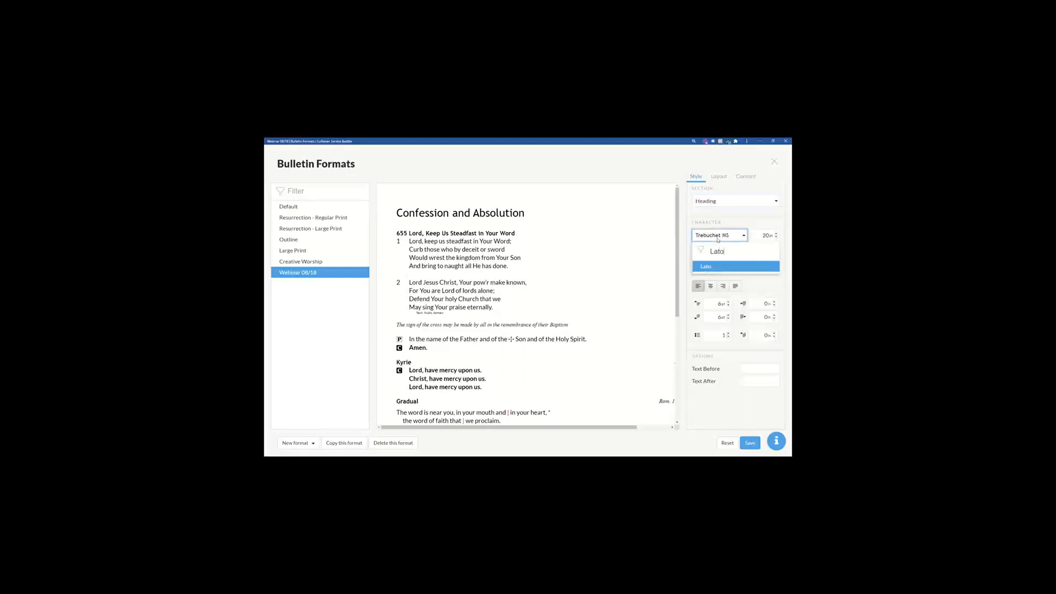
pyautogui.click(719, 269)
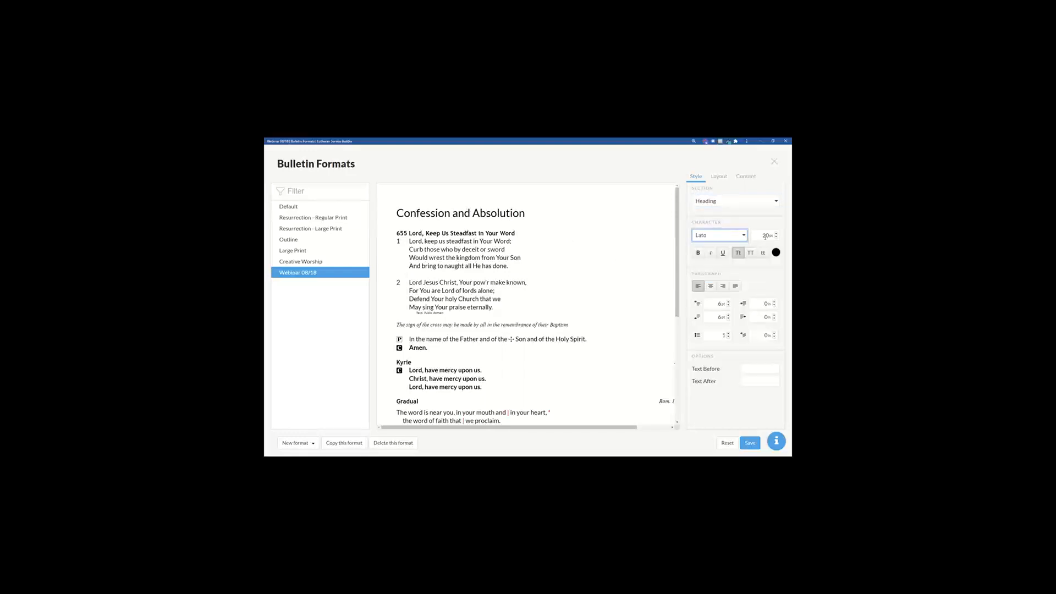
pyautogui.click(765, 237)
pyautogui.write('4')
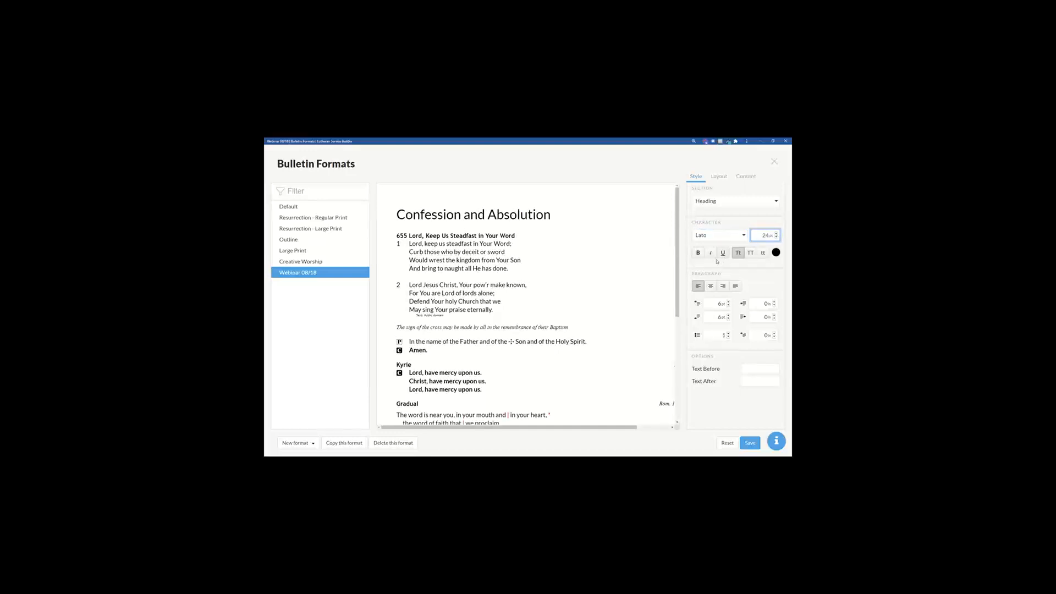
pyautogui.click(697, 253)
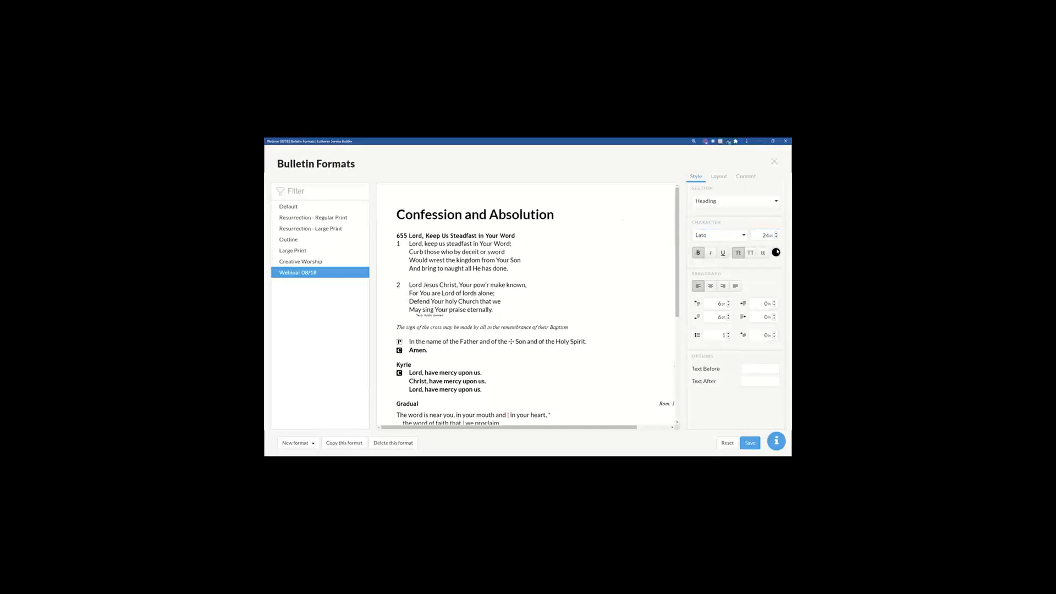
# Change the Heading section's text color to blue
pyautogui.click(777, 252)
pyautogui.moveTo(771, 289)
pyautogui.mouseDown()
pyautogui.moveTo(774, 297)
pyautogui.moveTo(751, 273)
pyautogui.moveTo(761, 275)
pyautogui.mouseUp()
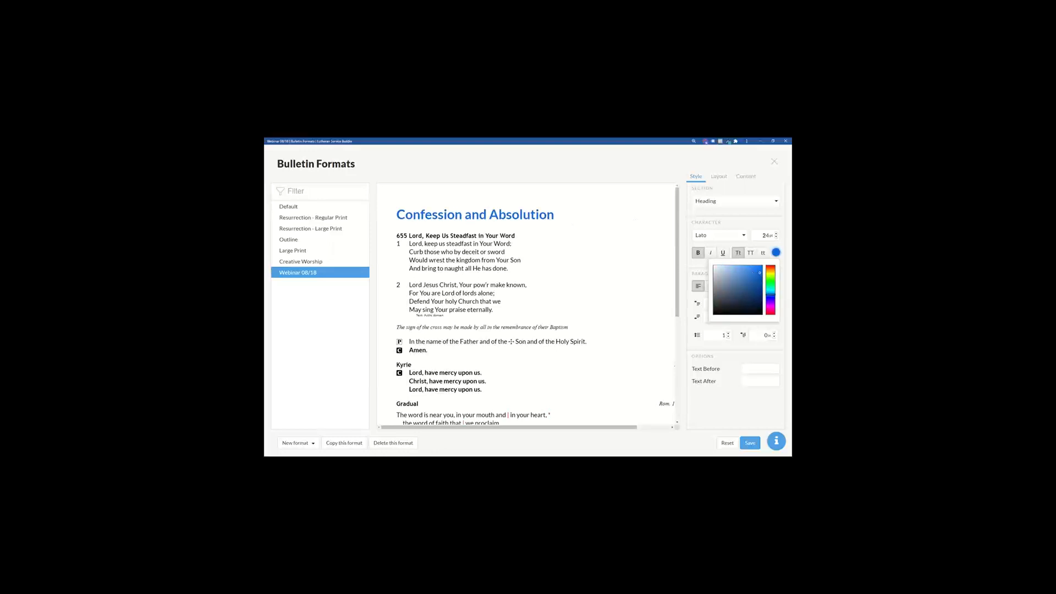
pyautogui.click(775, 251)
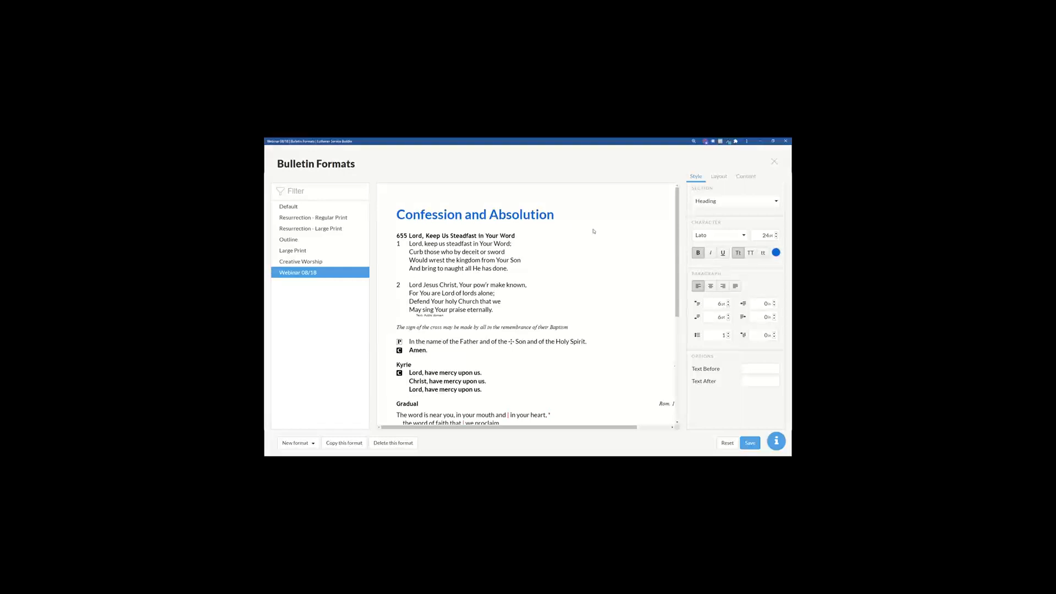
# Add a plus sign as the text before and the text after each heading
pyautogui.click(762, 369)
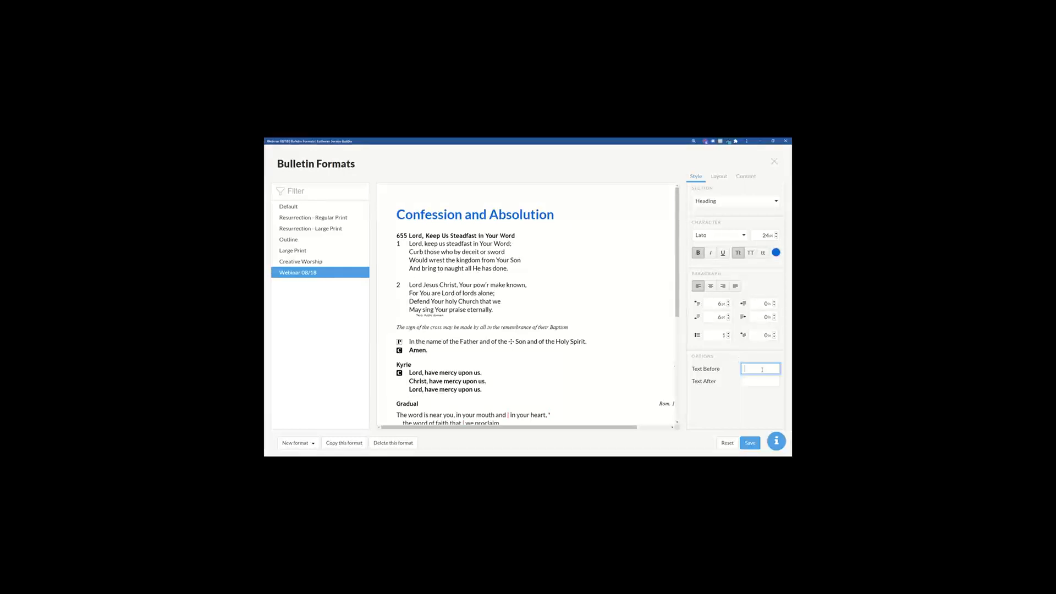
pyautogui.write('+')
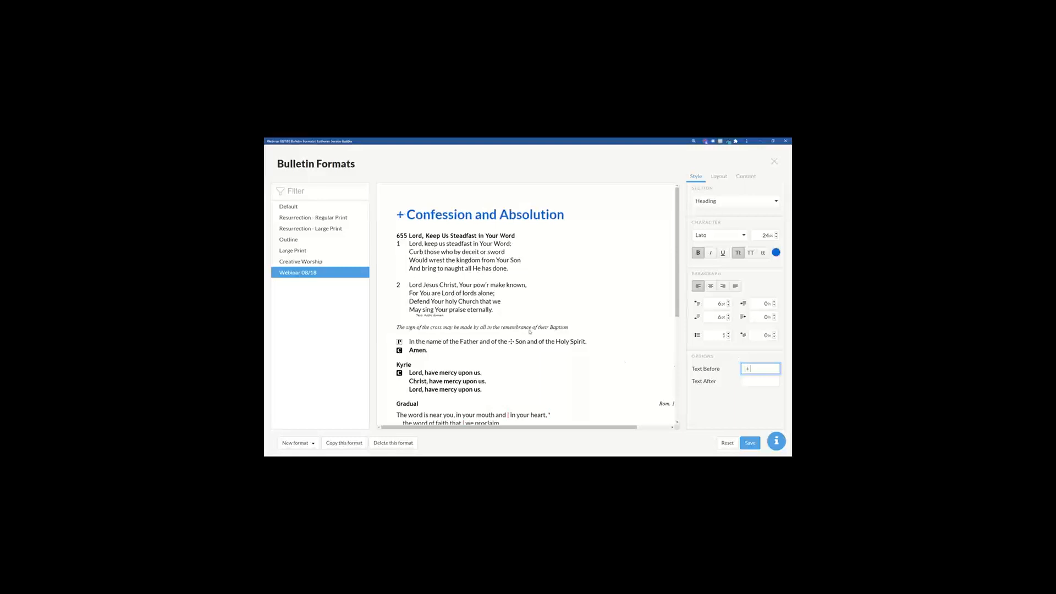
pyautogui.click(768, 381)
pyautogui.write('+')
# Set the Caption section's font to Lato and its size to 13 pt
pyautogui.click(709, 202)
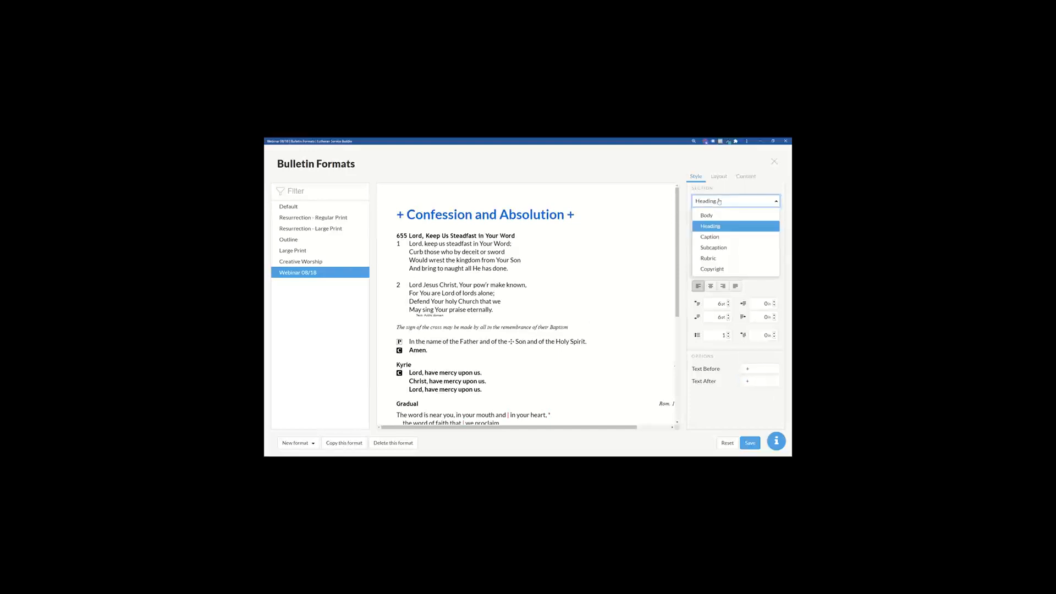
pyautogui.click(710, 237)
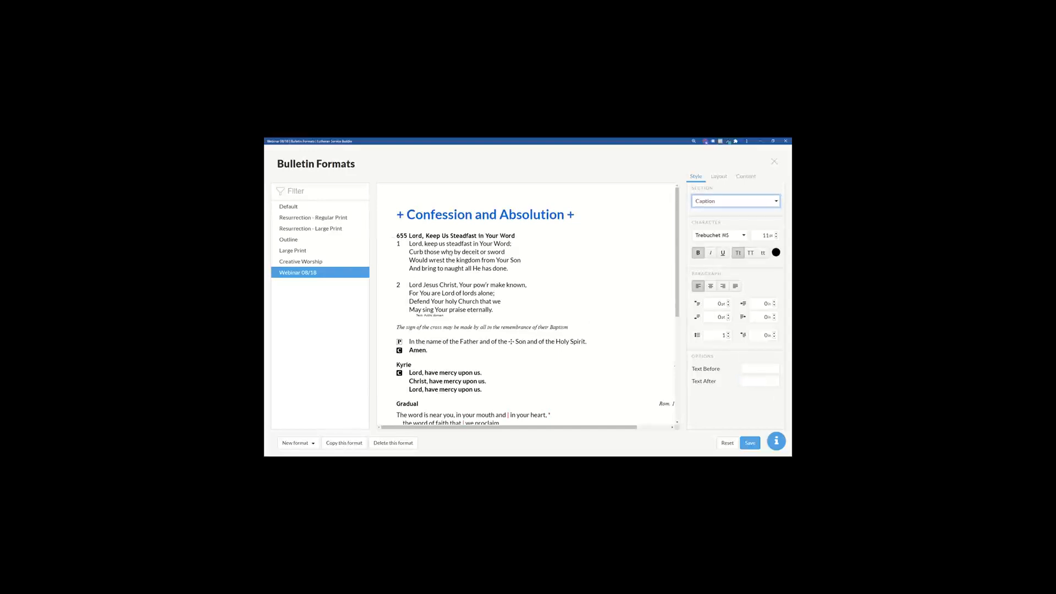
pyautogui.click(717, 237)
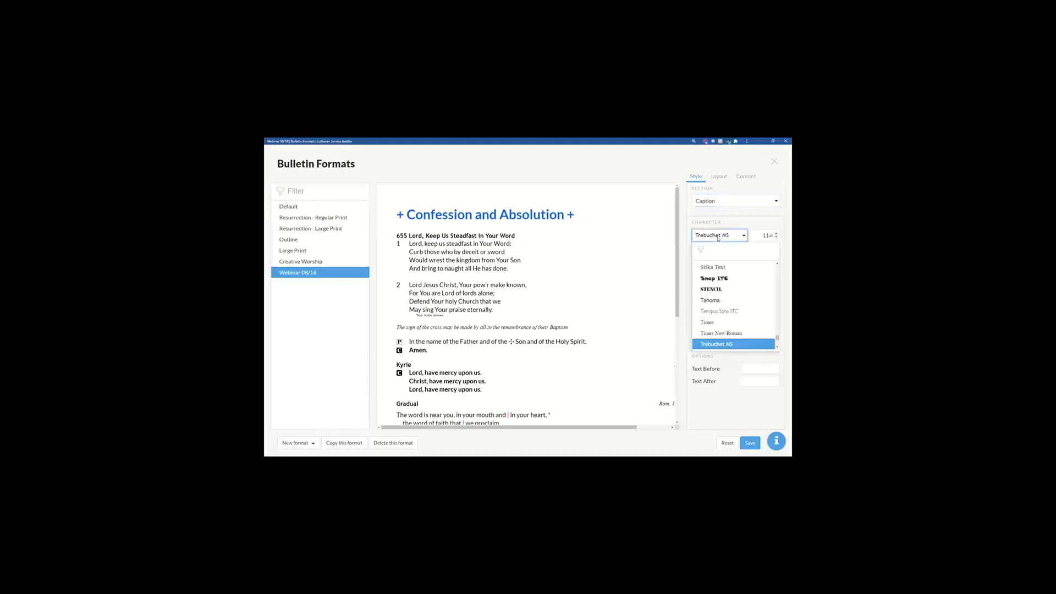
pyautogui.write('Lato')
pyautogui.click(743, 268)
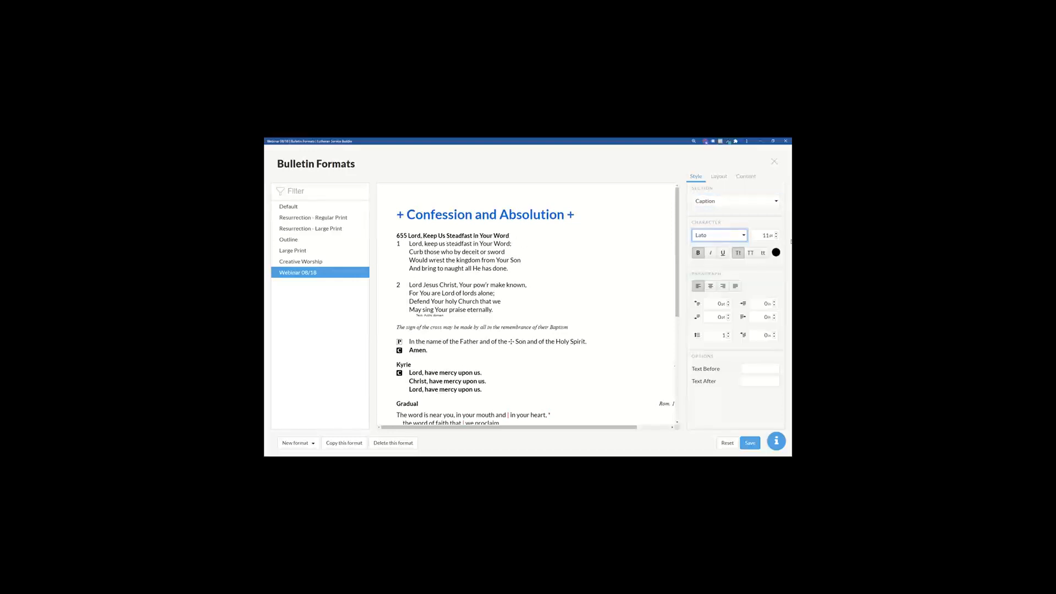
pyautogui.click(776, 234)
pyautogui.click(776, 233)
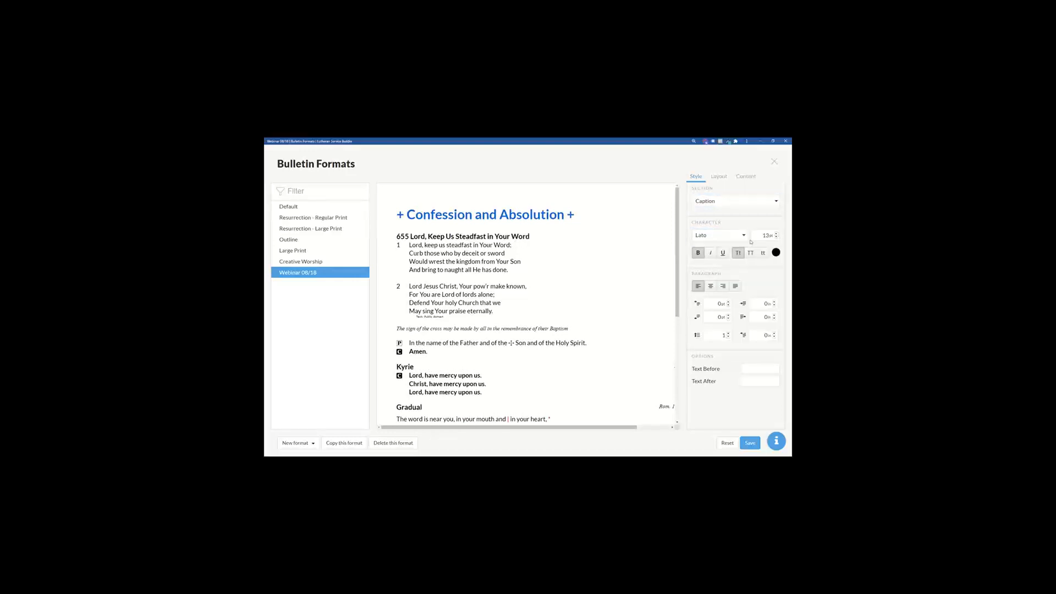
# Try the captions without bold and in all capitals, restoring bold and normal capitalization
pyautogui.click(698, 253)
pyautogui.click(699, 253)
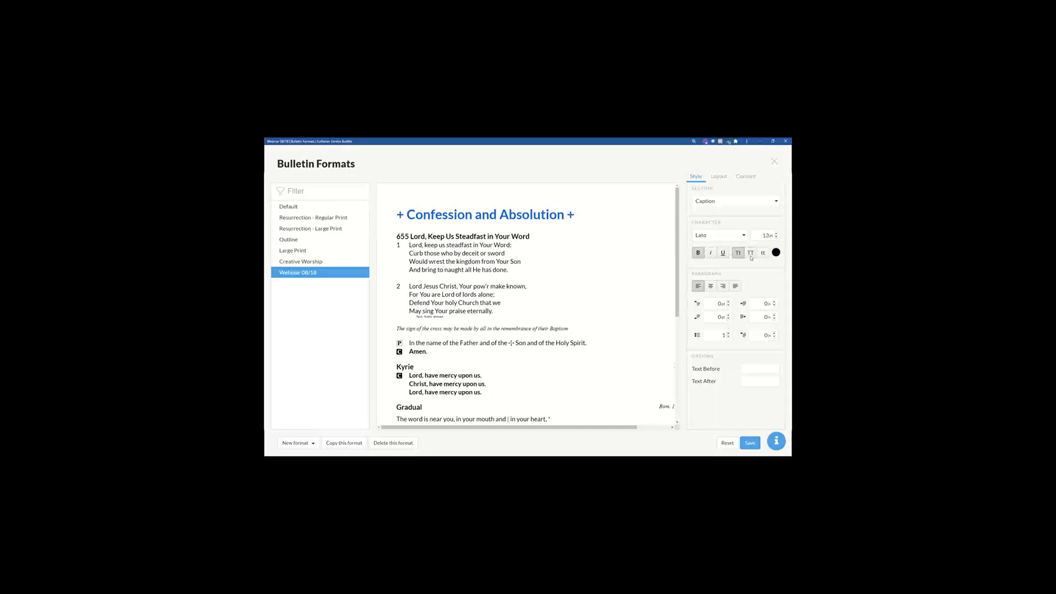
pyautogui.click(752, 254)
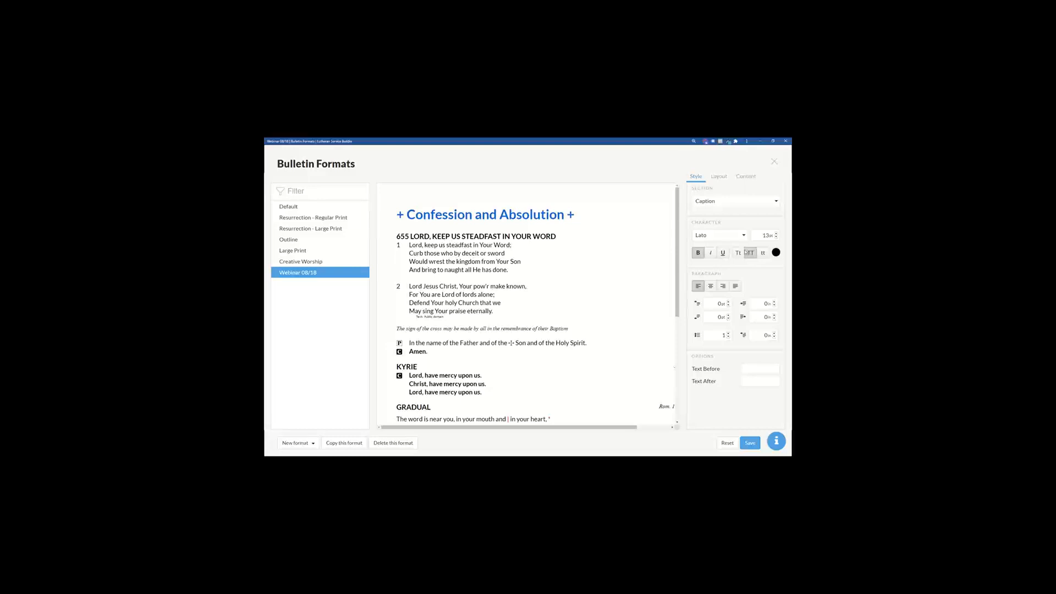
pyautogui.click(738, 254)
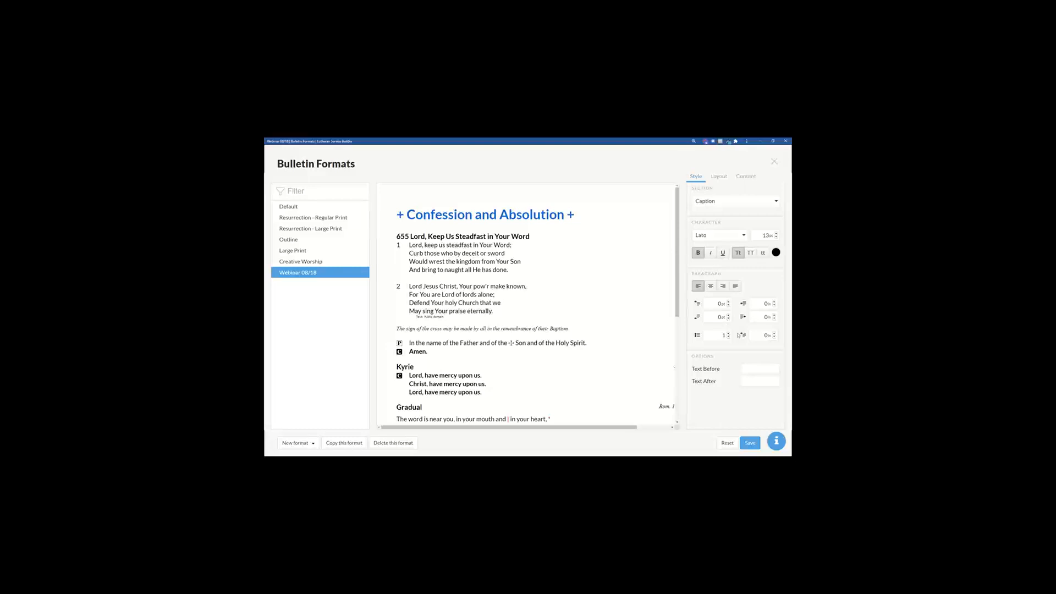
# Set the space after the captions to 12 pt
pyautogui.click(729, 318)
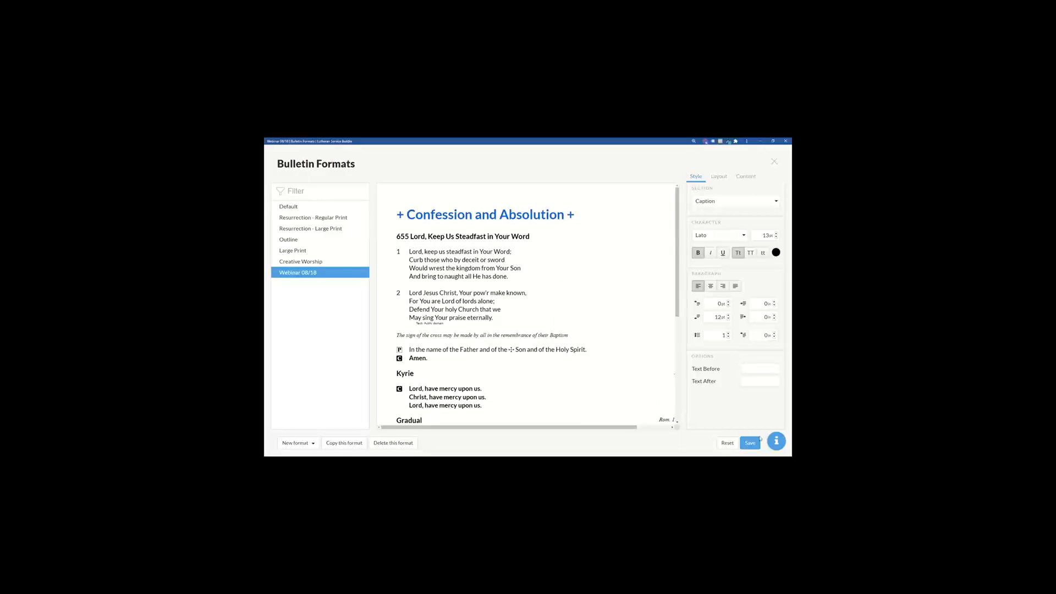
# Change the Subcaption section's font to Lato
pyautogui.click(721, 204)
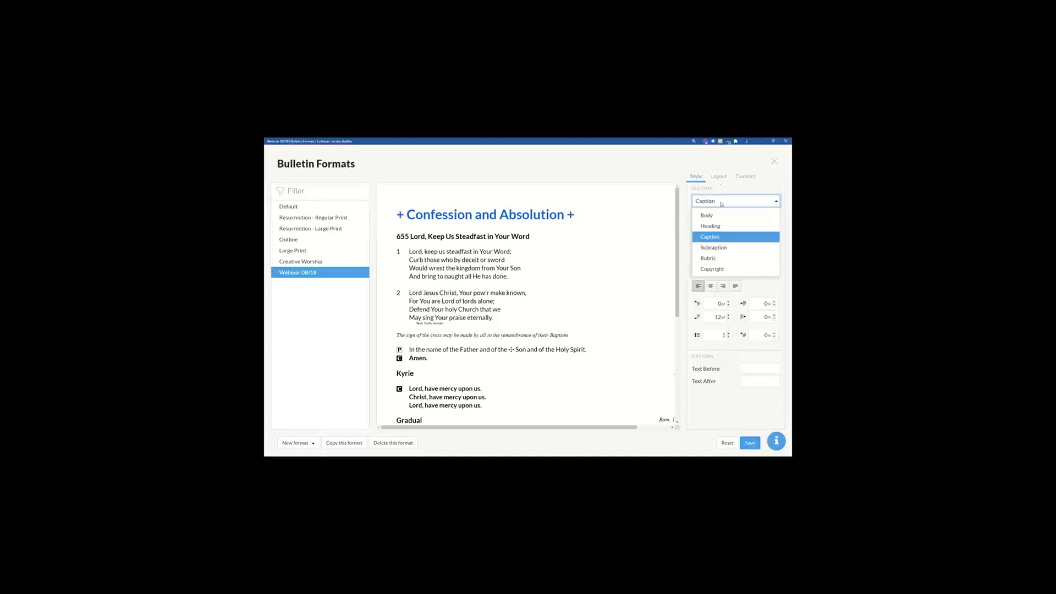
pyautogui.click(721, 248)
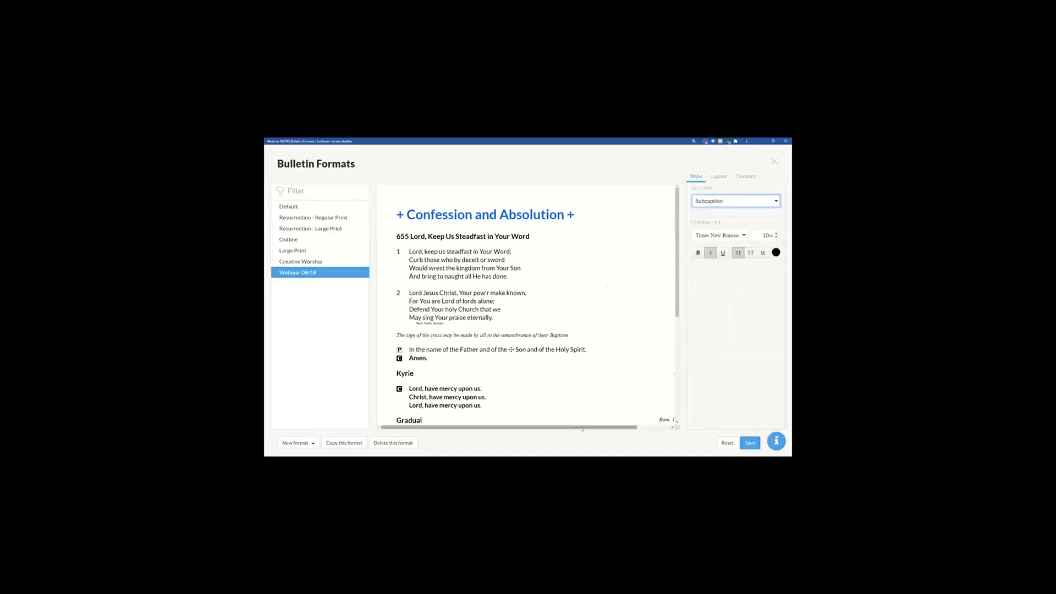
pyautogui.moveTo(581, 429); pyautogui.dragTo(637, 356)
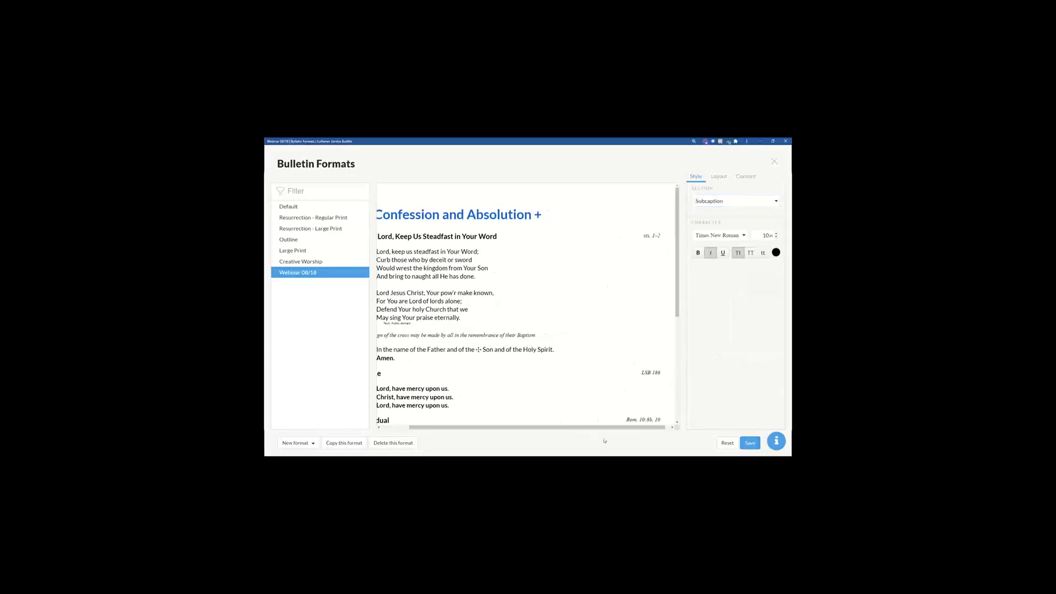
pyautogui.click(720, 240)
pyautogui.write('Lato')
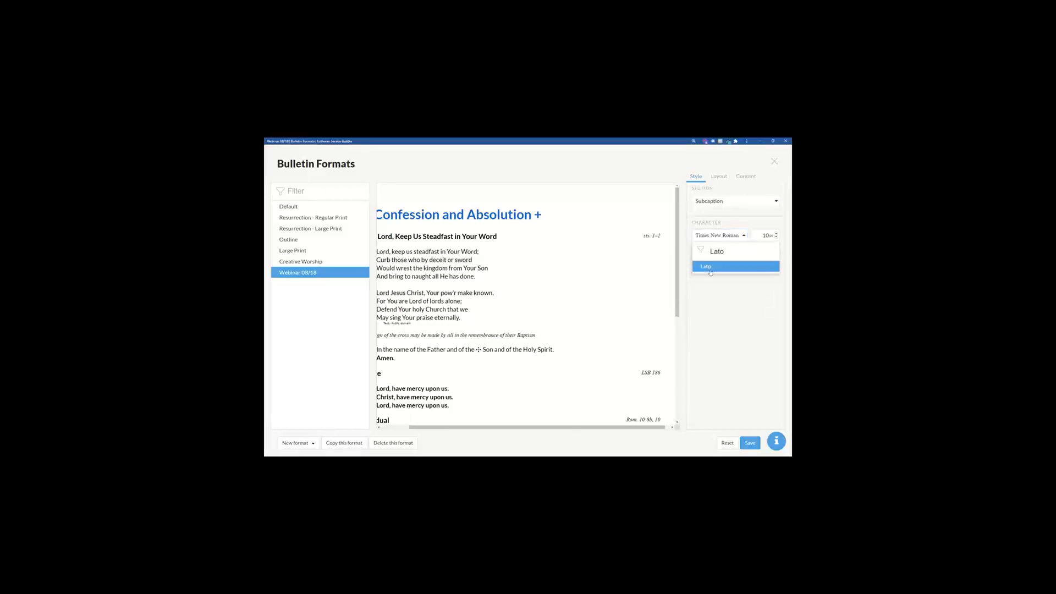
pyautogui.click(731, 266)
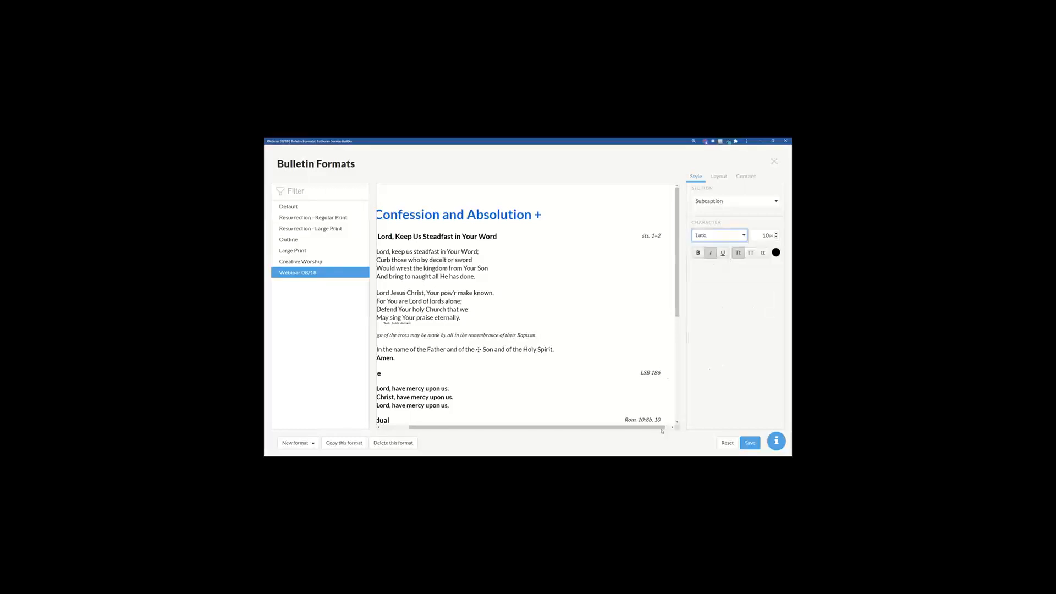
pyautogui.moveTo(661, 429); pyautogui.dragTo(633, 429)
# Set the Rubric section's font to Lato and its size to 11 pt
pyautogui.click(717, 202)
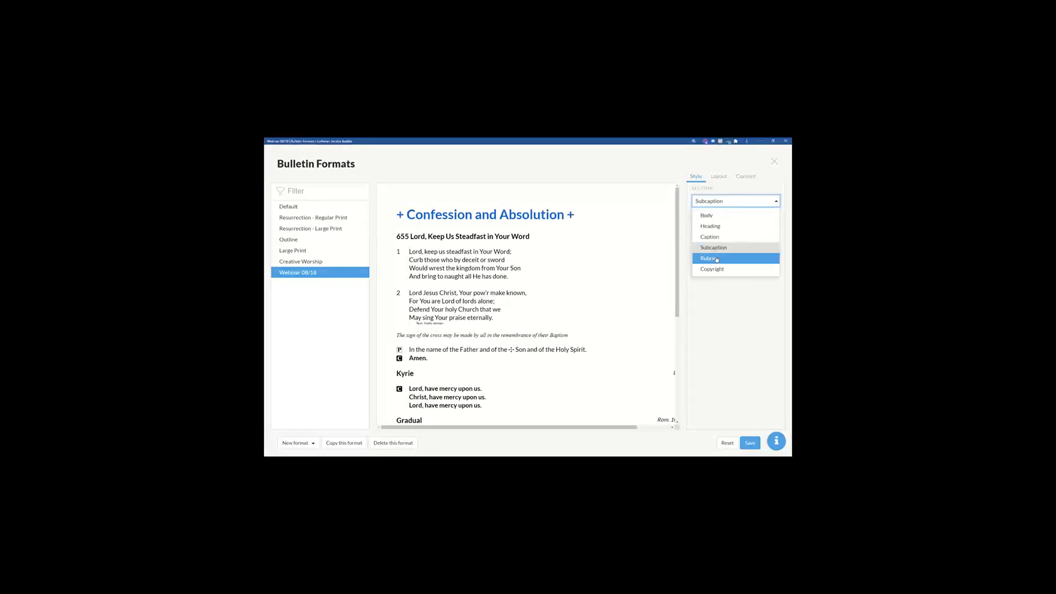
pyautogui.click(717, 259)
pyautogui.scroll(-1, 456, 333)
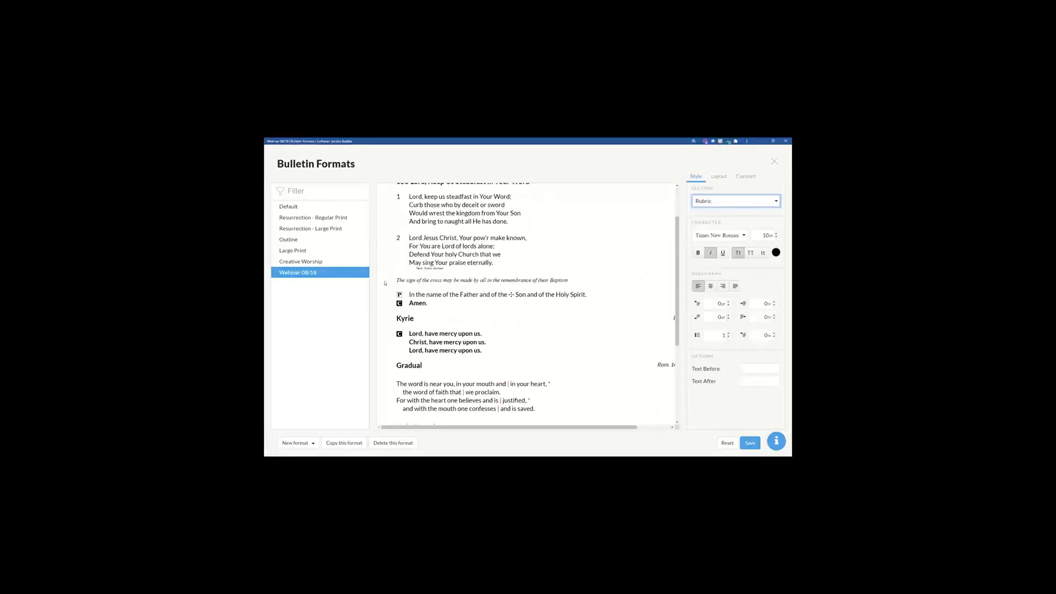
pyautogui.click(721, 236)
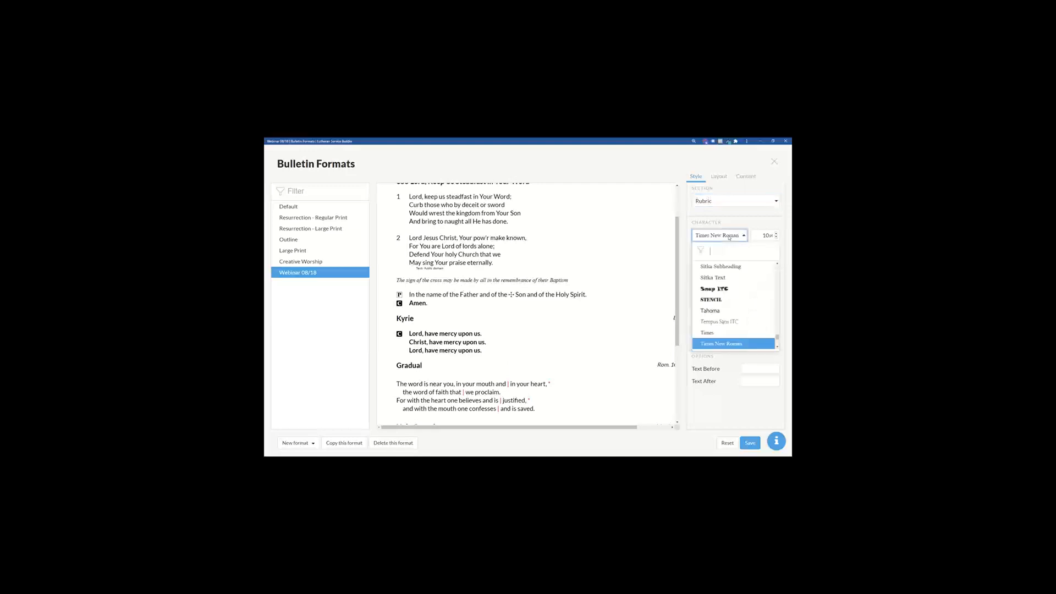
pyautogui.write('Lato')
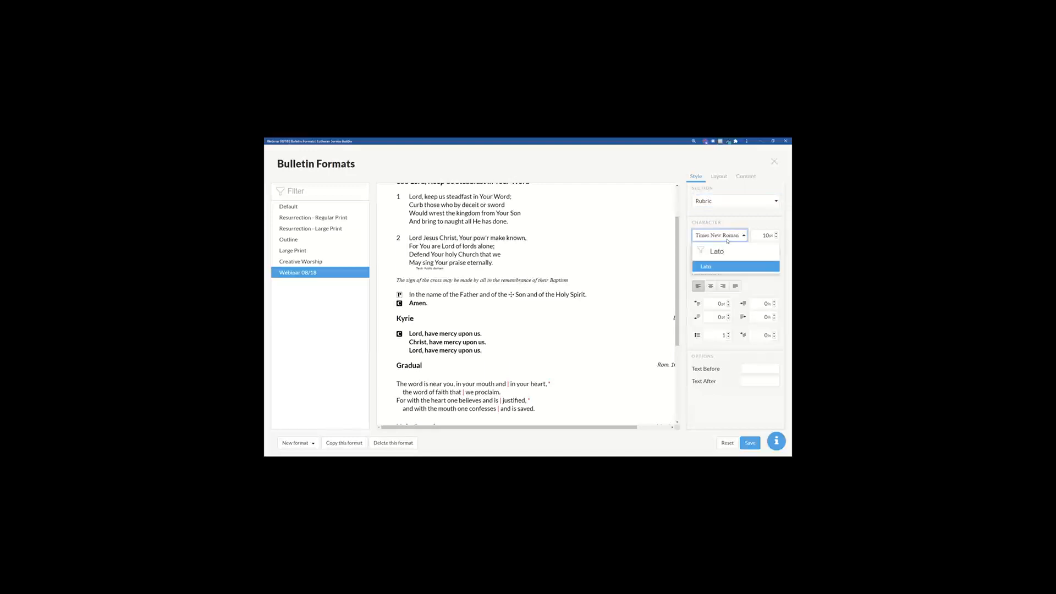
pyautogui.click(714, 268)
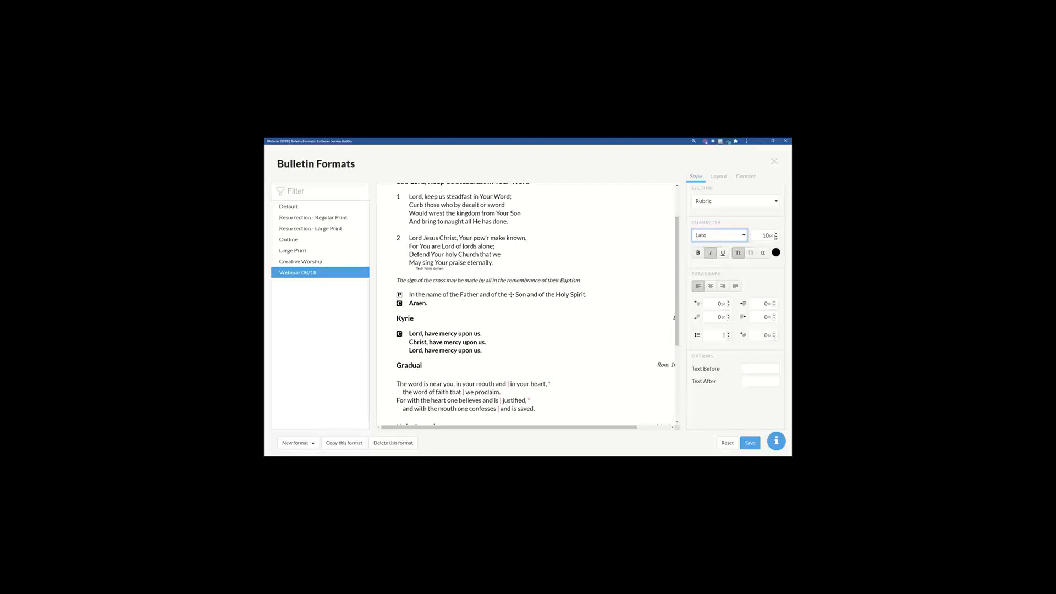
pyautogui.click(776, 233)
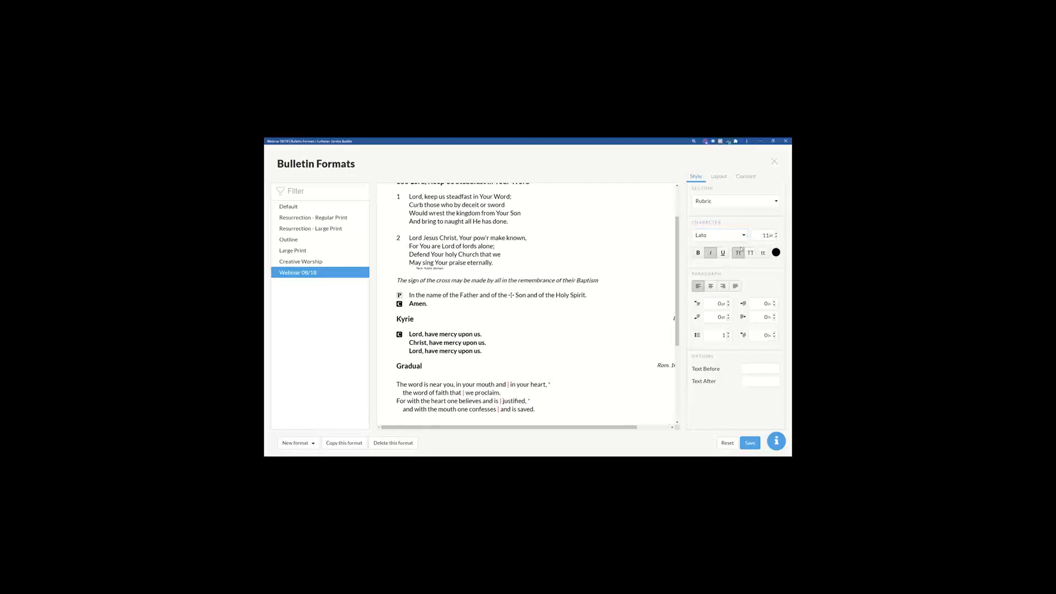
# Change the Rubric section's text color to red
pyautogui.click(776, 253)
pyautogui.click(760, 275)
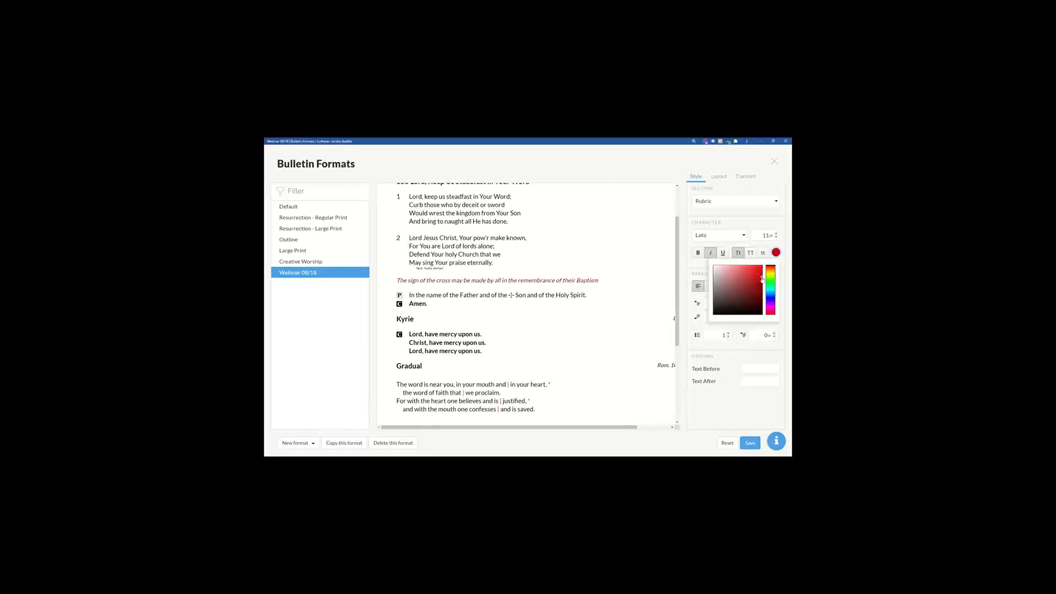
pyautogui.click(785, 245)
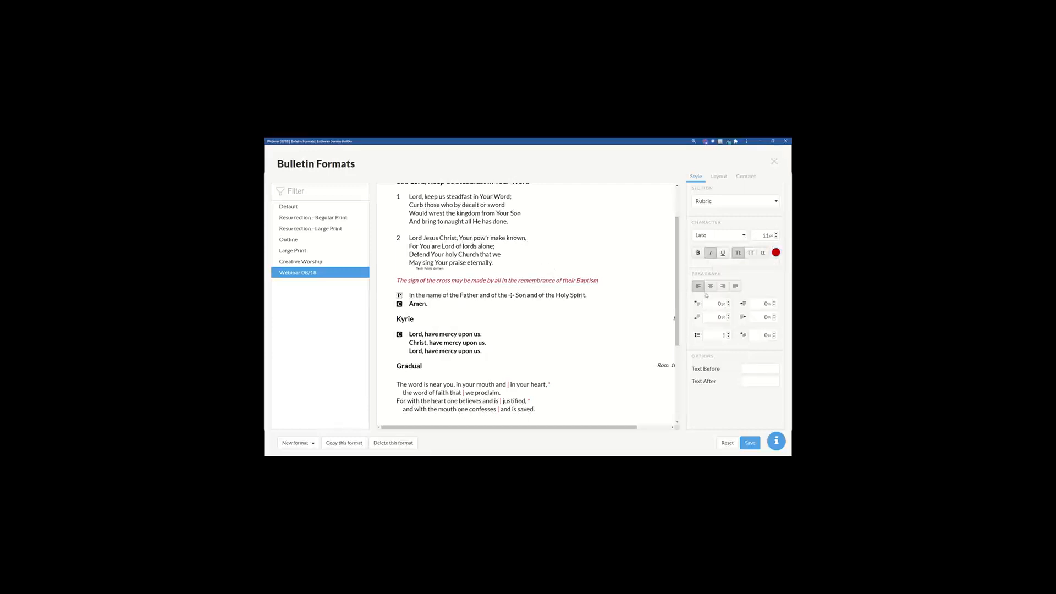
# Set the Copyright section's text to 7 pt Lato italic
pyautogui.scroll(-1, 550, 297)
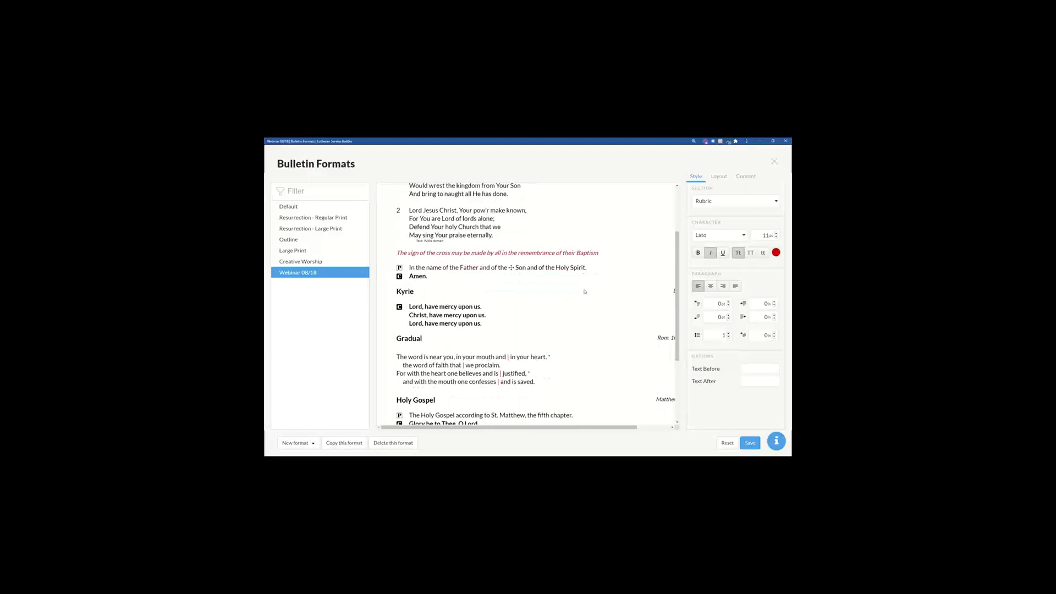
pyautogui.click(740, 198)
pyautogui.click(726, 266)
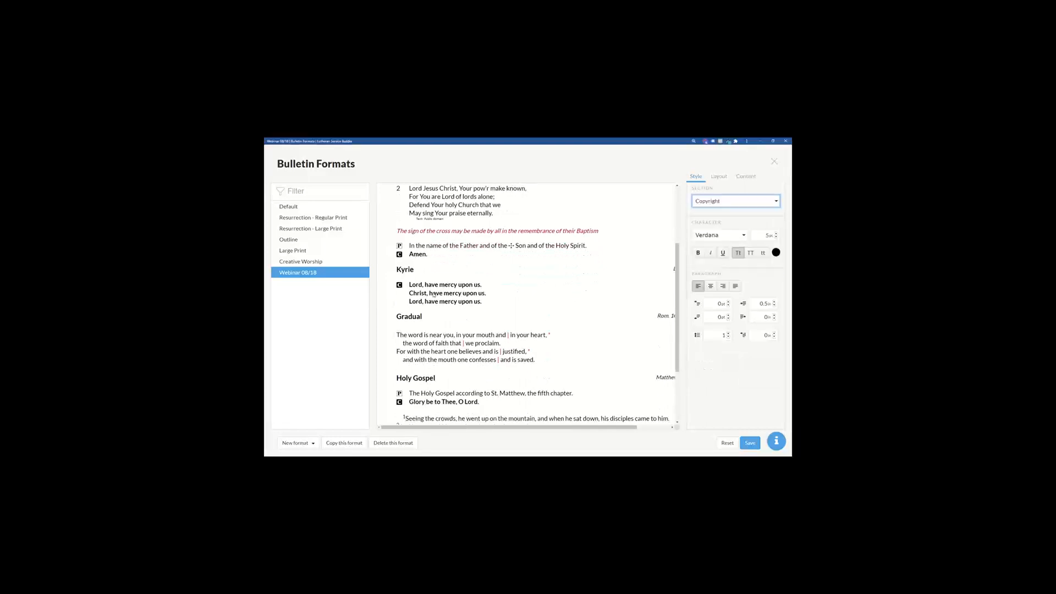
pyautogui.scroll(4, 445, 314)
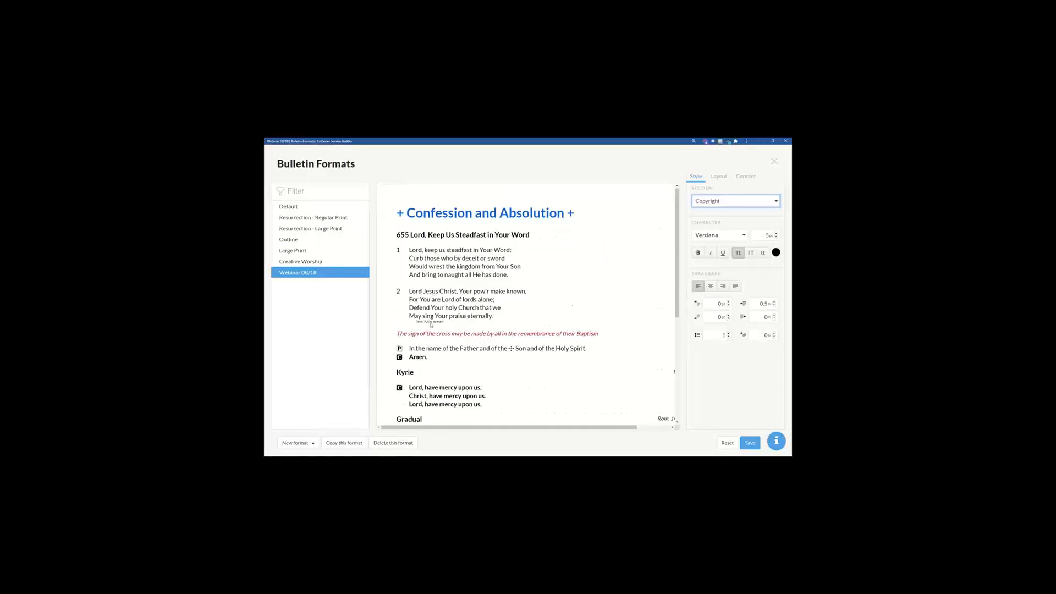
pyautogui.click(713, 236)
pyautogui.write('Lato')
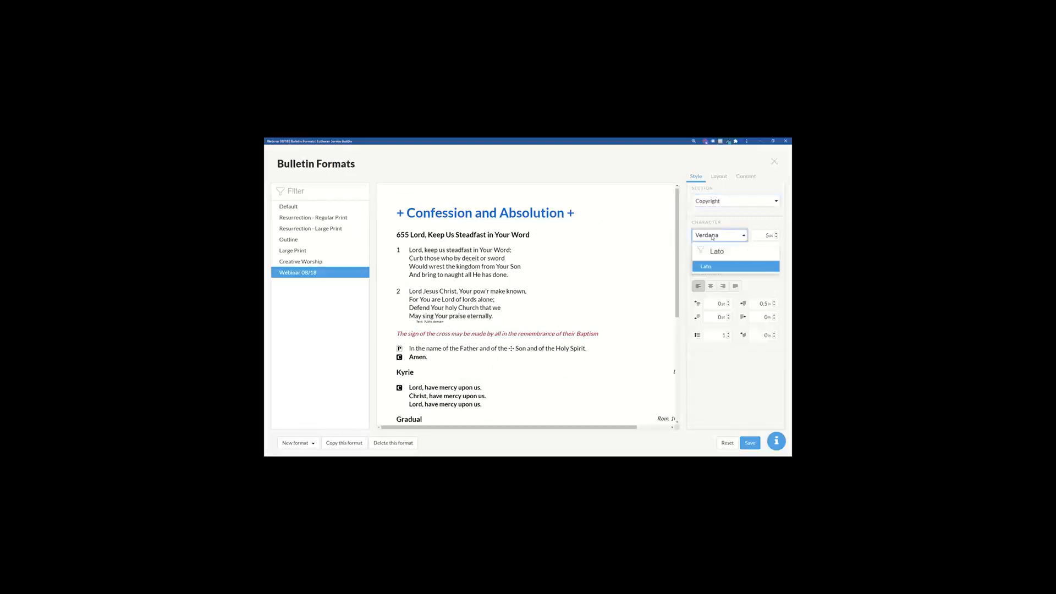
pyautogui.click(716, 268)
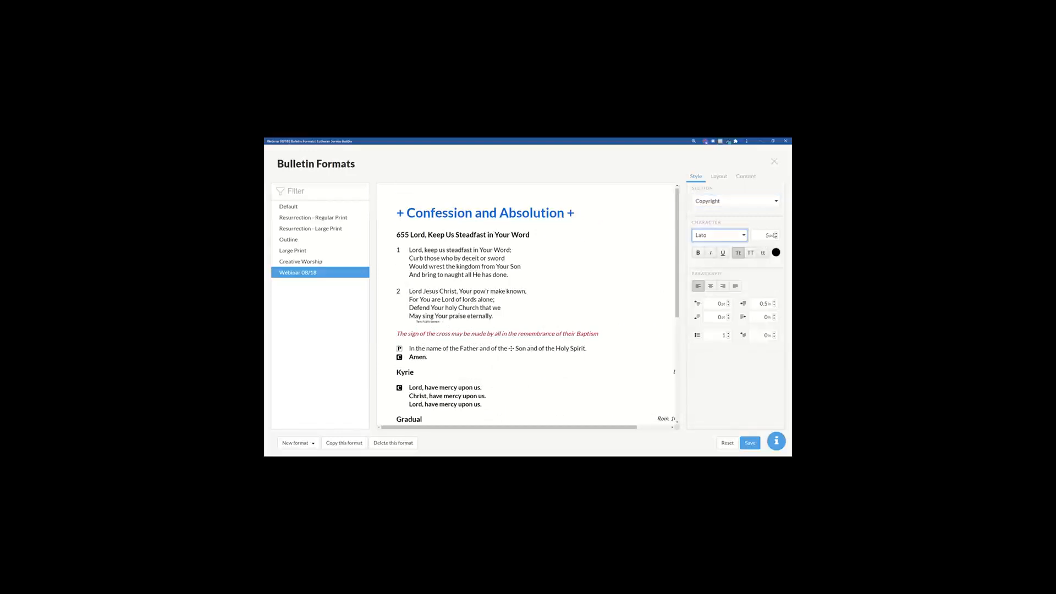
pyautogui.click(776, 233)
pyautogui.click(776, 233)
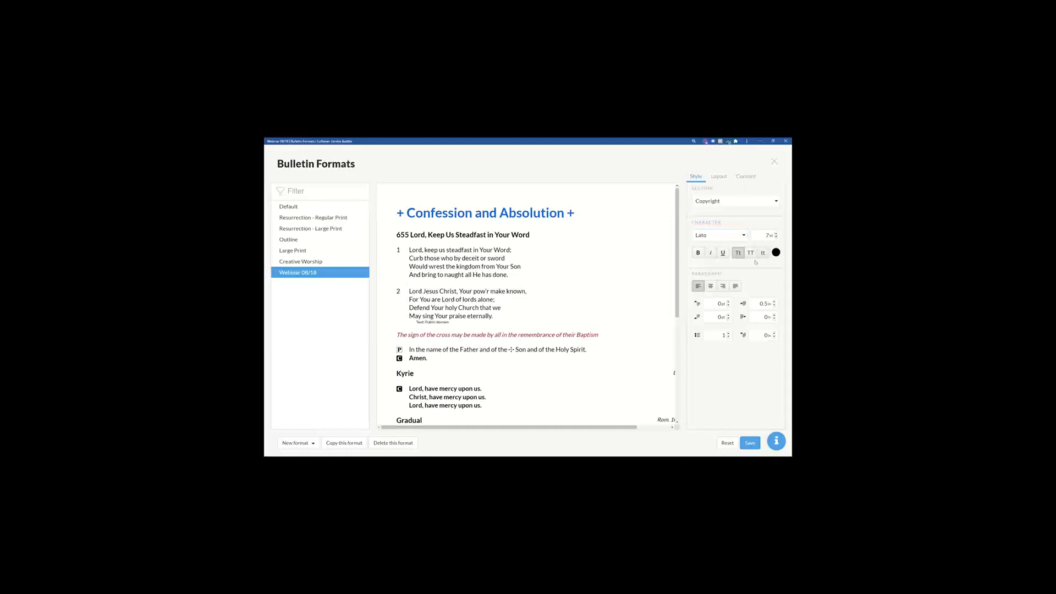
pyautogui.click(711, 253)
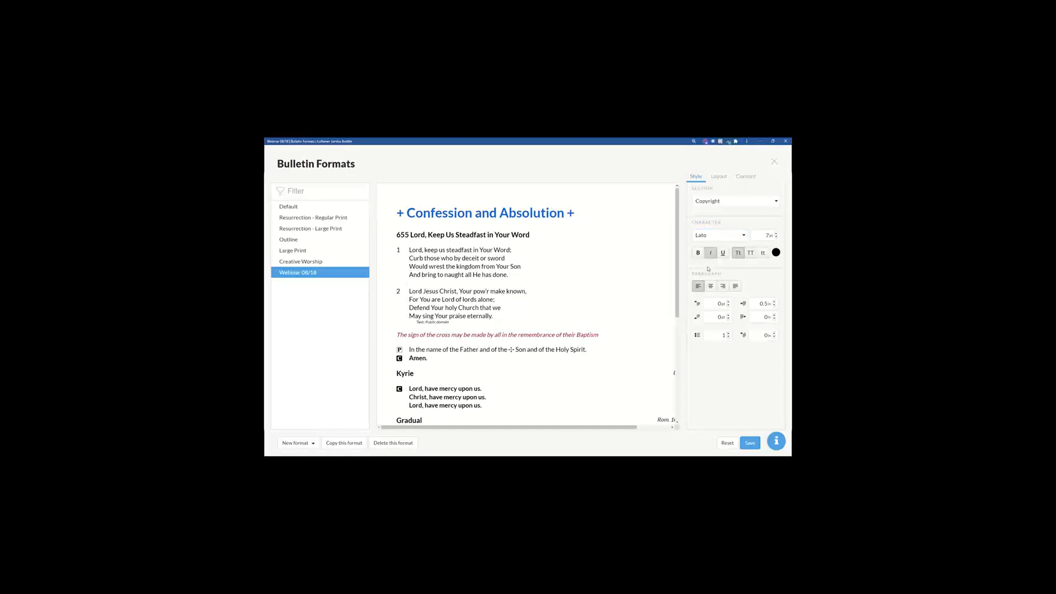
# Set the Copyright section's left indent to 0 in and its space before to 6 pt
pyautogui.click(775, 305)
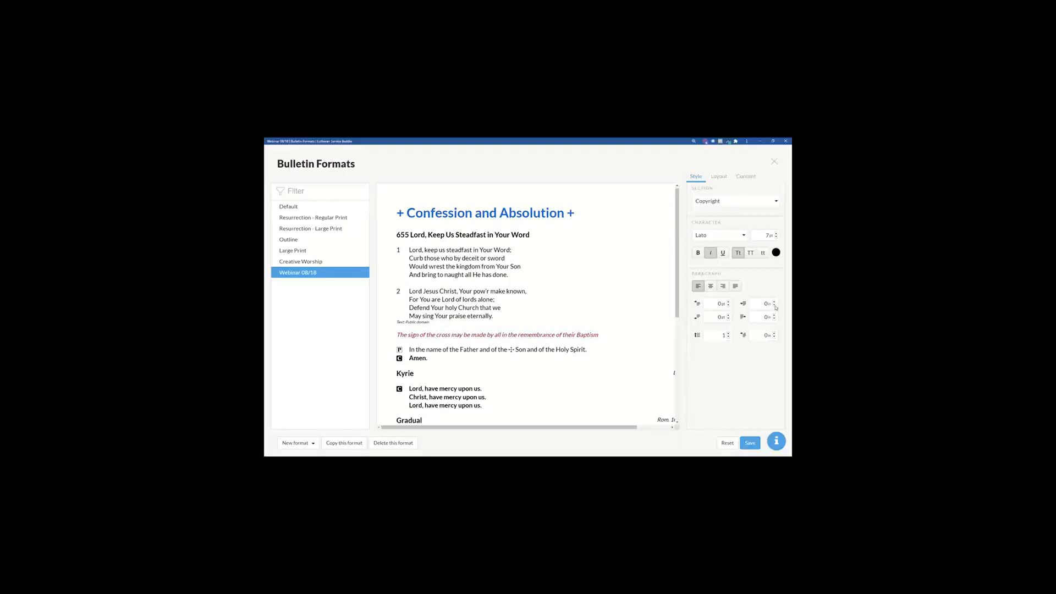
pyautogui.click(728, 302)
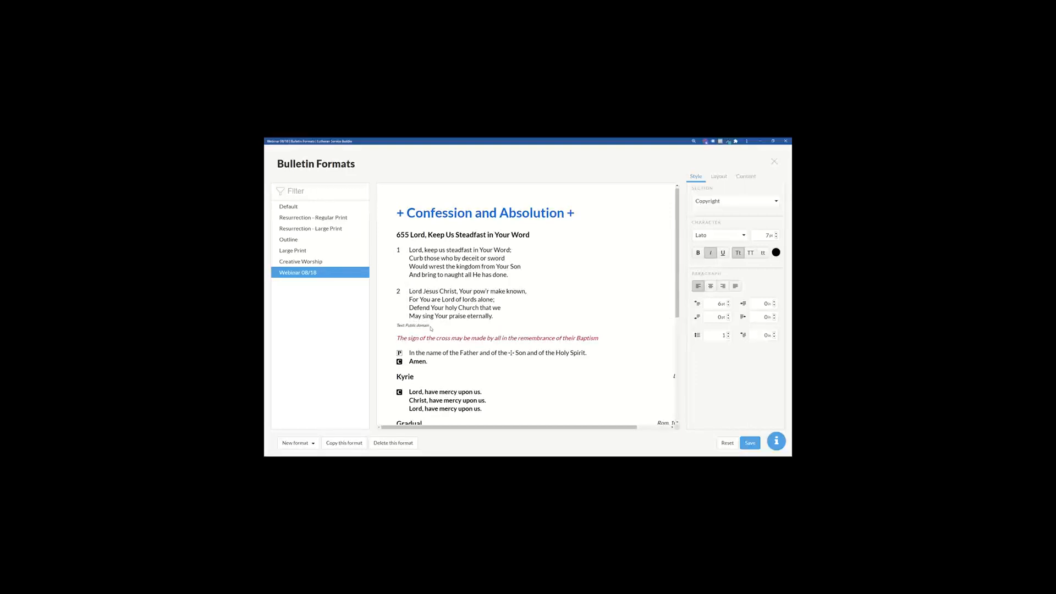
# Change the Copyright section's text color to gray and check it in the bulletin preview
pyautogui.click(776, 253)
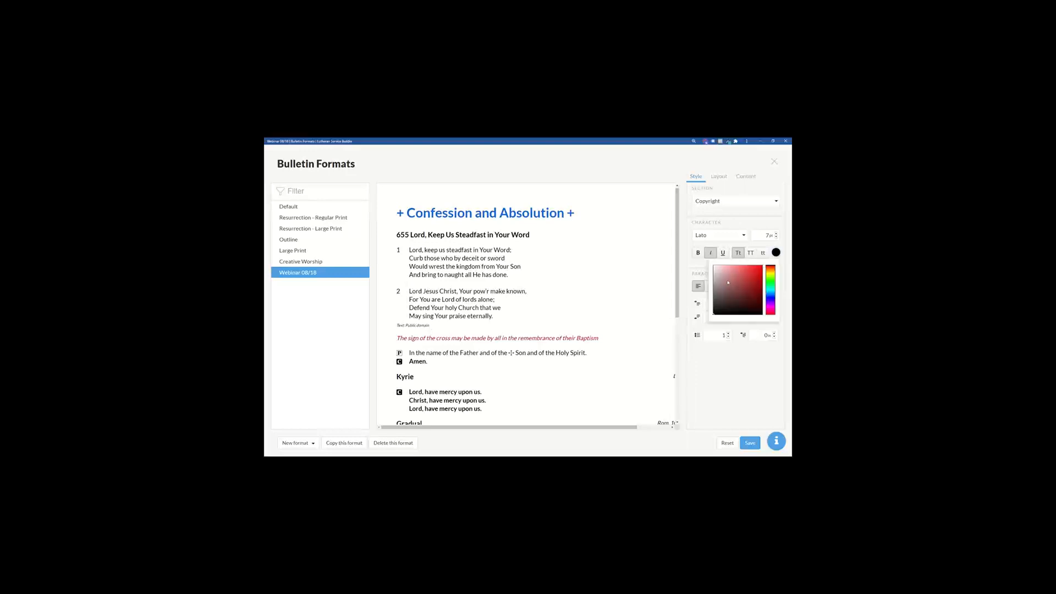
pyautogui.moveTo(728, 282); pyautogui.dragTo(713, 295)
pyautogui.click(458, 297)
pyautogui.scroll(-3, 480, 275)
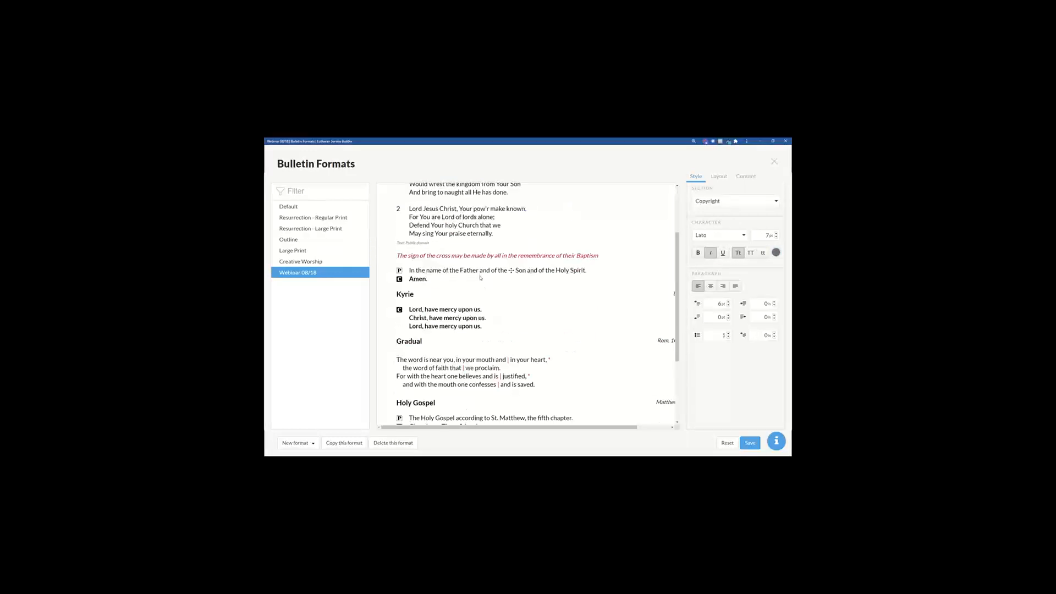
pyautogui.scroll(3, 497, 285)
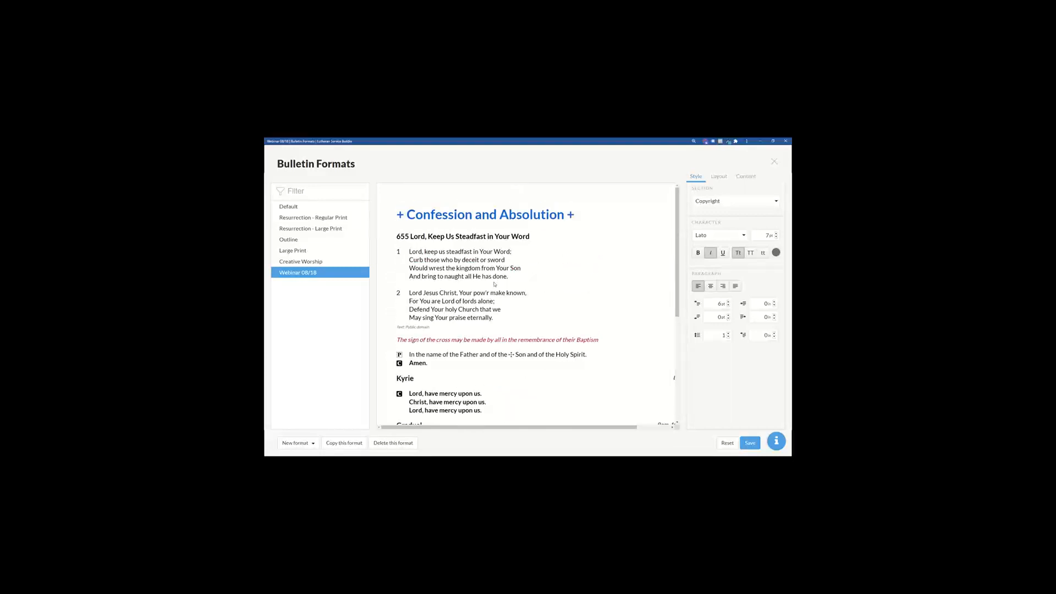
# Try right and centered alignment for the copyright text, returning it to left alignment
pyautogui.click(724, 287)
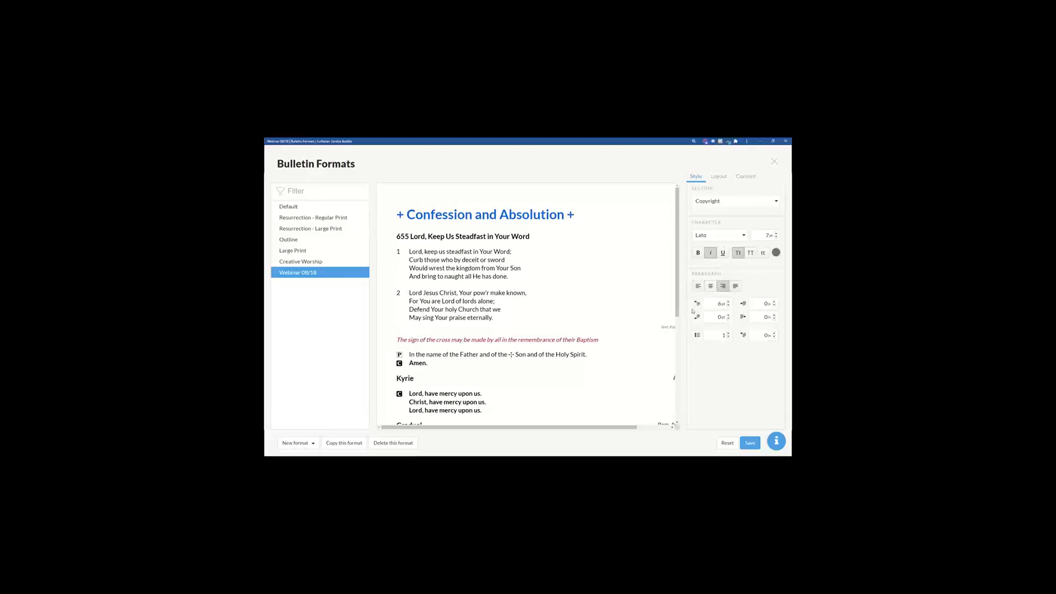
pyautogui.click(711, 286)
pyautogui.click(698, 286)
pyautogui.scroll(-4, 418, 314)
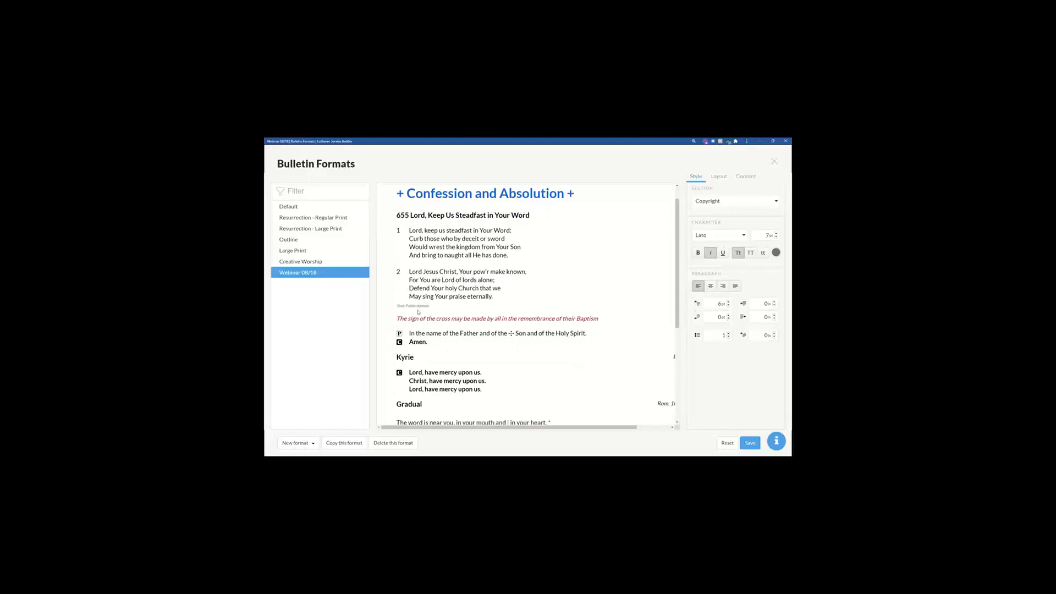
pyautogui.scroll(4, 418, 312)
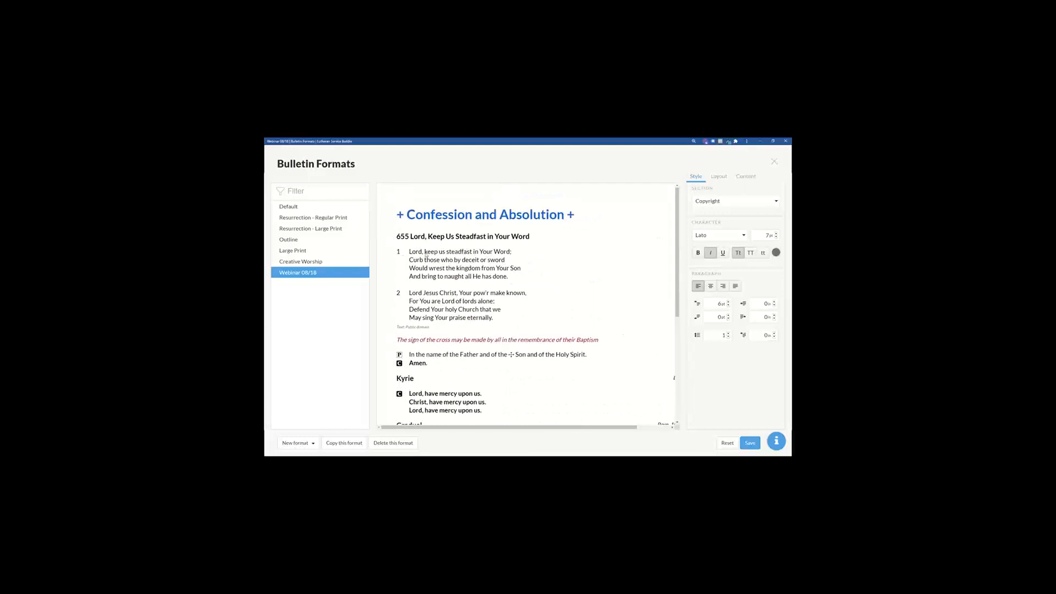
# Save the format and set its page size to Legal (8.5" x 14")
pyautogui.click(751, 444)
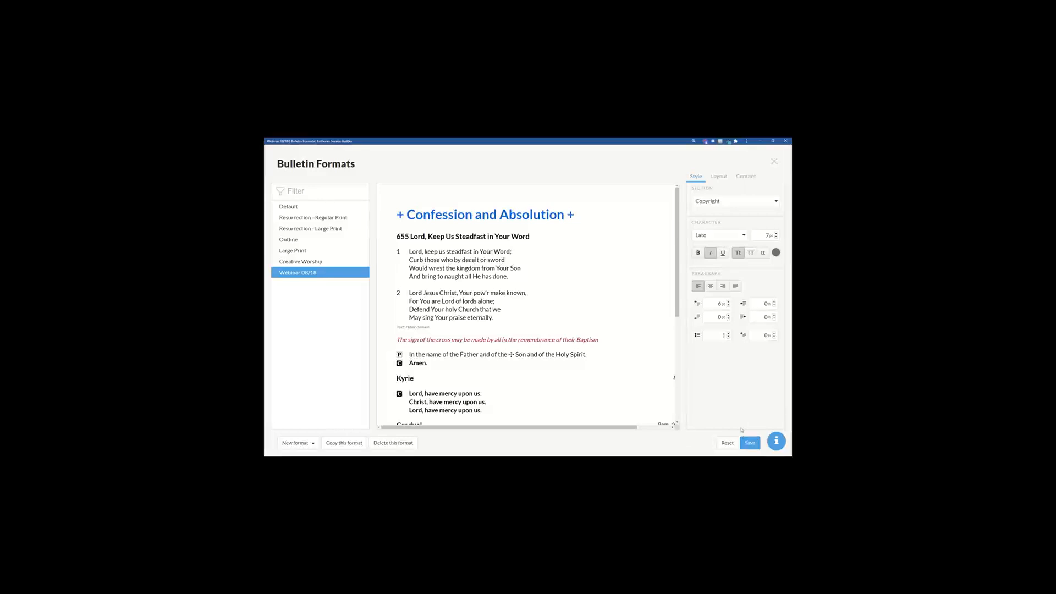
pyautogui.click(718, 183)
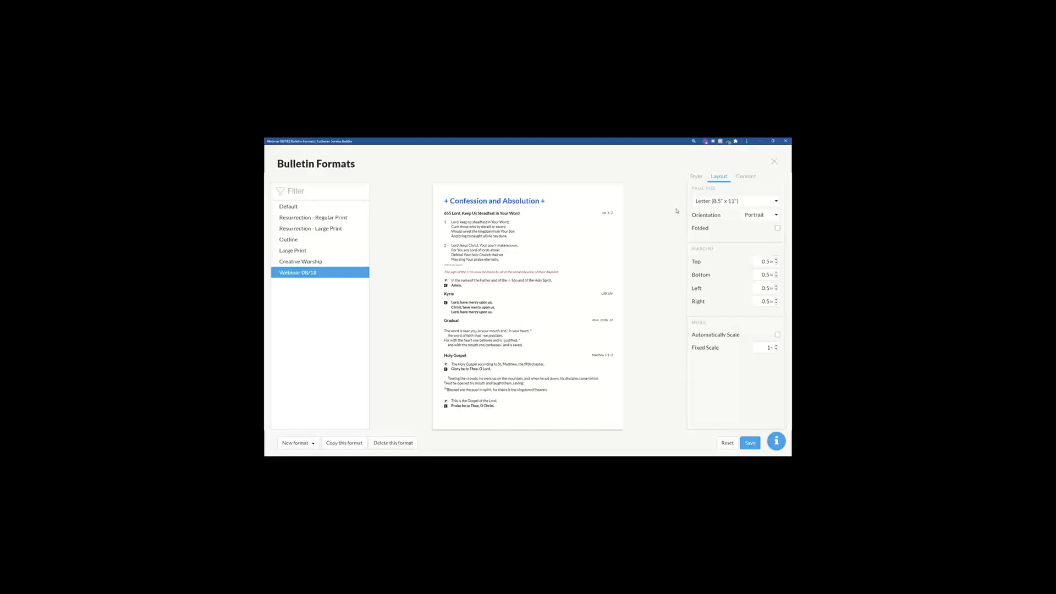
pyautogui.click(711, 206)
pyautogui.click(719, 227)
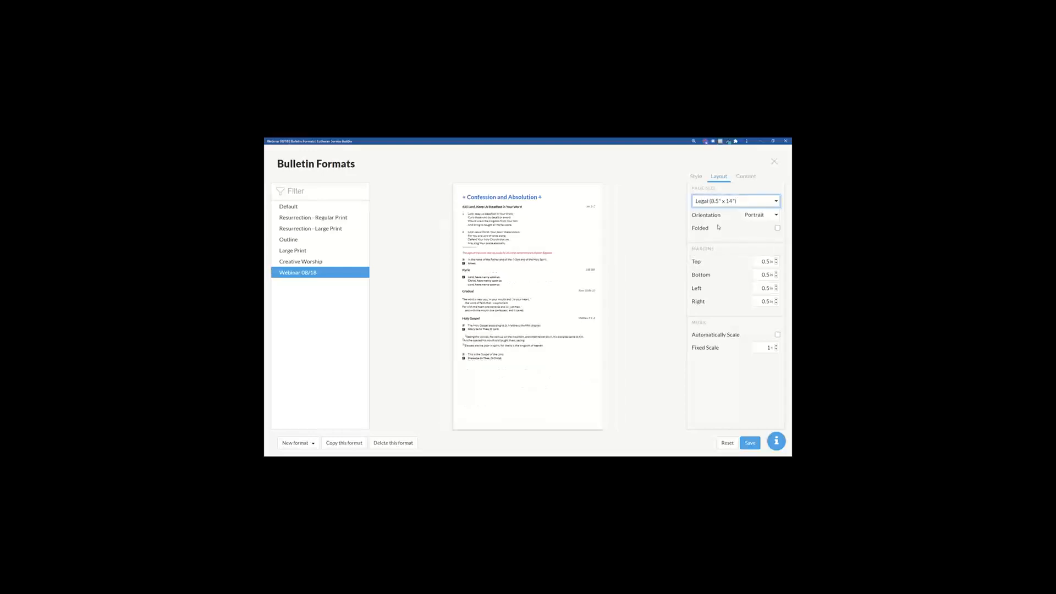
# Set the page orientation to Landscape and make the layout folded
pyautogui.click(756, 215)
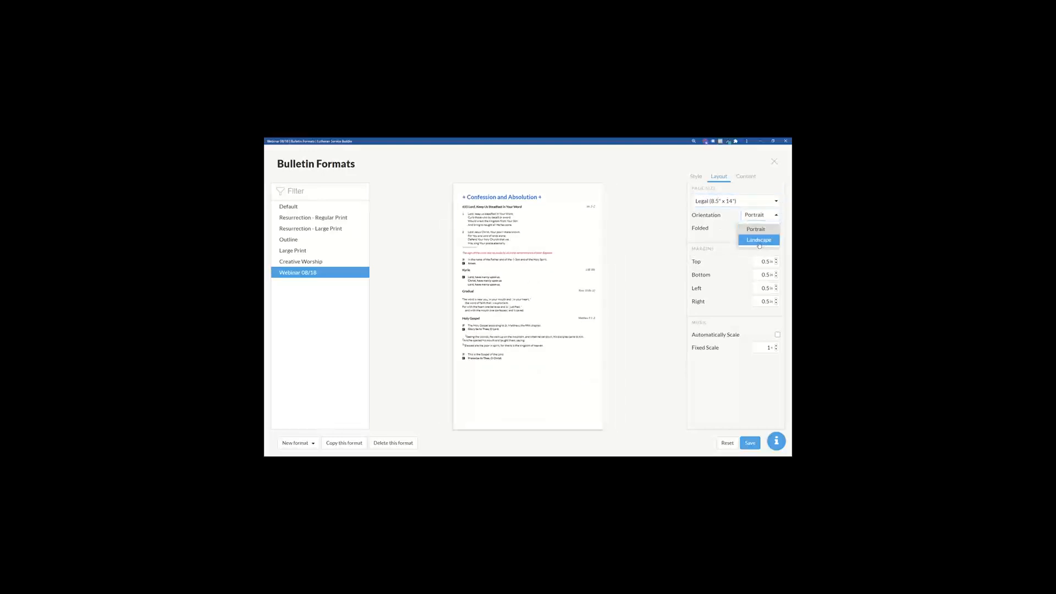
pyautogui.click(754, 239)
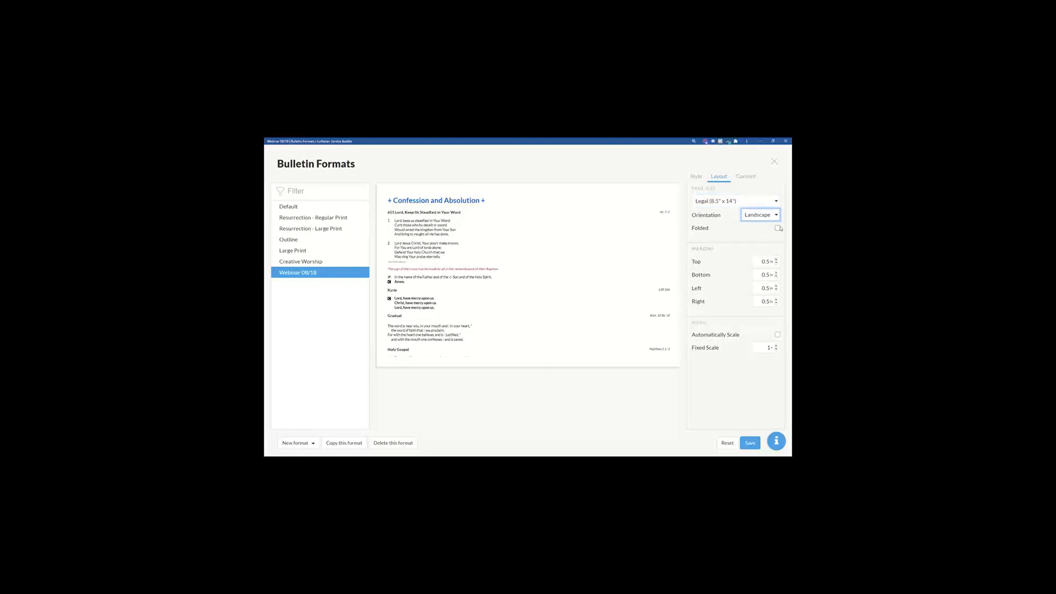
pyautogui.click(778, 228)
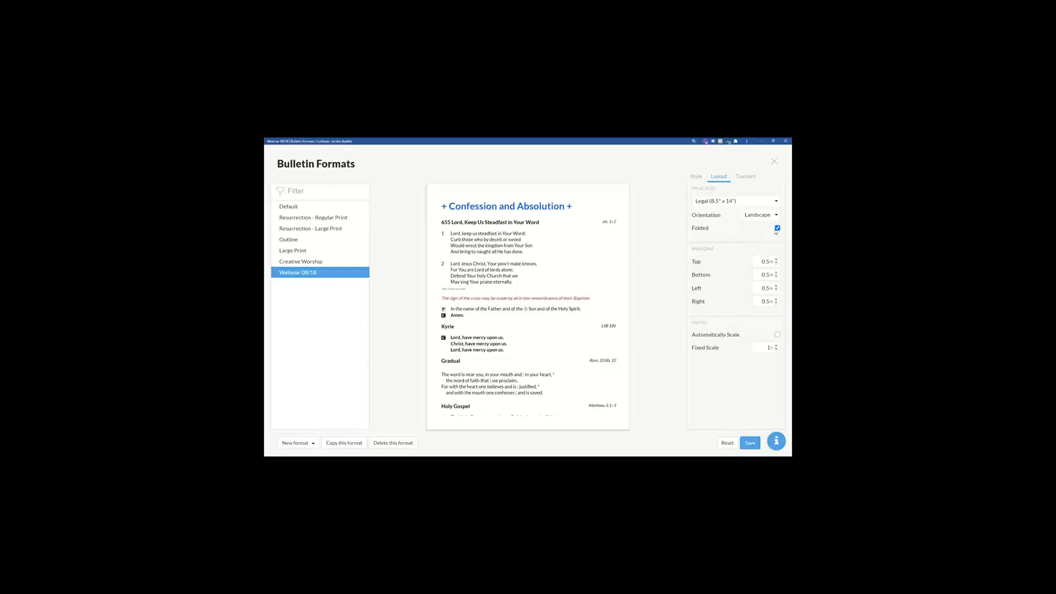
pyautogui.click(778, 229)
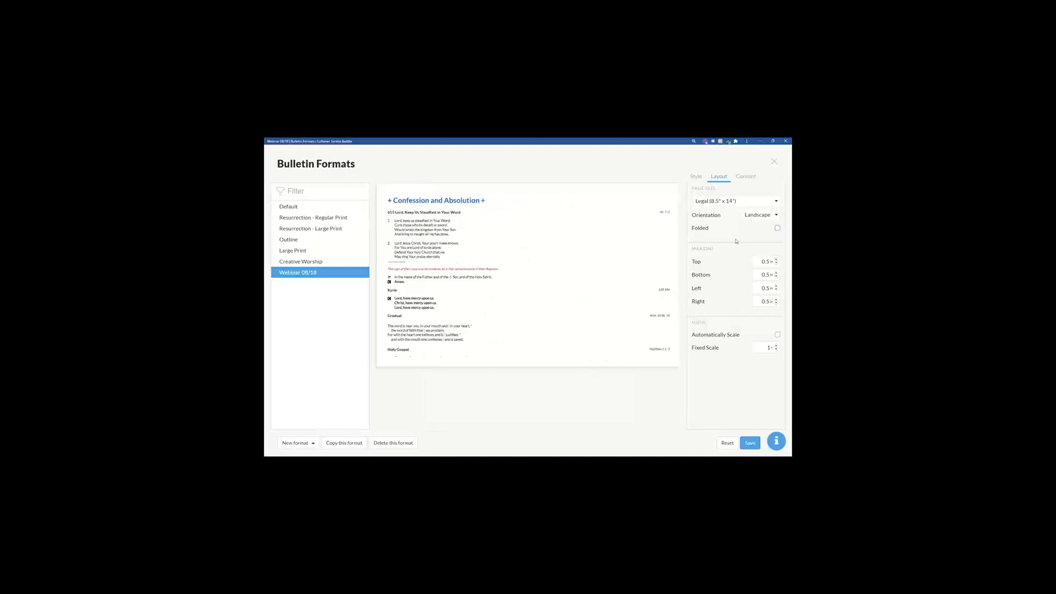
pyautogui.click(777, 227)
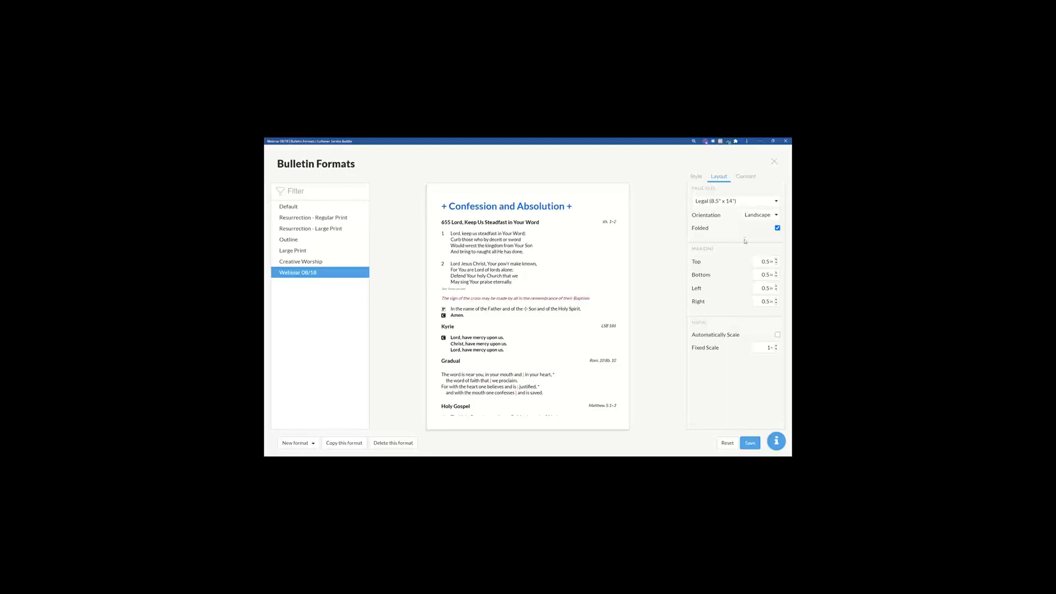
pyautogui.click(778, 335)
pyautogui.click(777, 335)
# Hide all headings and all rubrics in the bulletin content
pyautogui.click(747, 178)
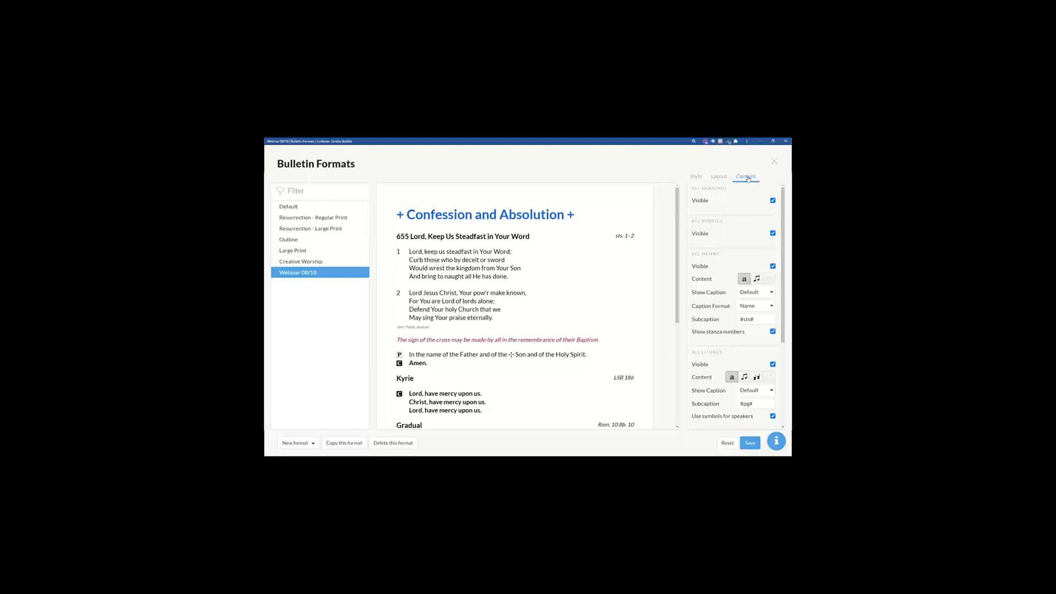
pyautogui.click(773, 201)
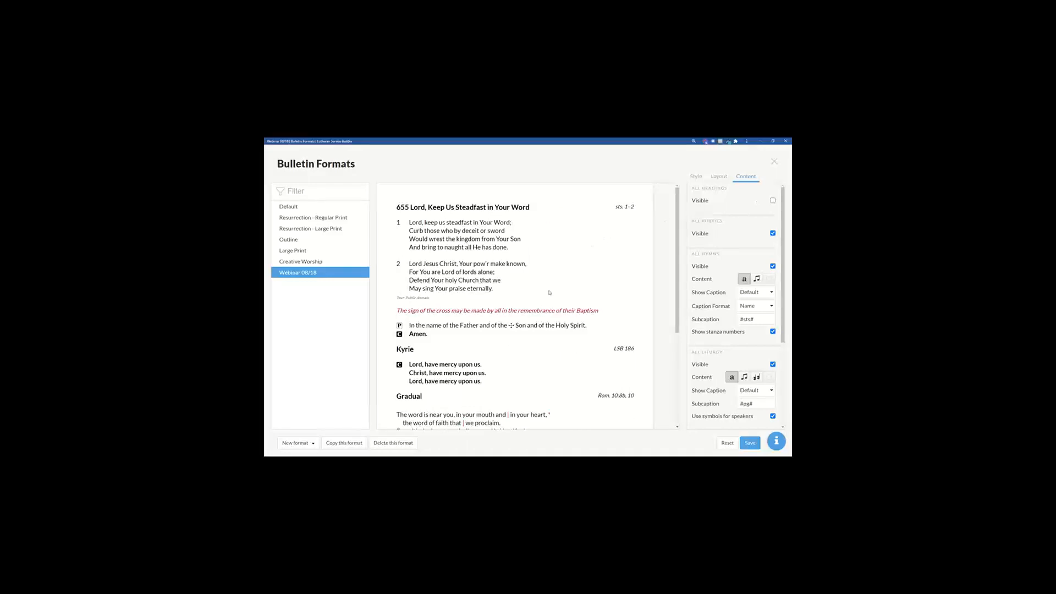
pyautogui.click(773, 234)
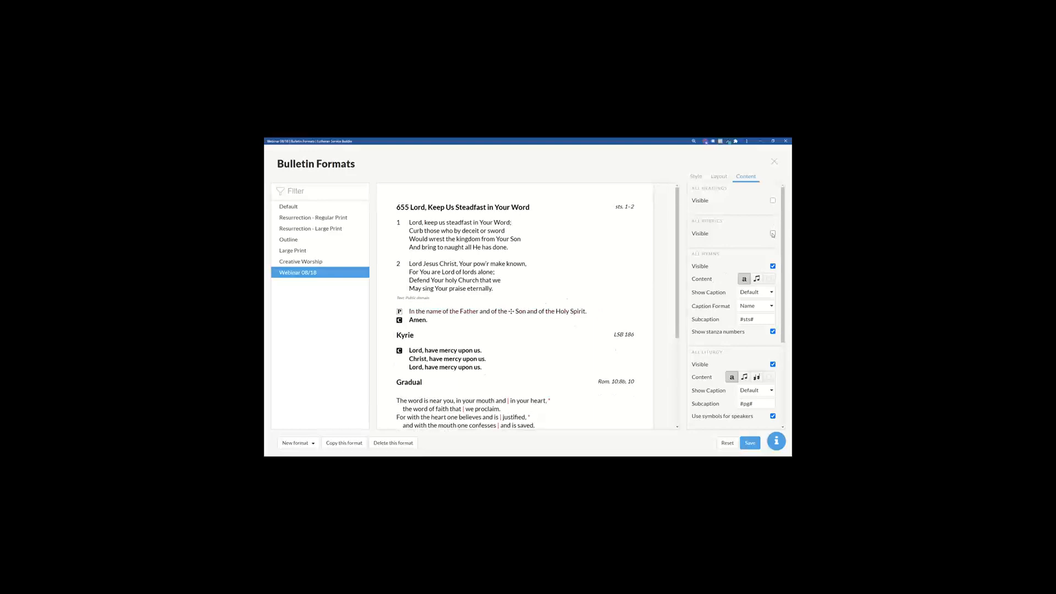
# Keep all hymns visible and set their content to music notation instead of text only
pyautogui.click(773, 266)
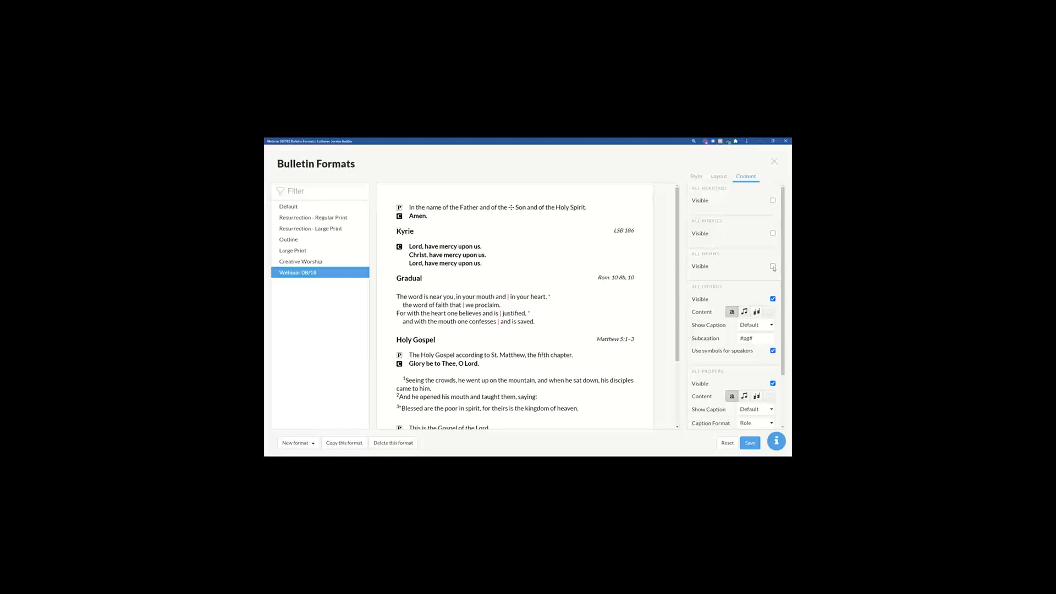
pyautogui.click(773, 267)
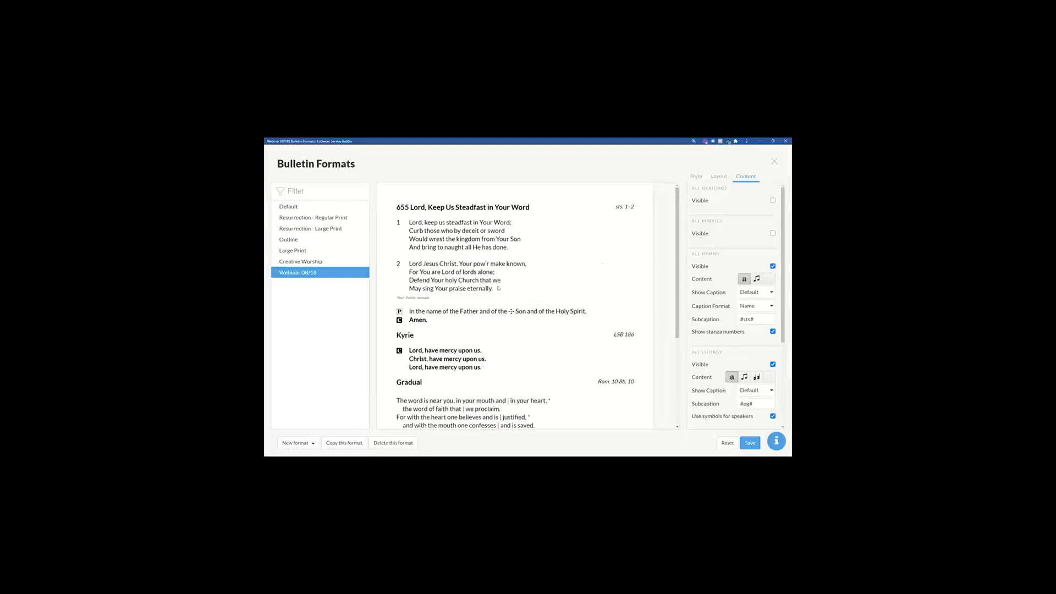
pyautogui.click(769, 278)
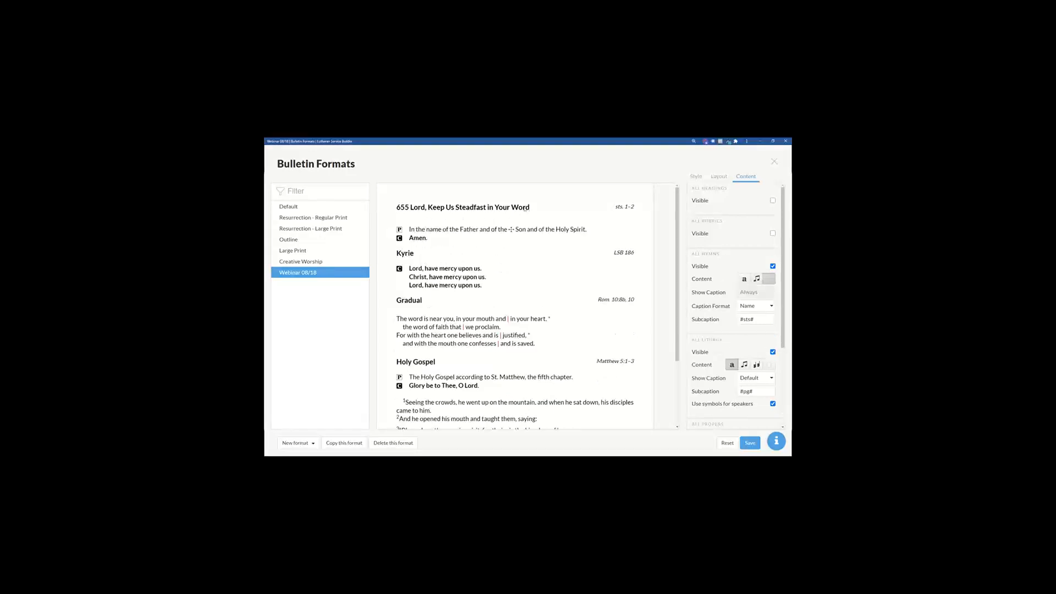
pyautogui.click(756, 279)
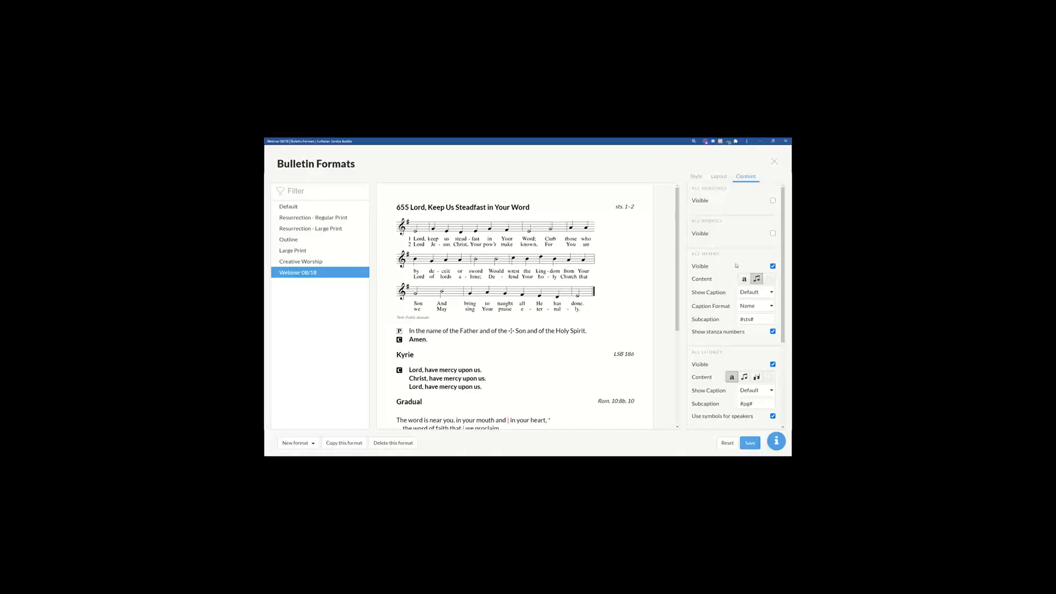
# Turn on automatic scaling for the music in the page layout
pyautogui.click(719, 176)
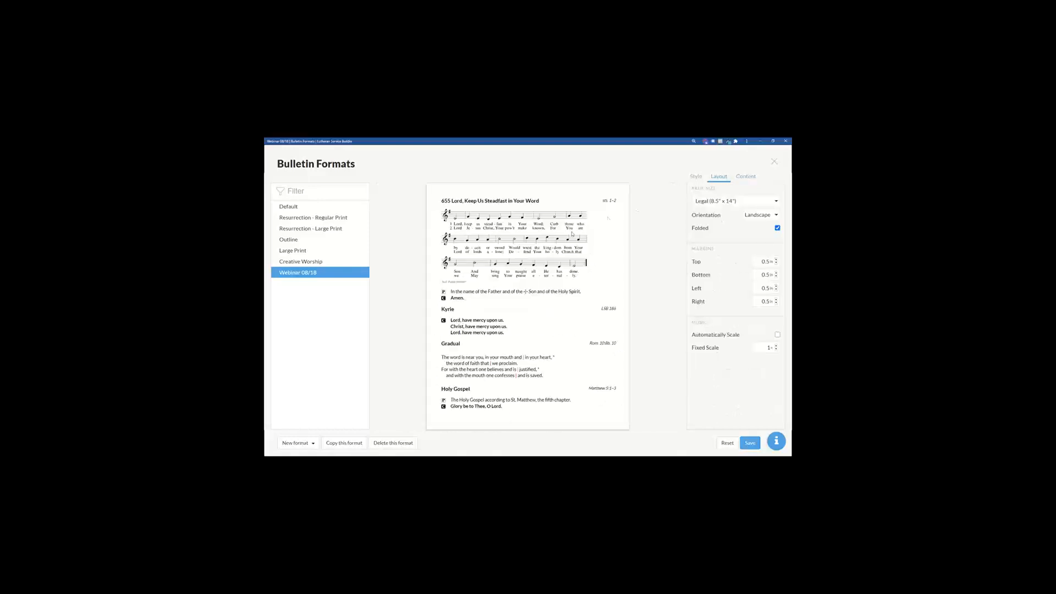
pyautogui.click(777, 335)
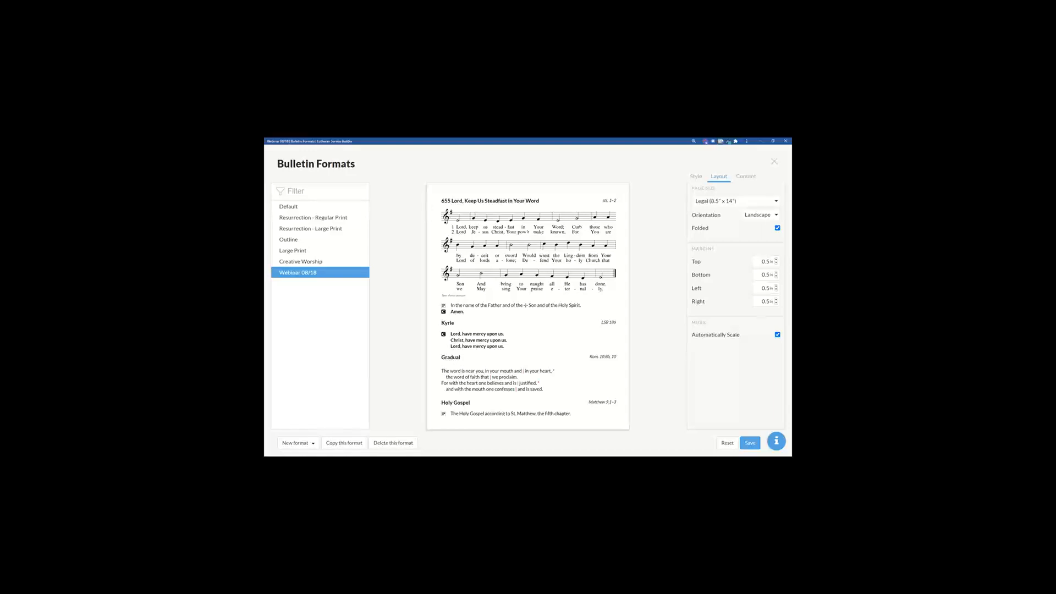
# Try the Always and Never caption display options for all hymns, and return the setting to Default
pyautogui.click(746, 176)
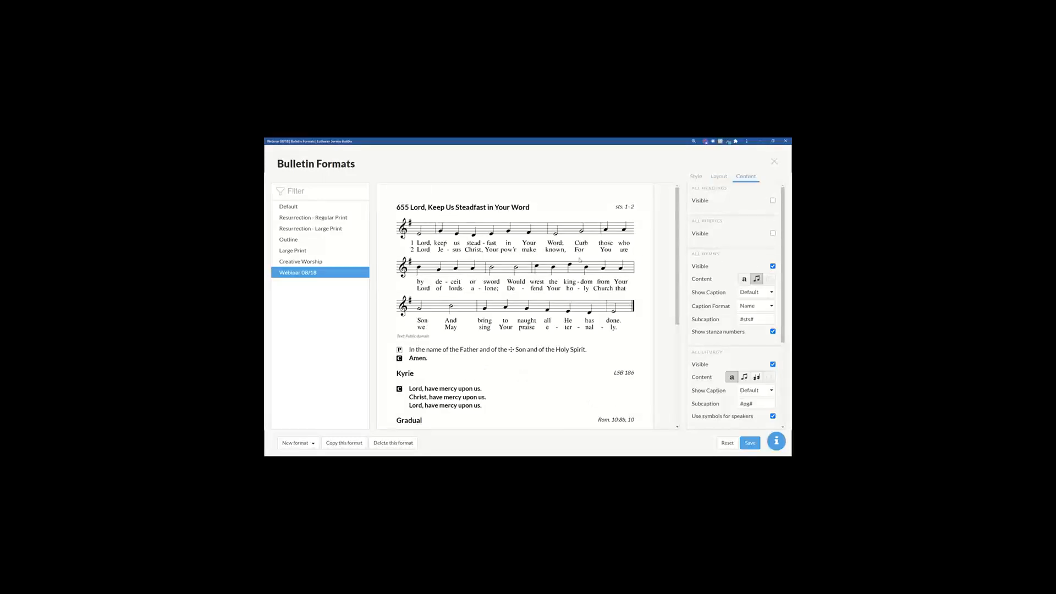
pyautogui.click(751, 294)
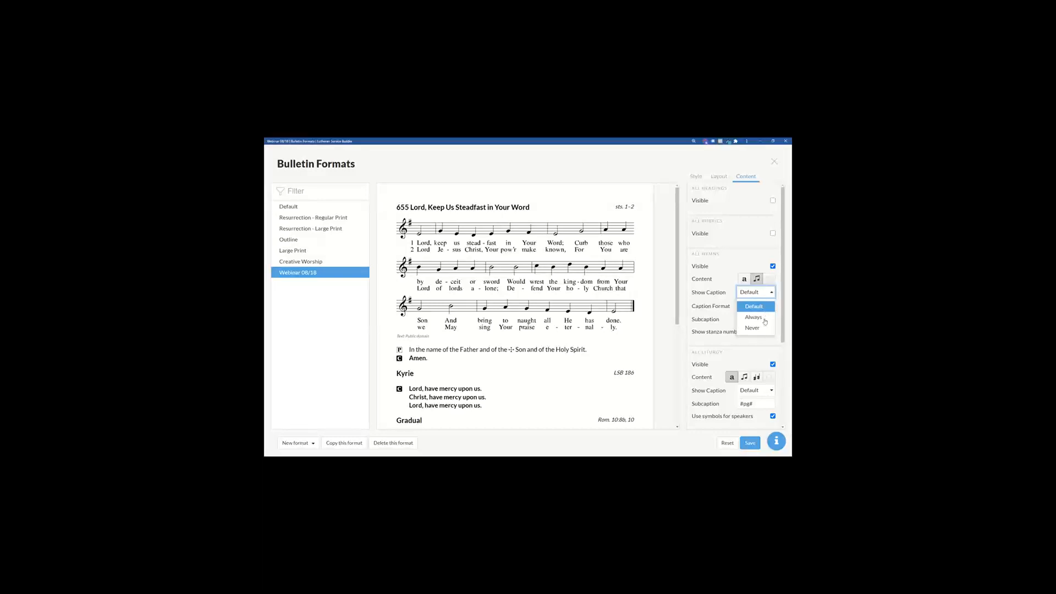
pyautogui.click(757, 318)
pyautogui.click(767, 294)
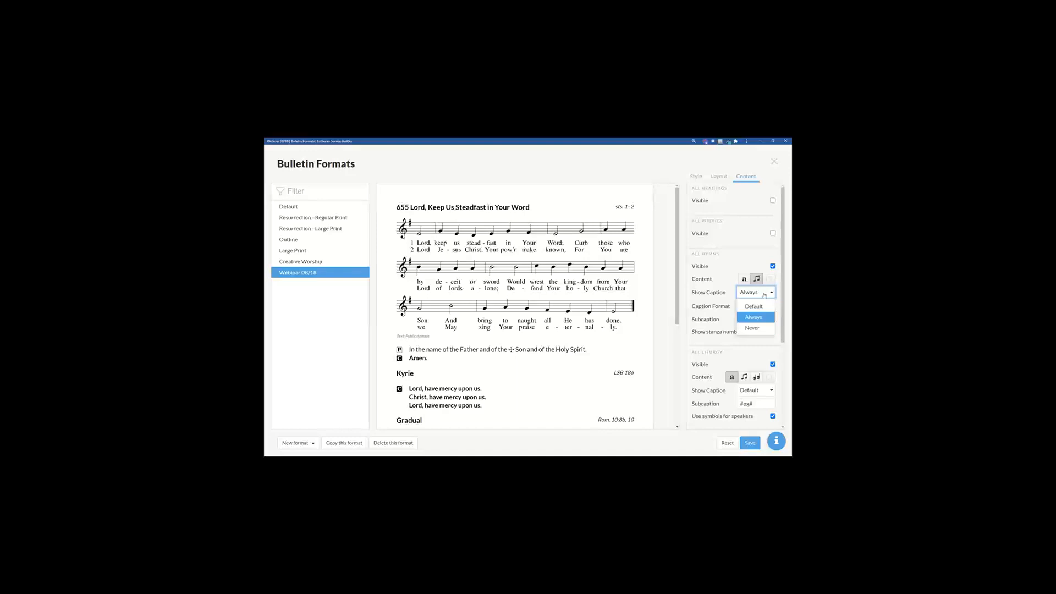
pyautogui.click(745, 330)
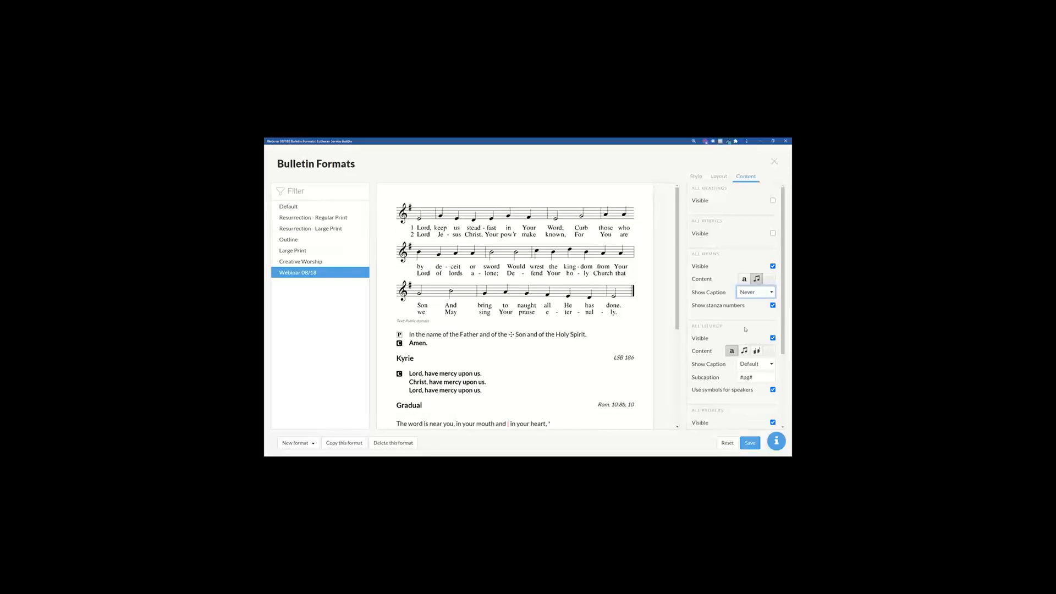
pyautogui.click(759, 296)
pyautogui.click(773, 304)
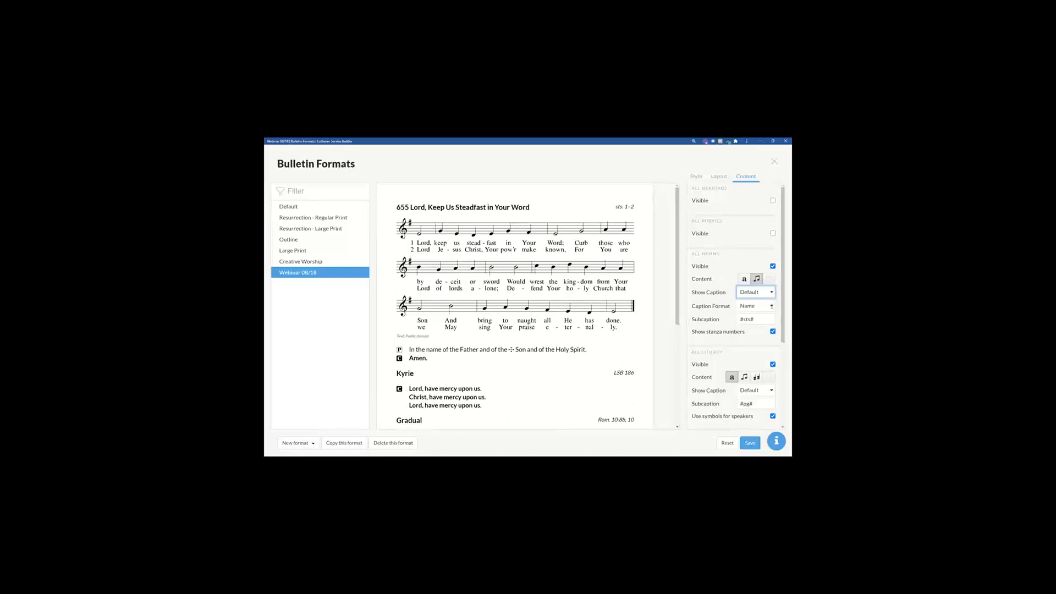
# Try the Role caption format for all hymns and settle on Role: Name
pyautogui.click(772, 307)
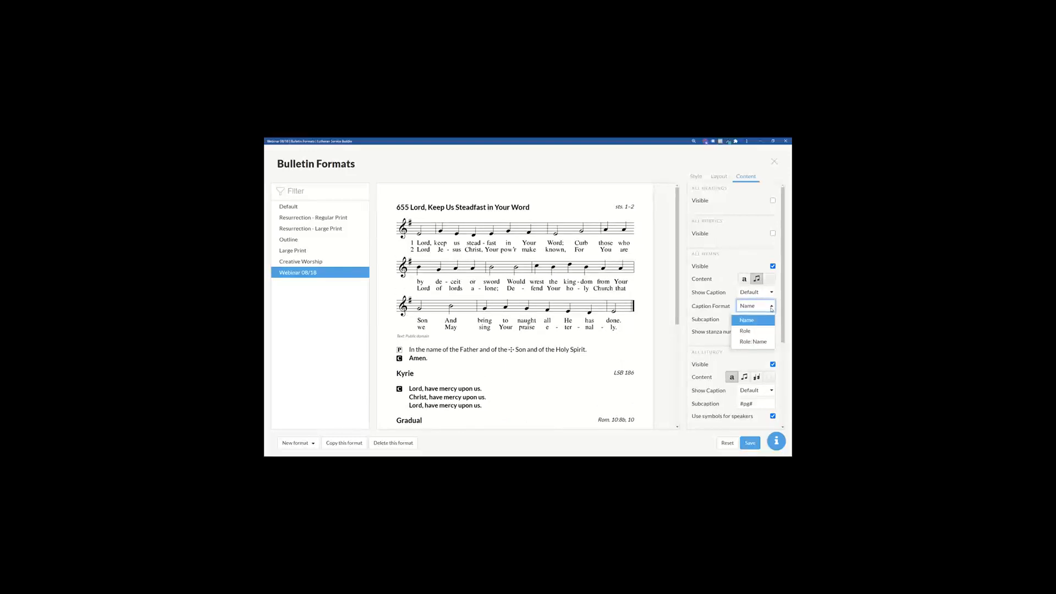
pyautogui.click(745, 331)
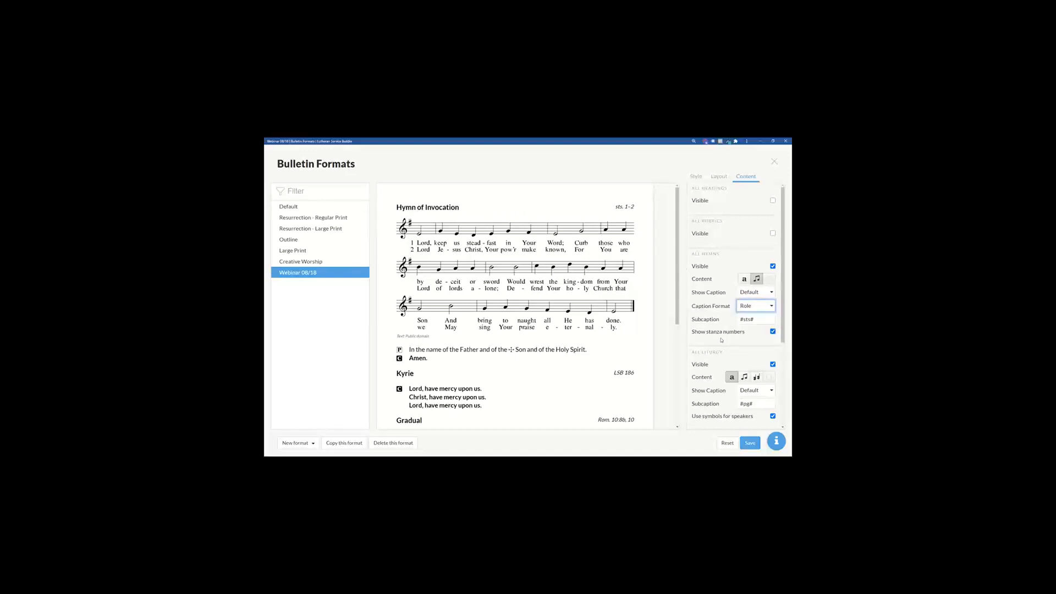
pyautogui.click(754, 306)
pyautogui.click(749, 344)
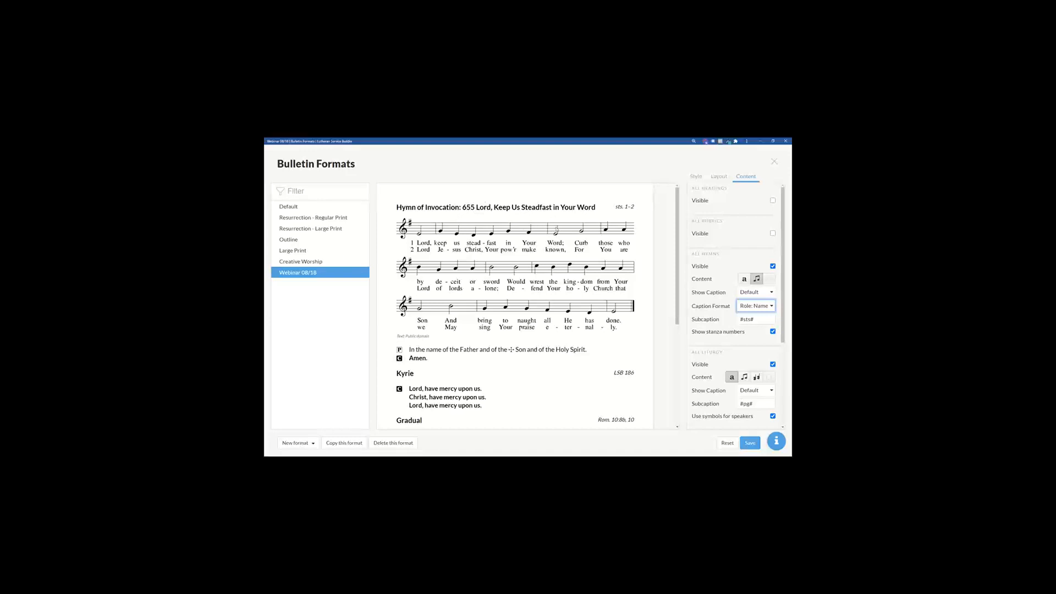
# Try #pg# as the subcaption of all hymns and restore it to #sts#
pyautogui.click(749, 320)
pyautogui.write('pg#')
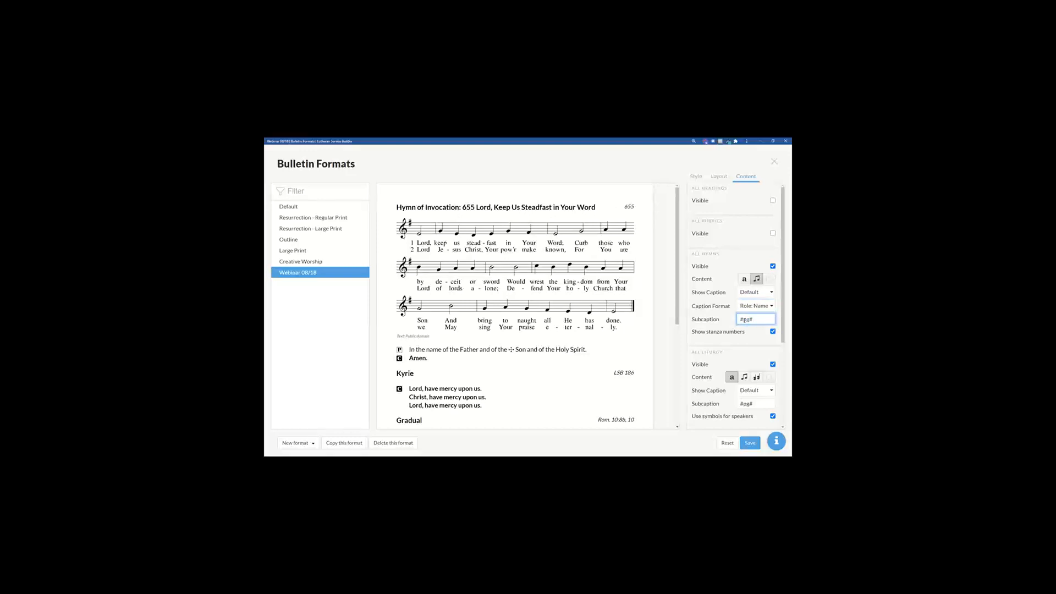
pyautogui.write('s')
pyautogui.press('BackSpace')
pyautogui.press('BackSpace')
pyautogui.press('BackSpace')
pyautogui.write('sts')
# Try hiding the hymn stanza numbers in both music and text-only content, and restore stanza numbers and music notation
pyautogui.scroll(-1, 748, 330)
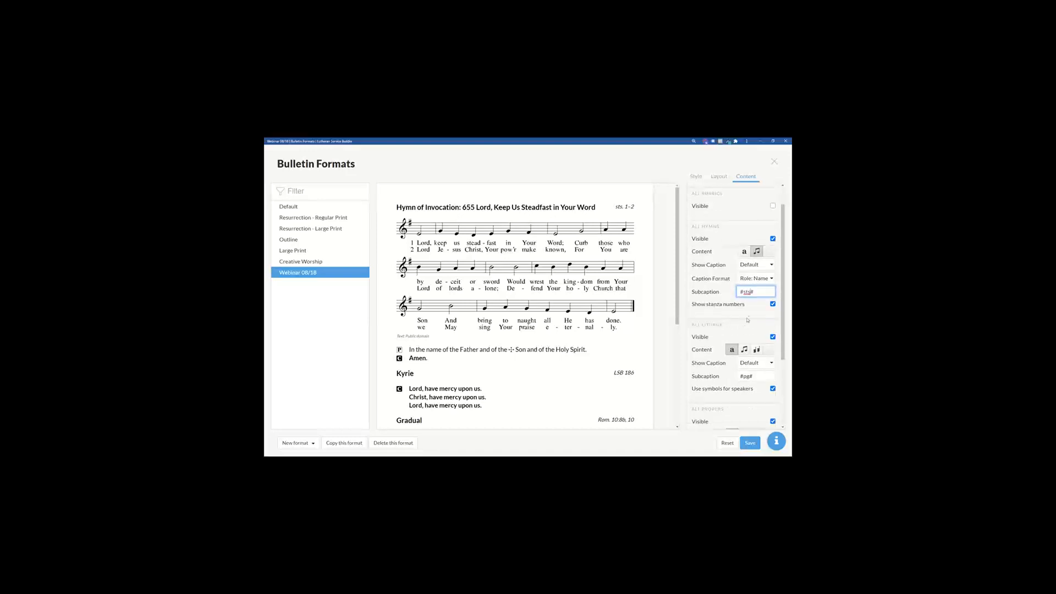
pyautogui.click(773, 304)
pyautogui.click(772, 304)
pyautogui.click(744, 253)
pyautogui.click(773, 305)
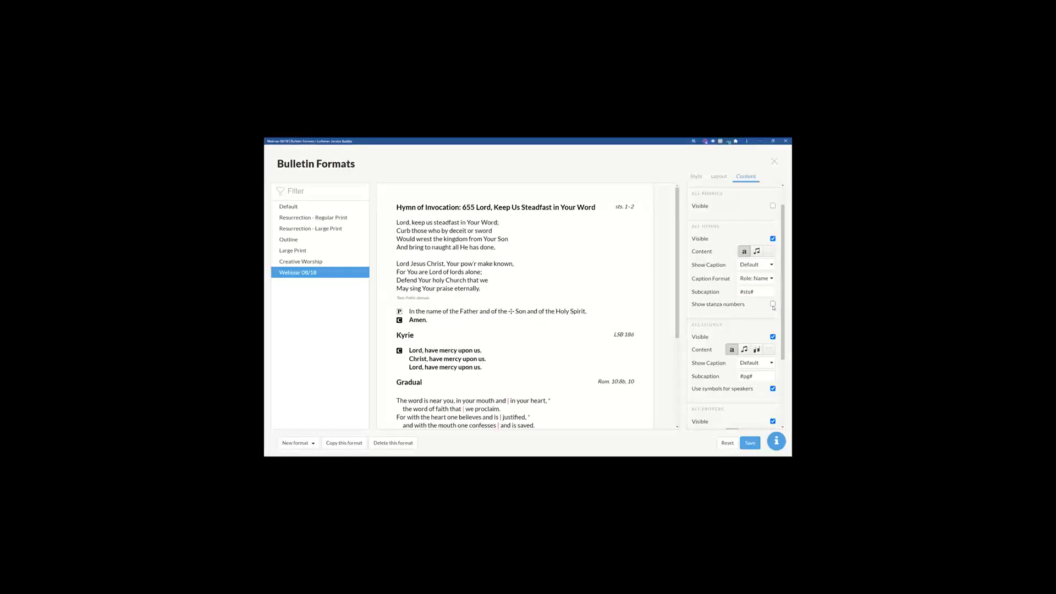
pyautogui.click(773, 305)
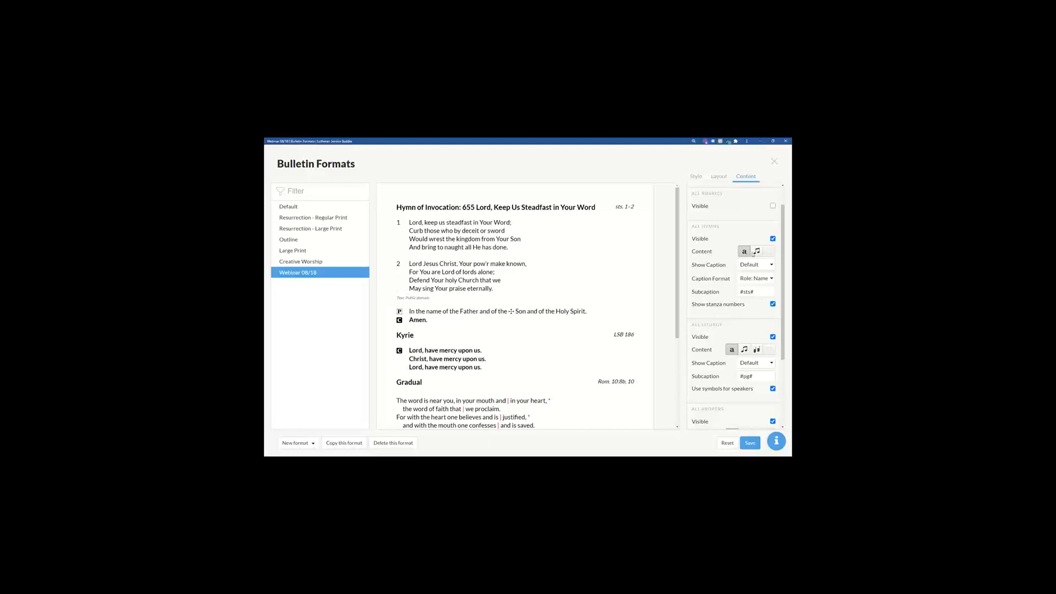
pyautogui.click(755, 252)
# Set the content of all liturgy to harmony notation after trying the melody-only notation
pyautogui.scroll(-2, 746, 308)
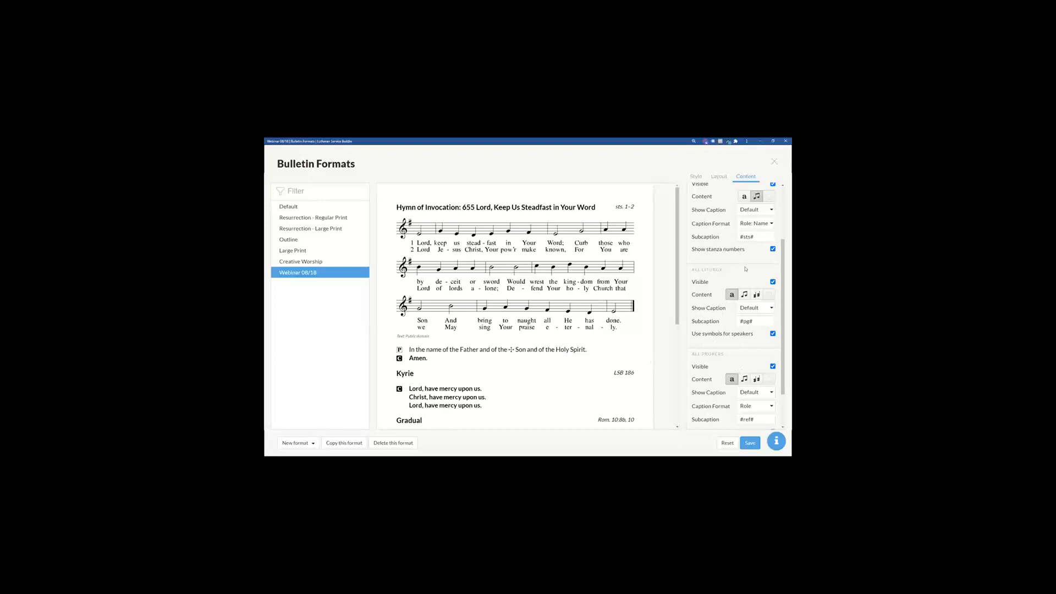
pyautogui.scroll(-1, 758, 269)
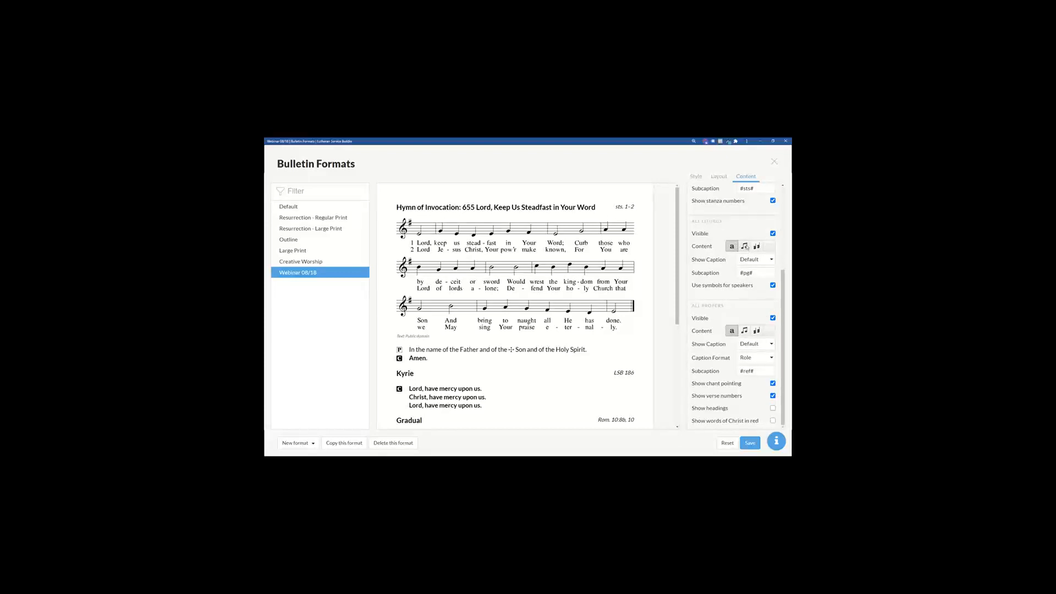
pyautogui.click(744, 246)
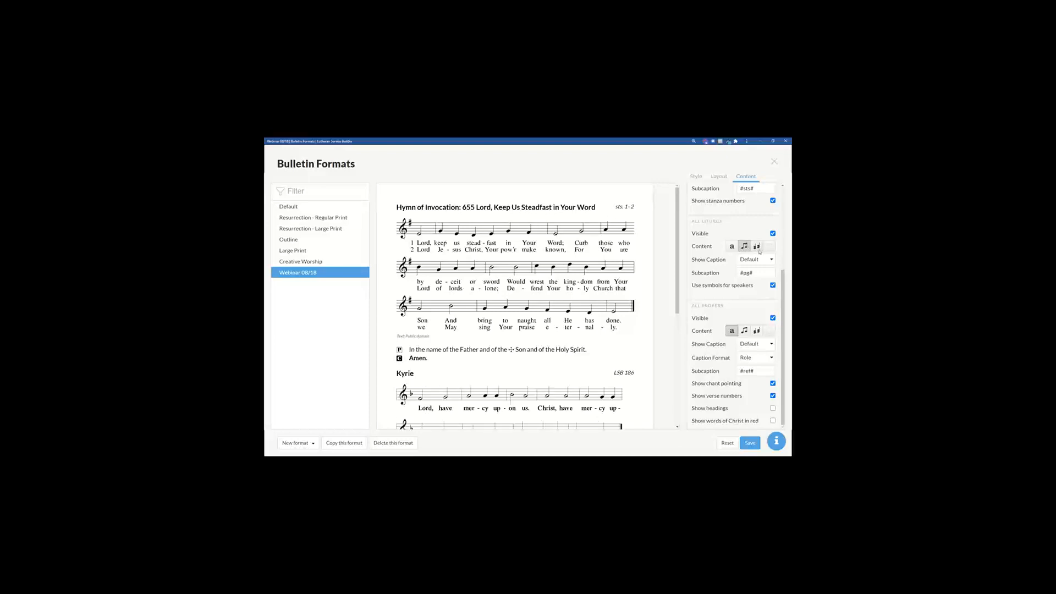
pyautogui.click(757, 246)
pyautogui.scroll(-2, 552, 291)
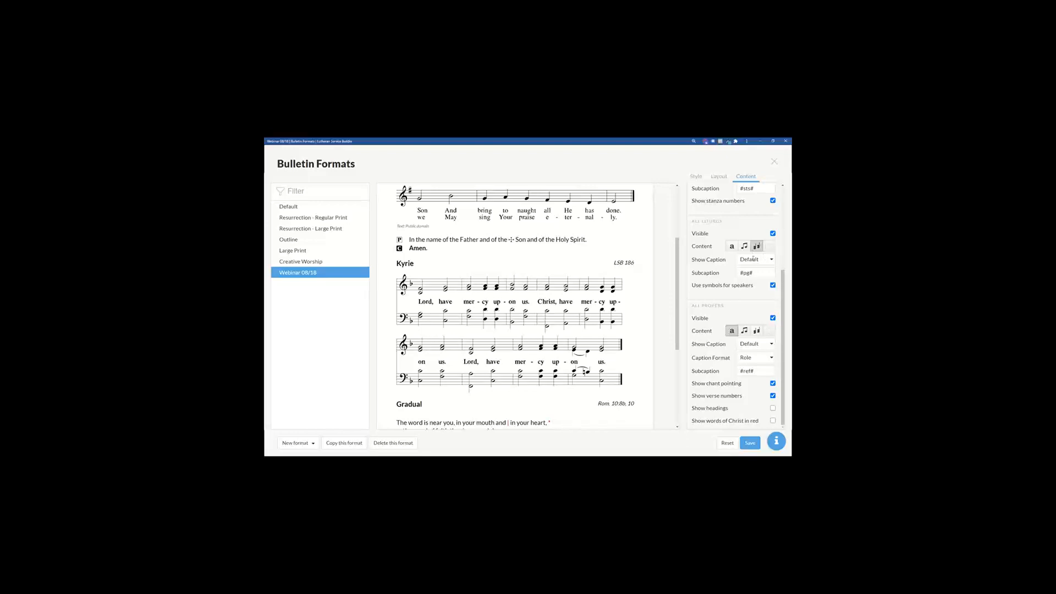
# Try the Always and Never caption display options for all liturgy, and return the setting to Default
pyautogui.click(758, 259)
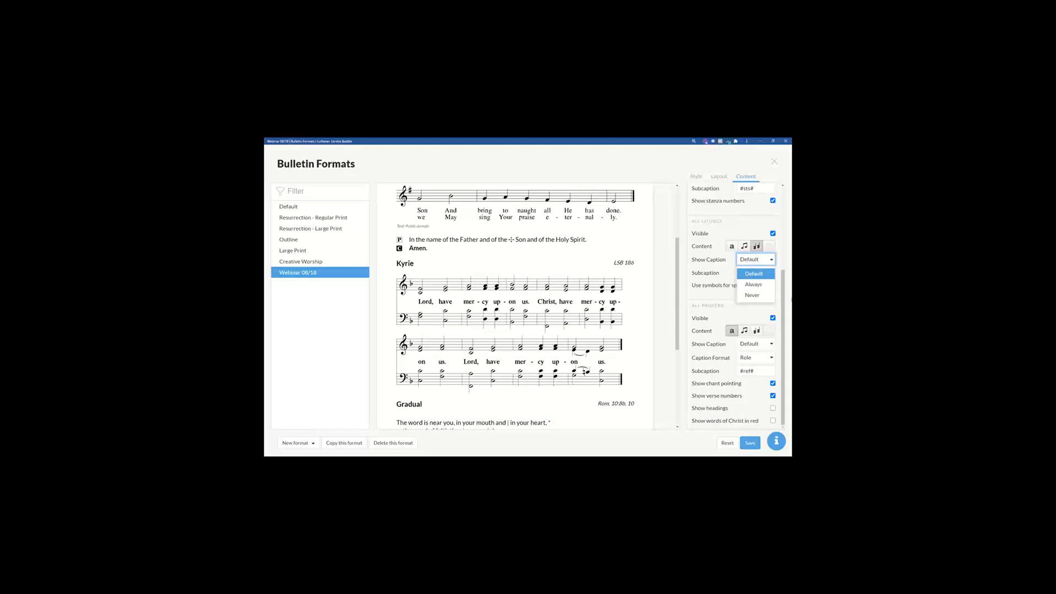
pyautogui.click(752, 284)
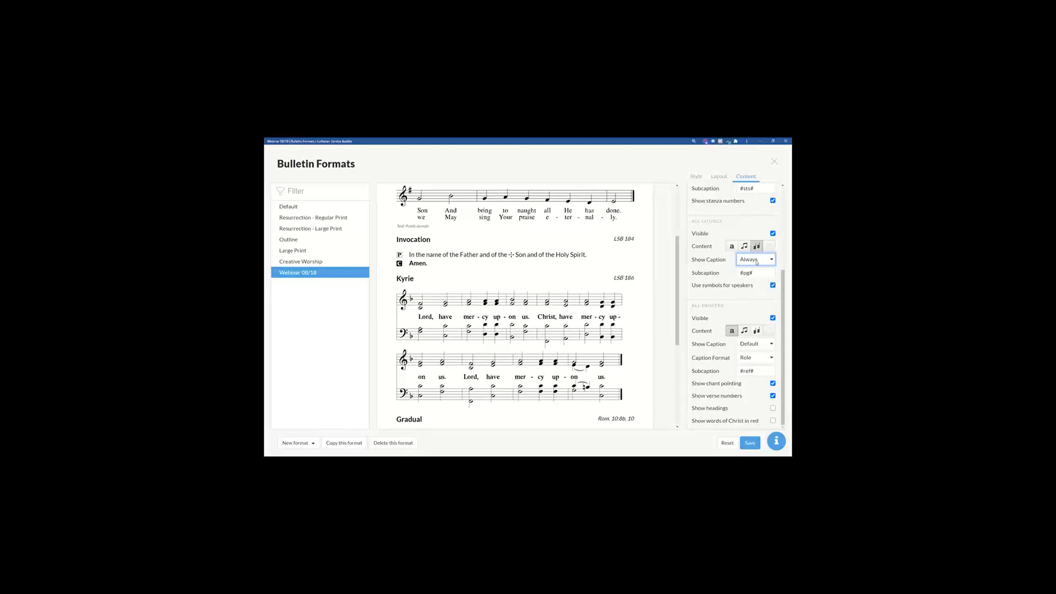
pyautogui.click(755, 261)
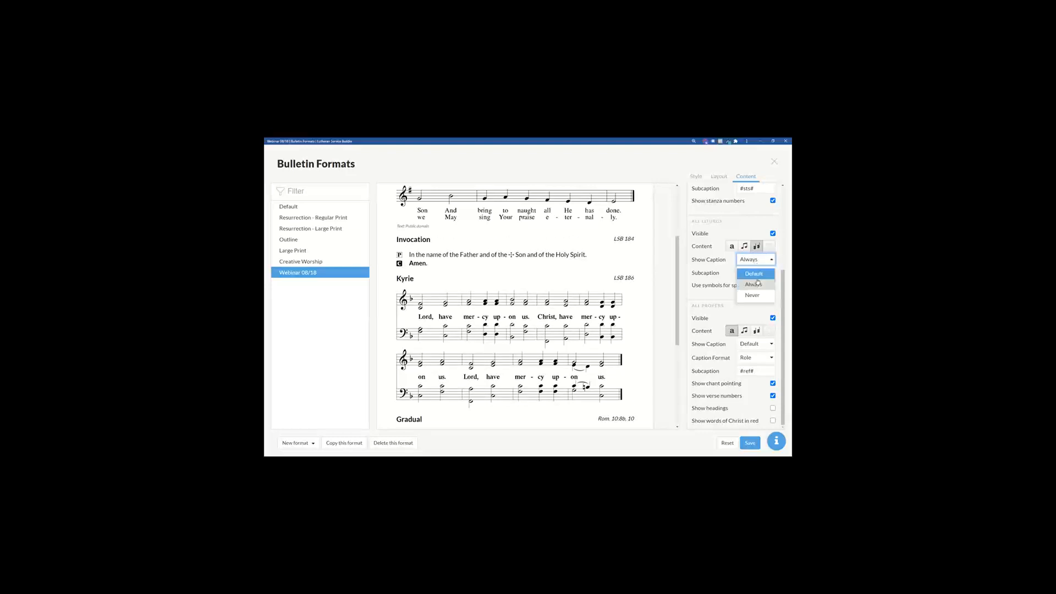
pyautogui.click(758, 294)
pyautogui.click(759, 274)
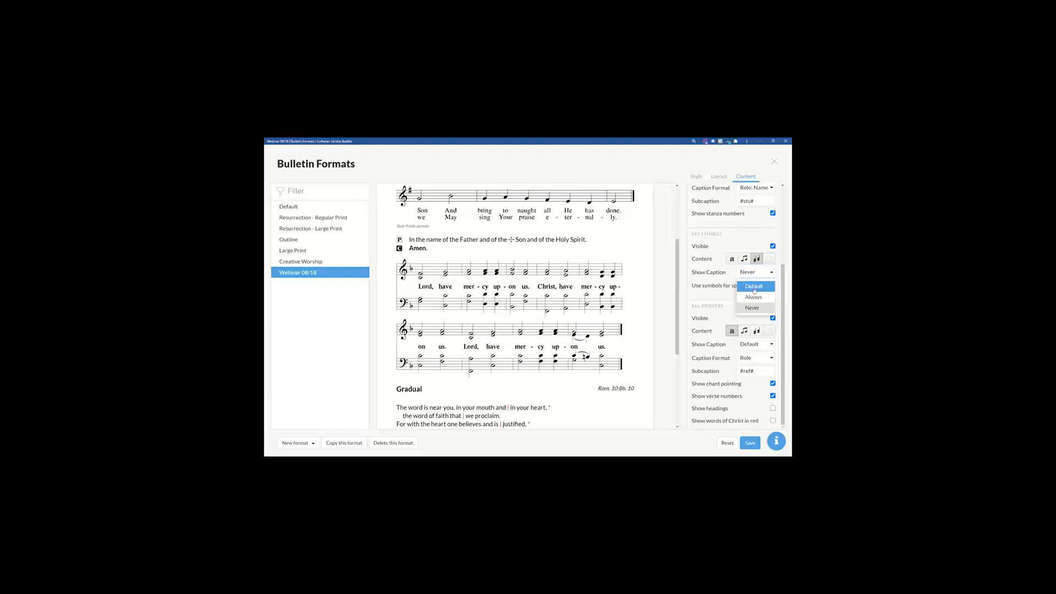
pyautogui.click(754, 286)
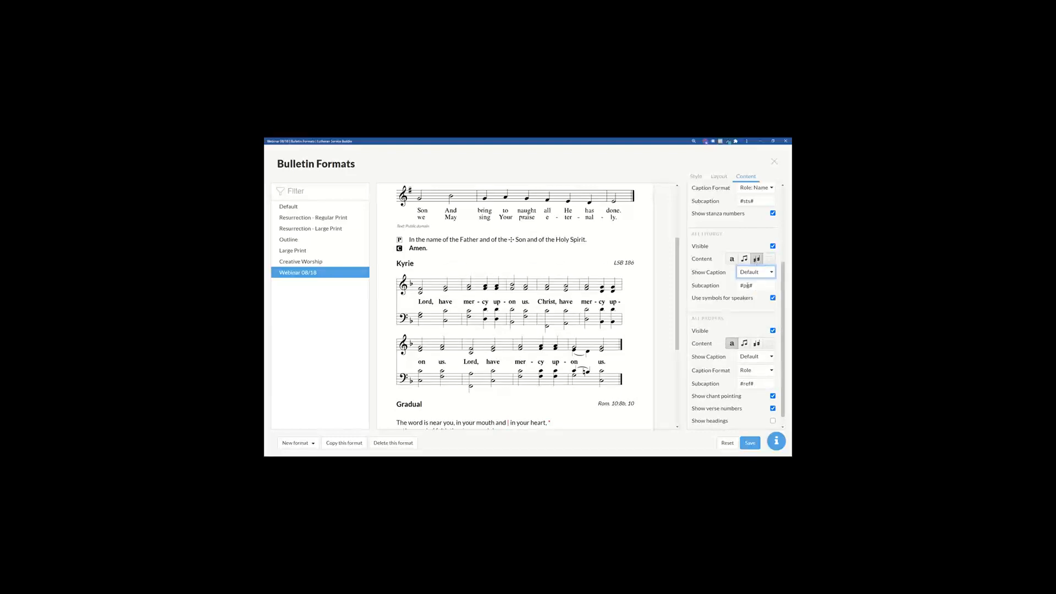
# Try replacing the speaker symbols in the liturgy with written-out speaker names, and turn the symbols back on
pyautogui.scroll(-1, 747, 286)
pyautogui.scroll(-2, 445, 297)
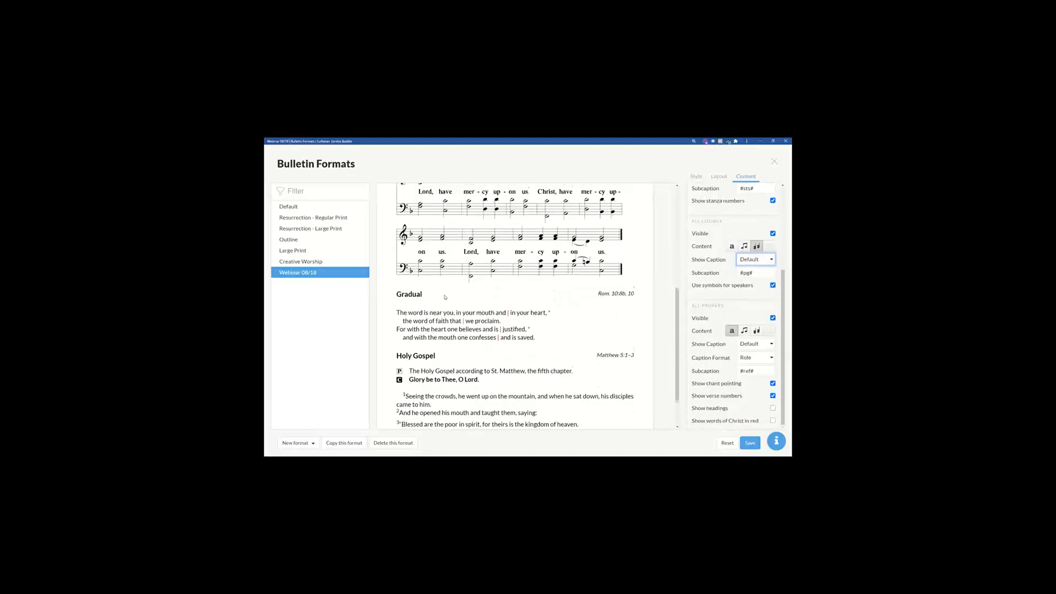
pyautogui.scroll(-1, 445, 297)
pyautogui.click(773, 285)
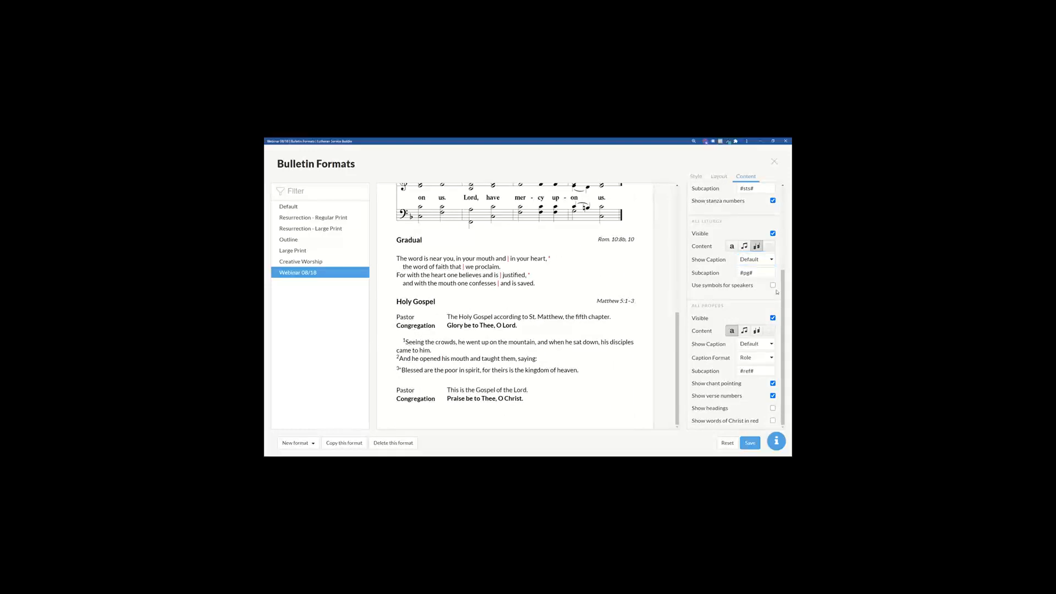
pyautogui.click(773, 286)
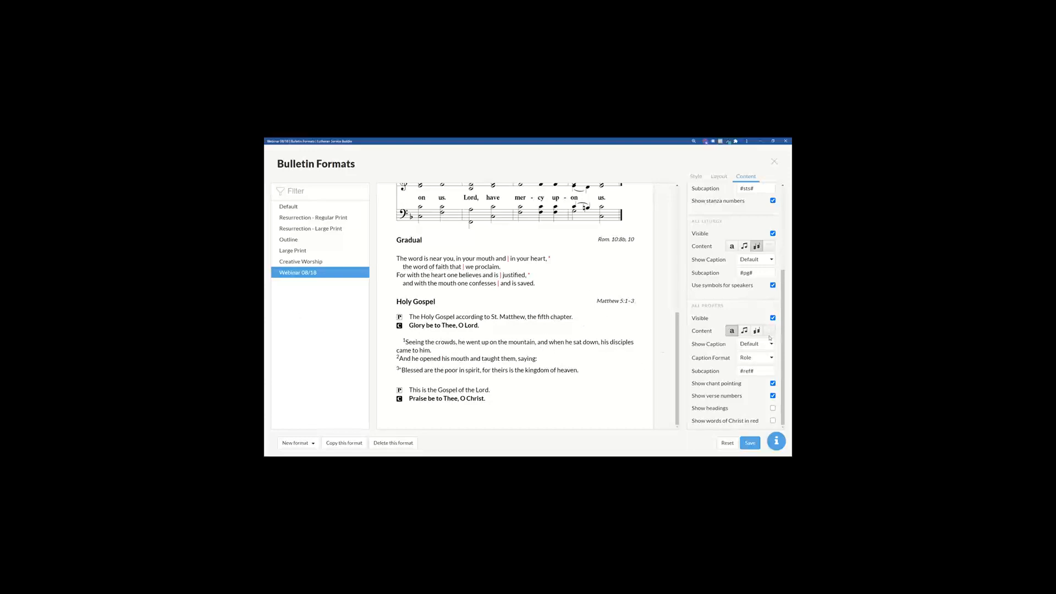
# Try melody and harmony notation for all propers, and return their content to text only
pyautogui.click(745, 331)
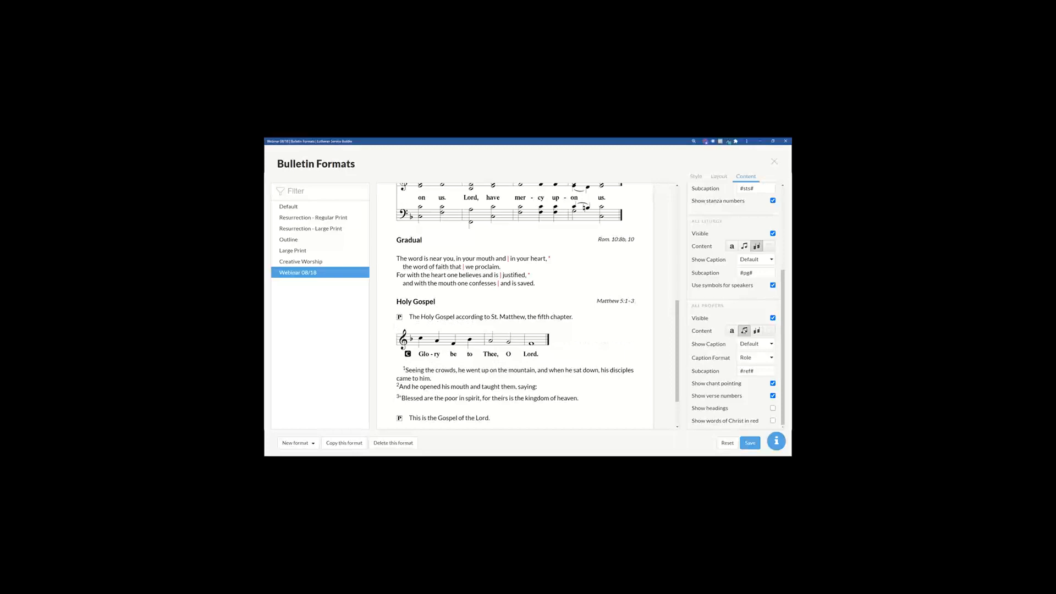
pyautogui.click(758, 331)
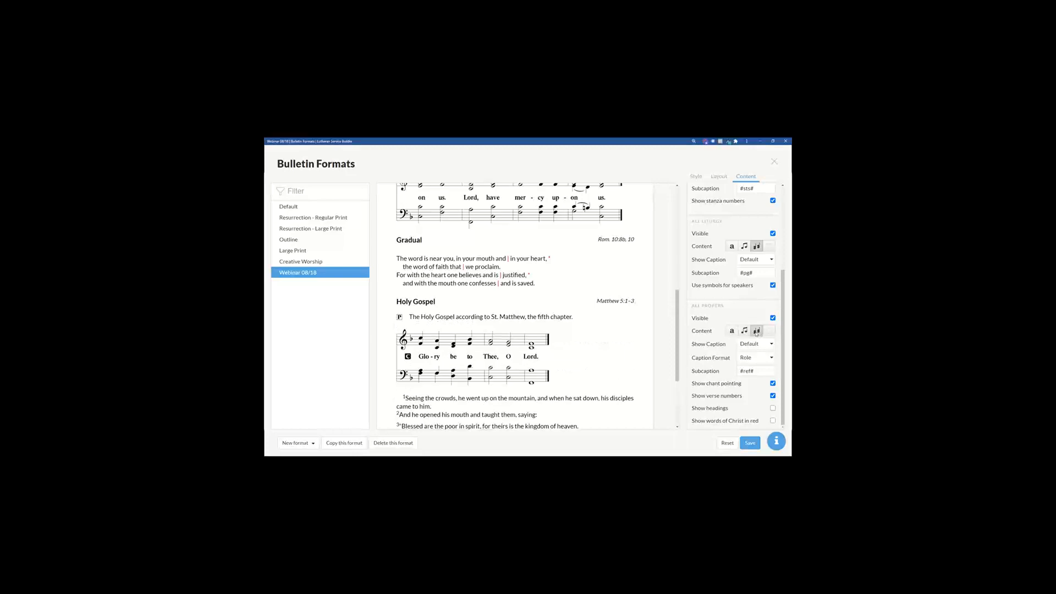
pyautogui.click(734, 332)
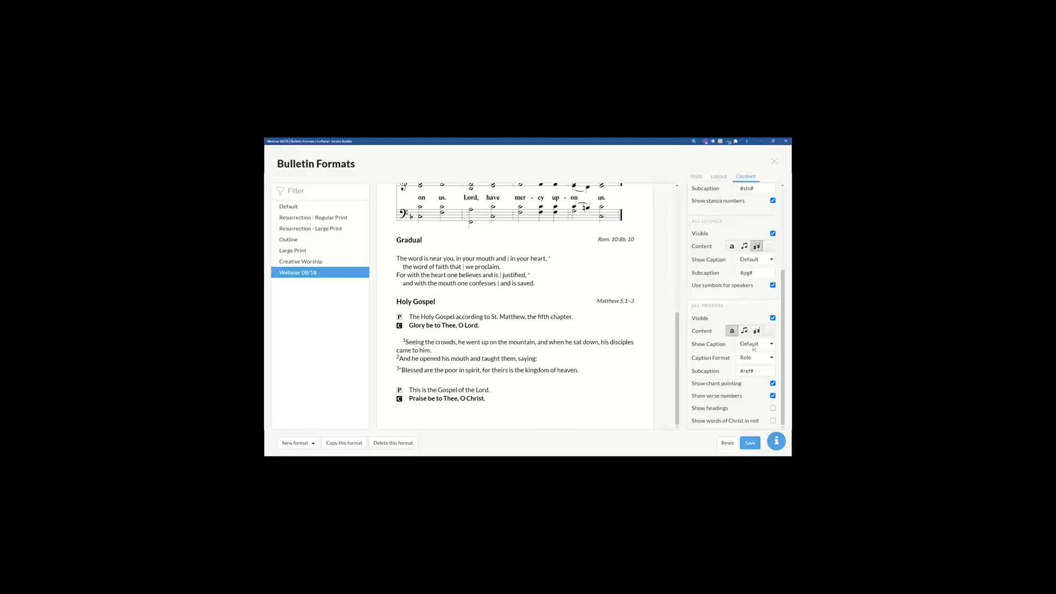
# Keep the propers' caption display at Default, try the Role: Name caption format and return it to Role
pyautogui.click(754, 346)
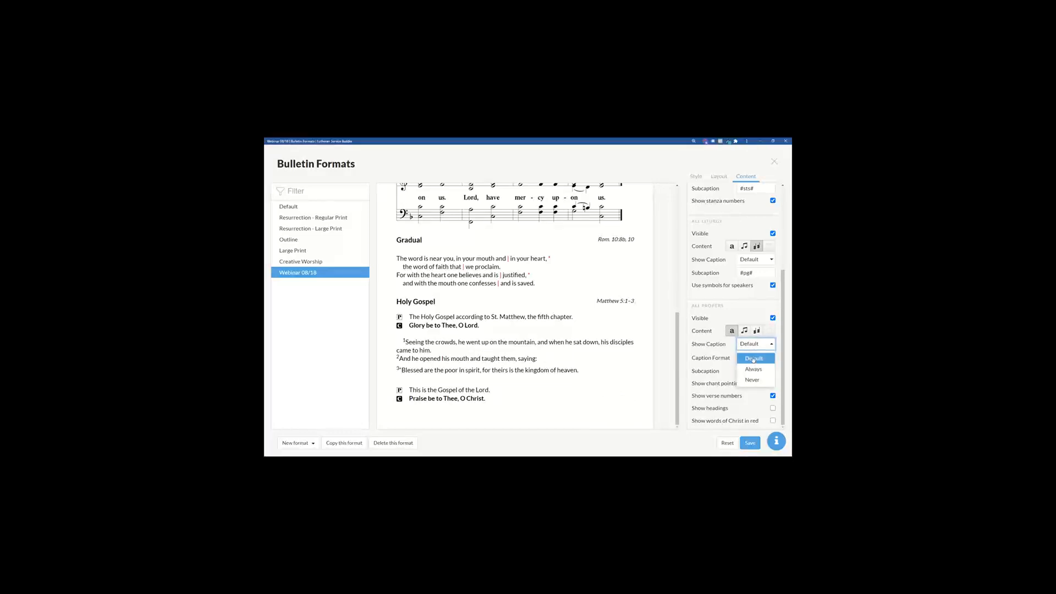
pyautogui.click(754, 358)
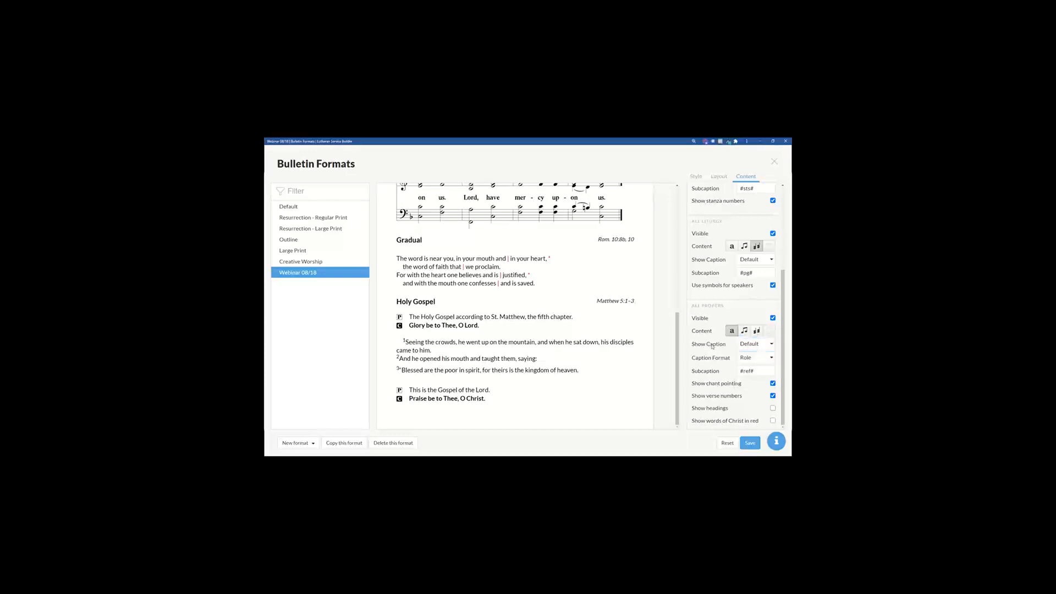
pyautogui.click(758, 359)
pyautogui.click(753, 394)
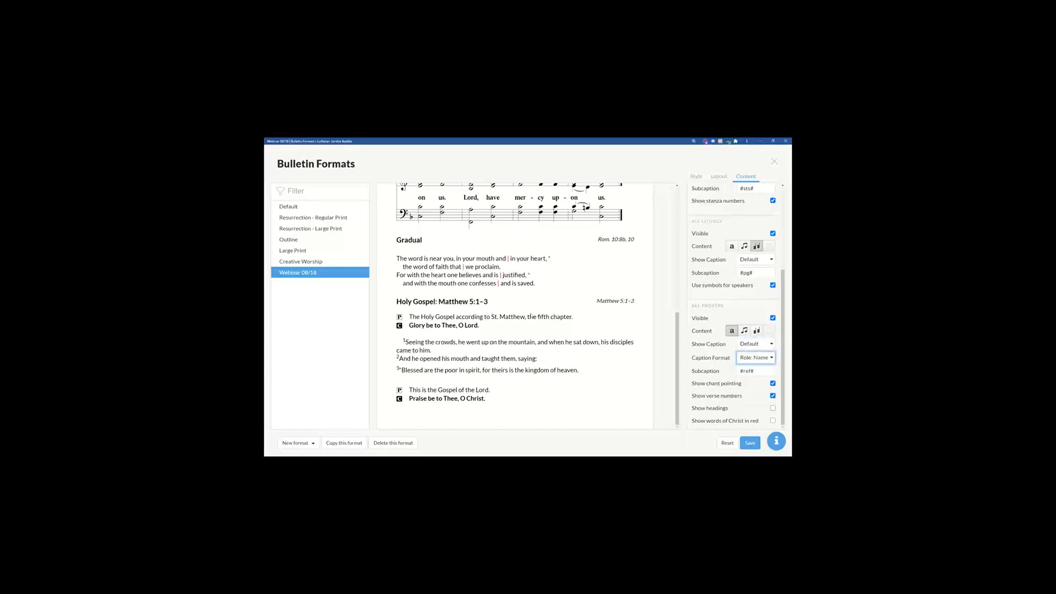
pyautogui.click(748, 362)
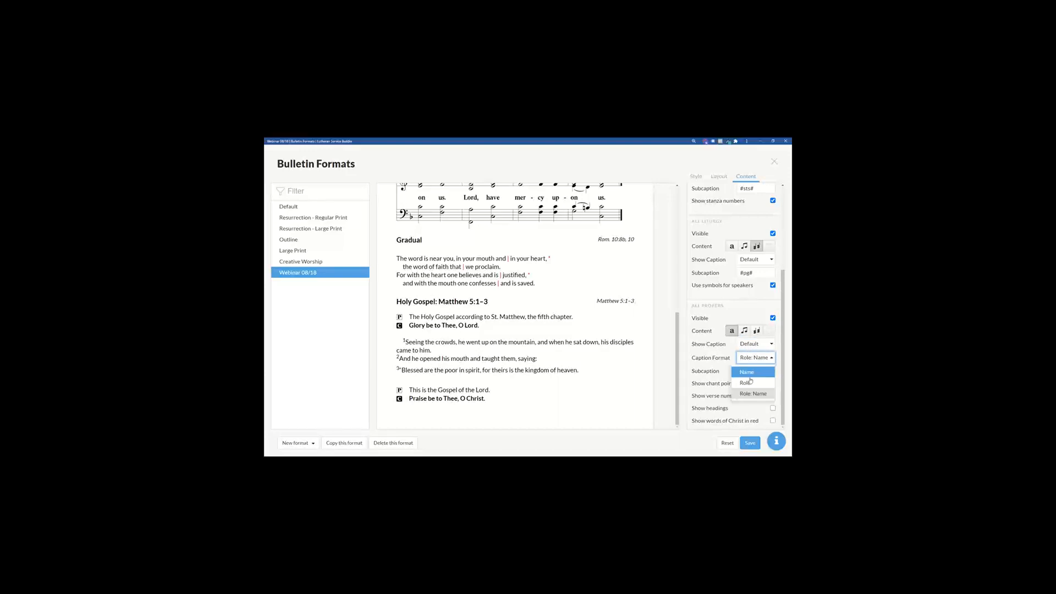
pyautogui.click(751, 382)
pyautogui.click(759, 373)
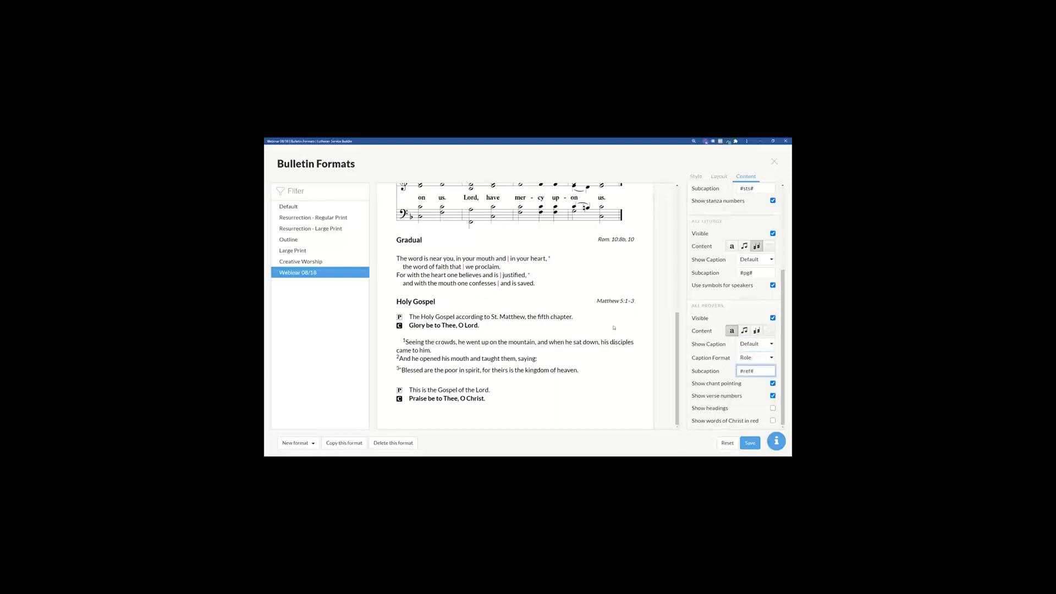
# Try hiding chant pointing and showing headings in all propers, restoring each setting
pyautogui.click(773, 384)
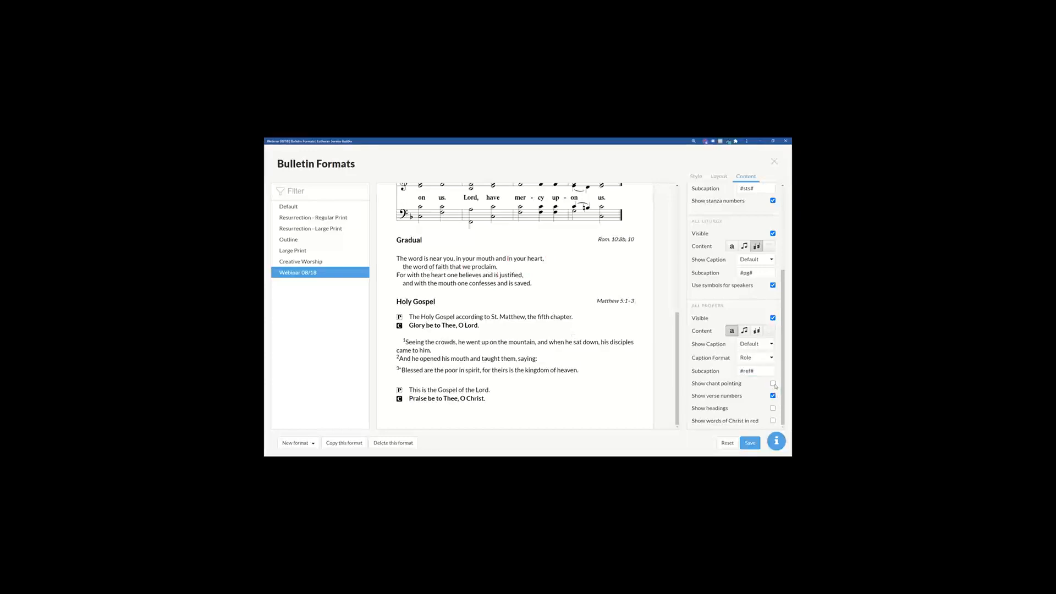
pyautogui.click(774, 383)
pyautogui.click(773, 409)
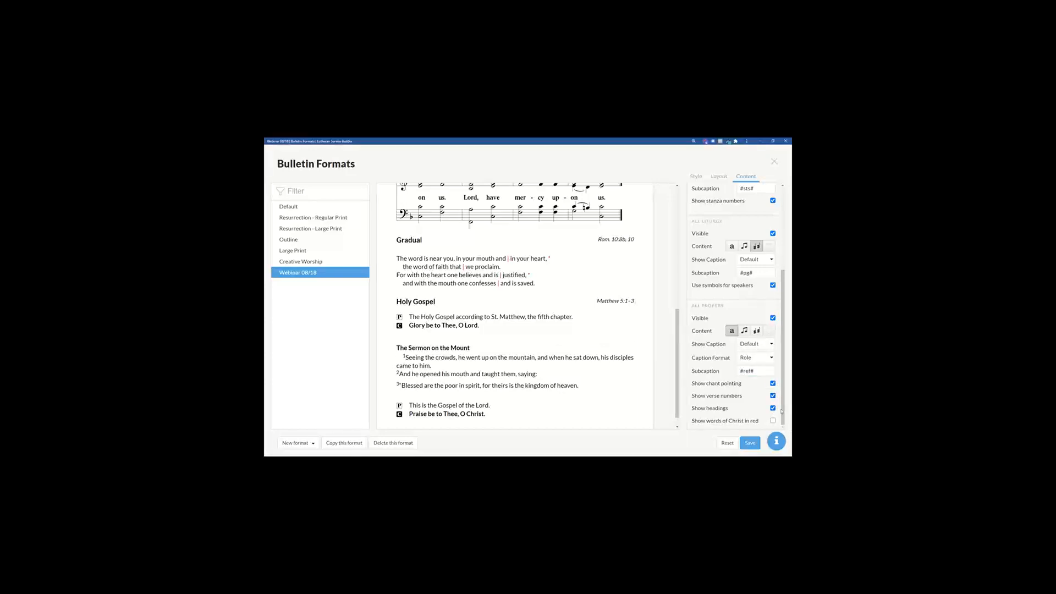
pyautogui.click(773, 408)
# Show the words of Christ in red in all propers
pyautogui.click(773, 421)
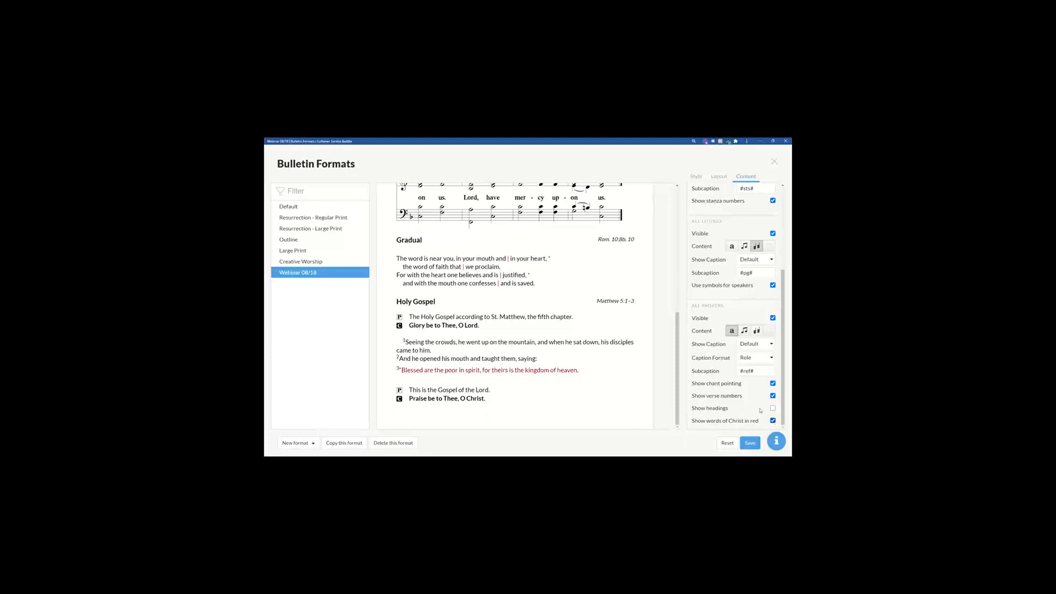
# Review the preview of the Webinar 08/18 bulletin format, save the format and close the format editor
pyautogui.scroll(4, 755, 405)
pyautogui.scroll(-4, 756, 405)
pyautogui.scroll(10, 647, 320)
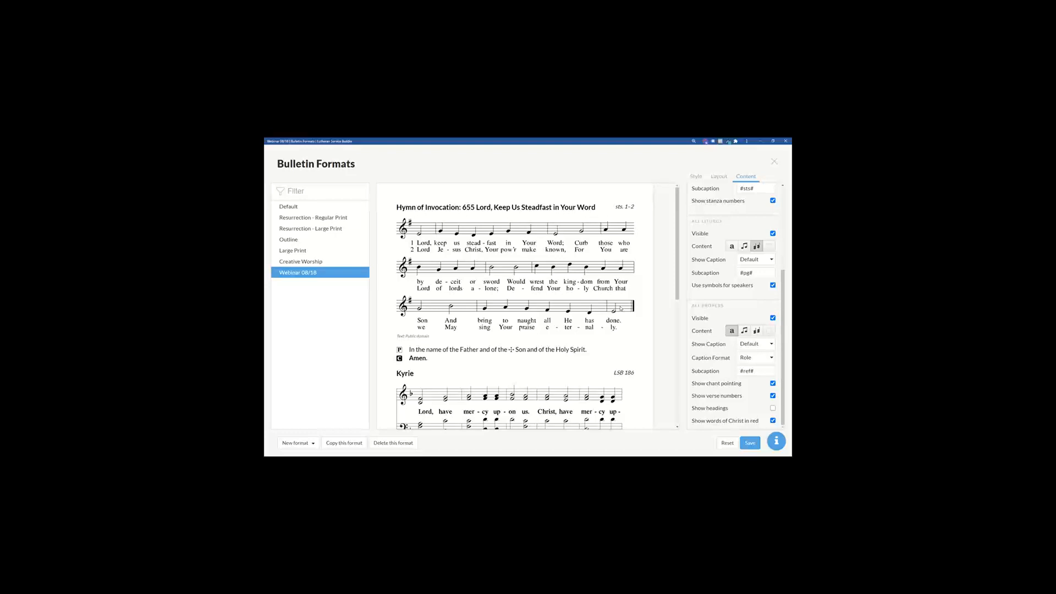
pyautogui.click(749, 449)
pyautogui.scroll(1, 763, 330)
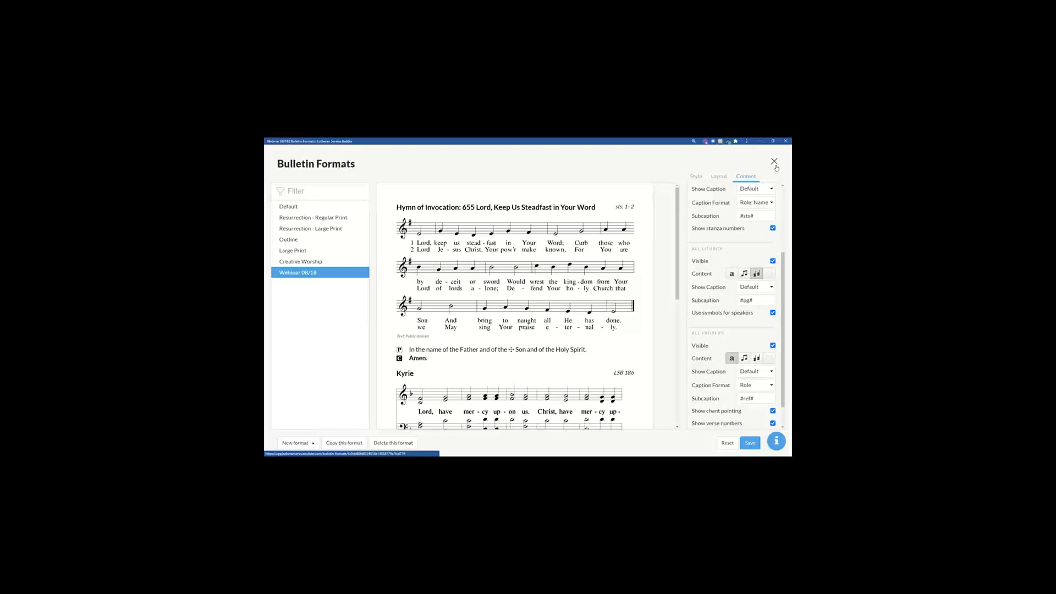
pyautogui.click(775, 164)
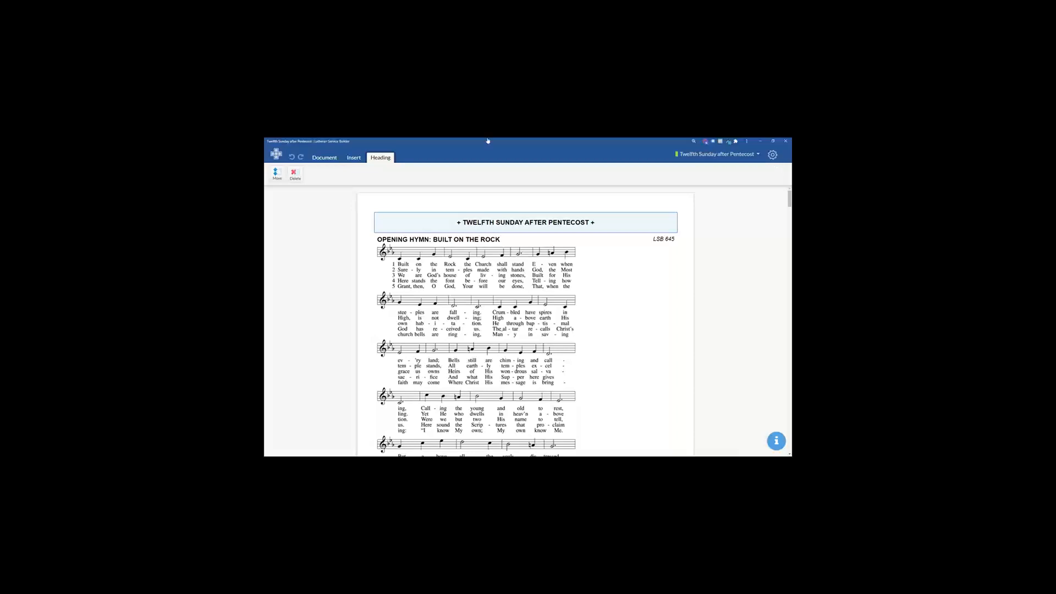
# Apply the Webinar 08/18 bulletin format to the Twelfth Sunday after Pentecost service
pyautogui.click(330, 158)
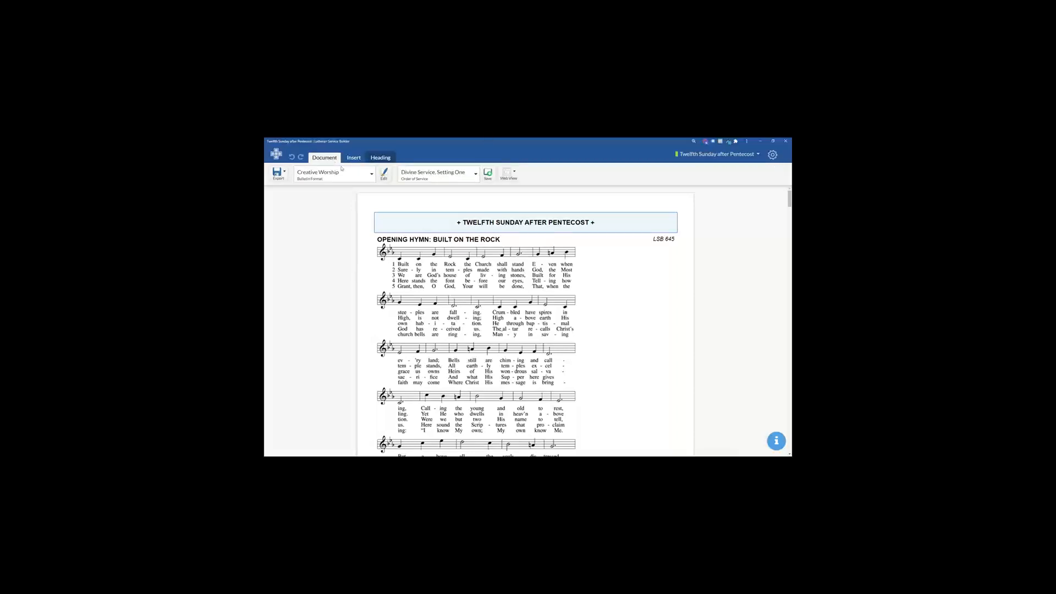
pyautogui.click(373, 176)
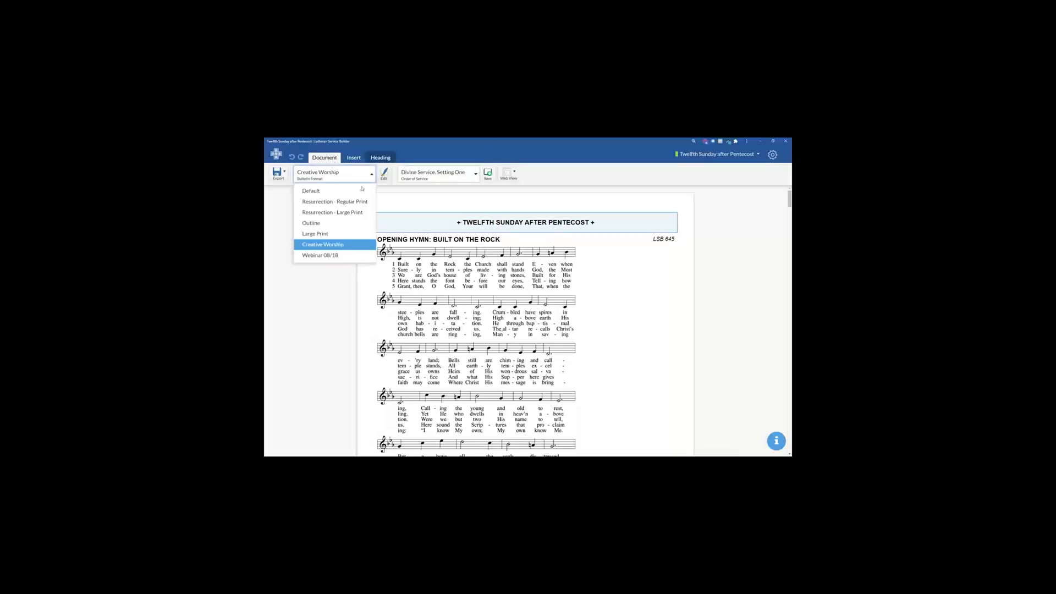
pyautogui.click(329, 256)
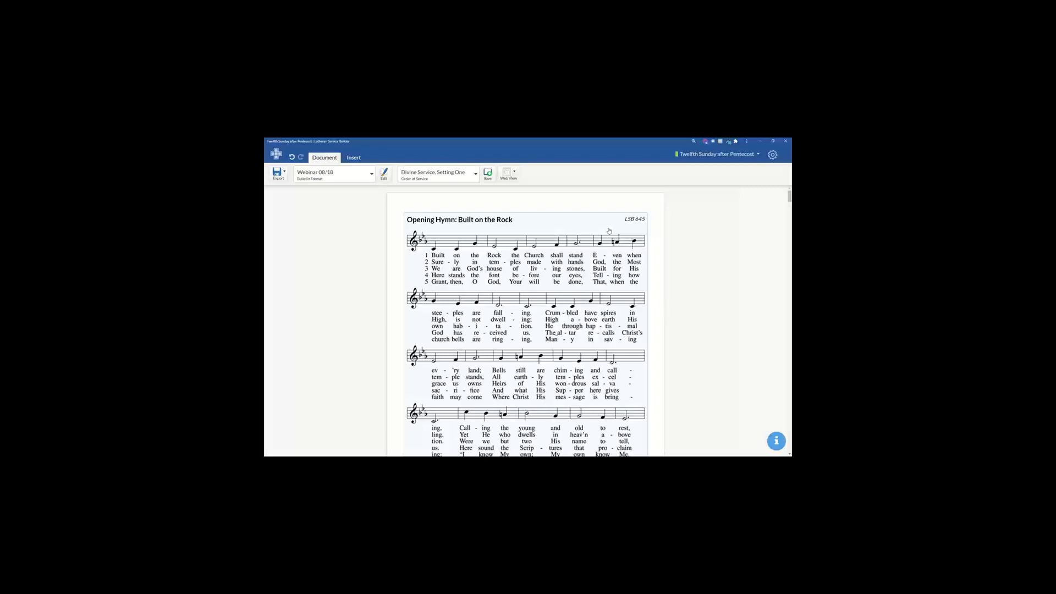
# Examine the hymns, liturgy, psalmody and readings of the service in the newly applied bulletin format
pyautogui.scroll(-4, 589, 261)
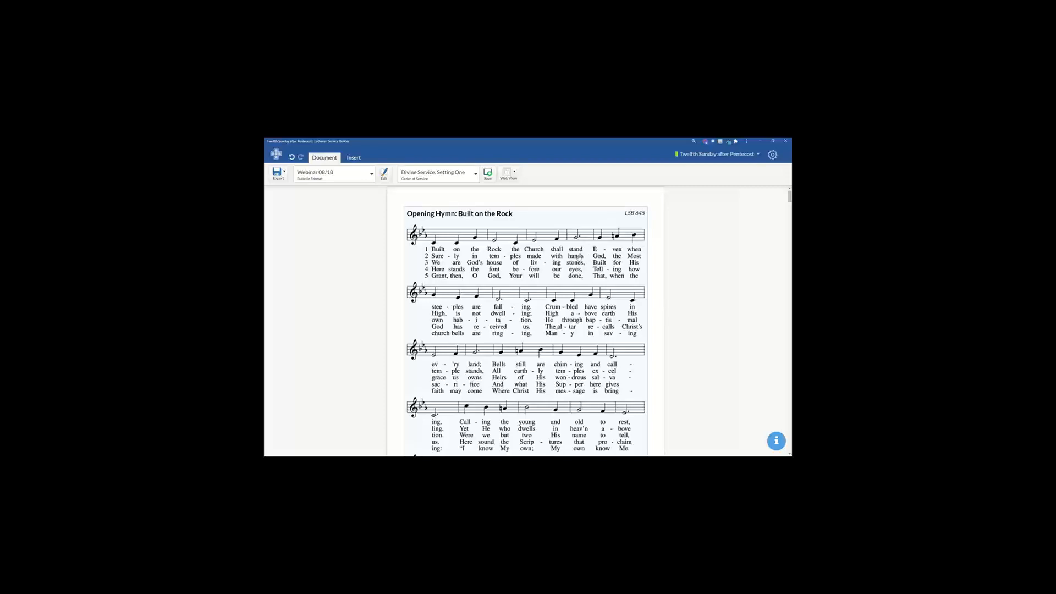
pyautogui.scroll(-1, 569, 275)
pyautogui.scroll(5, 492, 222)
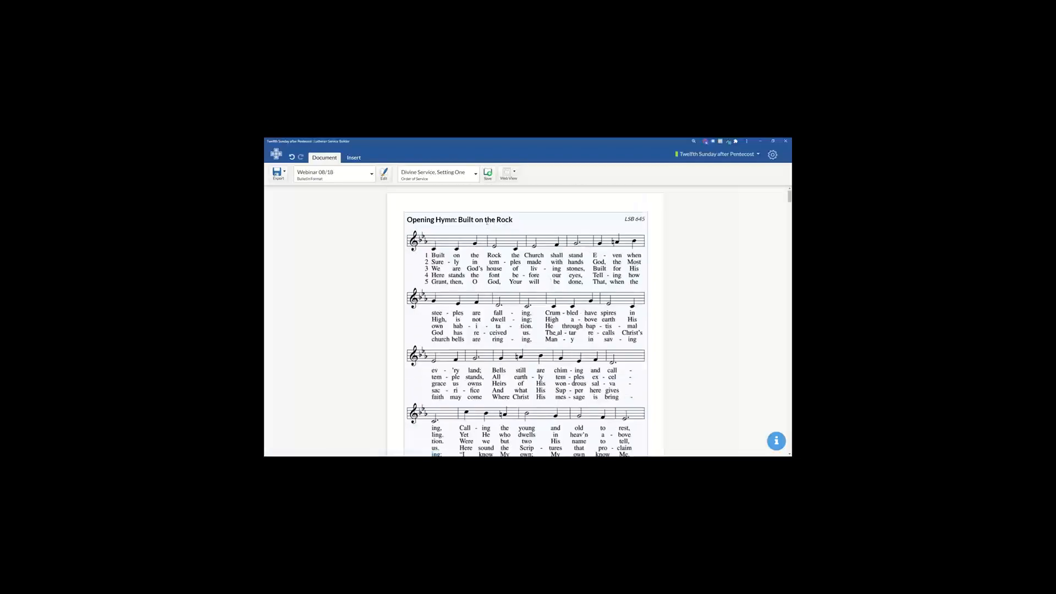
pyautogui.click(491, 220)
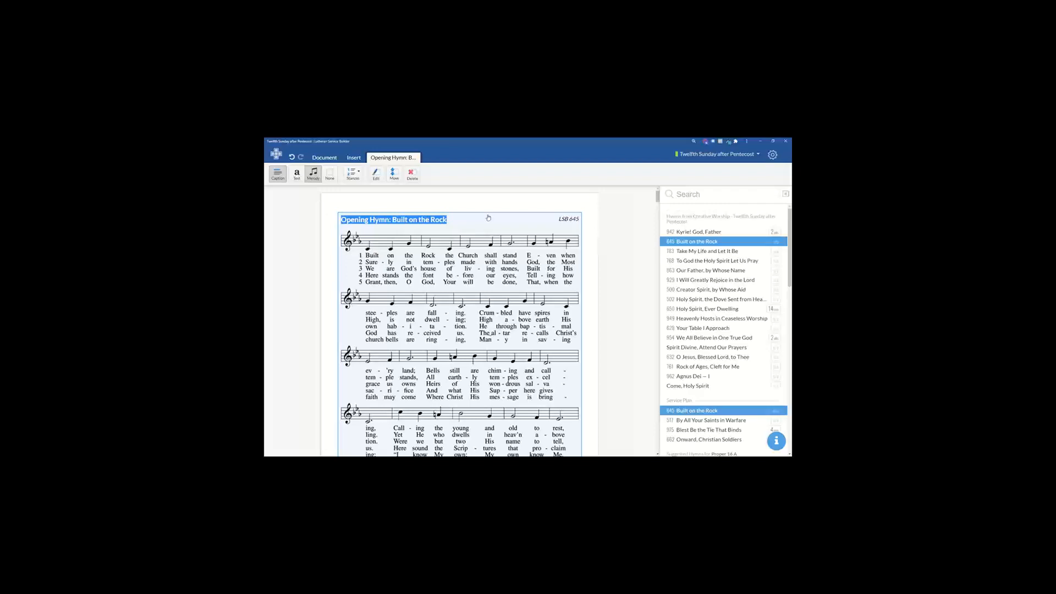
pyautogui.click(520, 207)
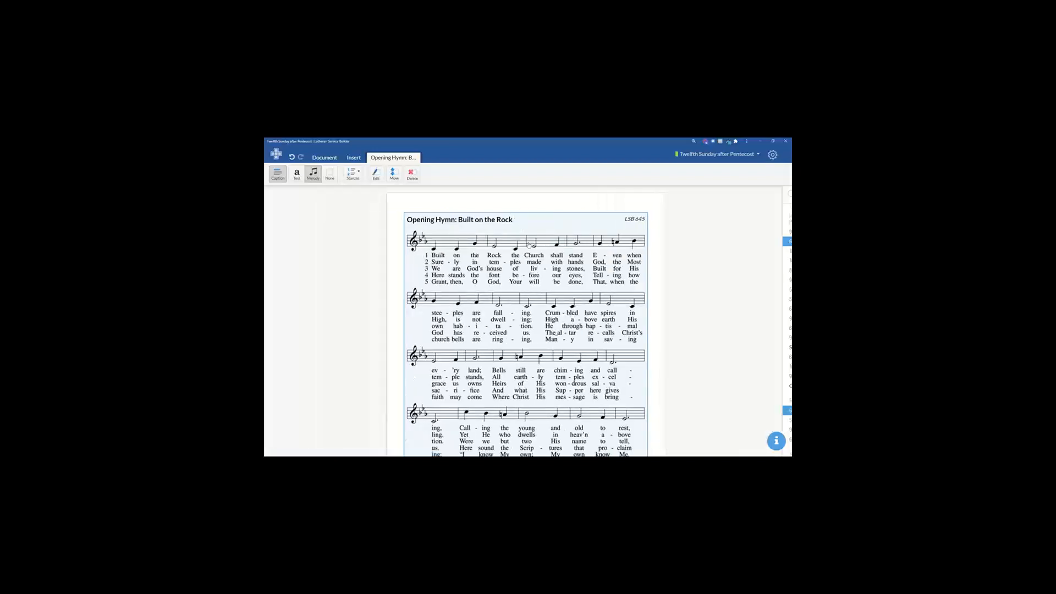
pyautogui.scroll(-15, 531, 245)
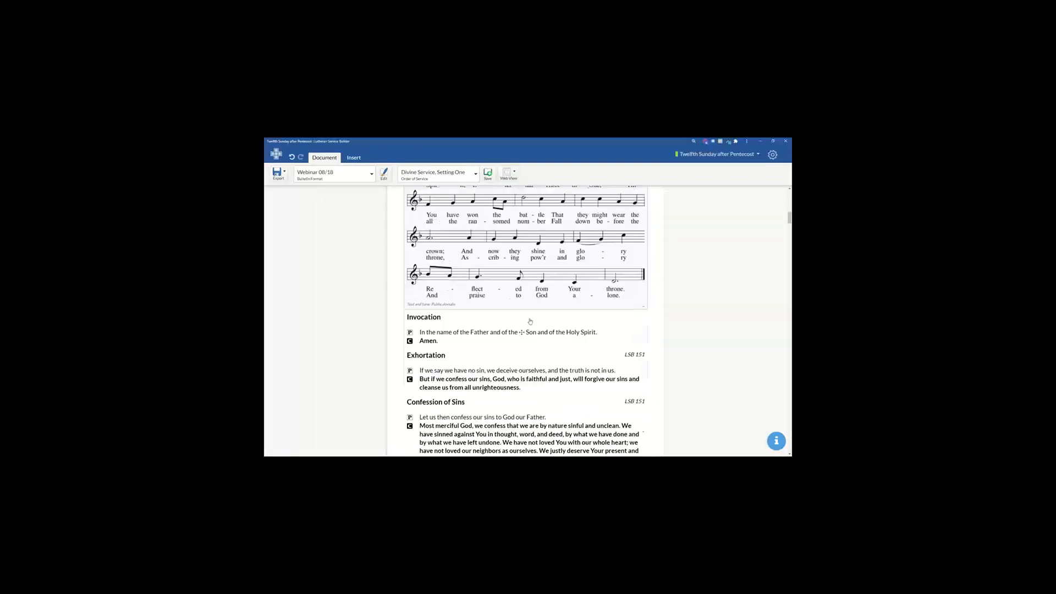
pyautogui.scroll(-10, 530, 321)
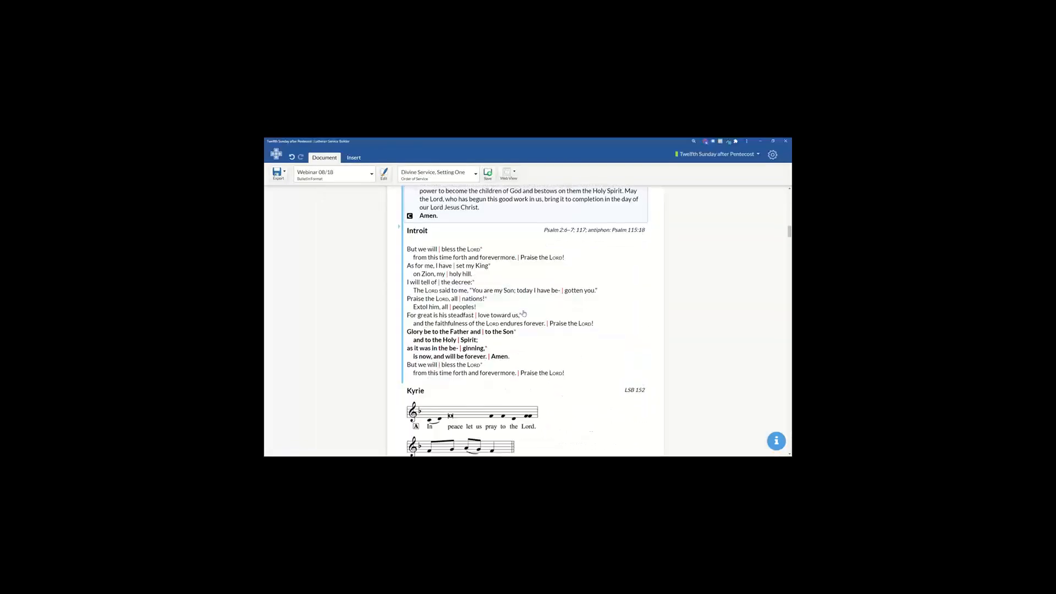
pyautogui.scroll(-10, 523, 314)
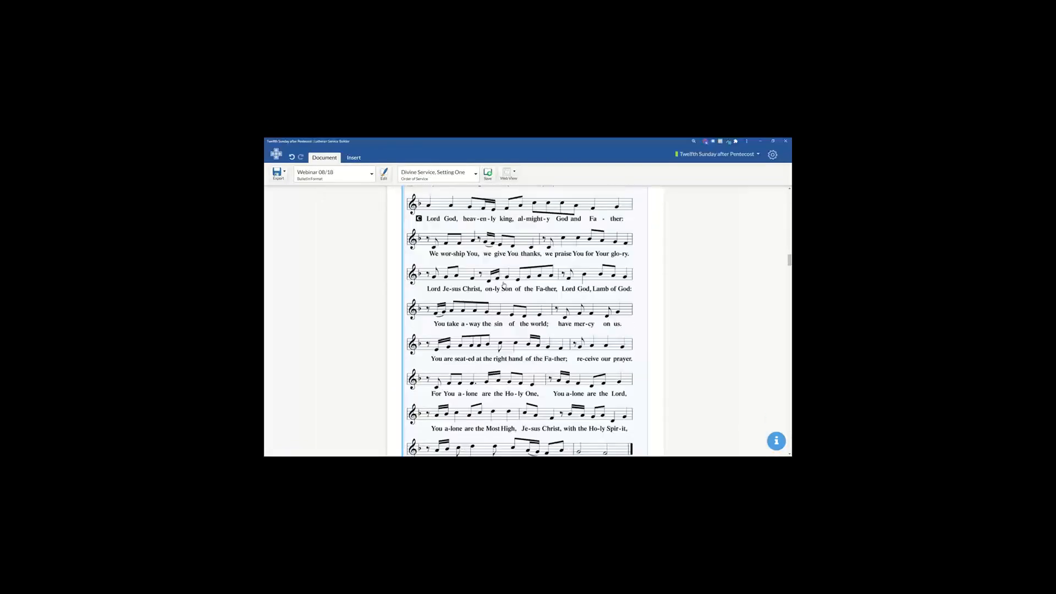
pyautogui.scroll(-10, 504, 285)
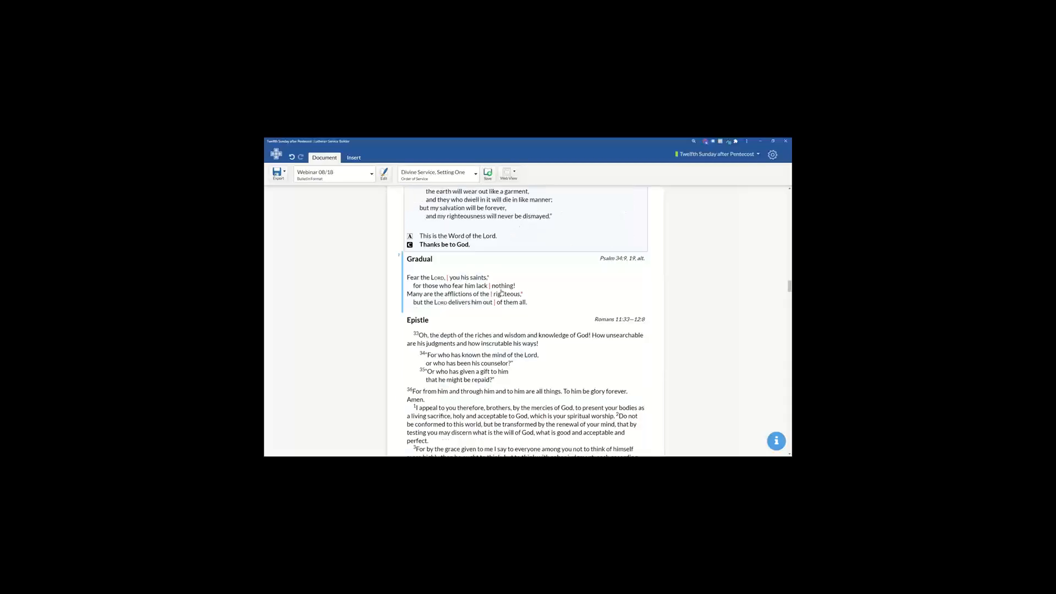
pyautogui.scroll(15, 501, 293)
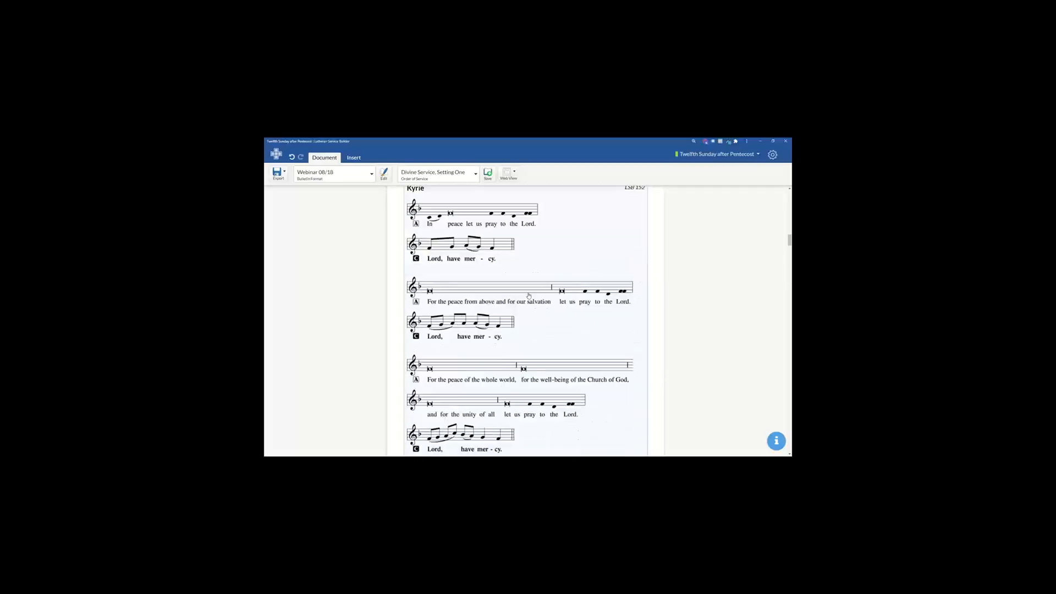
pyautogui.scroll(15, 529, 296)
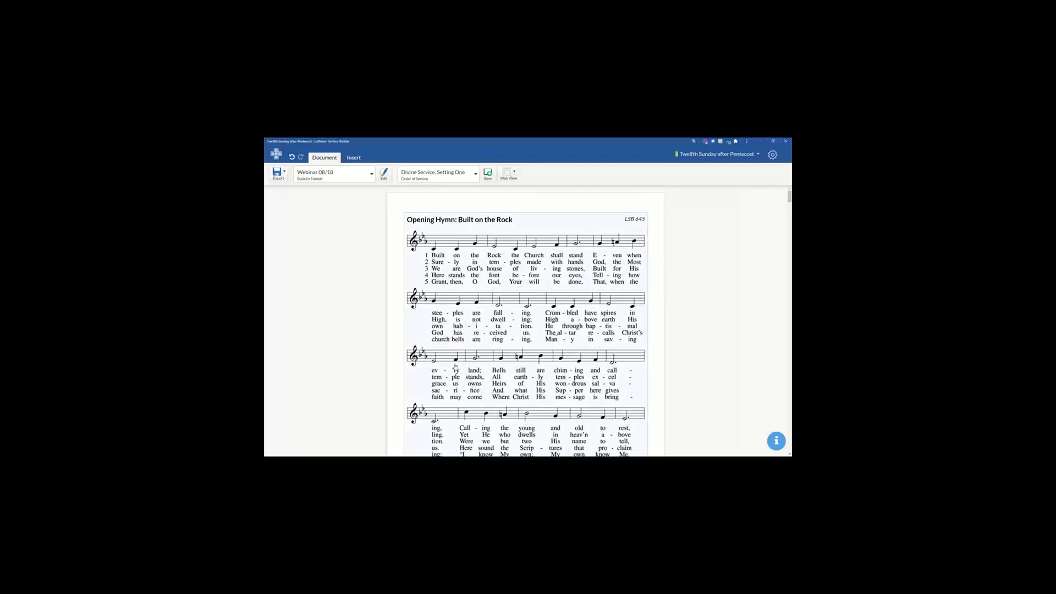
# Export the service as a Word document, open it in Word and place it beside the Creative Worship document without the navigation pane
pyautogui.click(279, 173)
pyautogui.click(294, 192)
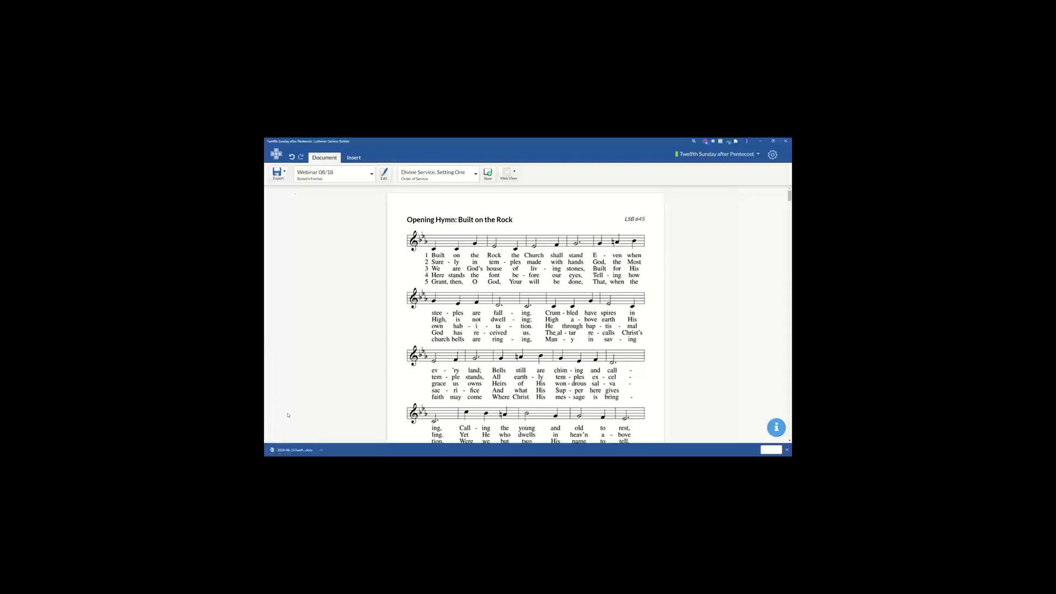
pyautogui.click(295, 450)
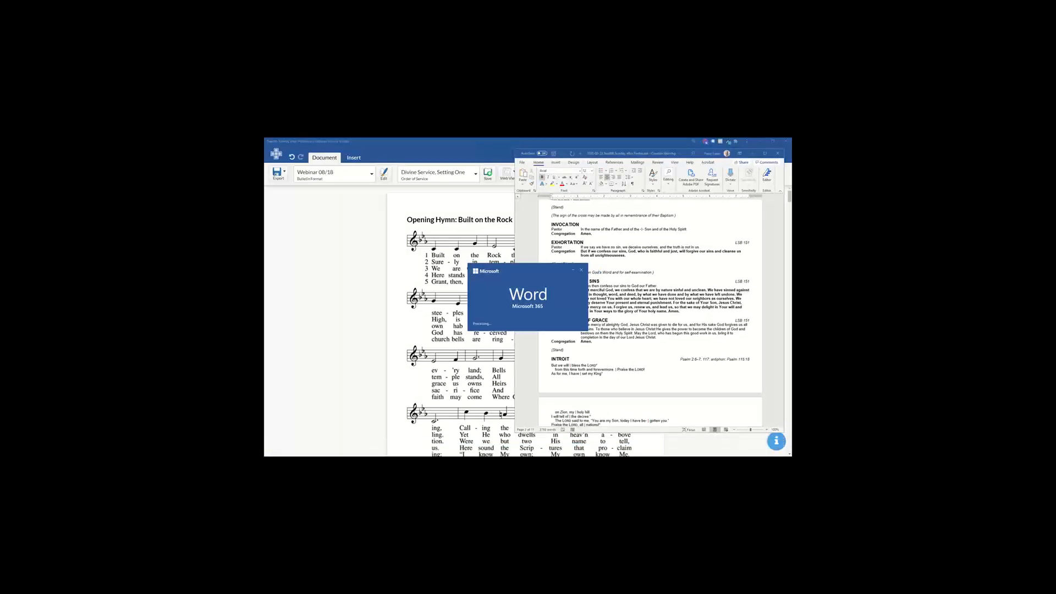
pyautogui.click(754, 178)
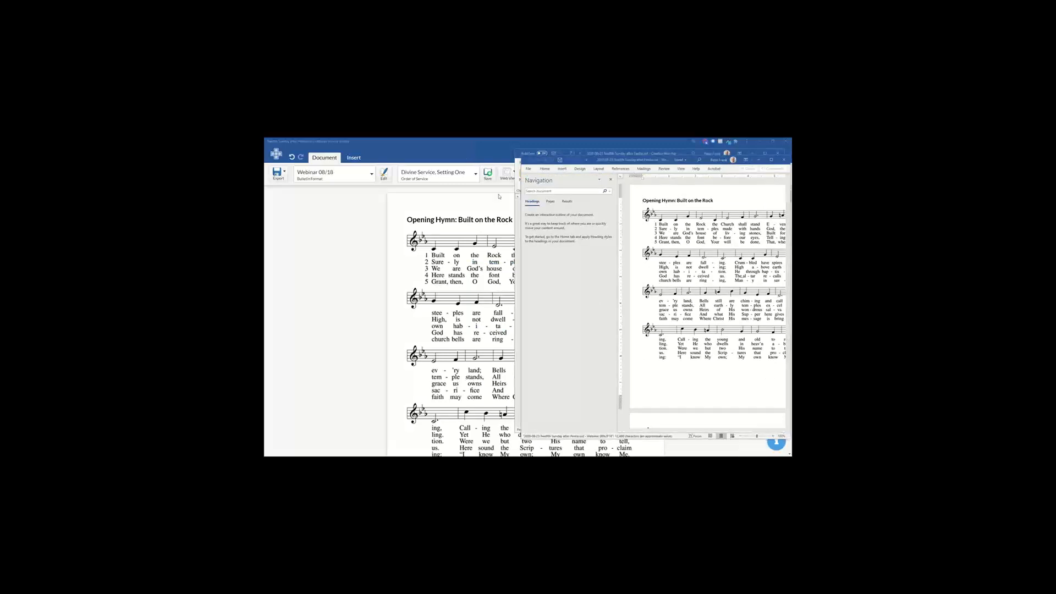
pyautogui.click(611, 180)
pyautogui.moveTo(616, 159); pyautogui.dragTo(355, 164)
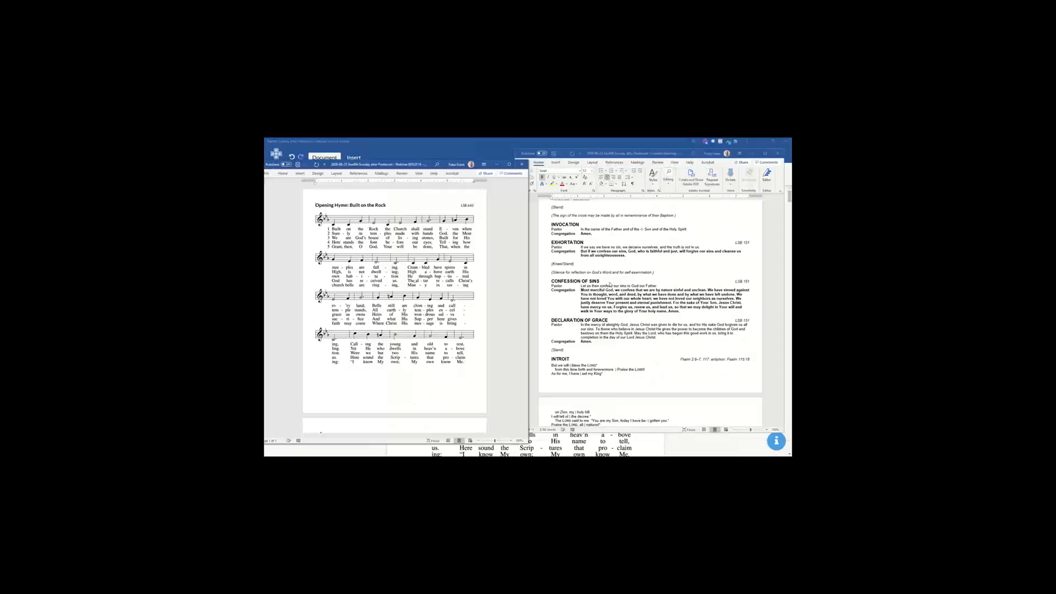
# Compare the exported Webinar 08/18 document with the Creative Worship version of the same service
pyautogui.scroll(10, 609, 283)
pyautogui.click(610, 283)
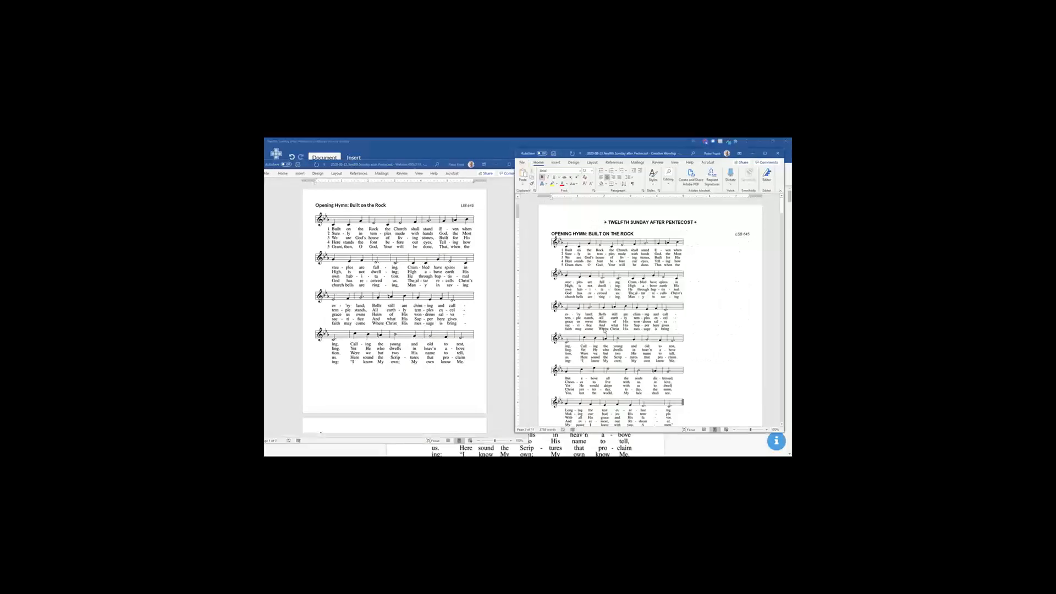
pyautogui.scroll(-15, 430, 264)
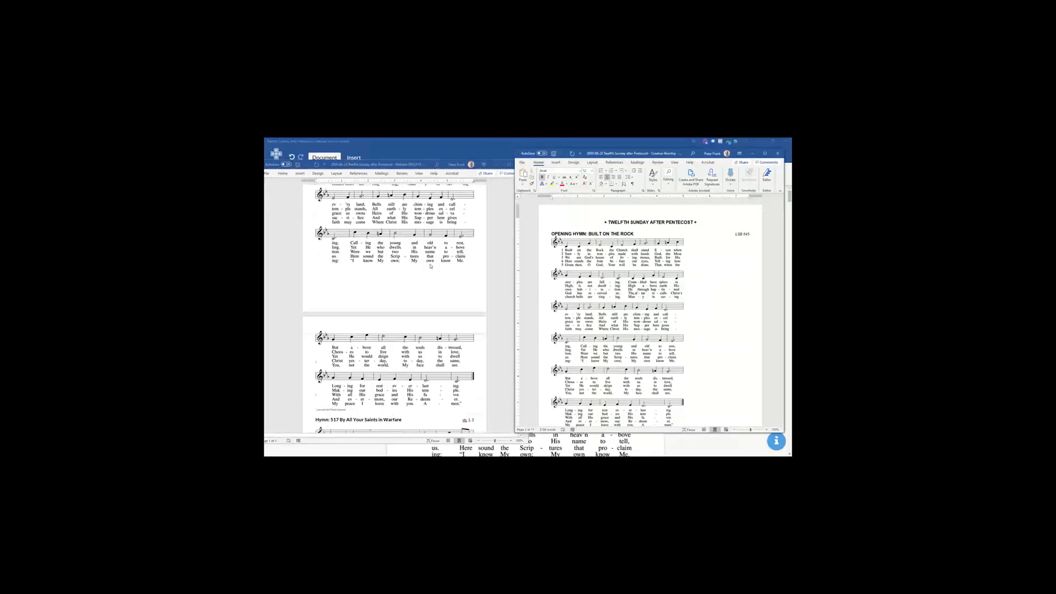
pyautogui.scroll(-15, 424, 261)
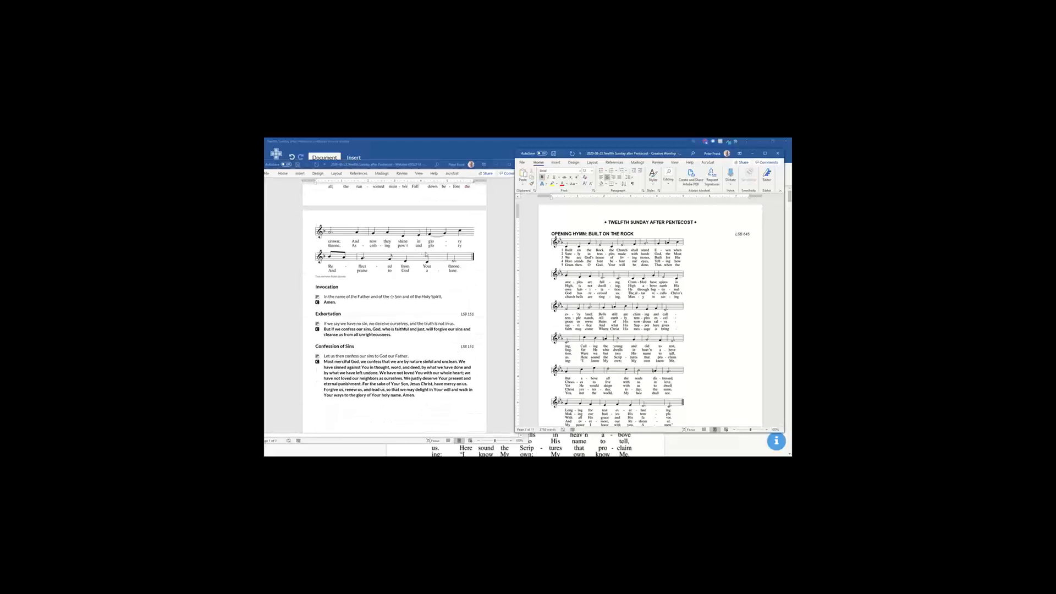
pyautogui.scroll(-10, 388, 263)
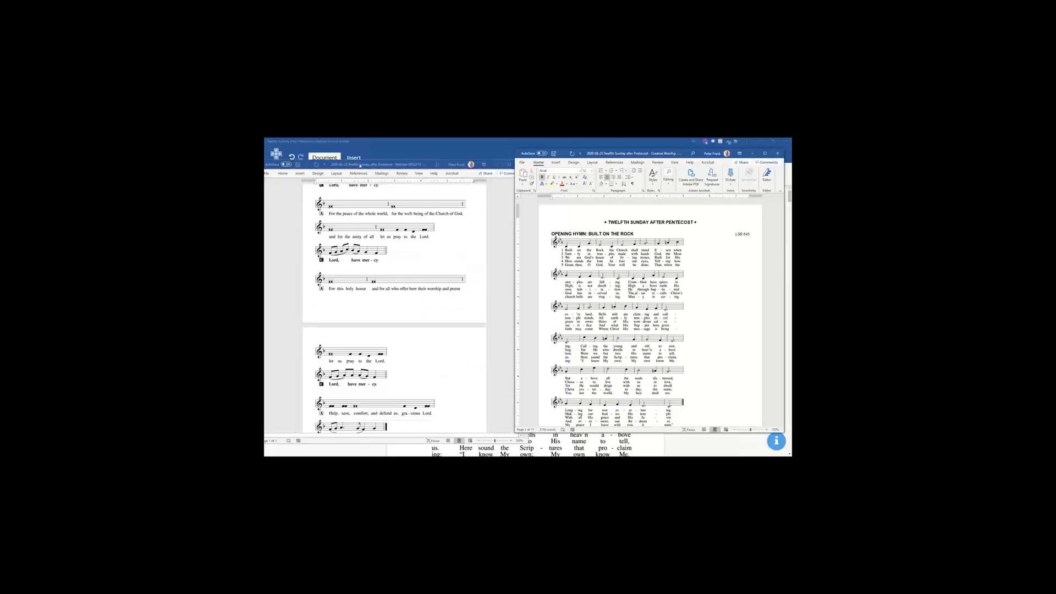
# Choose a network printer for the Webinar 08/18 document and set it to print on both sides, flipping on the long edge
pyautogui.hotkey('ctrl', 'p')
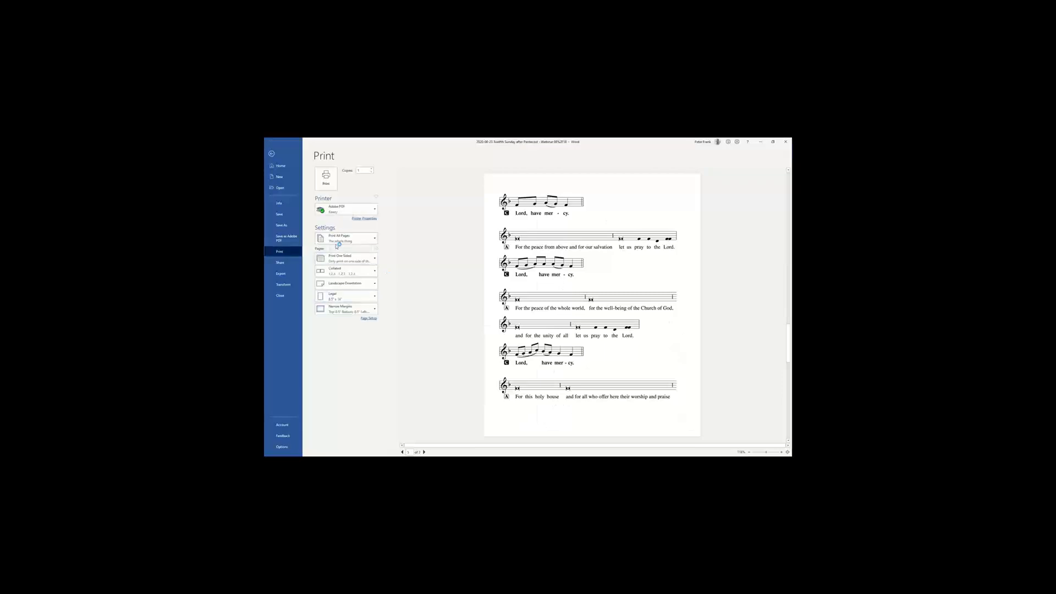
pyautogui.click(368, 260)
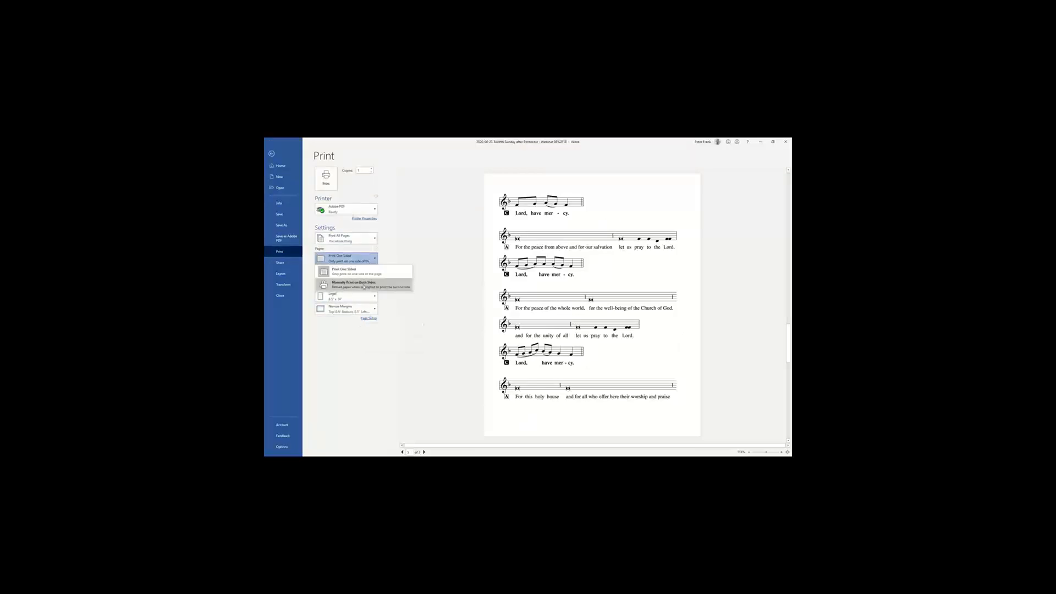
pyautogui.click(371, 213)
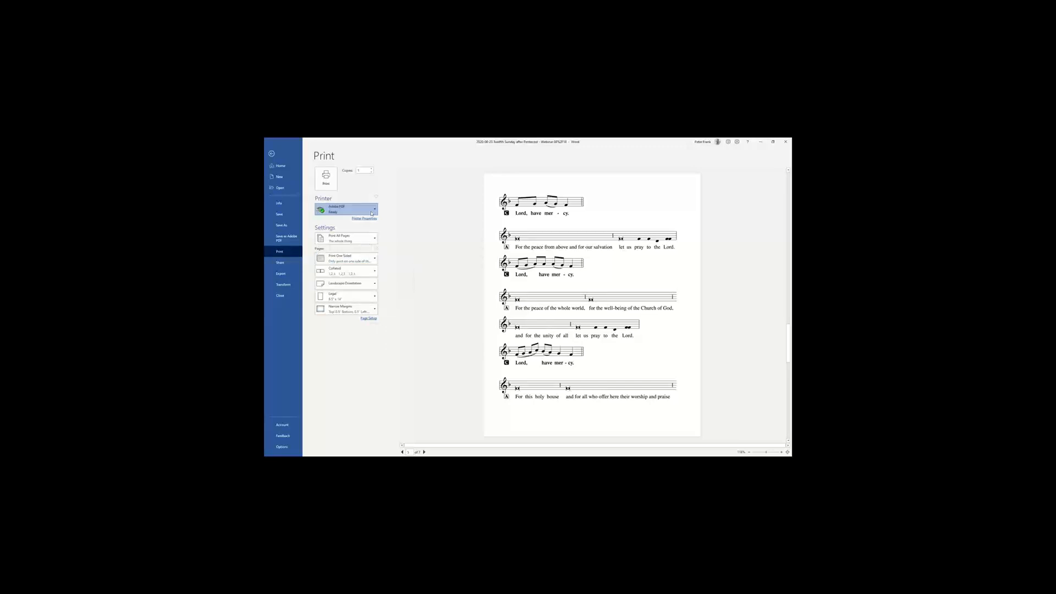
pyautogui.click(373, 214)
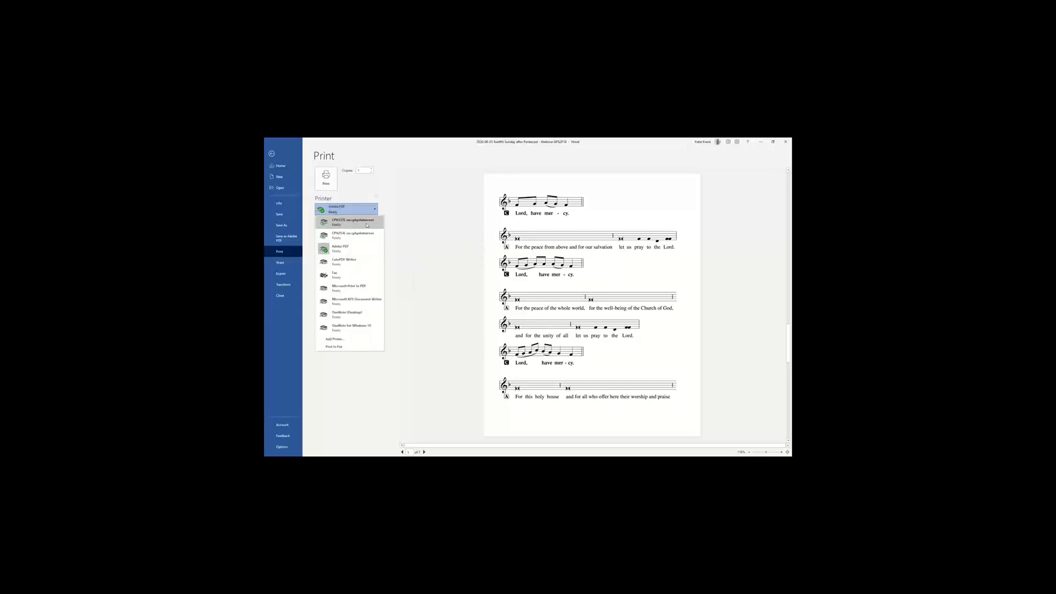
pyautogui.click(364, 216)
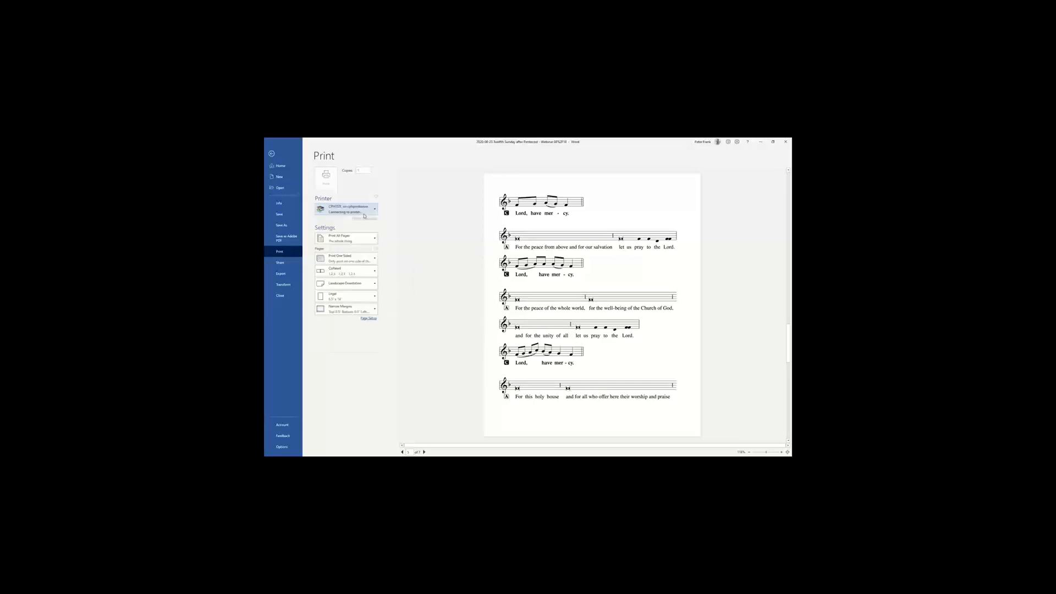
pyautogui.click(357, 259)
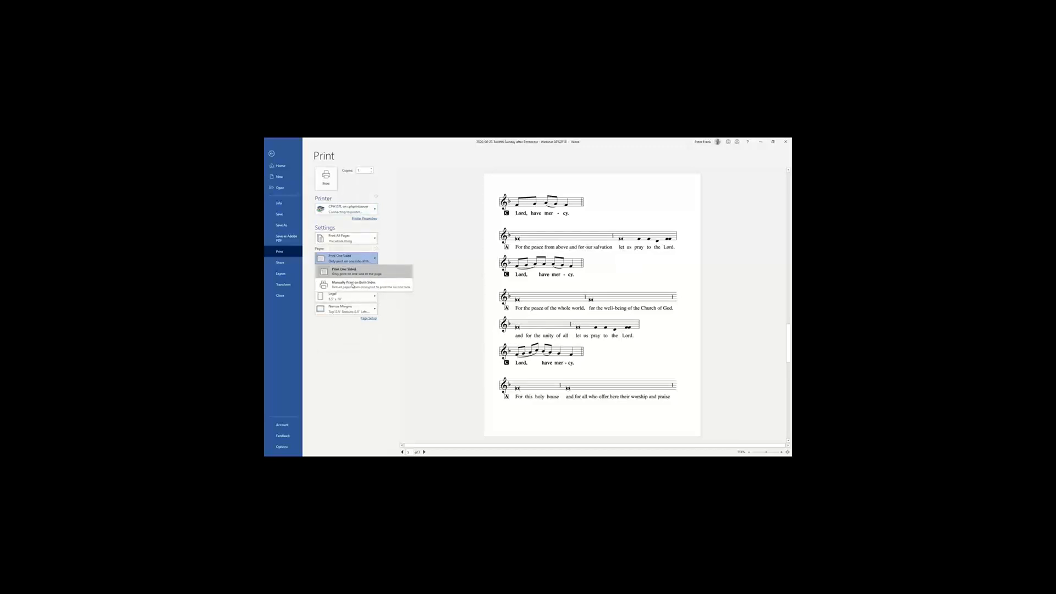
pyautogui.click(353, 284)
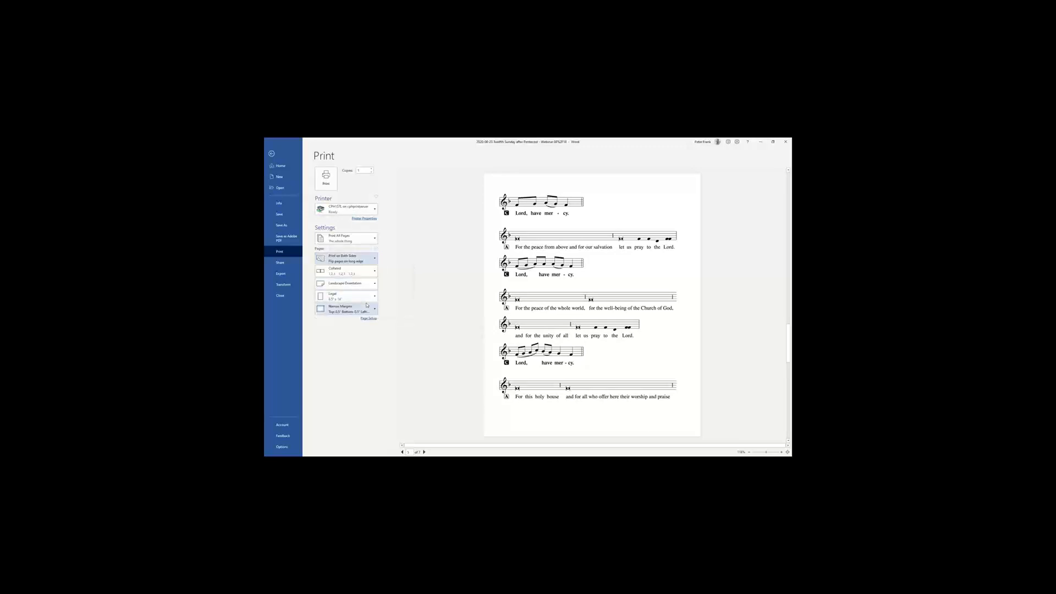
# Change the multiple-pages option in the page setup, leave the print settings and check the page layout in the document
pyautogui.click(369, 318)
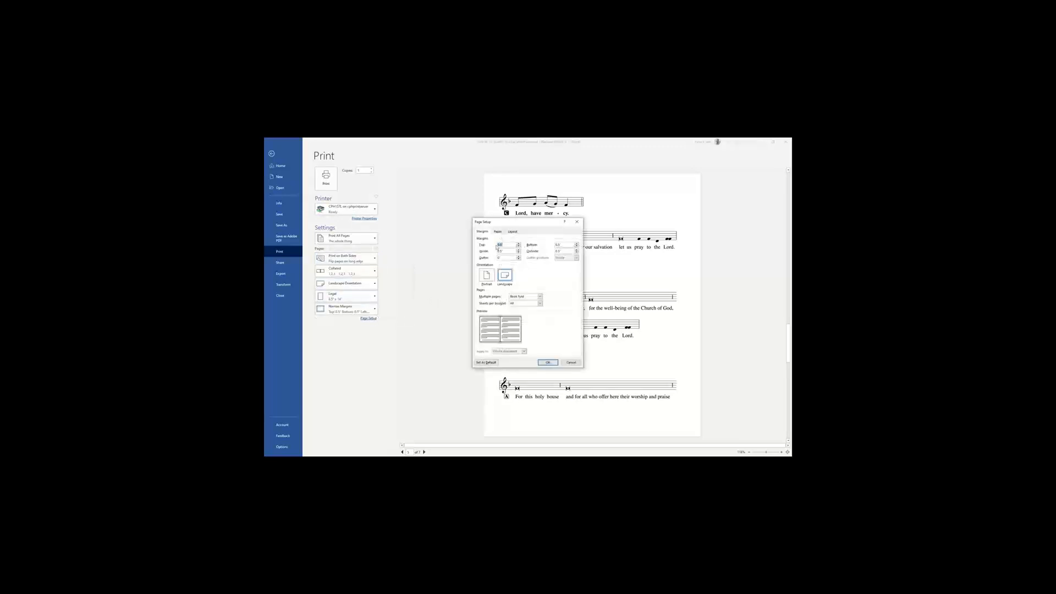
pyautogui.click(541, 297)
pyautogui.click(527, 312)
pyautogui.click(552, 363)
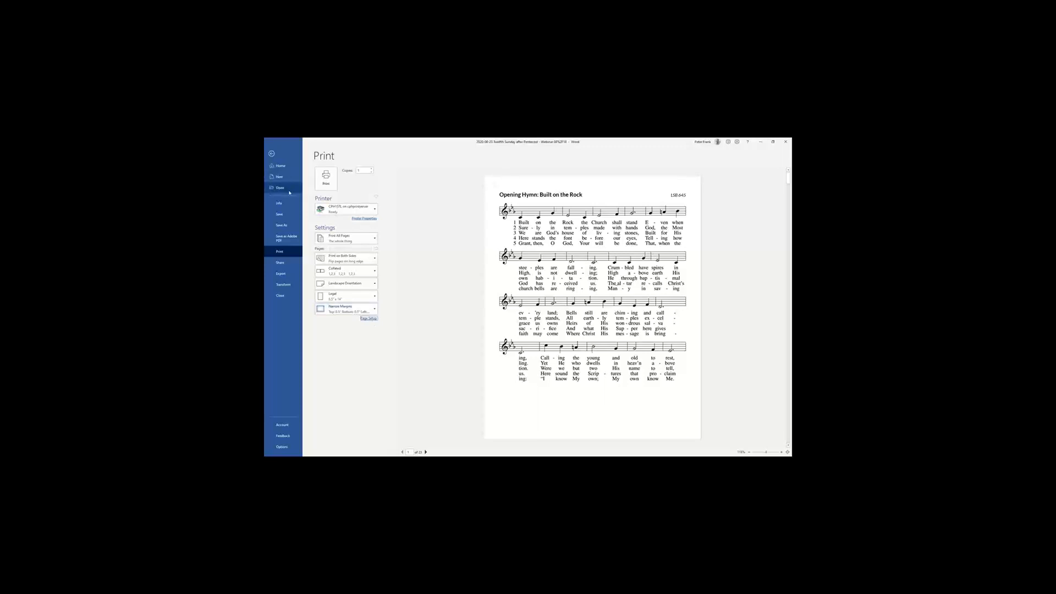
pyautogui.click(278, 155)
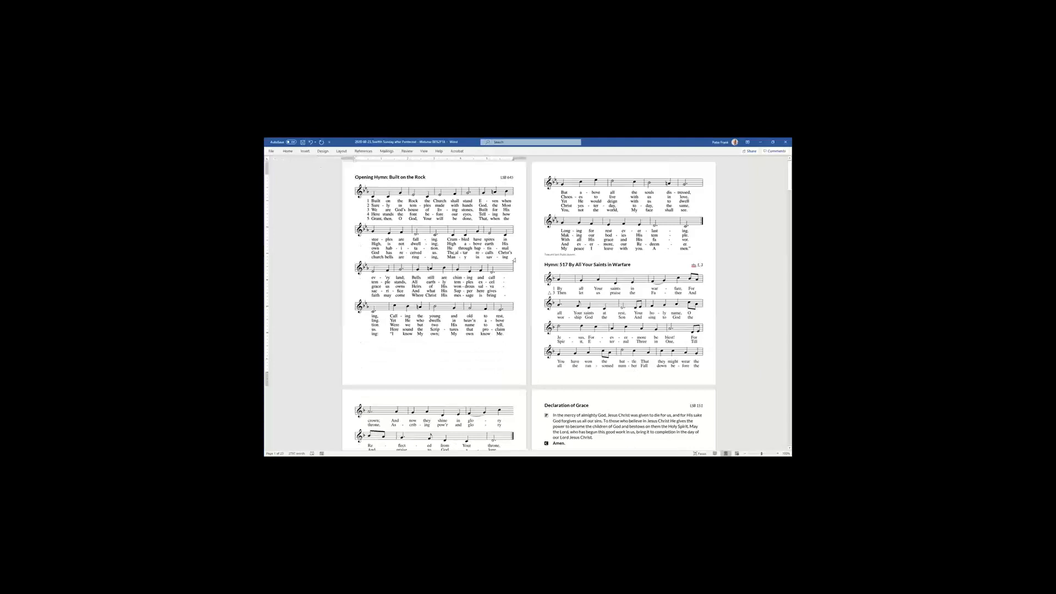
pyautogui.scroll(-3, 510, 270)
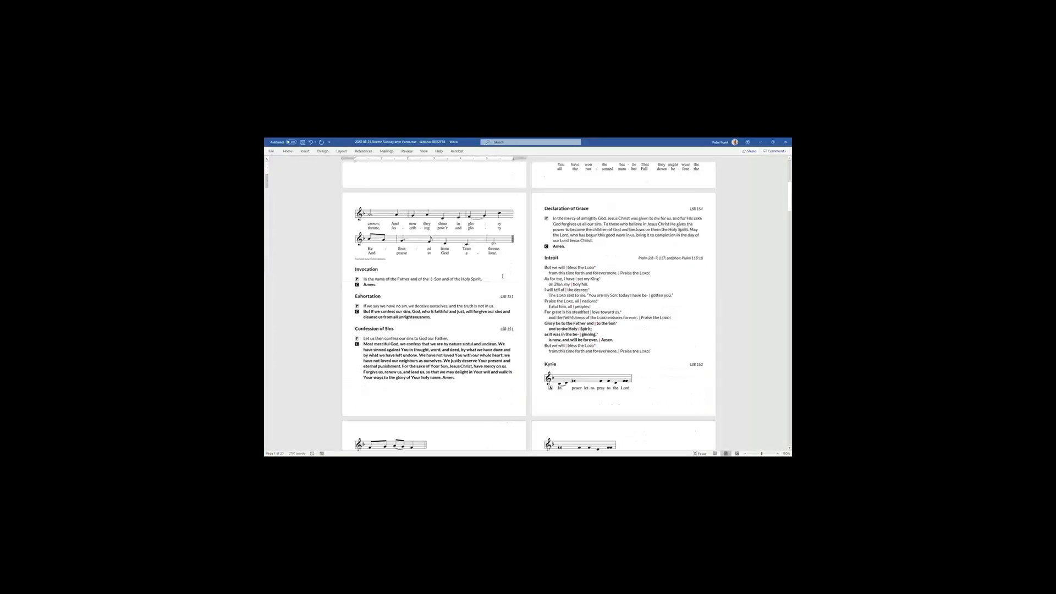
# Examine the page layout of the Webinar 08/18 Word document from the Invocation through the readings, Nicene Creed, prayers and Offertory
pyautogui.scroll(-2, 501, 277)
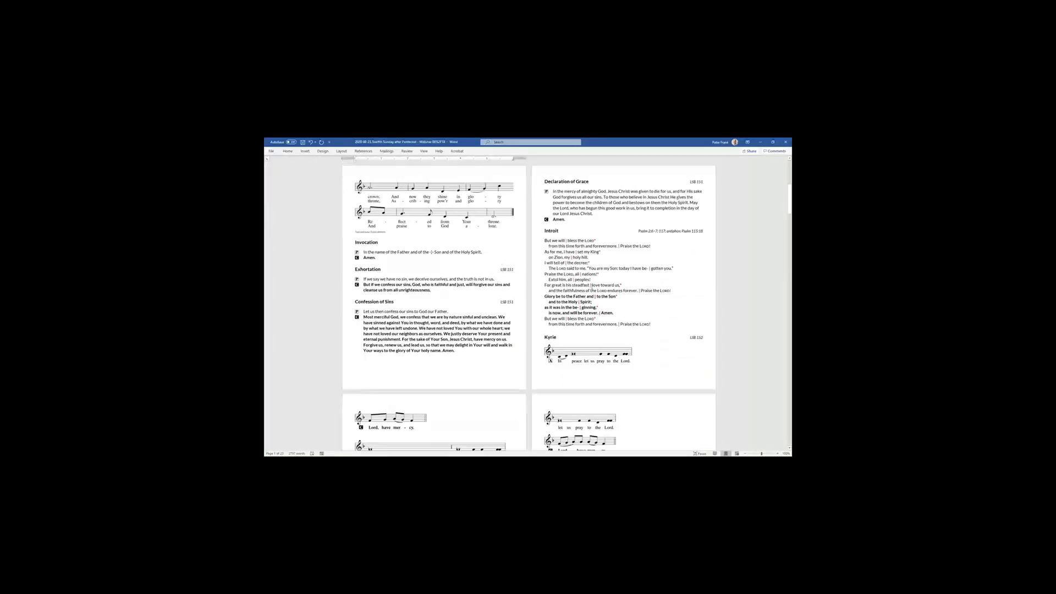
pyautogui.scroll(-3, 573, 297)
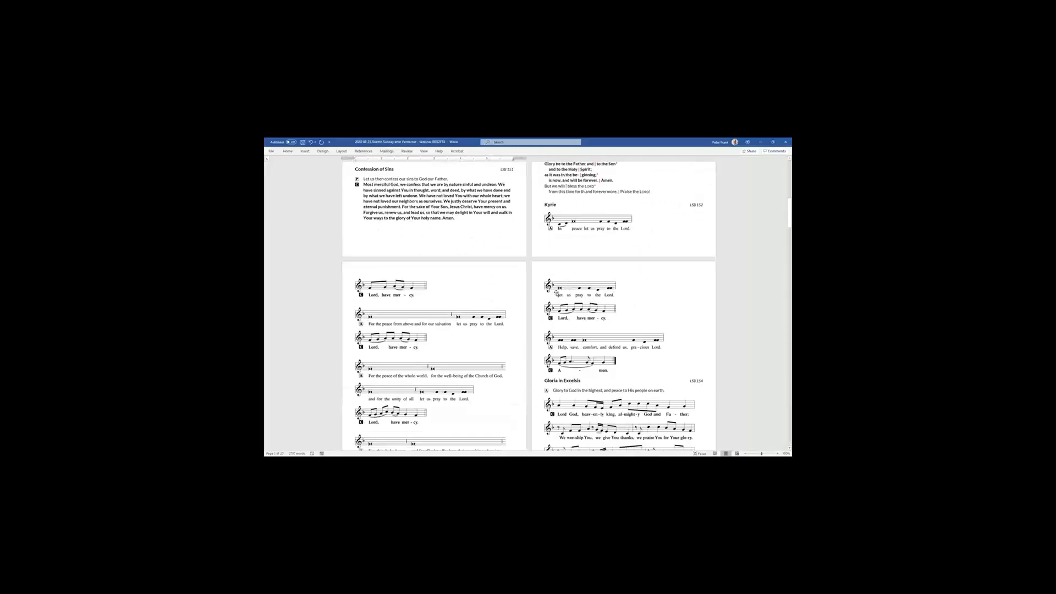
pyautogui.scroll(-3, 556, 293)
pyautogui.scroll(-3, 557, 293)
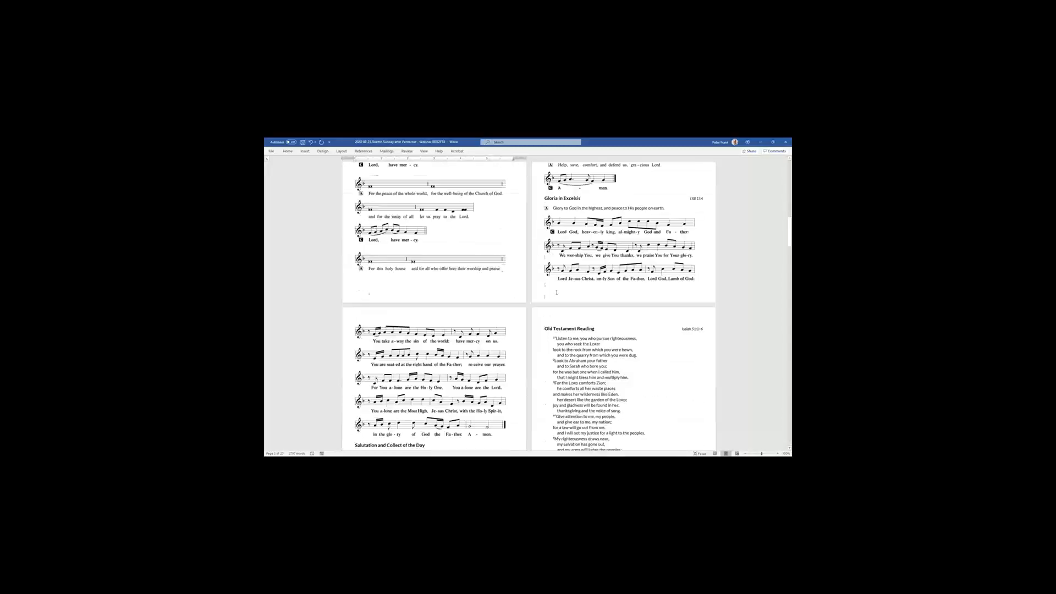
pyautogui.scroll(-15, 557, 292)
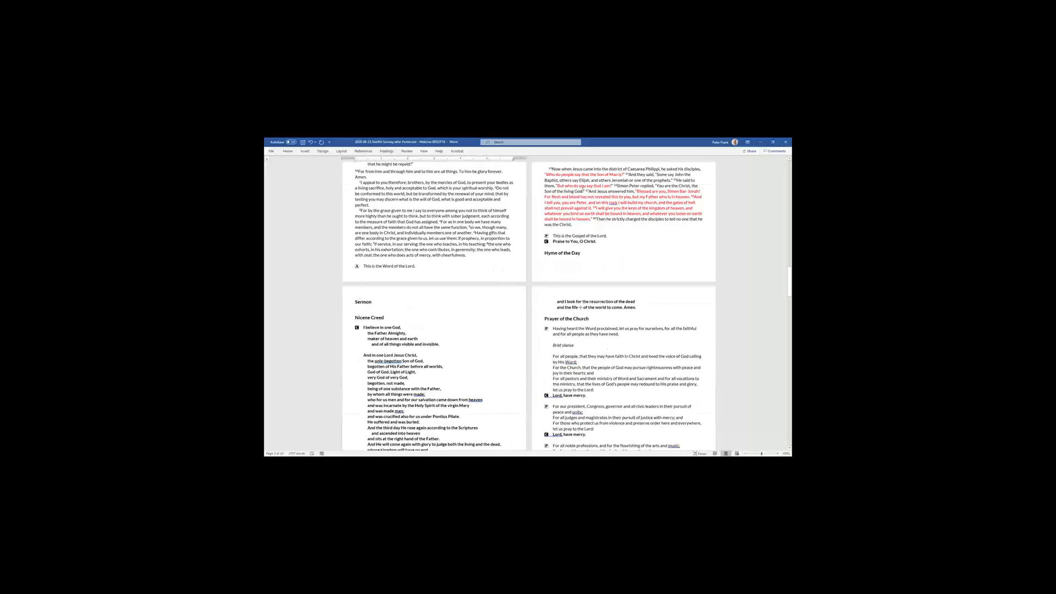
pyautogui.moveTo(583, 225); pyautogui.dragTo(629, 223)
pyautogui.scroll(-4, 603, 213)
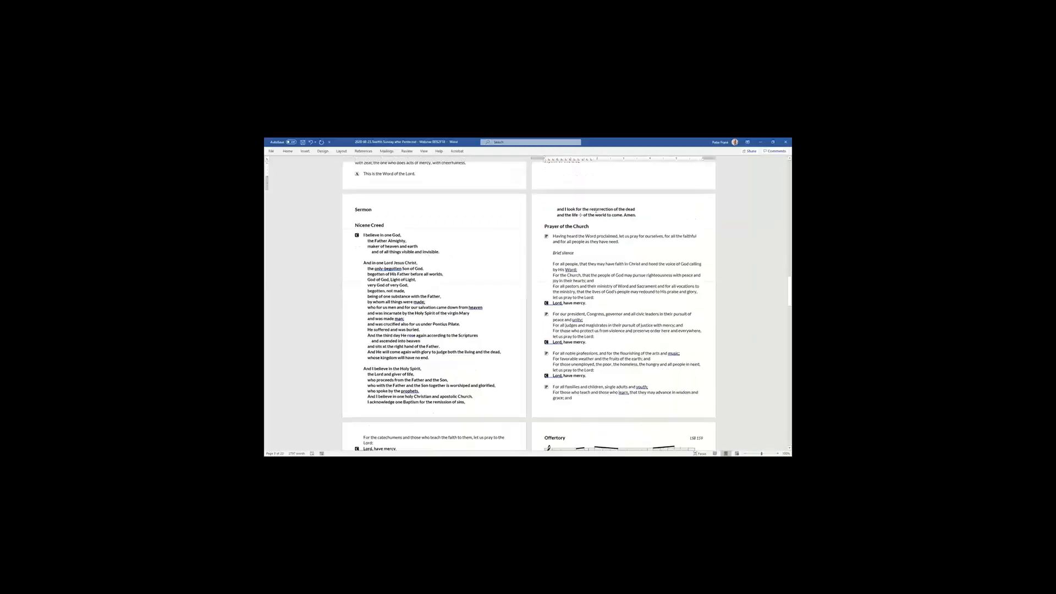
pyautogui.scroll(-1, 584, 223)
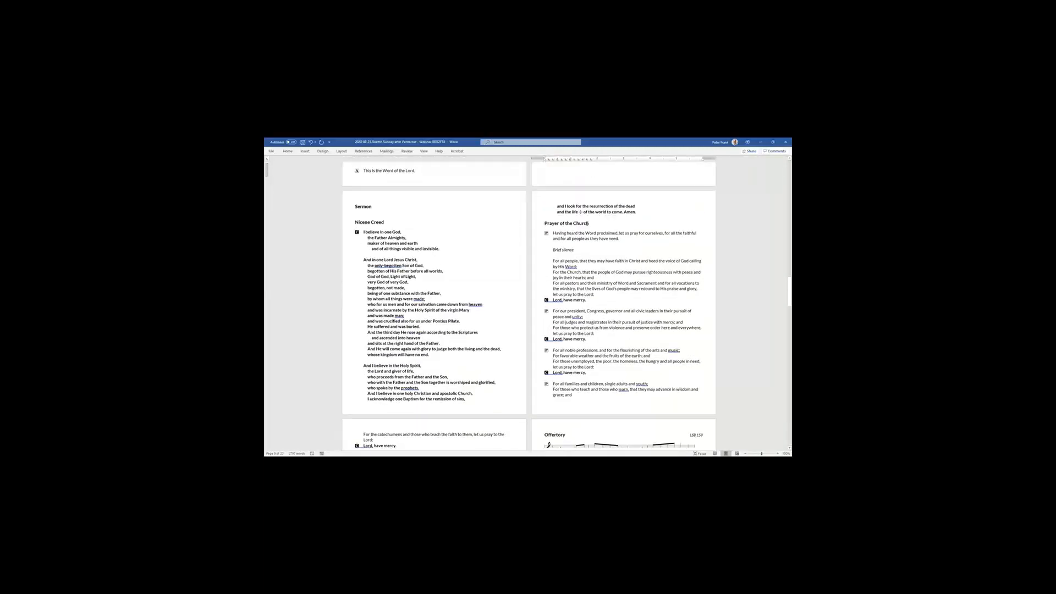
pyautogui.scroll(-5, 588, 223)
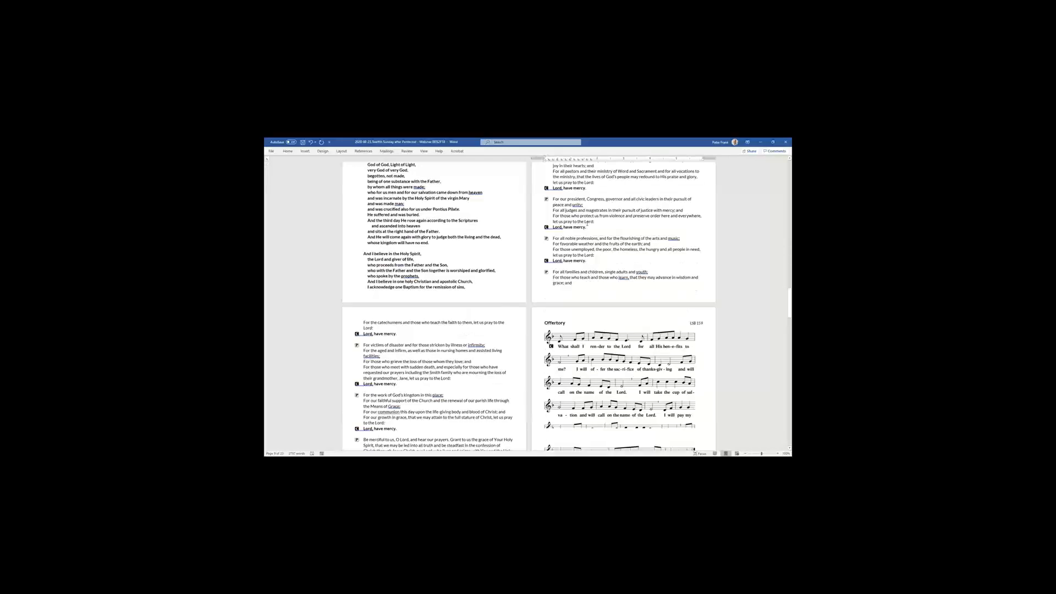
pyautogui.scroll(-10, 587, 224)
# Switch to Lutheran Service Builder and copy the Webinar 08/18 bulletin format, naming the copy Webinar 08/18 - Large 1-Page
pyautogui.click(759, 141)
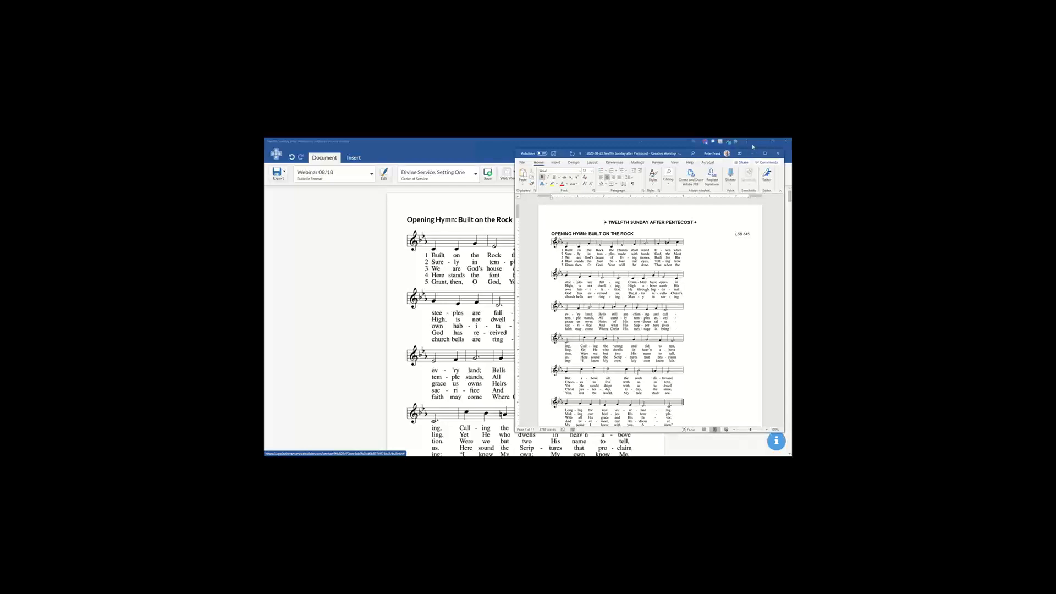
pyautogui.click(480, 162)
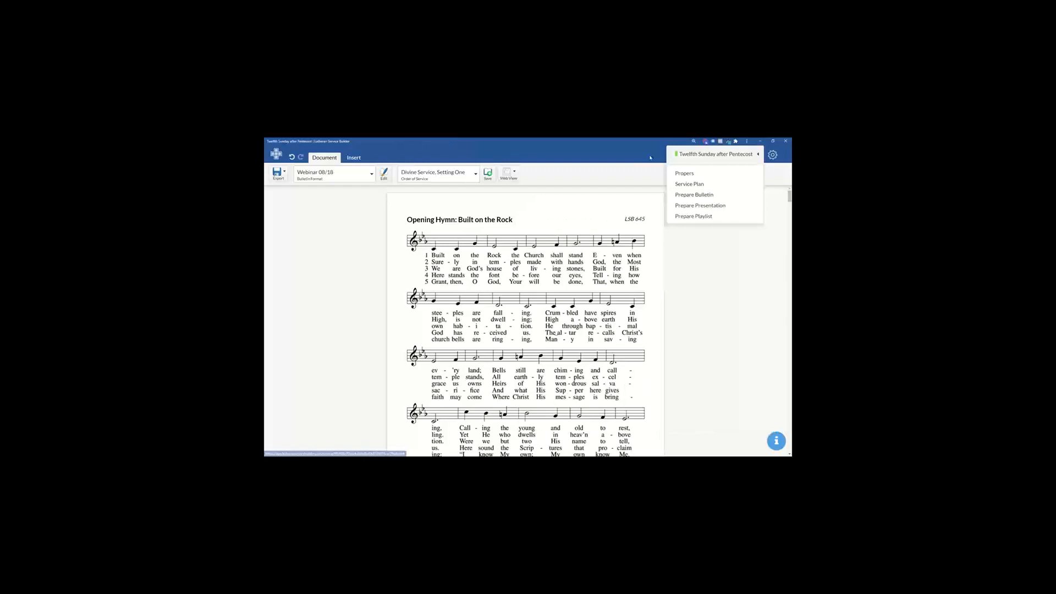
pyautogui.click(759, 337)
pyautogui.click(772, 156)
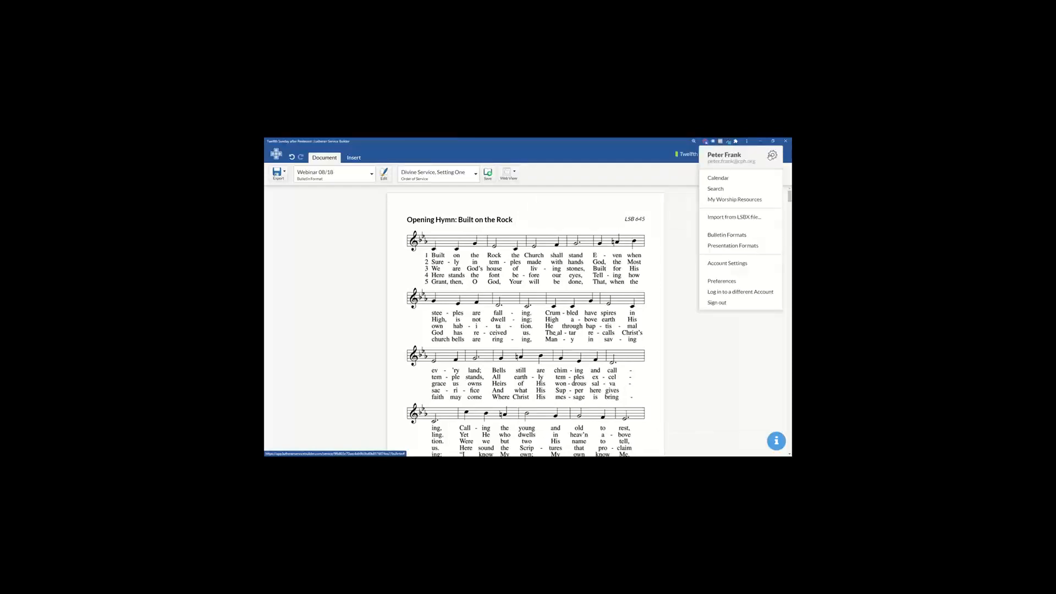
pyautogui.click(741, 236)
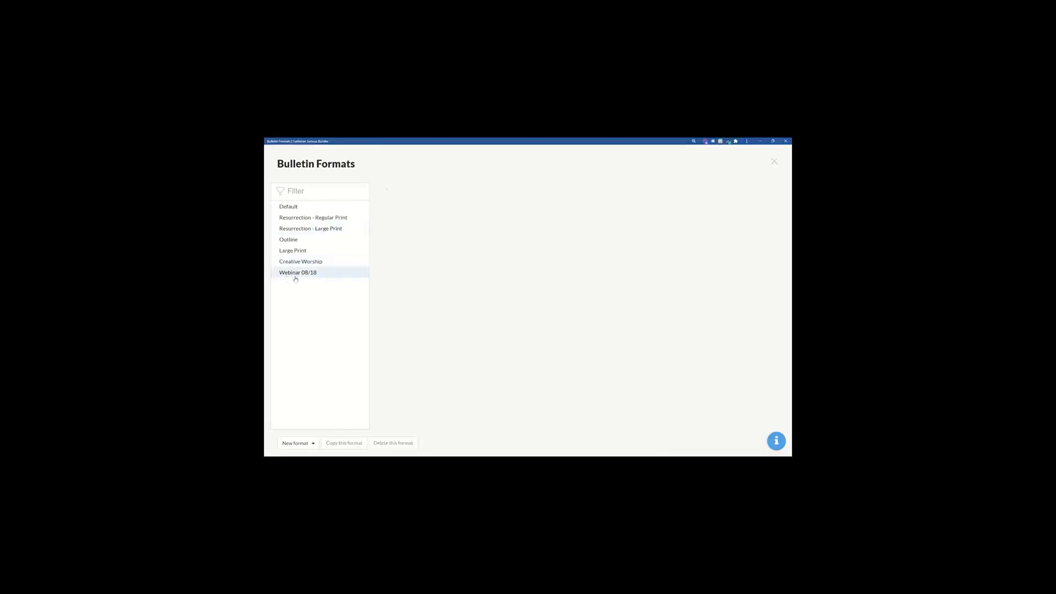
pyautogui.click(296, 277)
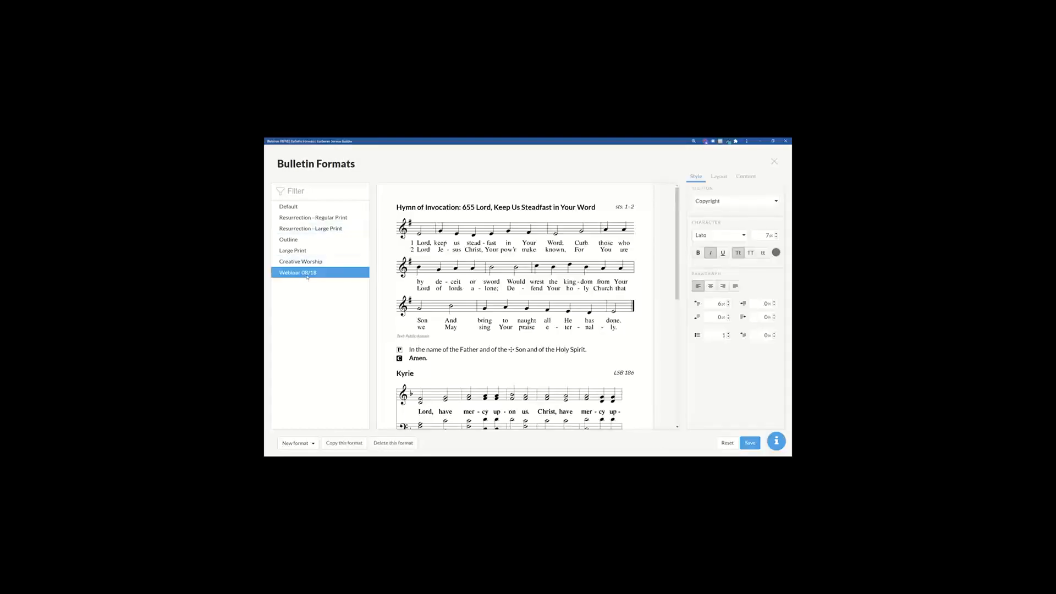
pyautogui.click(344, 444)
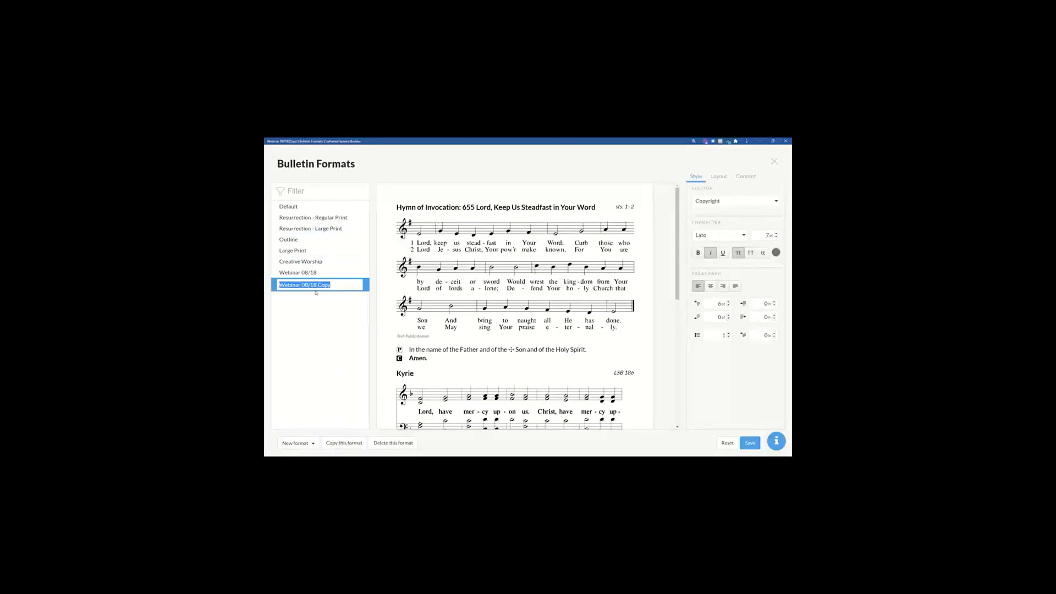
pyautogui.doubleClick(321, 286)
pyautogui.write('- Large 1-Page')
pyautogui.press('Return')
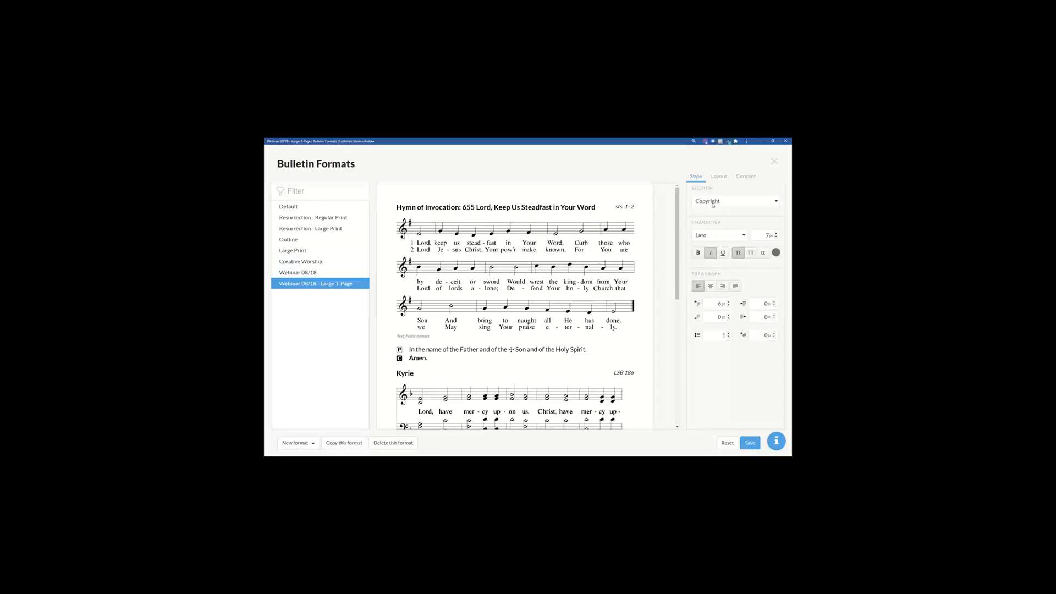
# Set the Large 1-Page format to Ledger (11" x 17") page size in Landscape orientation, save it and close the bulletin formats
pyautogui.click(719, 176)
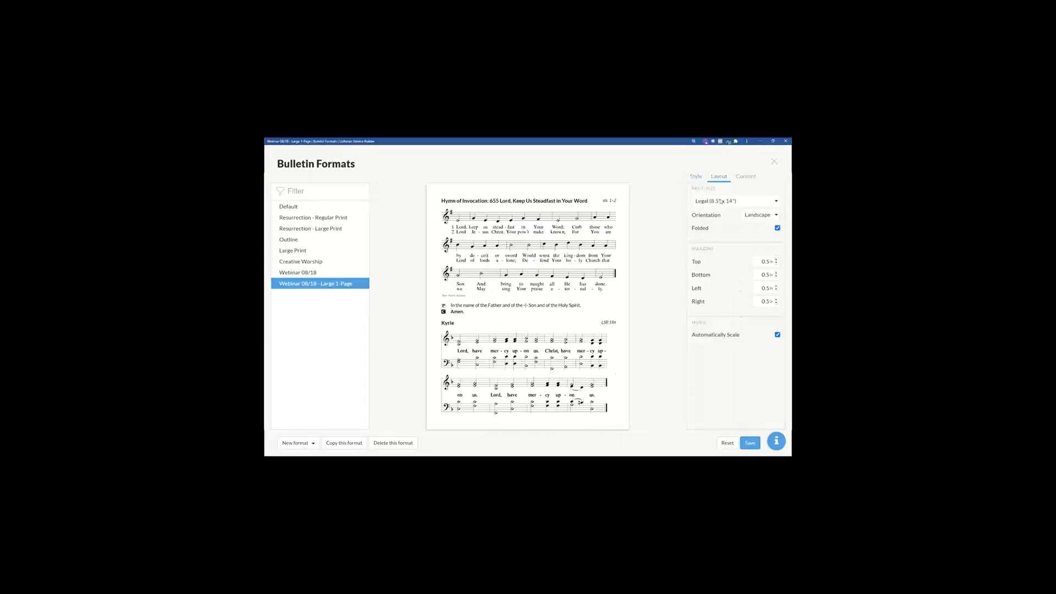
pyautogui.click(721, 201)
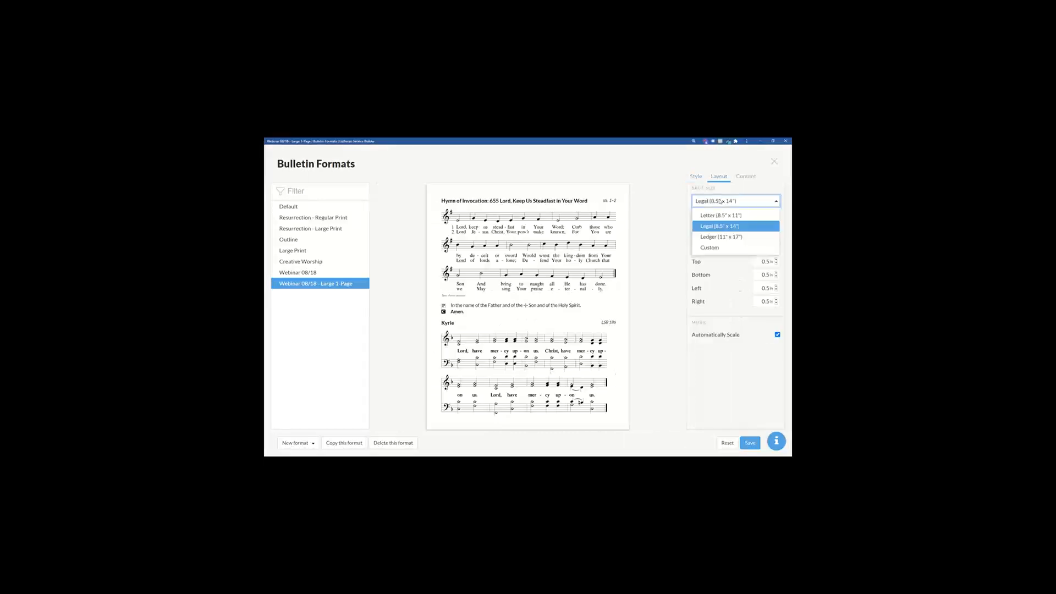
pyautogui.click(713, 238)
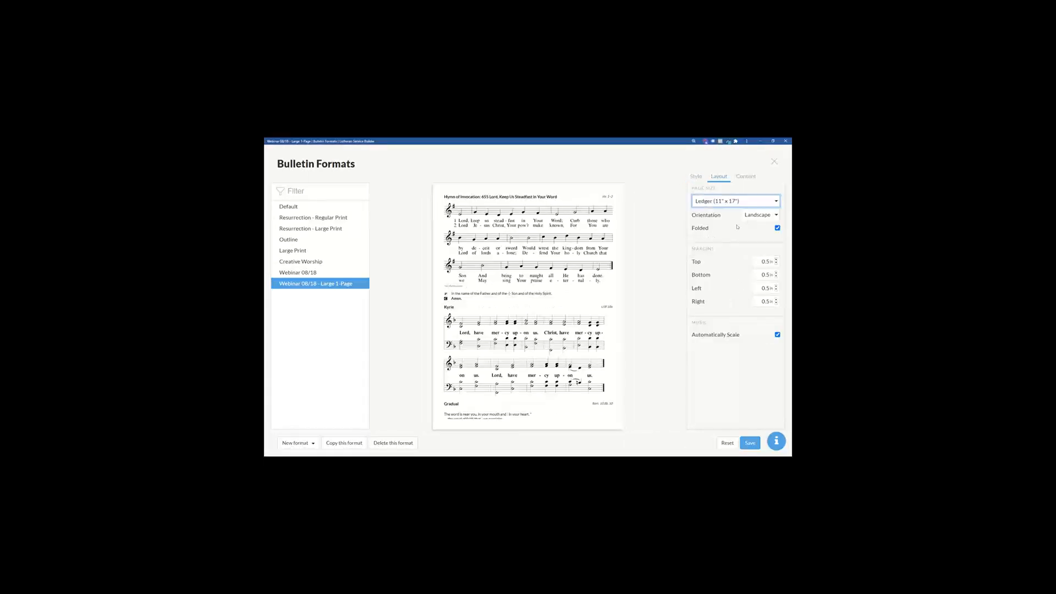
pyautogui.click(769, 219)
pyautogui.click(766, 237)
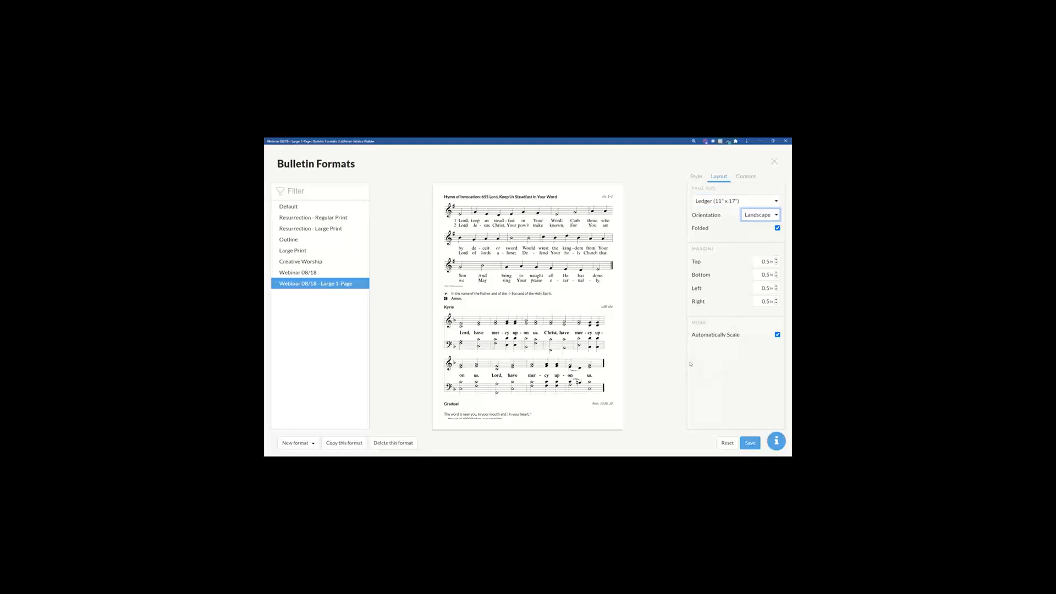
pyautogui.click(753, 444)
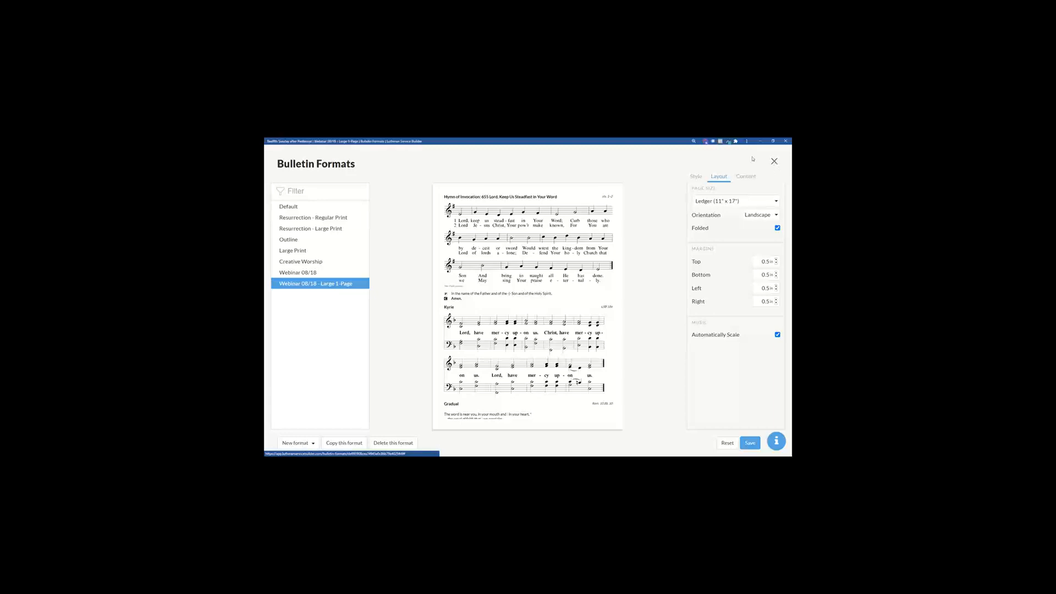
pyautogui.click(774, 161)
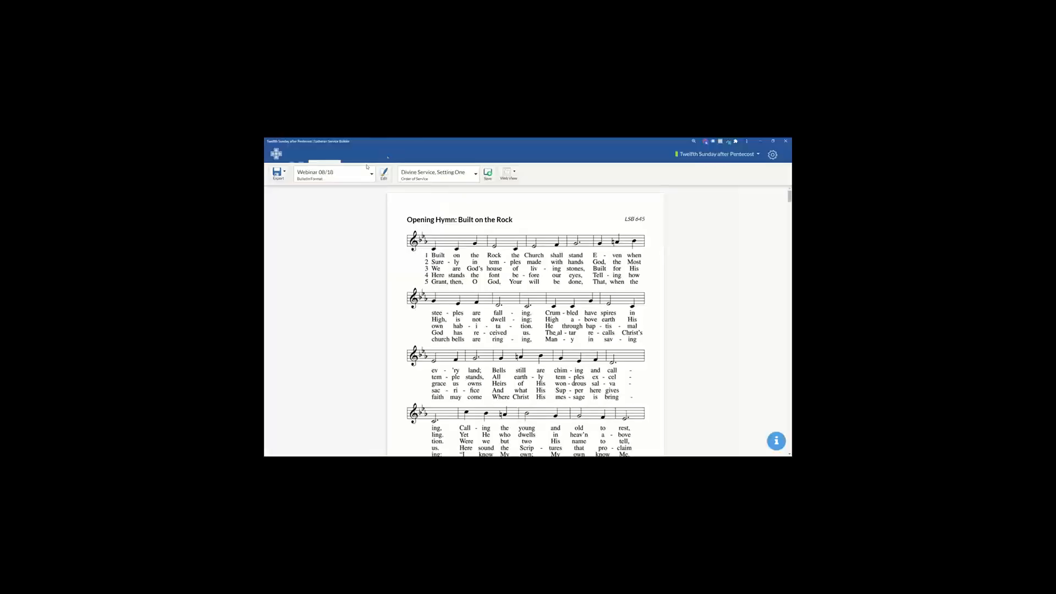
# Apply the Webinar 08/18 - Large 1-Page format to the Twelfth Sunday after Pentecost service and look over the hymns and confession
pyautogui.click(366, 172)
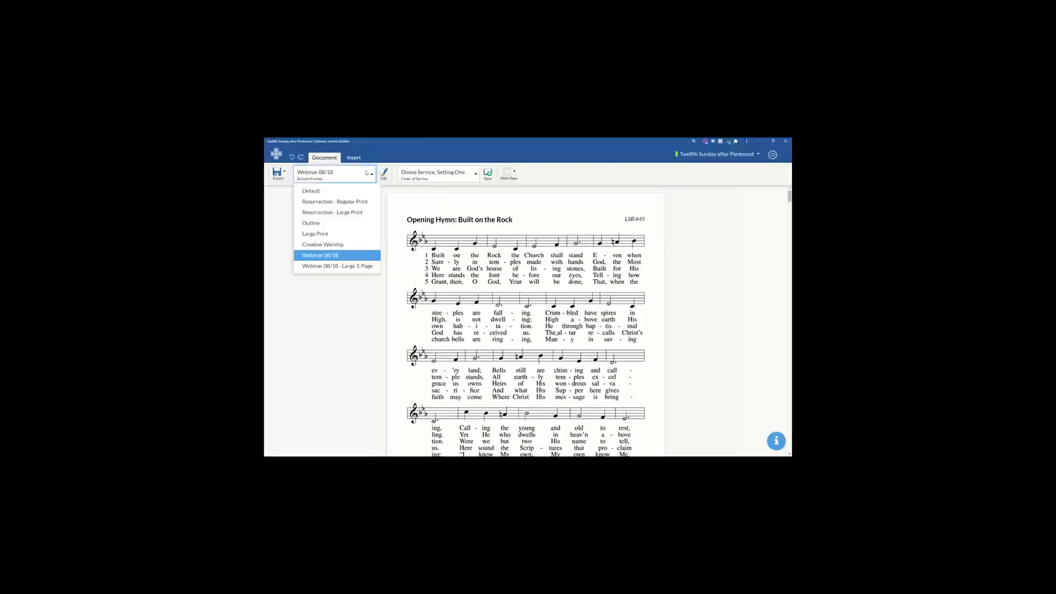
pyautogui.click(341, 267)
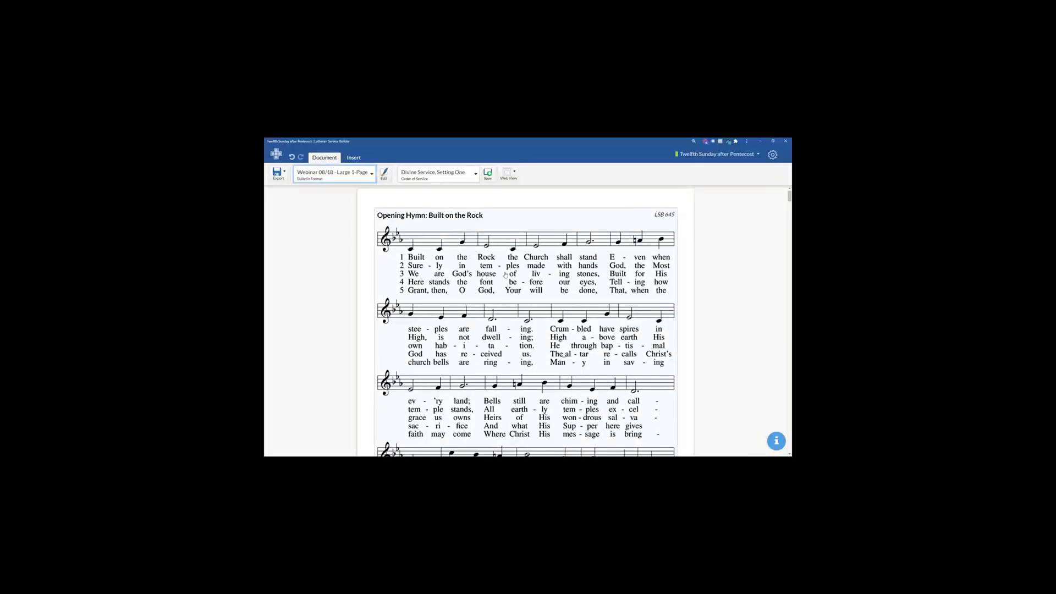
pyautogui.scroll(-2, 504, 275)
pyautogui.scroll(-15, 504, 275)
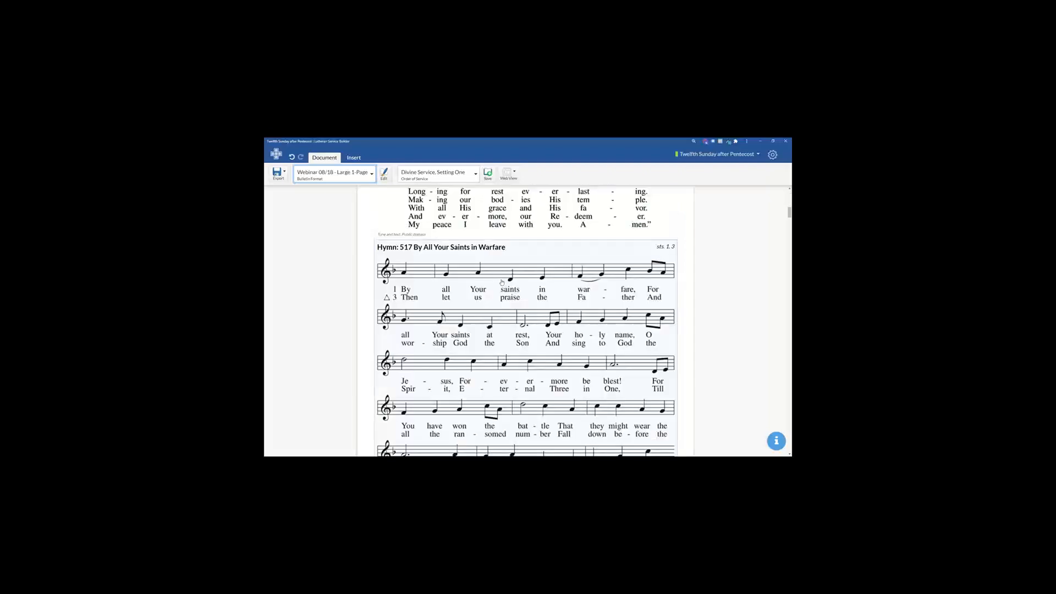
pyautogui.scroll(-3, 415, 296)
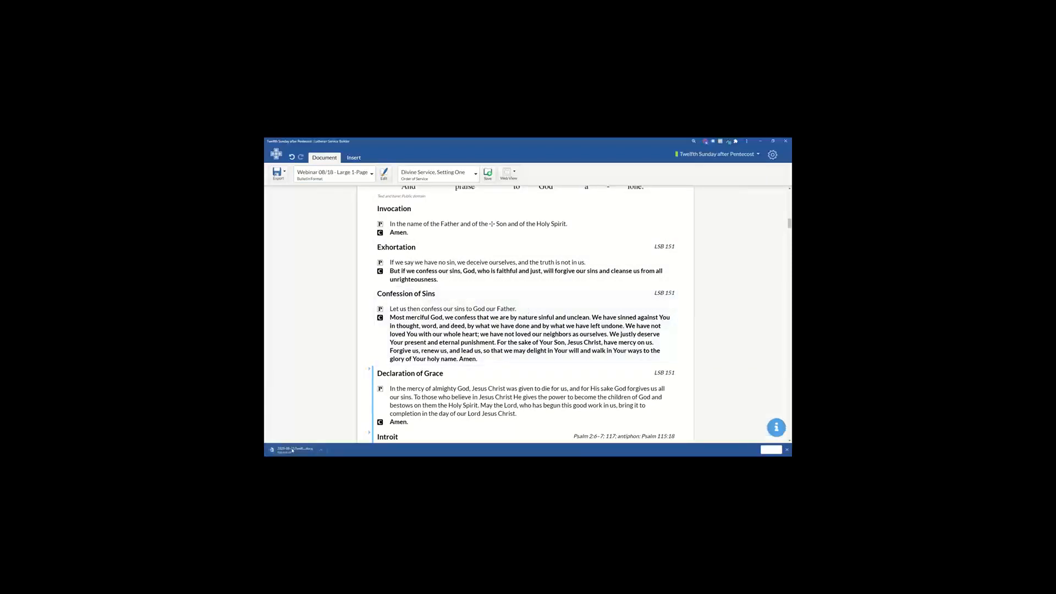
# Open the downloaded Large 1-Page export of the service in Word and maximize its window
pyautogui.click(292, 450)
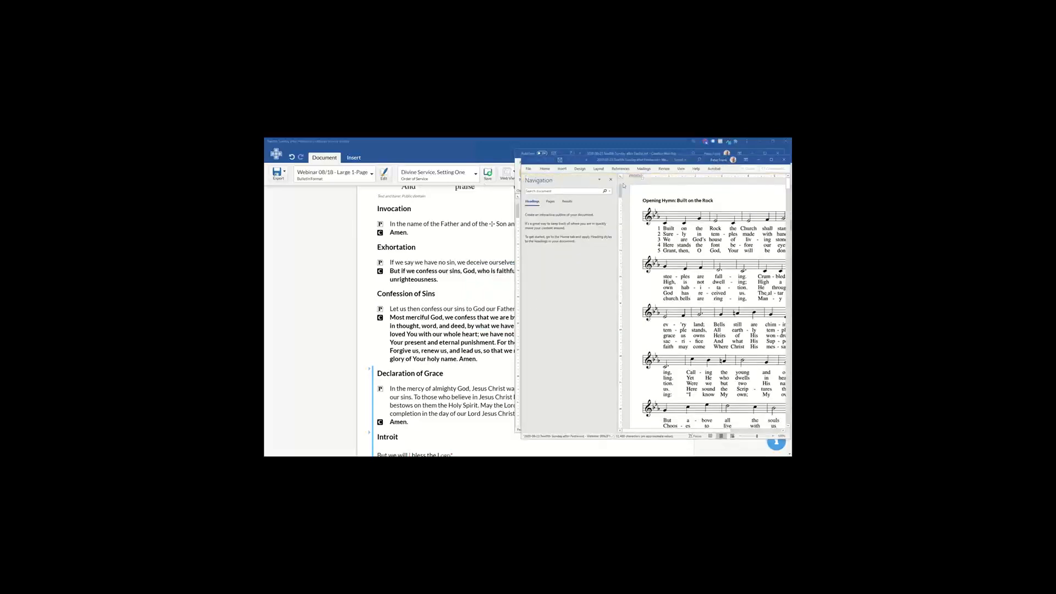
pyautogui.click(772, 160)
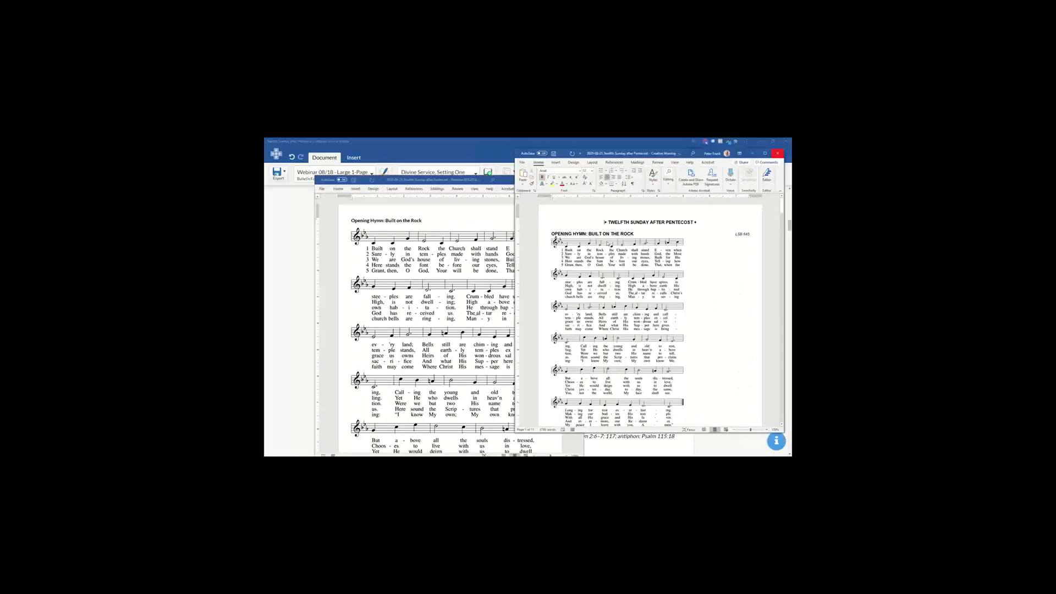
pyautogui.click(434, 320)
pyautogui.press('super+Up')
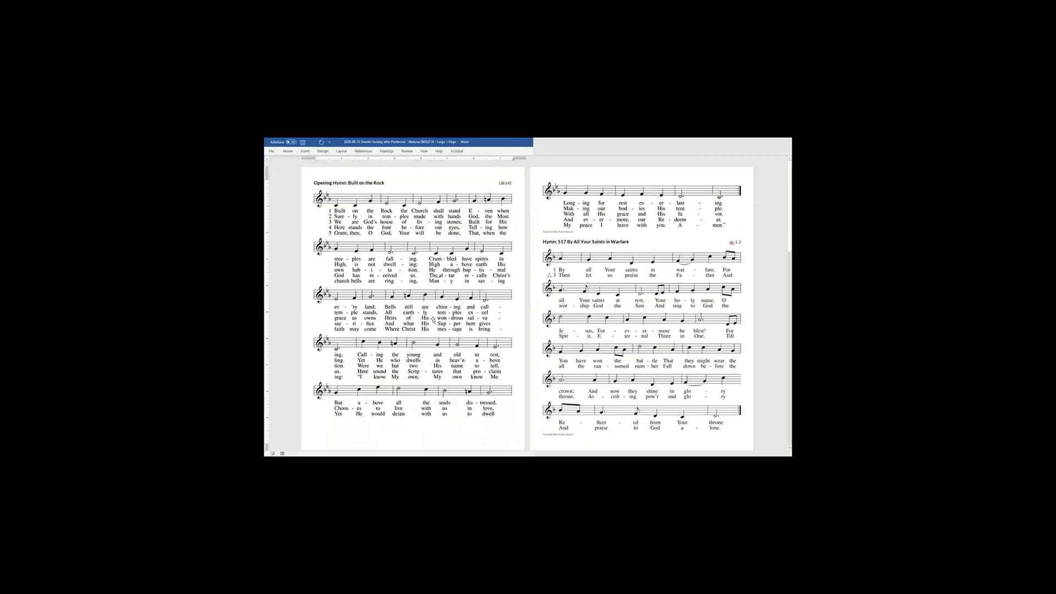
# Check the Large 1-Page document's layout from the opening hymn through the Acknowledgments, then leave the document
pyautogui.scroll(-15, 433, 319)
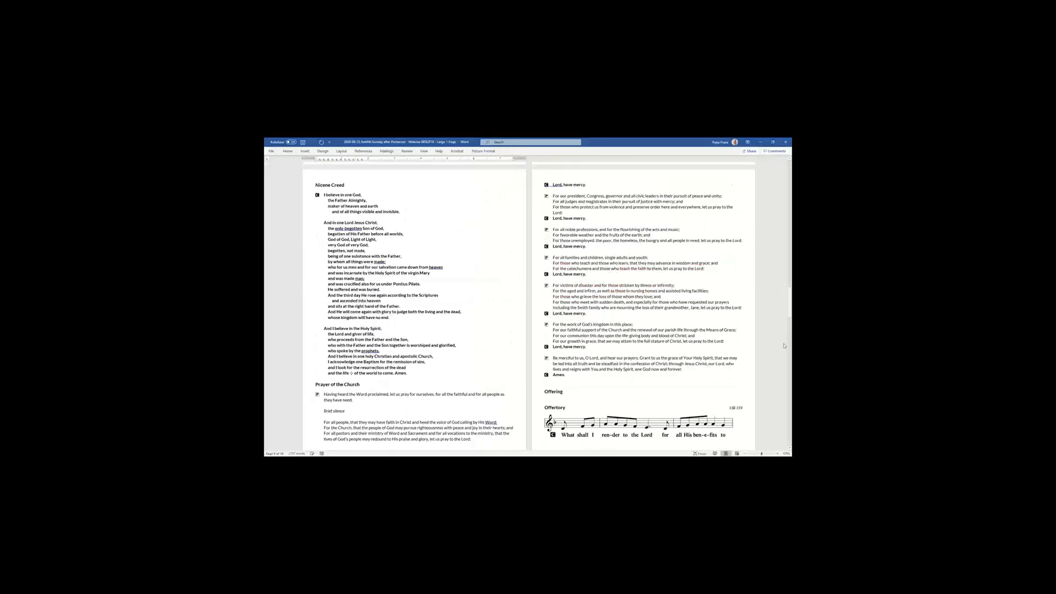
pyautogui.scroll(-10, 785, 345)
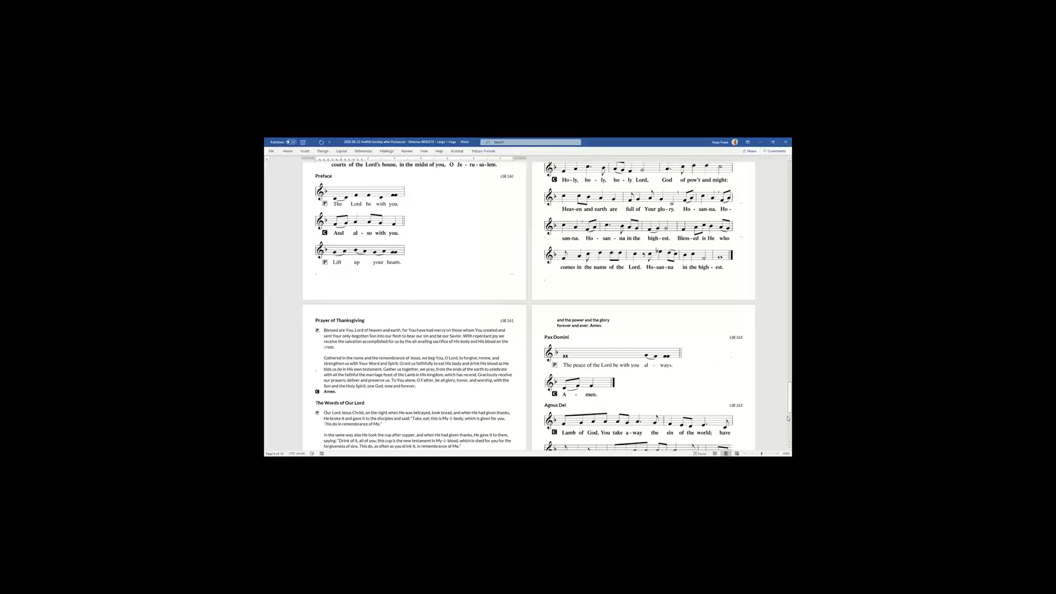
pyautogui.scroll(-10, 788, 418)
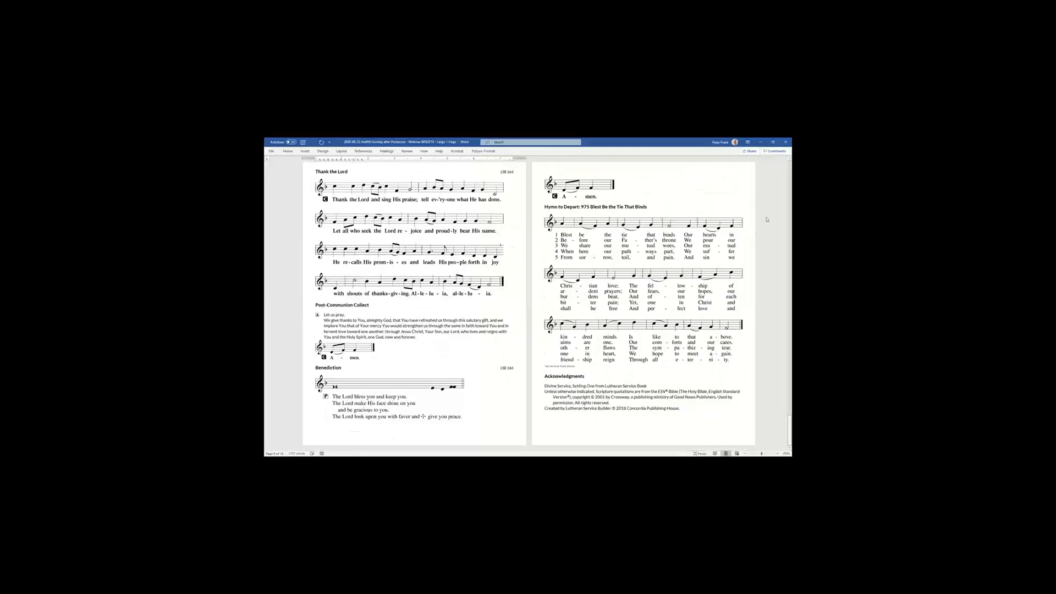
pyautogui.scroll(20, 767, 219)
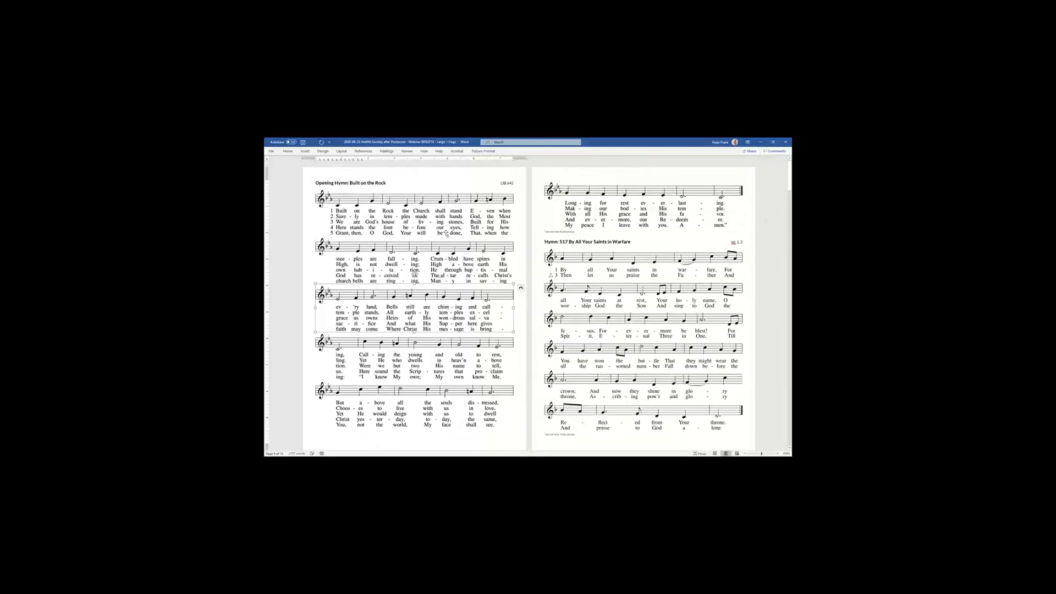
pyautogui.click(785, 145)
# Return to Lutheran Service Builder and open the Webinar 08/18 - Large 1-Page format among the bulletin formats
pyautogui.click(448, 153)
pyautogui.moveTo(715, 155)
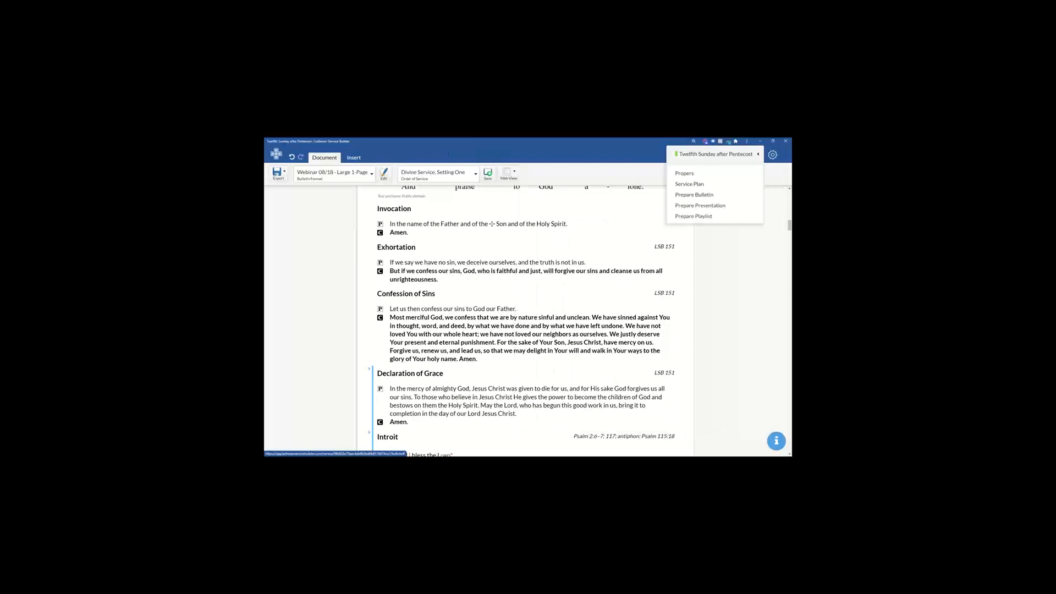
pyautogui.click(773, 154)
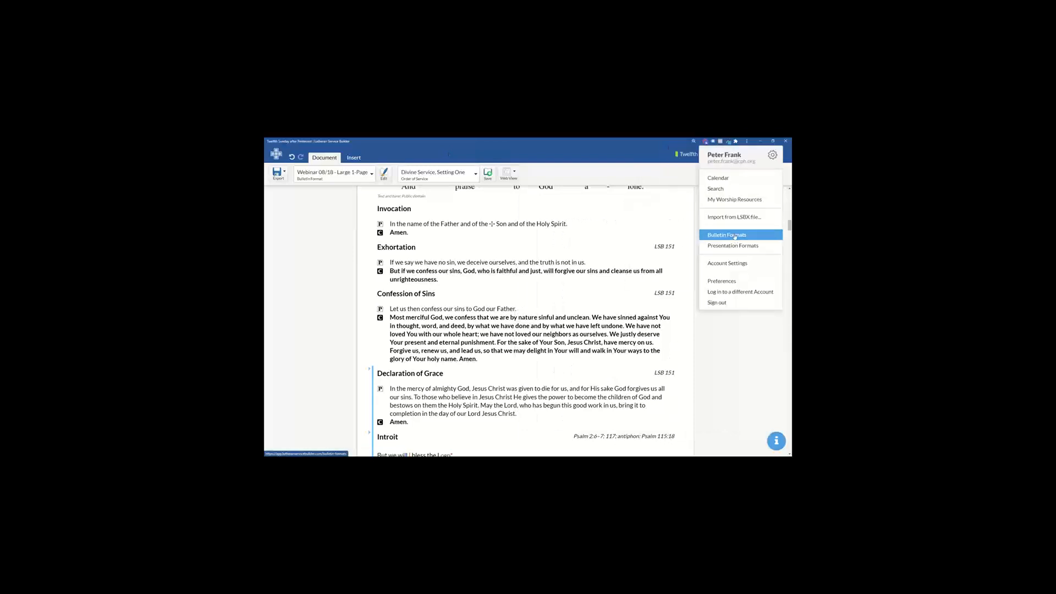
pyautogui.click(734, 235)
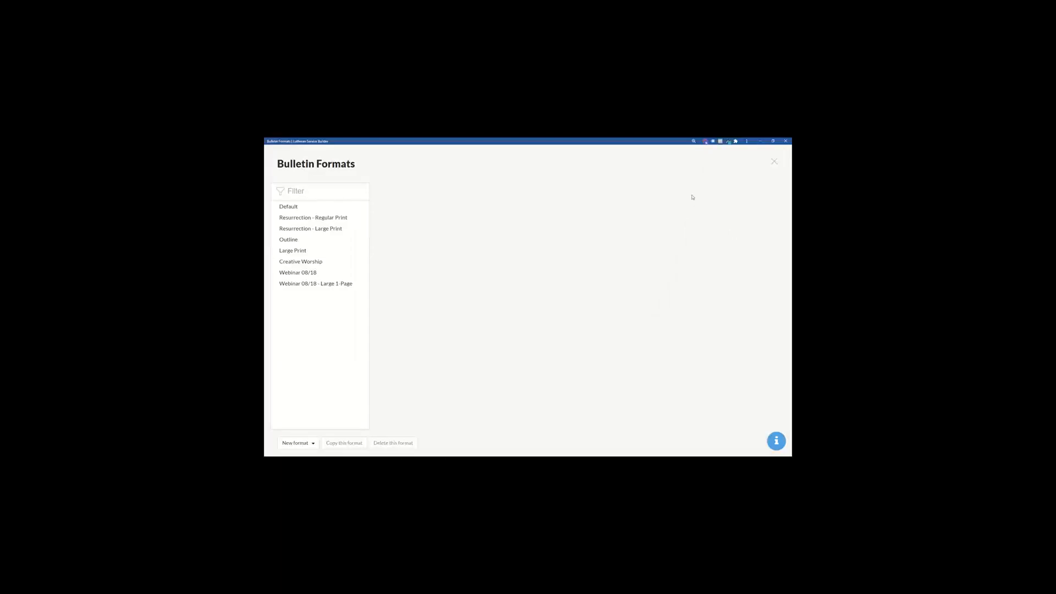
pyautogui.click(327, 286)
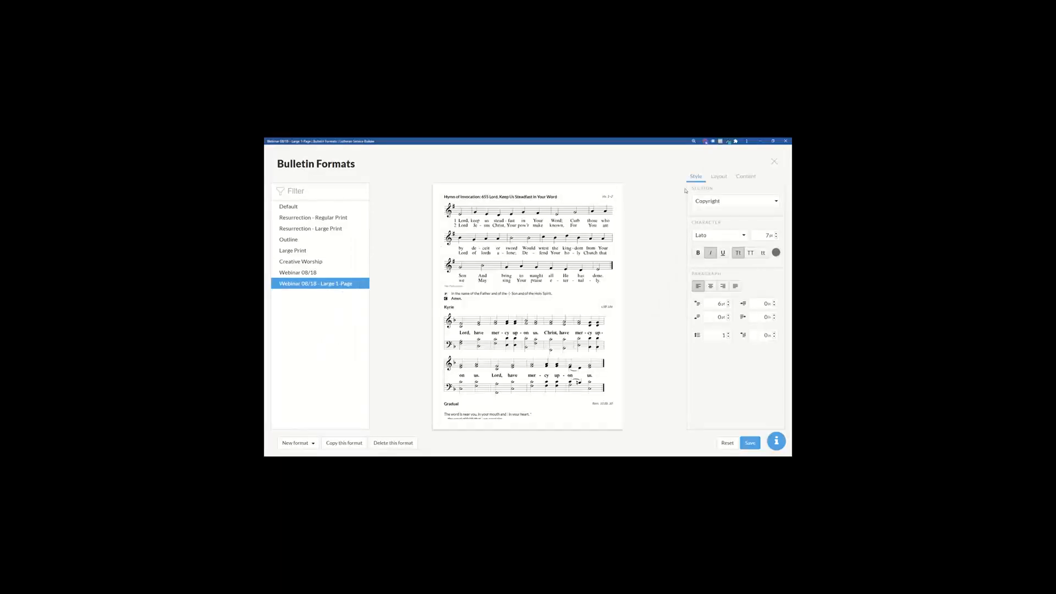
# Set the Webinar 08/18 - Large 1-Page format to show no content for hymns and text only for liturgies, and check the preview
pyautogui.click(719, 176)
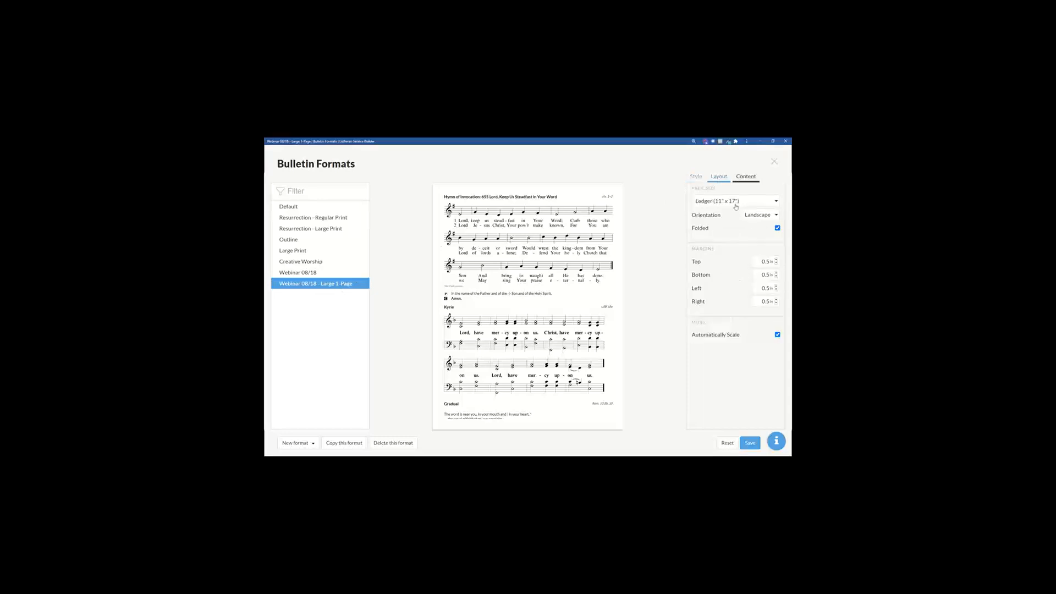
pyautogui.click(741, 174)
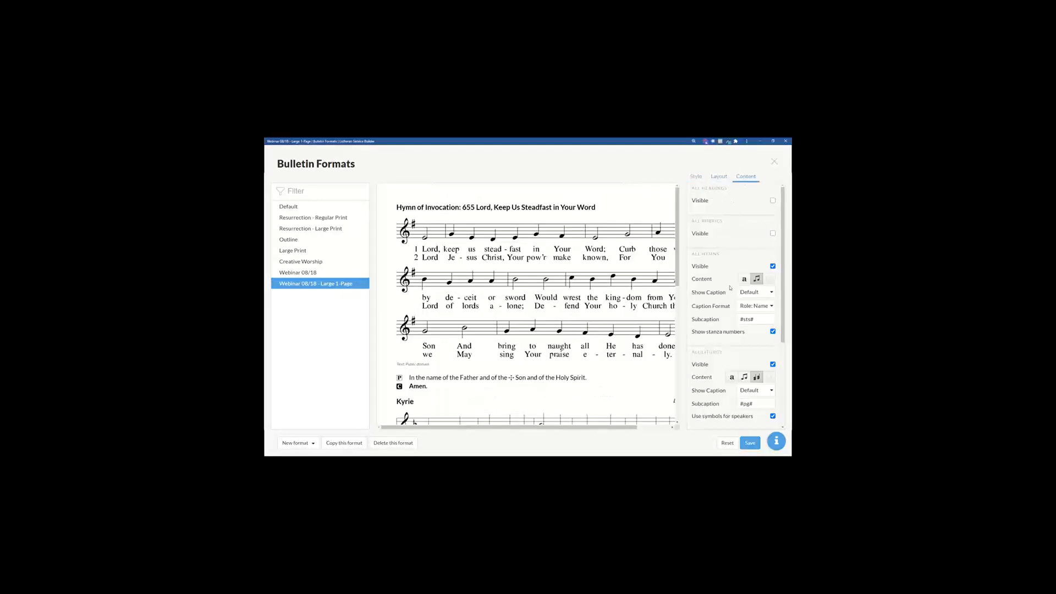
pyautogui.click(768, 279)
pyautogui.moveTo(547, 426); pyautogui.dragTo(565, 429)
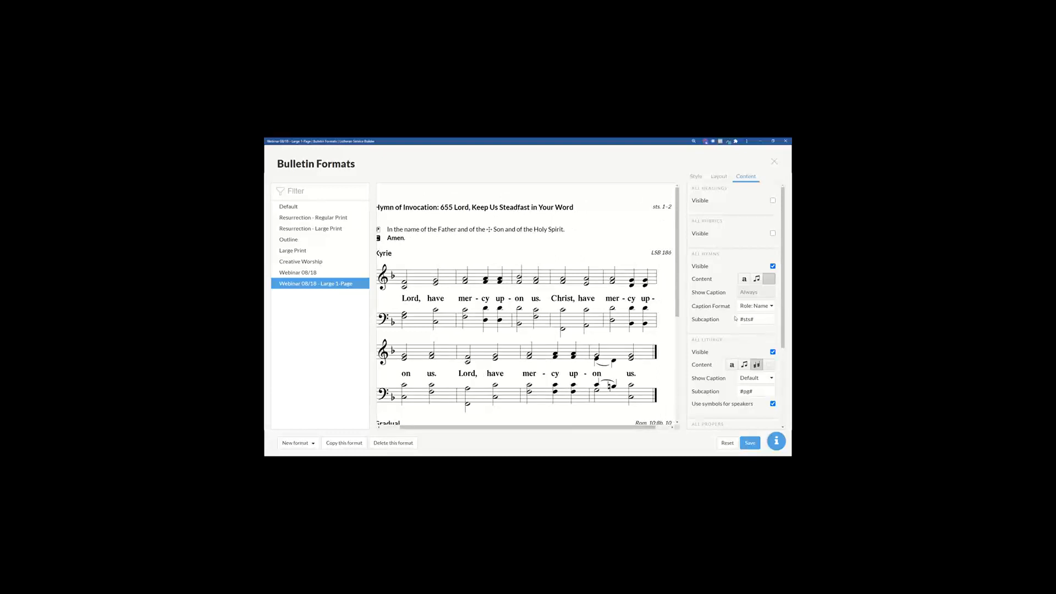
pyautogui.scroll(-1, 735, 318)
pyautogui.click(731, 337)
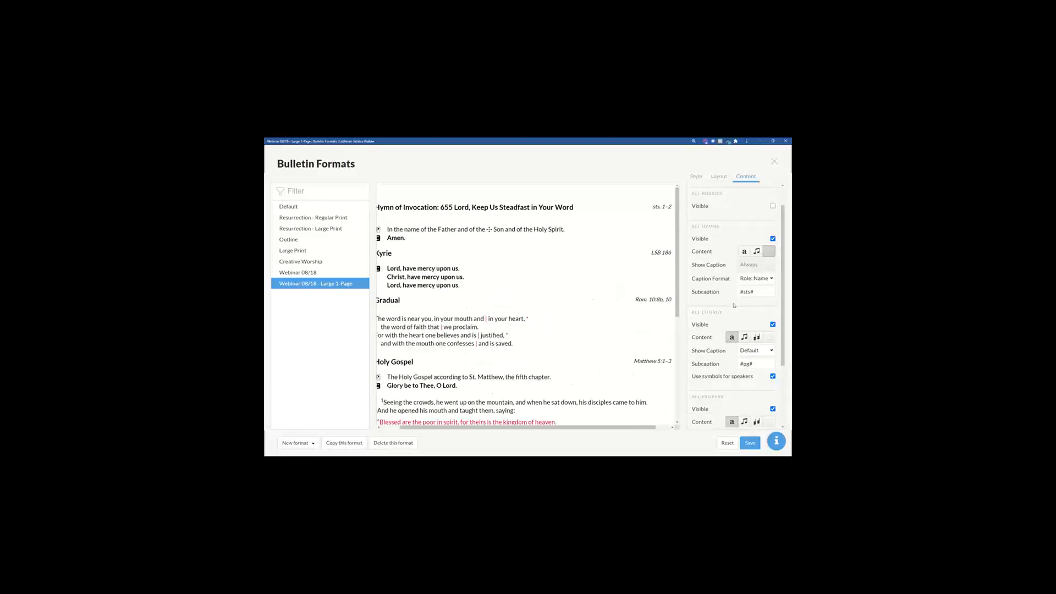
pyautogui.scroll(-3, 738, 270)
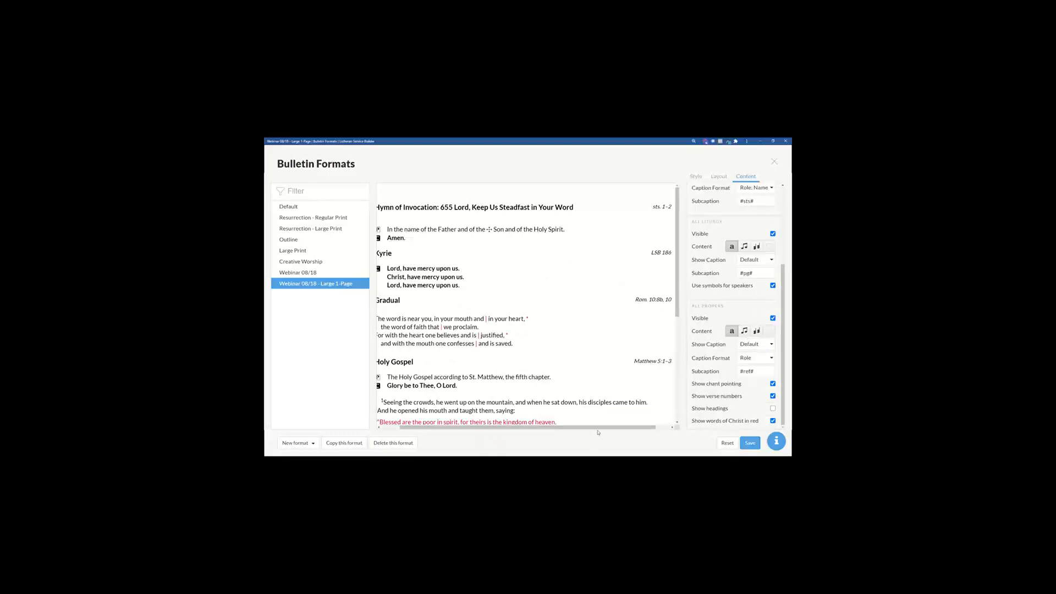
pyautogui.moveTo(598, 428); pyautogui.dragTo(579, 428)
pyautogui.scroll(-7, 486, 300)
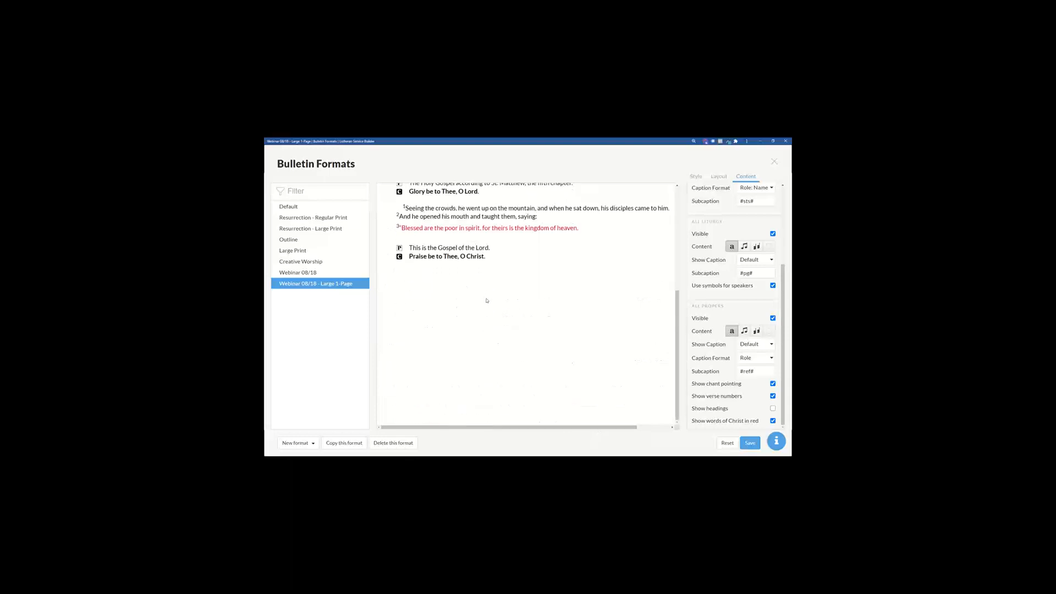
pyautogui.scroll(7, 487, 300)
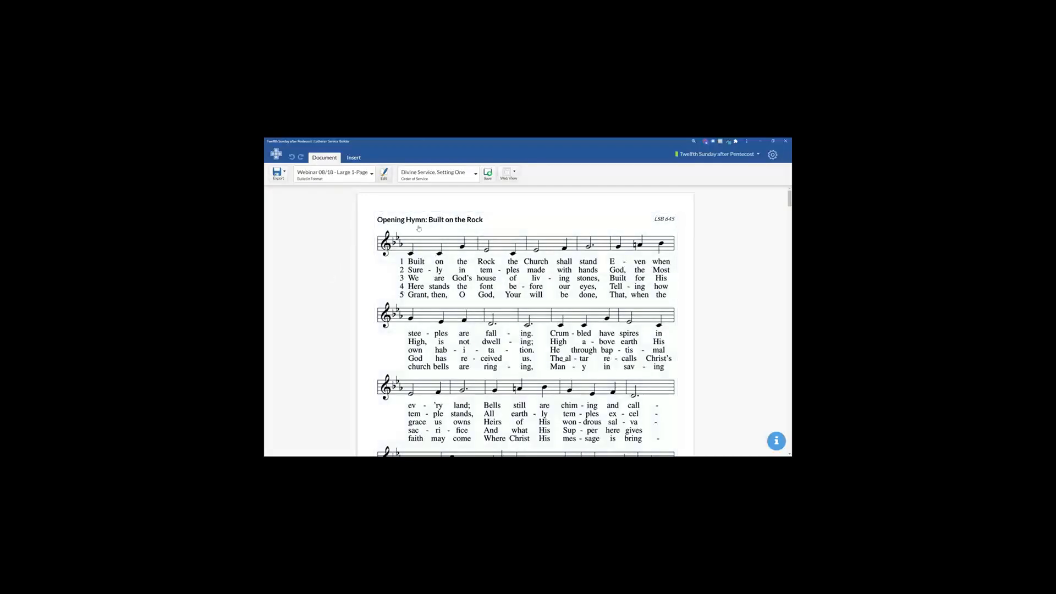
# Compare the service in the Webinar 08/18 format with the Webinar 08/18 - Large 1-Page format, ending on Large 1-Page
pyautogui.click(373, 179)
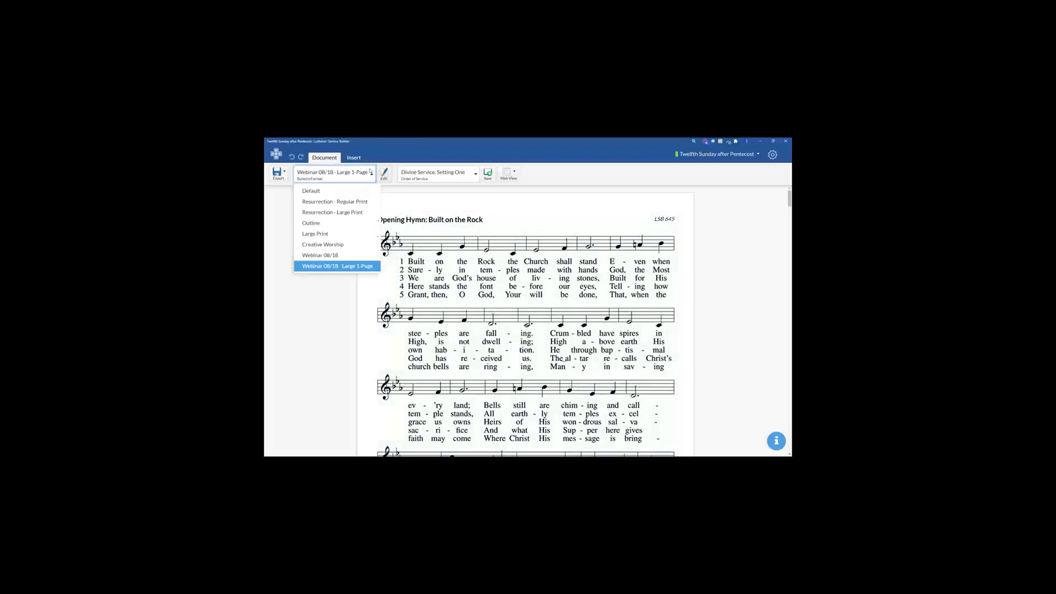
pyautogui.click(360, 255)
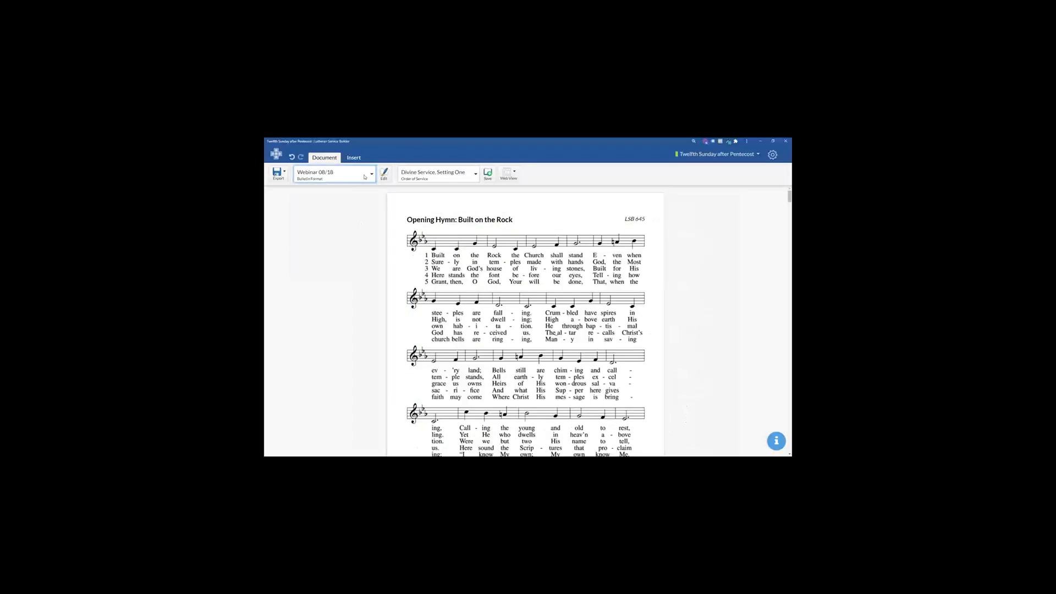
pyautogui.click(365, 177)
pyautogui.click(349, 266)
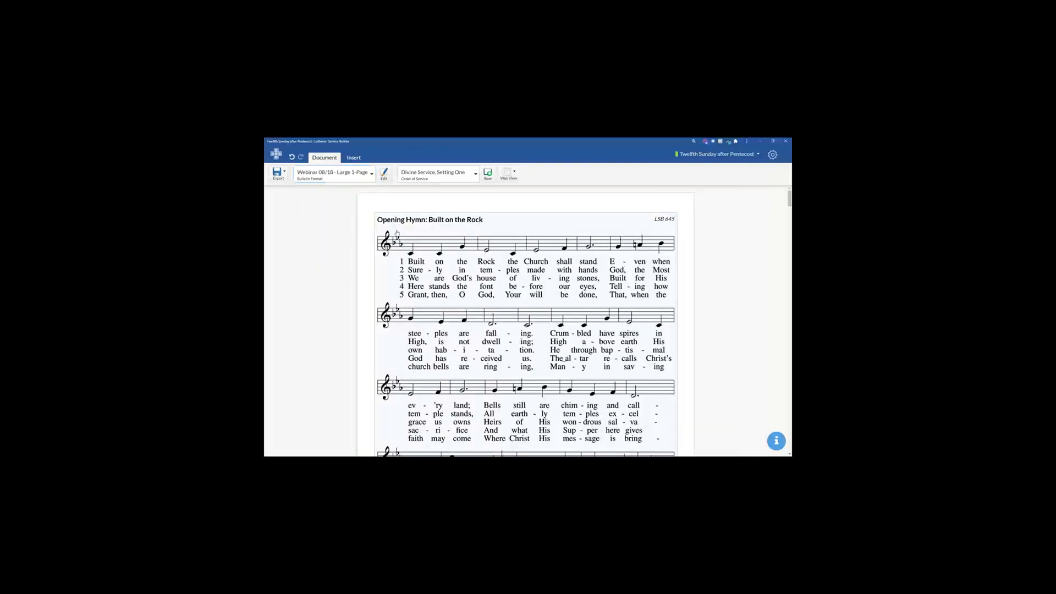
# Show the hymns Built on the Rock and By All Your Saints in Warfare as text only
pyautogui.click(416, 258)
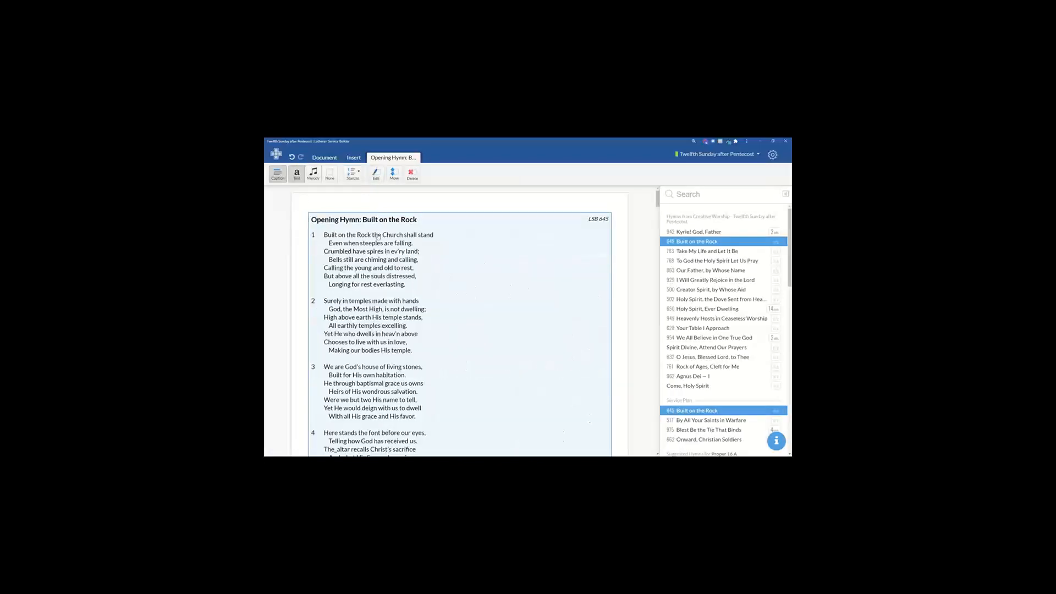
pyautogui.scroll(-12, 378, 237)
pyautogui.click(379, 240)
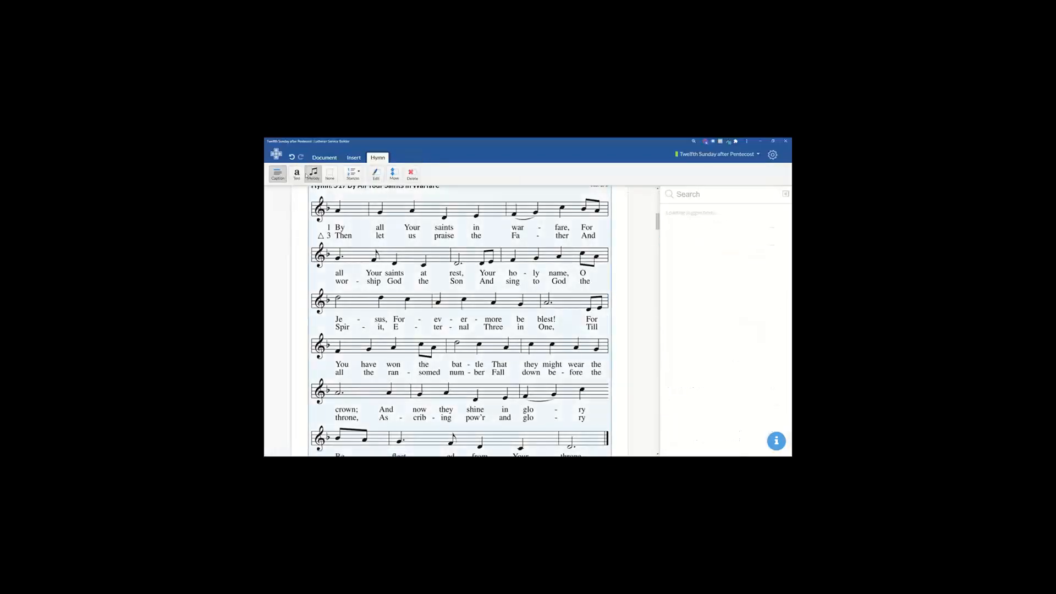
pyautogui.click(300, 176)
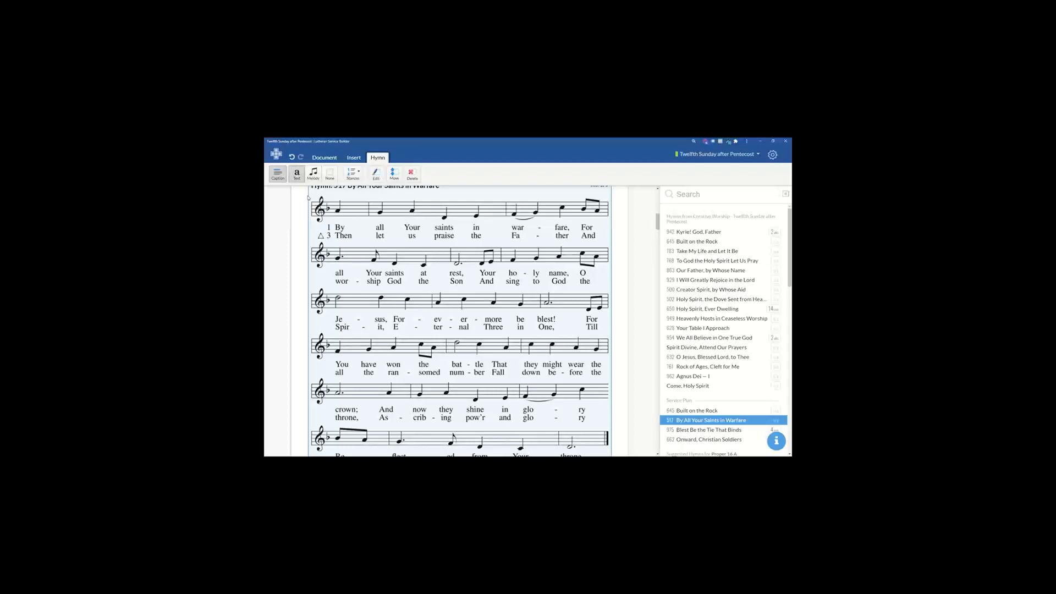
# Look through the service for remaining music settings and show the Gloria in Excelsis as text only
pyautogui.scroll(-10, 376, 275)
pyautogui.scroll(-11, 376, 276)
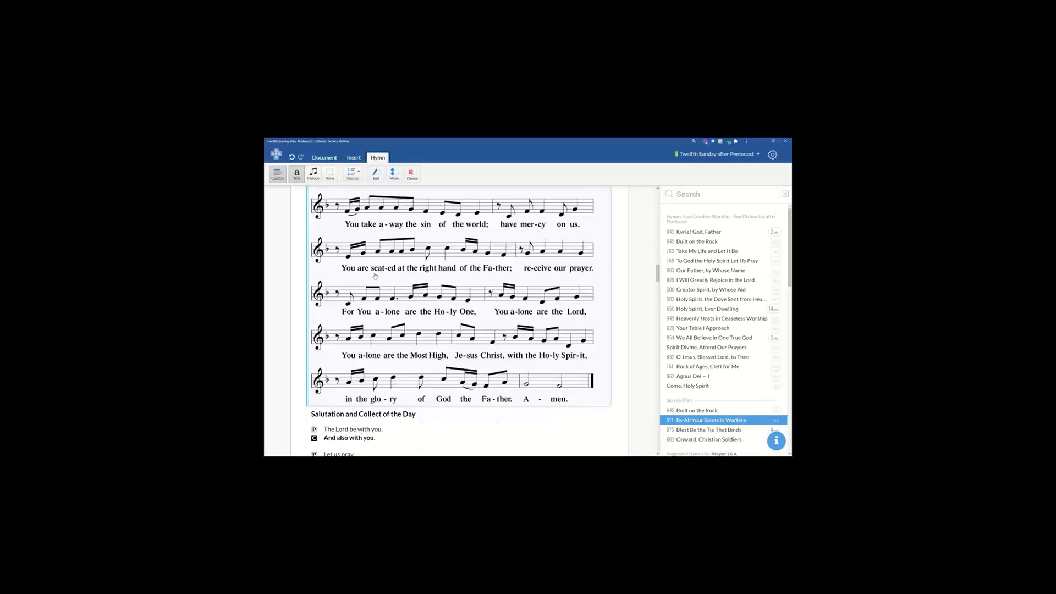
pyautogui.scroll(7, 374, 278)
pyautogui.scroll(-15, 392, 329)
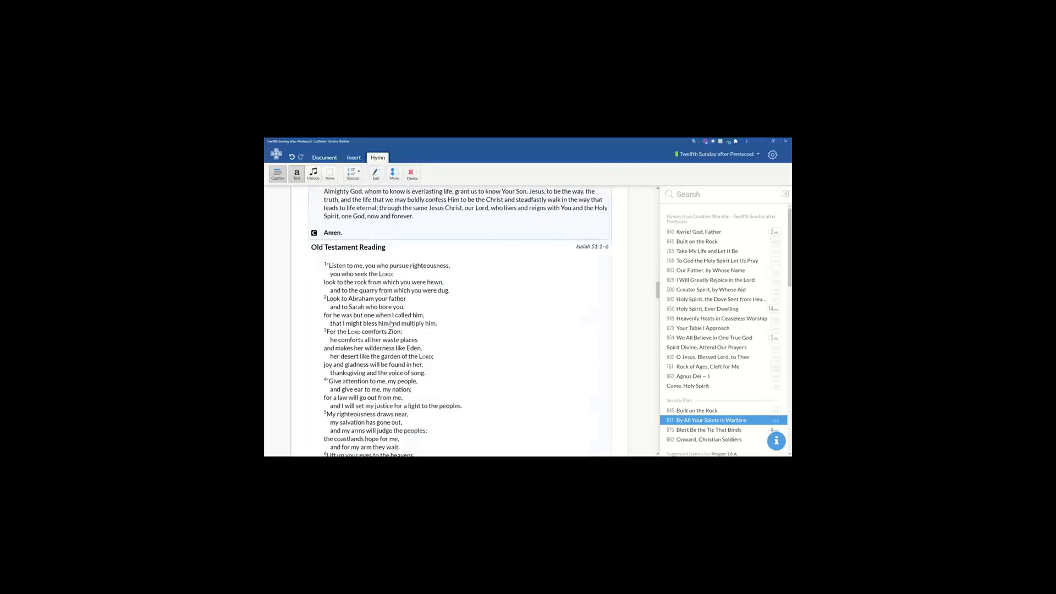
pyautogui.scroll(-15, 389, 323)
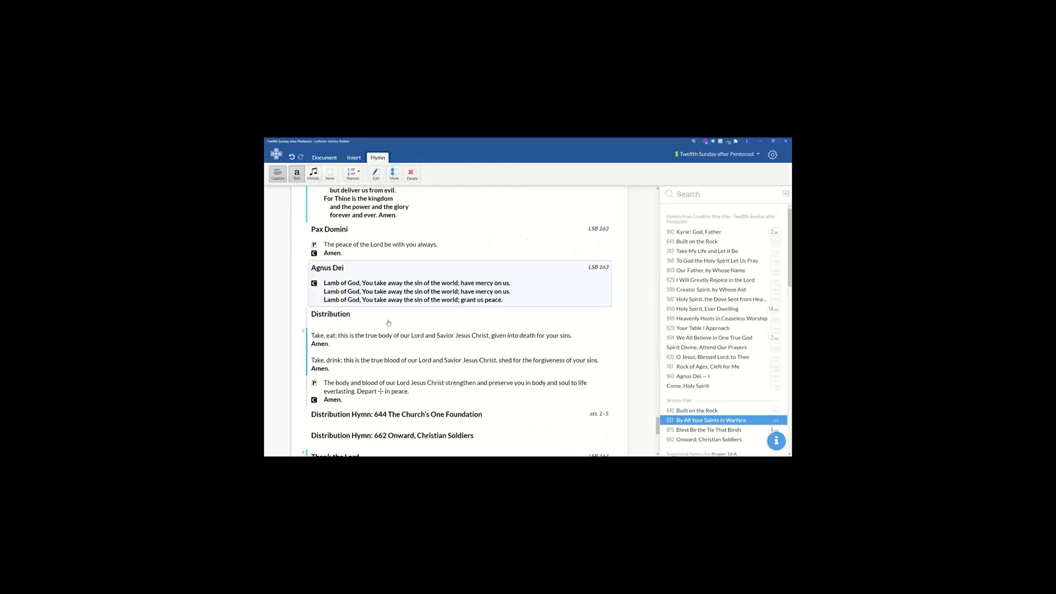
pyautogui.scroll(-5, 389, 323)
pyautogui.scroll(8, 418, 327)
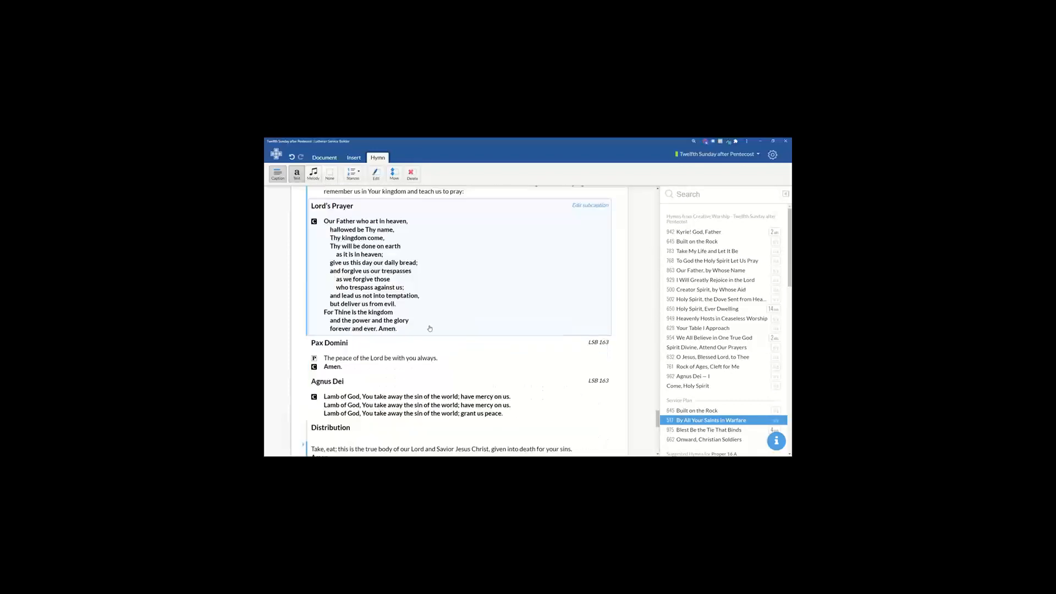
pyautogui.scroll(15, 430, 329)
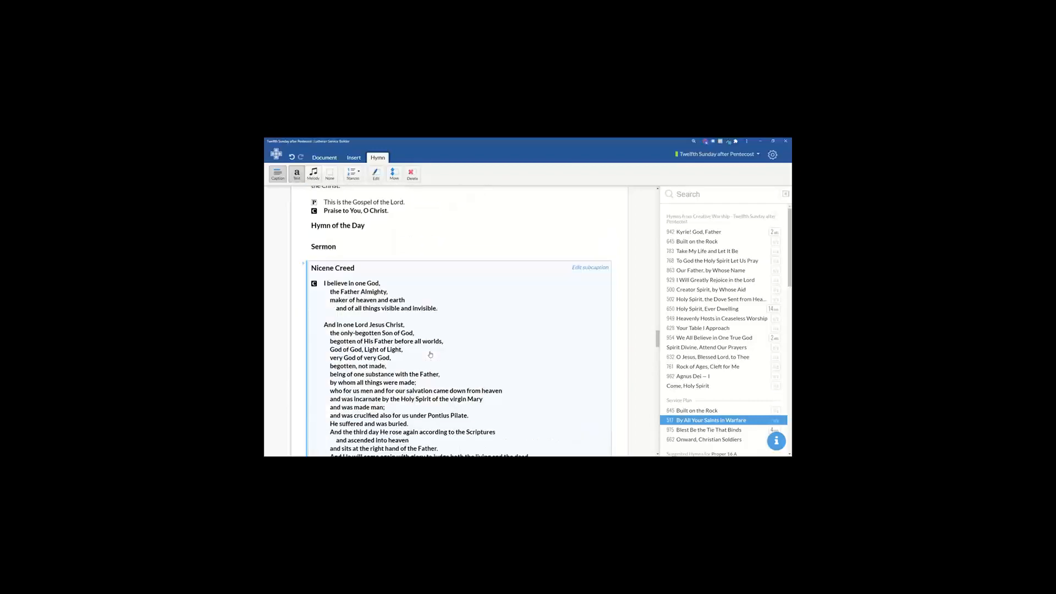
pyautogui.scroll(12, 430, 354)
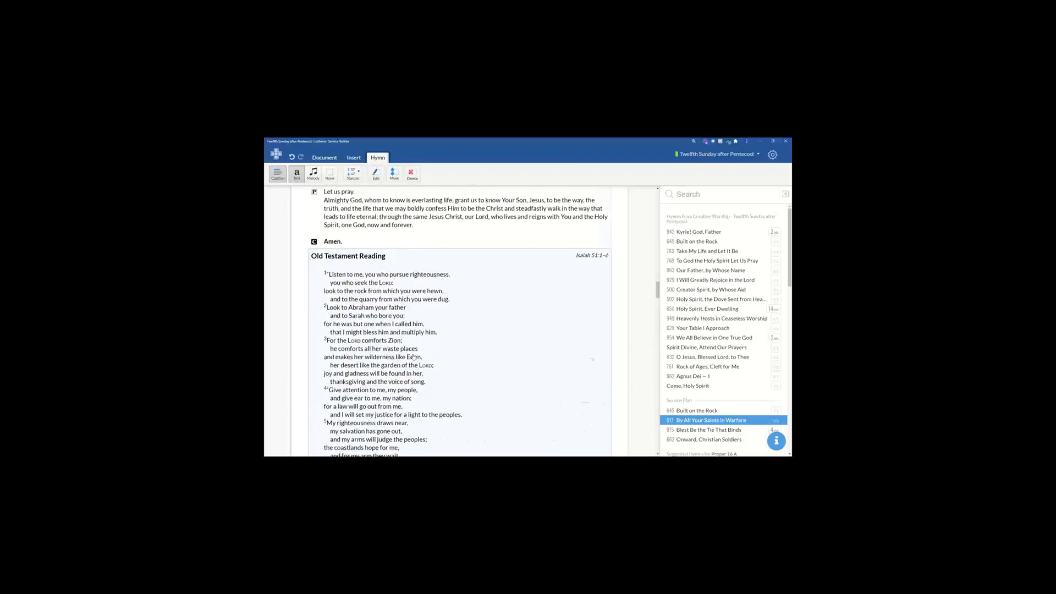
pyautogui.scroll(5, 413, 357)
pyautogui.click(417, 290)
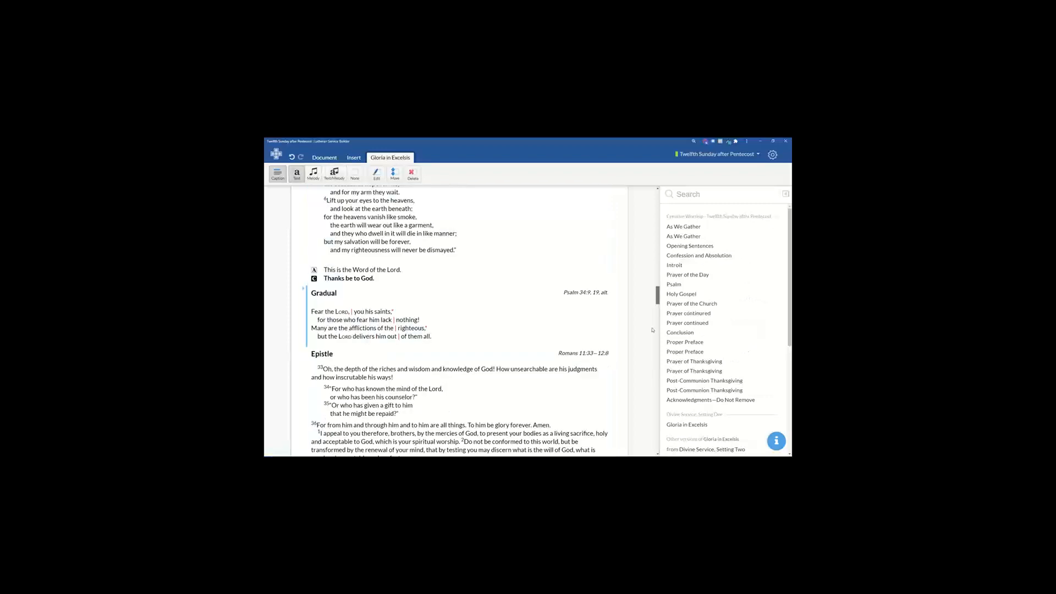
# Set the Nicene Creed's subcaption to "Back Cover"
pyautogui.scroll(-7, 652, 330)
pyautogui.scroll(-12, 643, 415)
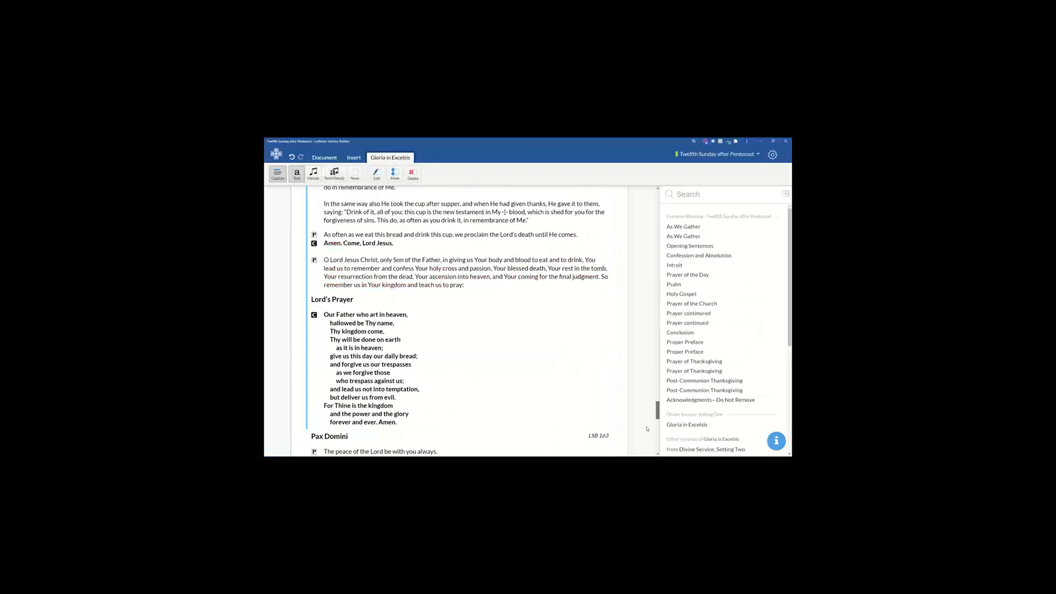
pyautogui.click(584, 234)
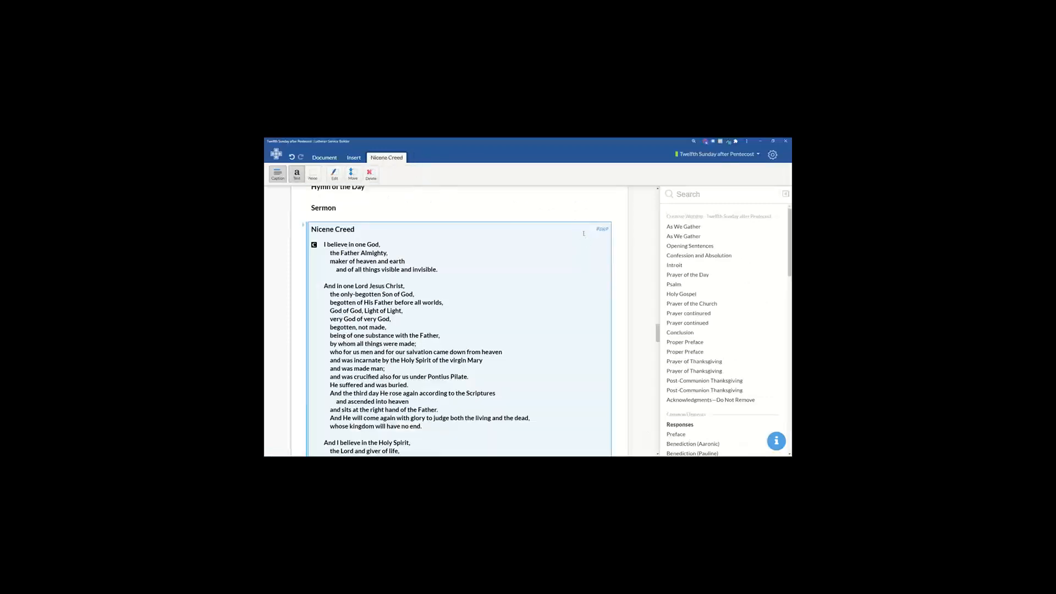
pyautogui.click(584, 233)
pyautogui.press('BackSpace')
pyautogui.scroll(1, 598, 232)
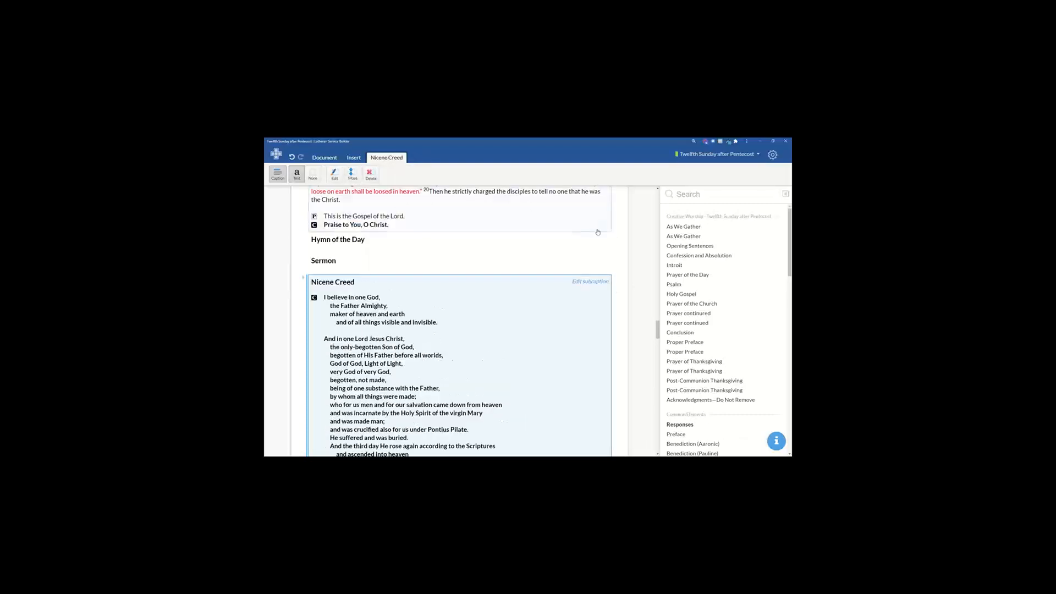
pyautogui.click(598, 282)
pyautogui.scroll(1, 598, 283)
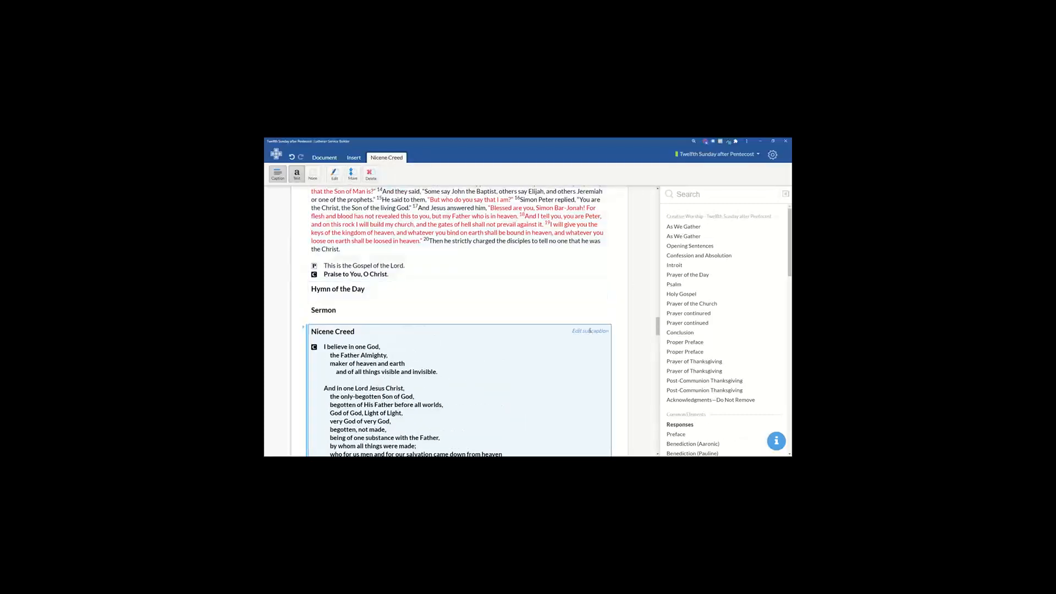
pyautogui.write('Back Cover')
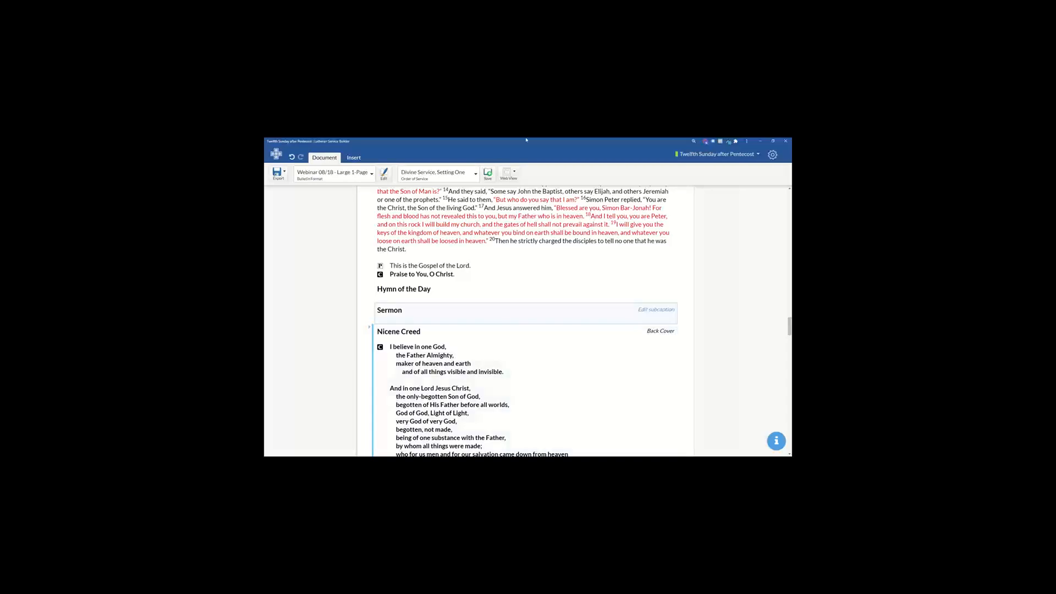
# Enable the web view for the service's bulletin and copy its sharing link
pyautogui.click(516, 177)
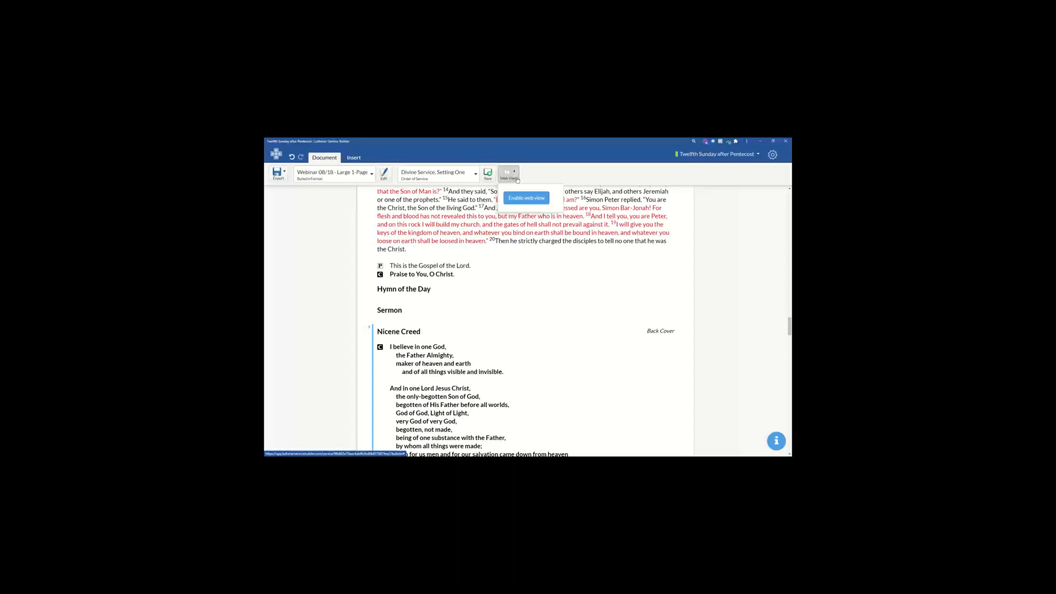
pyautogui.click(516, 199)
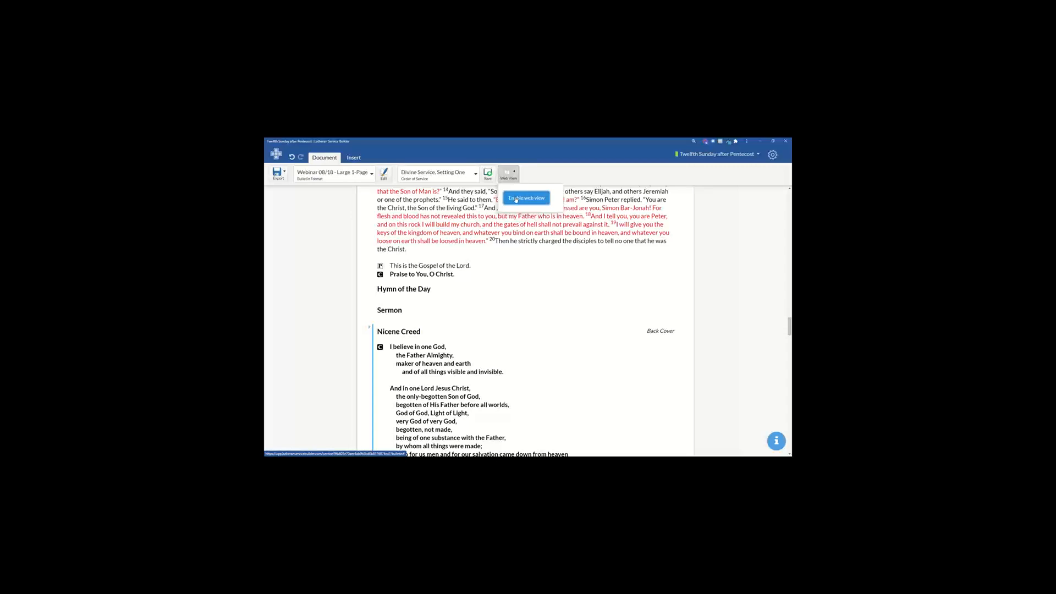
pyautogui.click(524, 199)
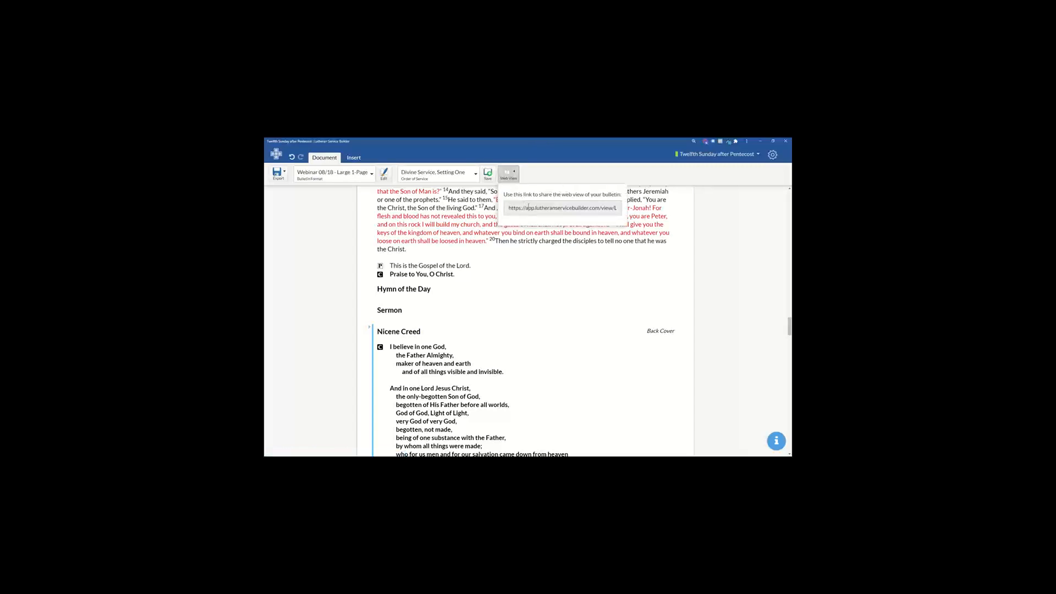
pyautogui.click(529, 208)
pyautogui.tripleClick(548, 207)
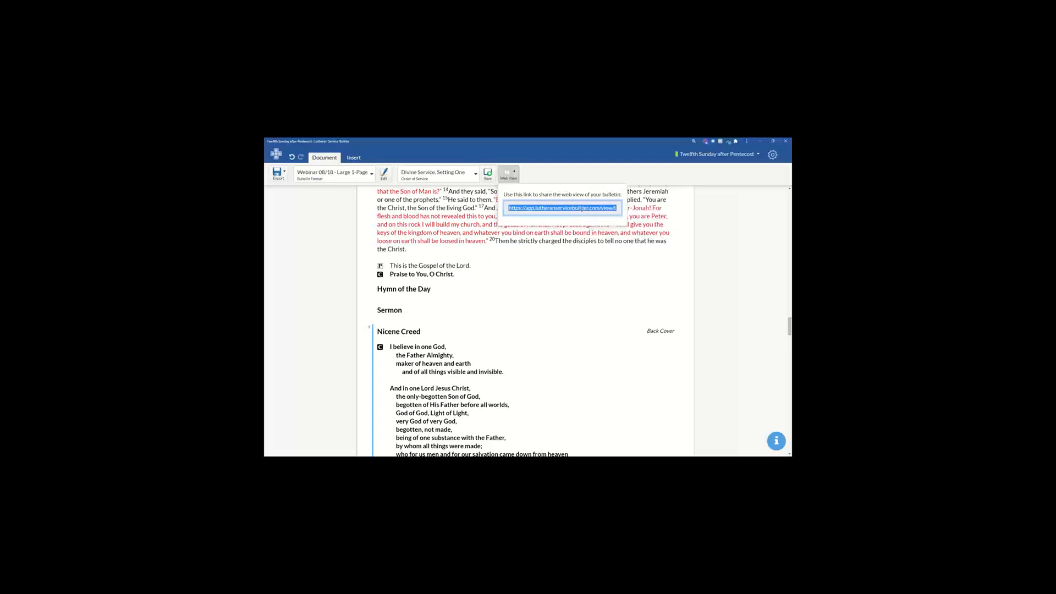
# Open the web view link in a new maximized Chrome window with the bookmarks bar hidden, and look over the opening hymns
pyautogui.click(433, 461)
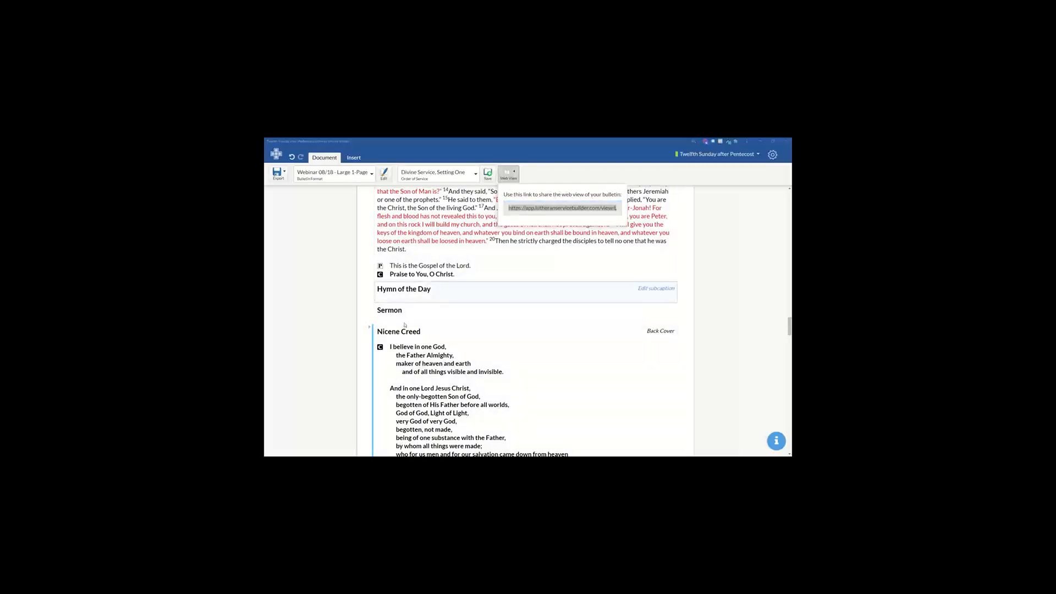
pyautogui.hotkey('ctrl', 'n')
pyautogui.click(707, 169)
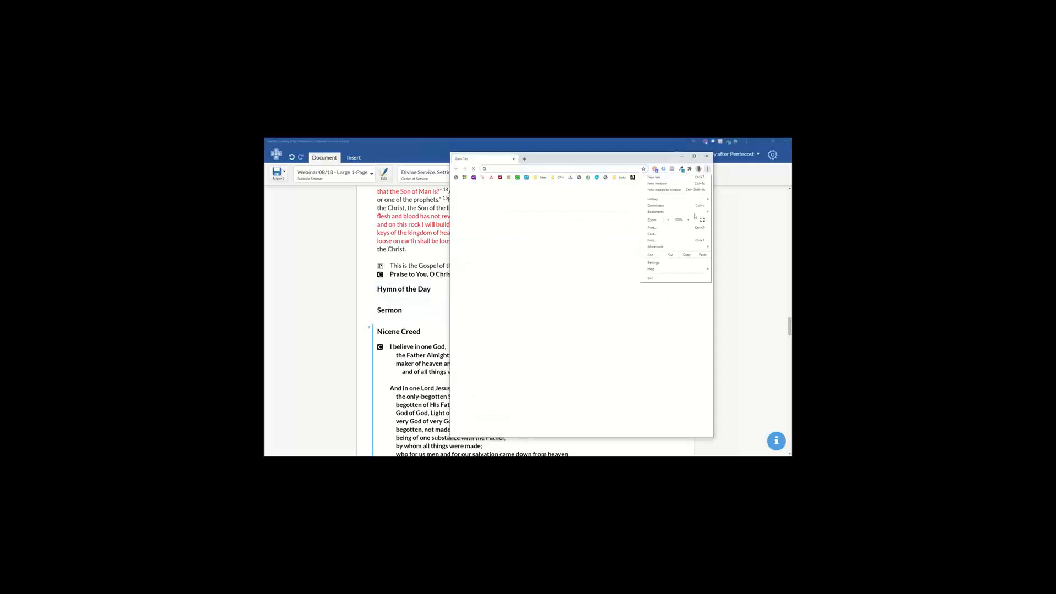
pyautogui.moveTo(666, 211)
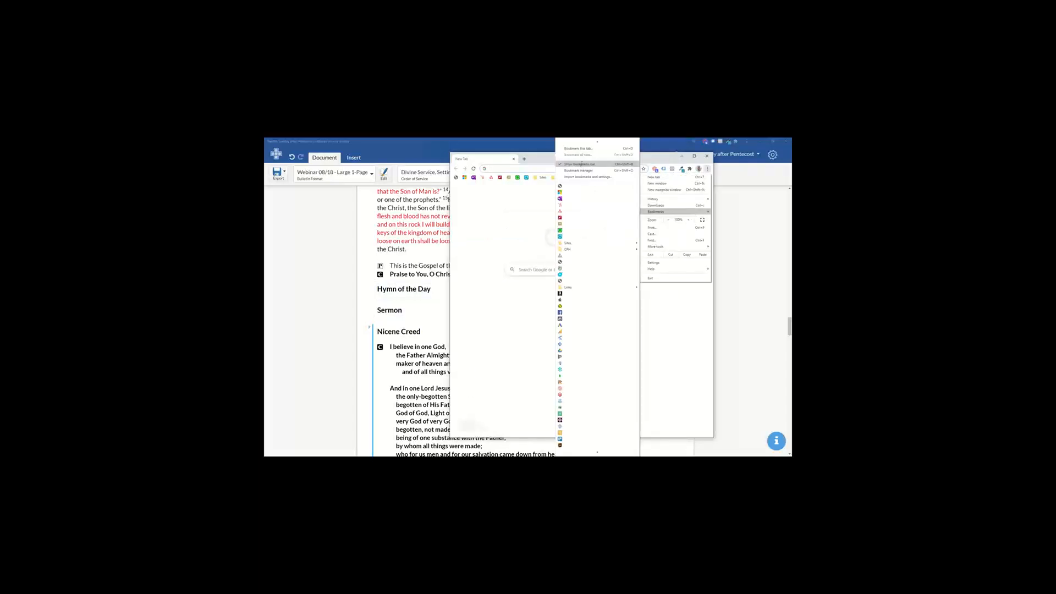
pyautogui.click(581, 164)
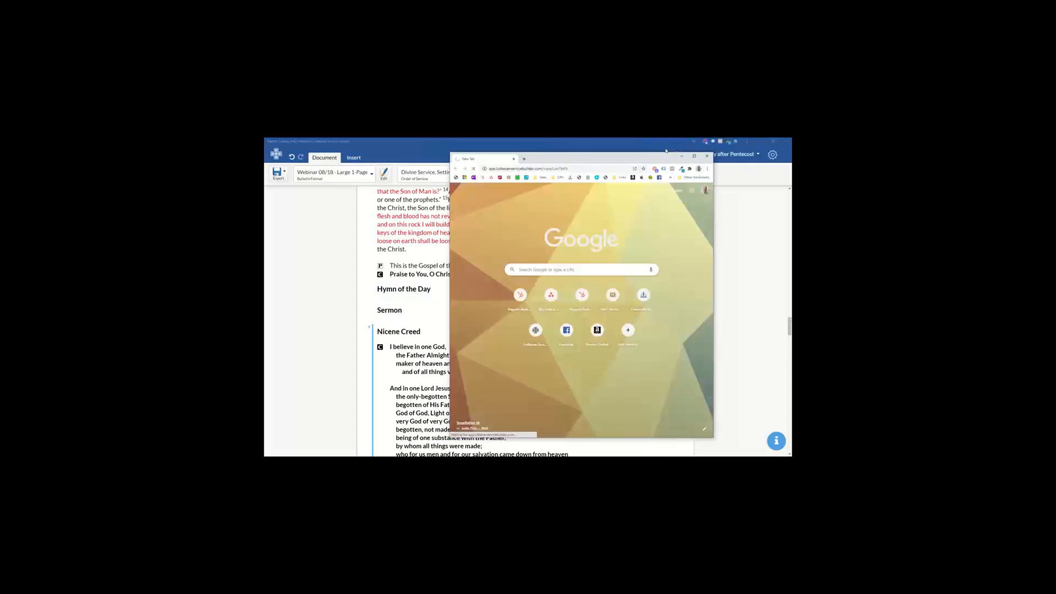
pyautogui.click(694, 157)
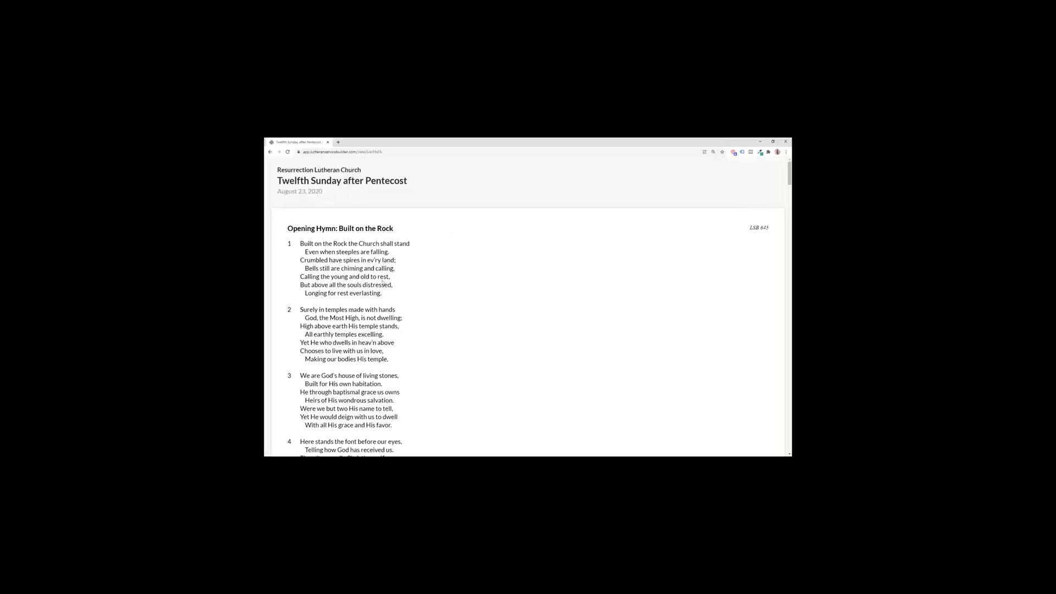
pyautogui.scroll(-10, 367, 291)
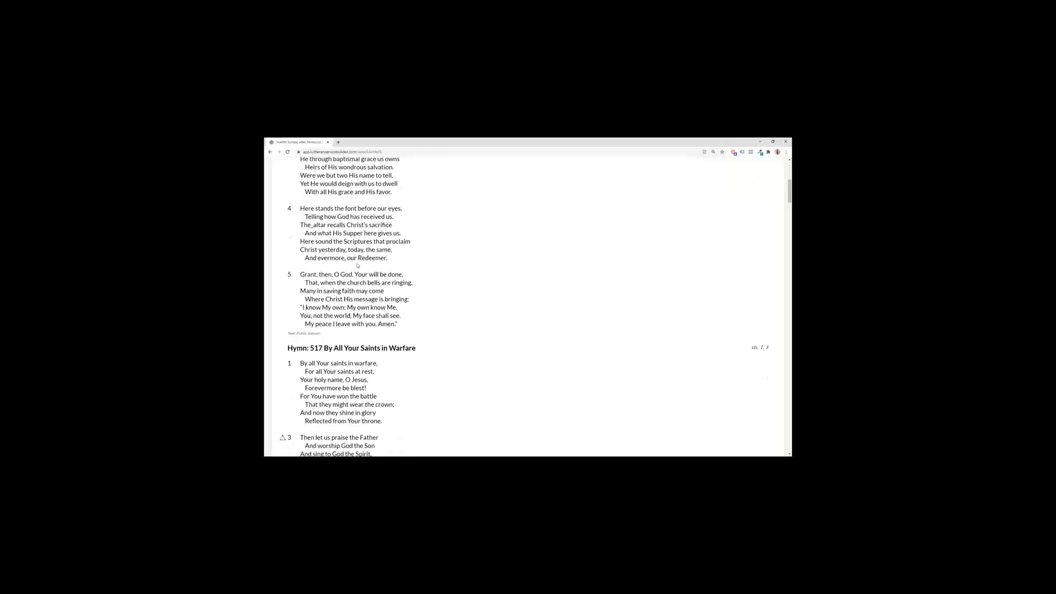
# Read through the rest of the service in the web view, from the opening hymns to the Hymn to Depart
pyautogui.scroll(-10, 348, 245)
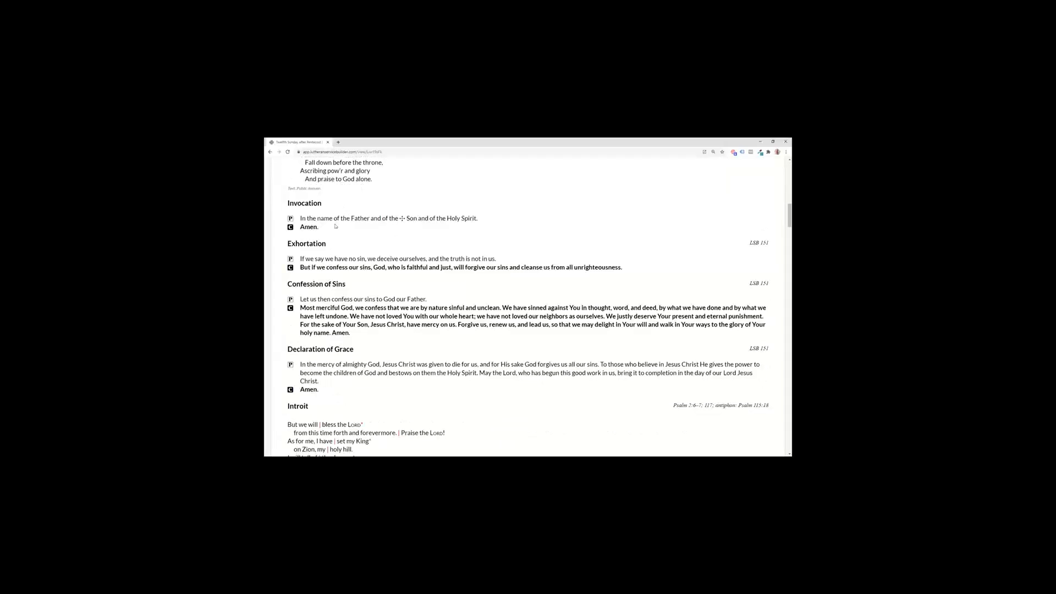
pyautogui.scroll(-10, 333, 228)
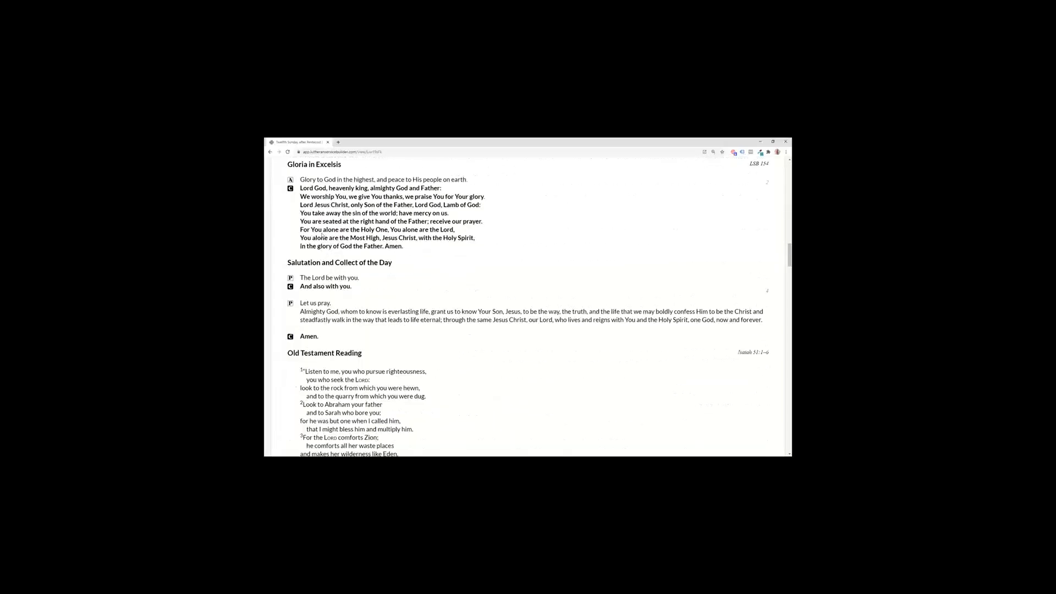
pyautogui.scroll(-10, 322, 237)
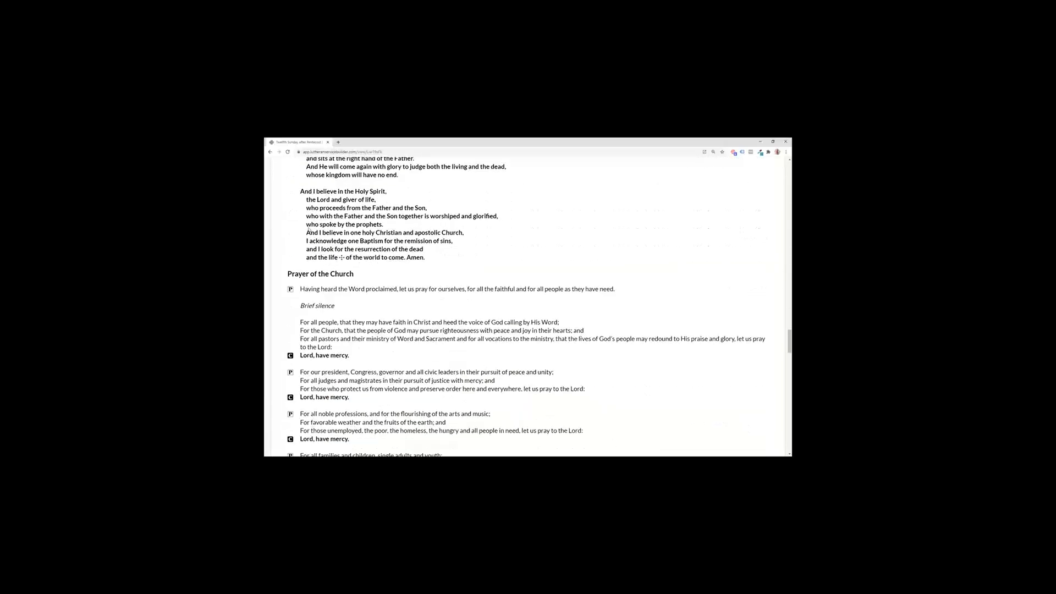
pyautogui.scroll(-10, 308, 229)
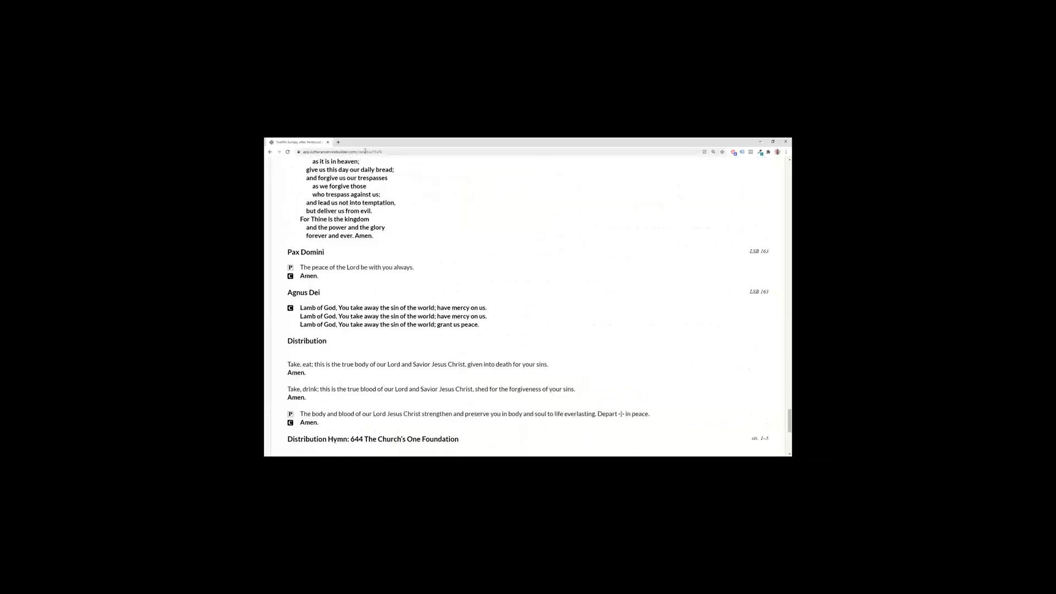
pyautogui.scroll(-5, 376, 200)
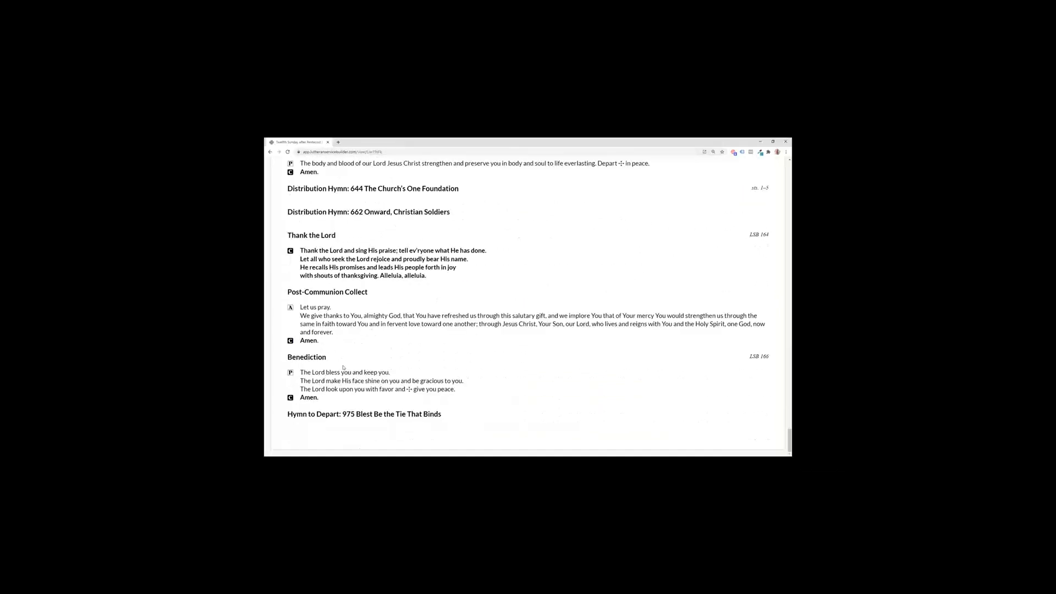
# Shrink the web view window to about phone width and check how the opening hymns reflow
pyautogui.scroll(15, 343, 368)
pyautogui.moveTo(401, 142); pyautogui.dragTo(567, 169)
pyautogui.moveTo(697, 281); pyautogui.dragTo(590, 276)
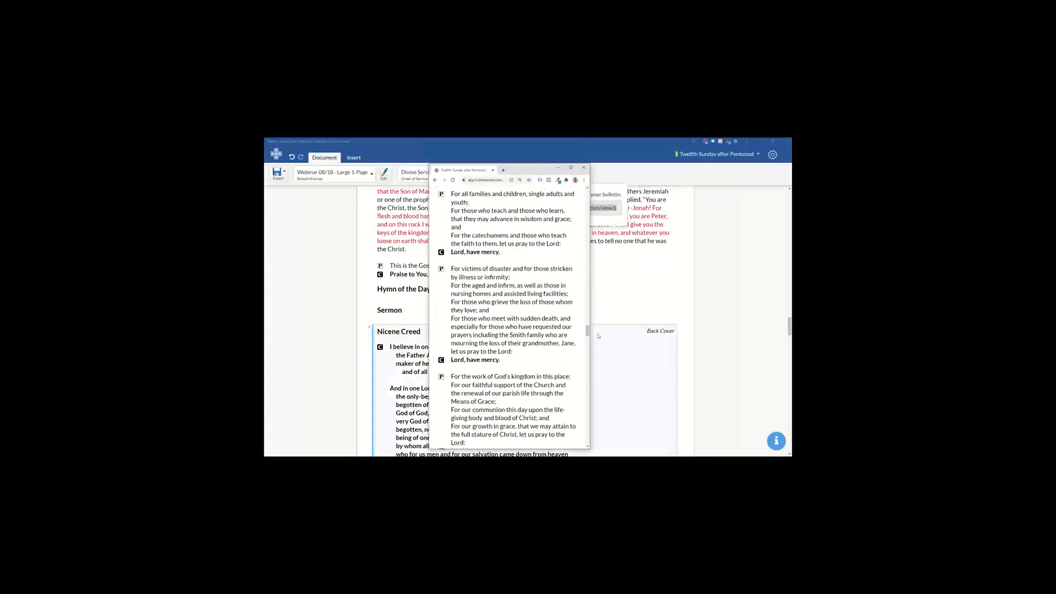
pyautogui.scroll(15, 587, 330)
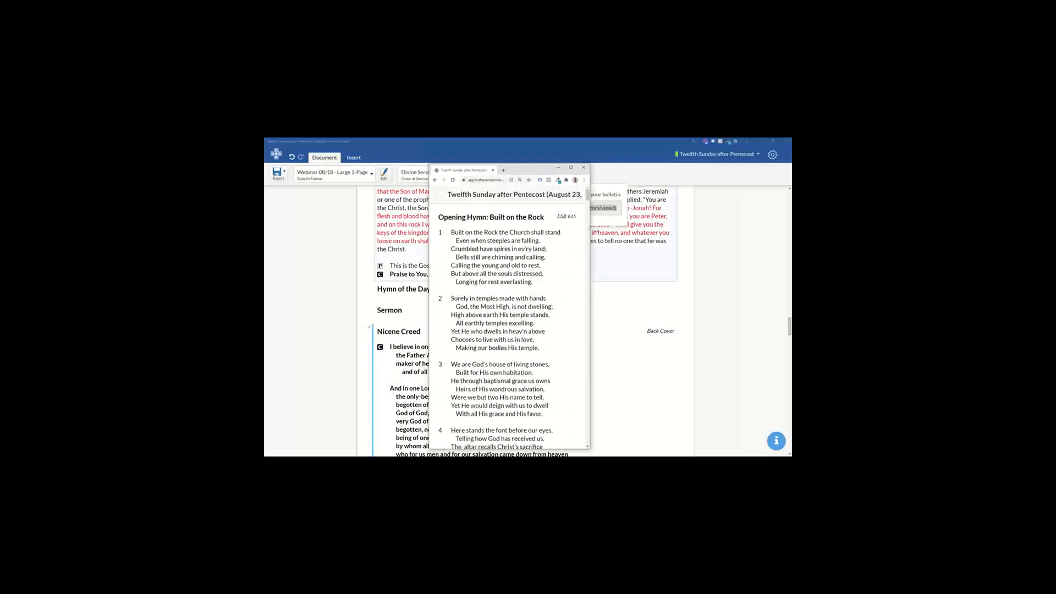
pyautogui.moveTo(590, 231); pyautogui.dragTo(567, 234)
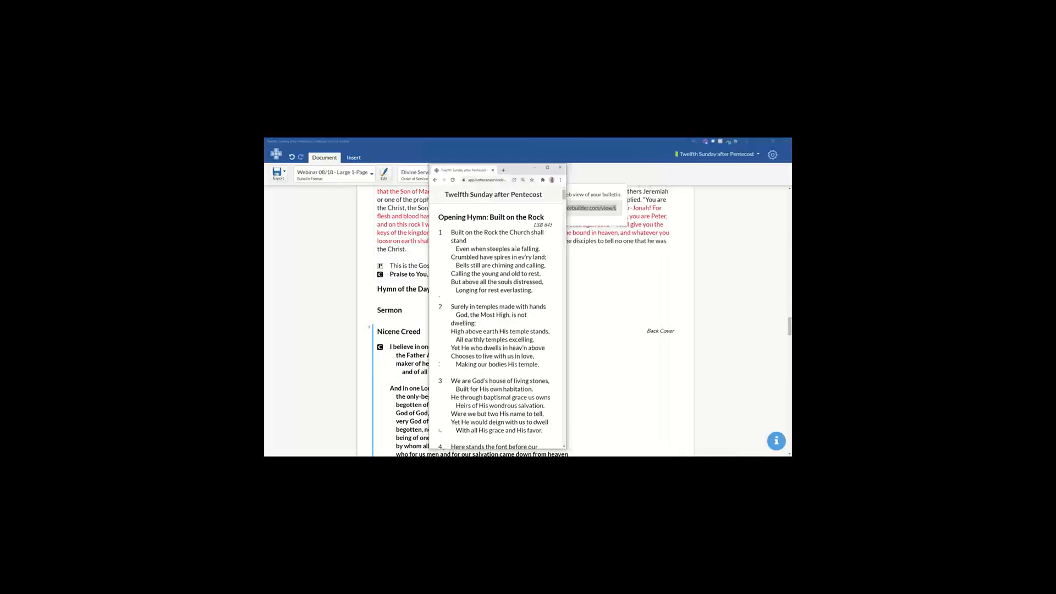
pyautogui.scroll(-12, 550, 242)
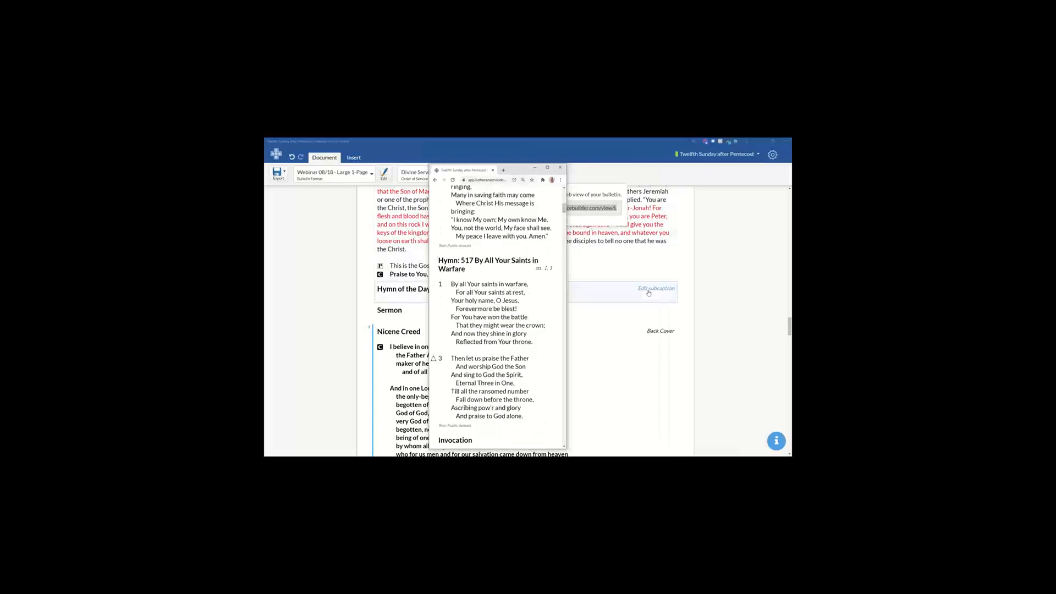
# Assign 645 Built on the Rock as the Hymn of the Day and show it as text with its caption
pyautogui.click(648, 293)
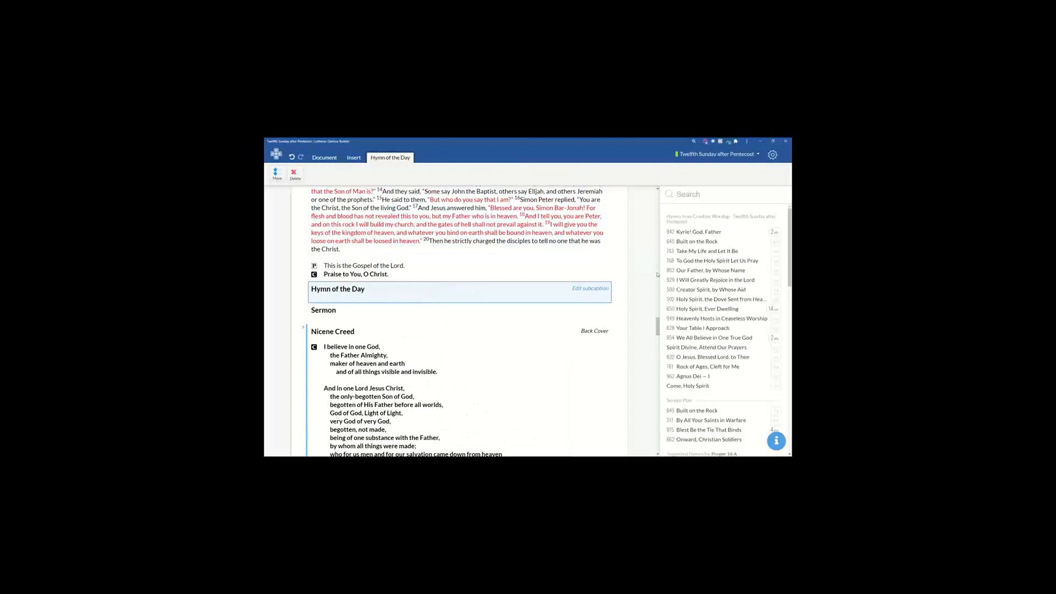
pyautogui.scroll(-3, 657, 275)
pyautogui.scroll(-3, 688, 386)
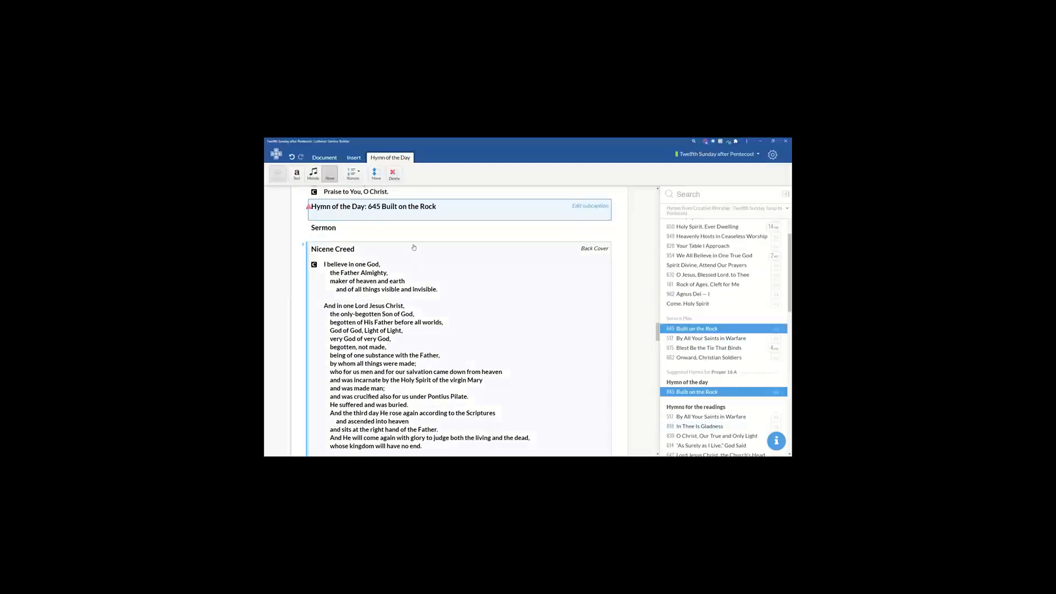
pyautogui.moveTo(310, 207)
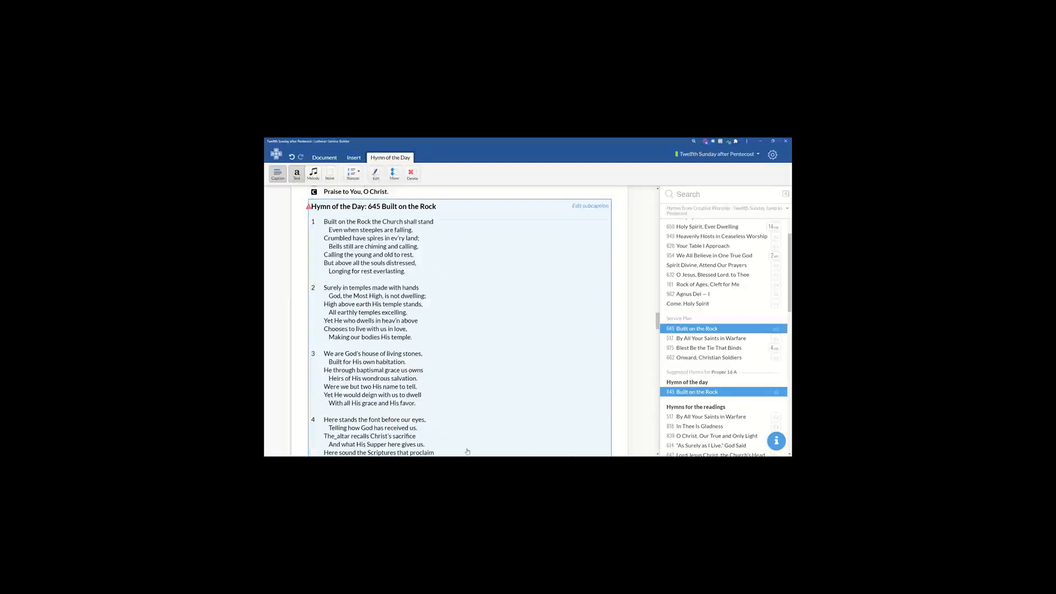
# Compare the edited service with its shared page, and update the web view with the hymn change
pyautogui.hotkey('alt', 'Tab')
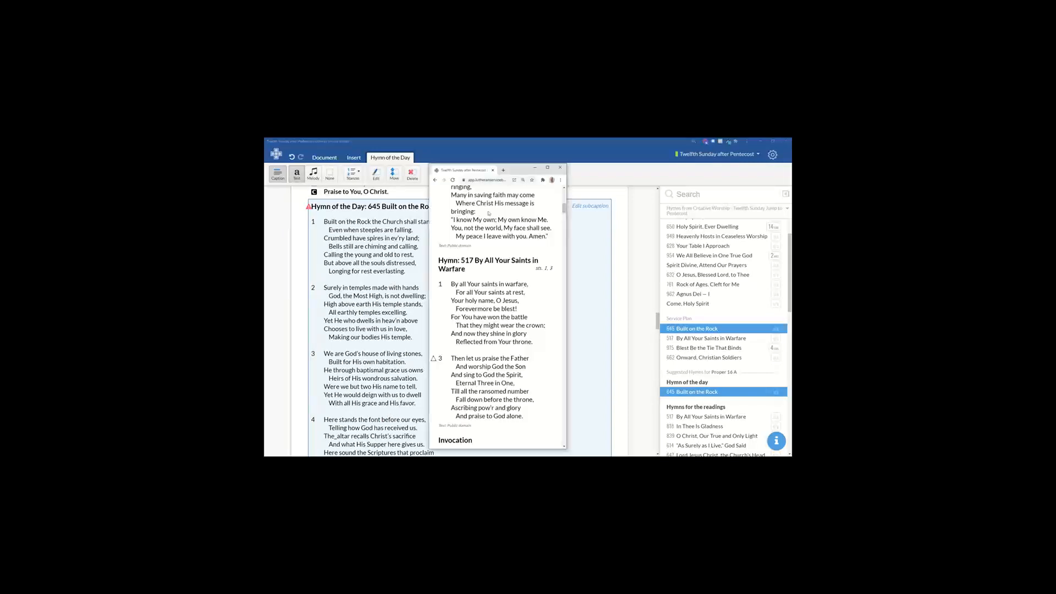
pyautogui.click(334, 159)
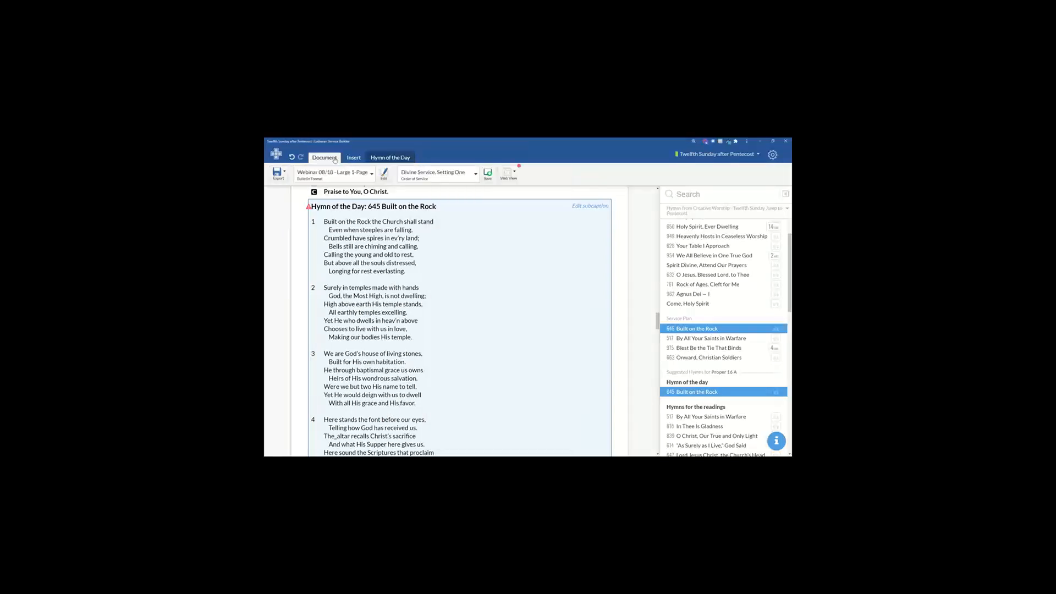
pyautogui.click(513, 177)
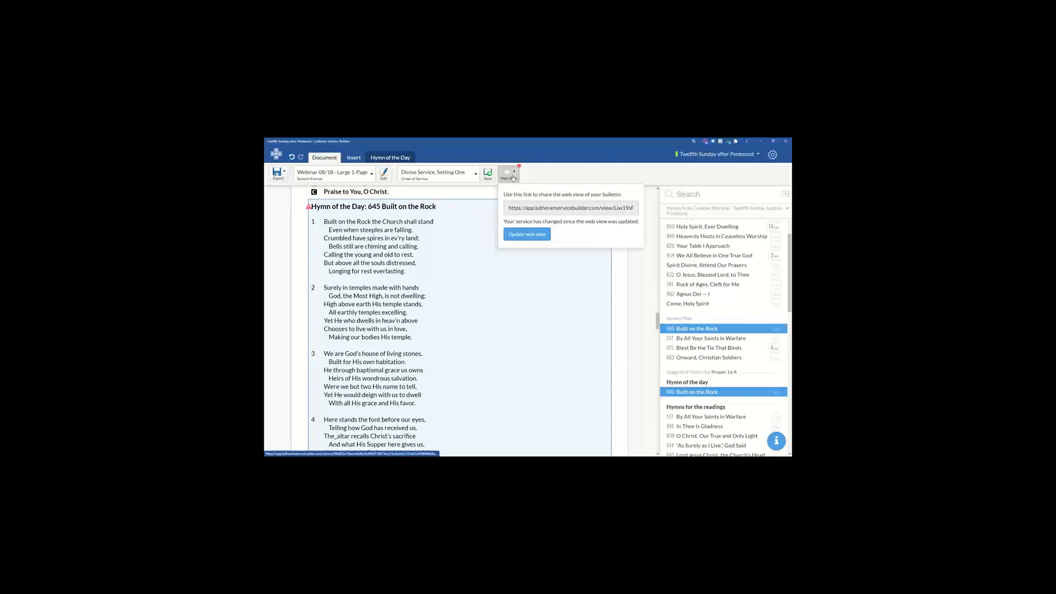
pyautogui.click(517, 236)
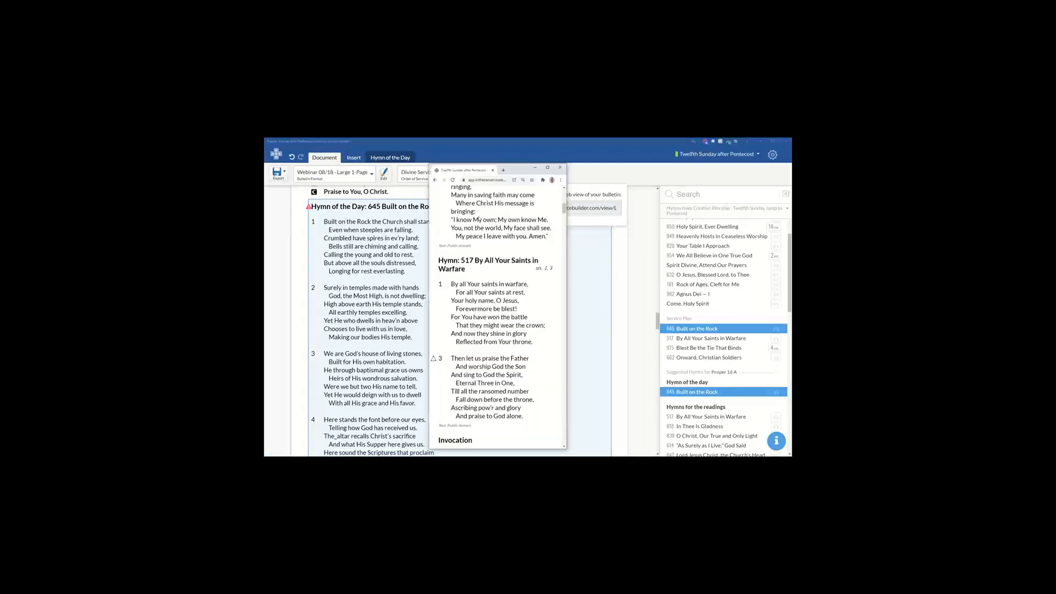
# Reload the shared bulletin page and check the Hymn of the Day and the Nicene Creed in it
pyautogui.click(454, 180)
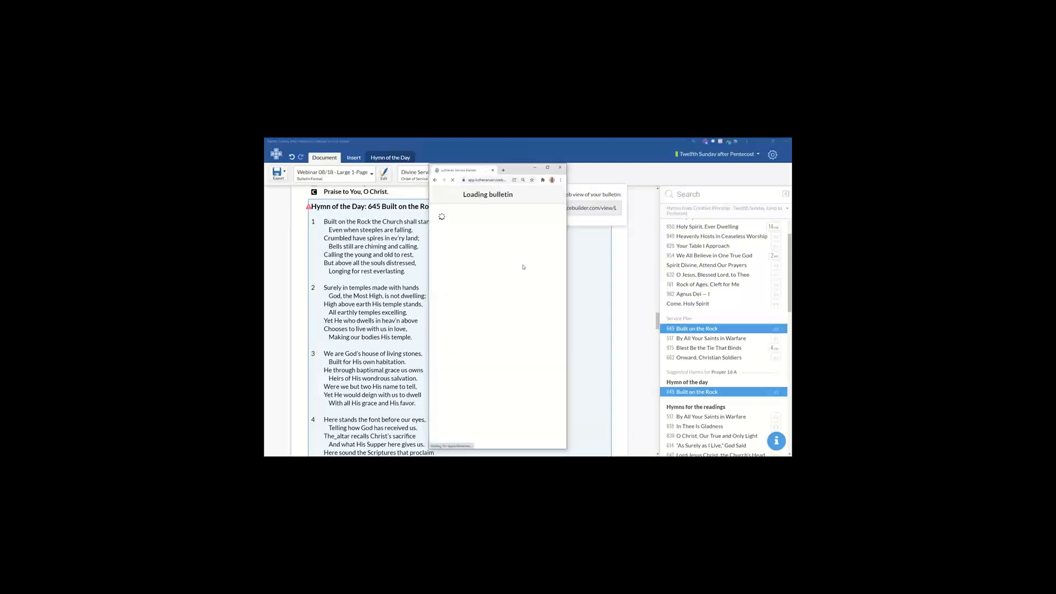
pyautogui.scroll(-10, 523, 266)
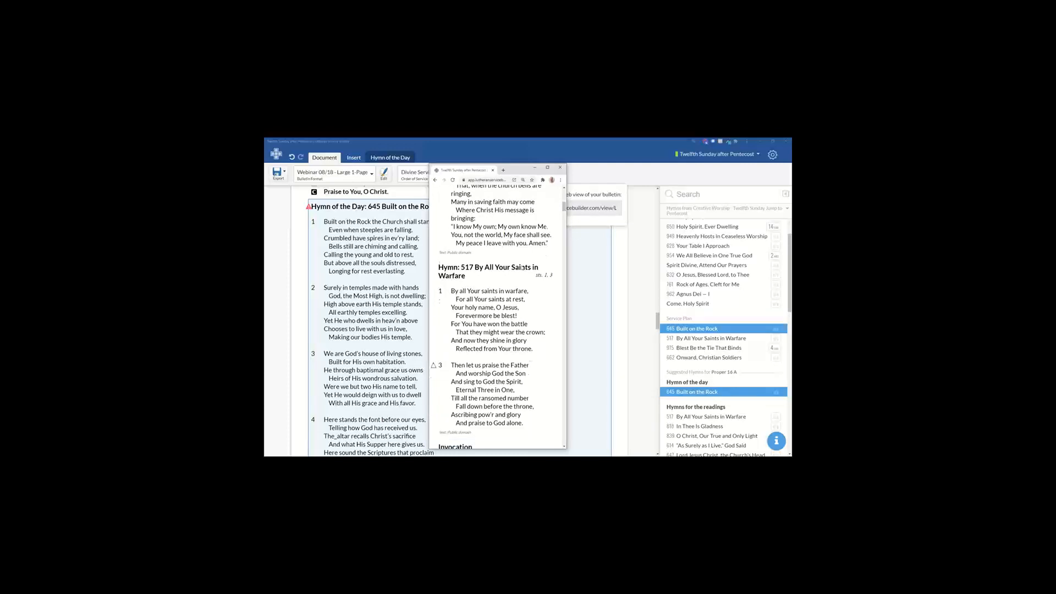
pyautogui.scroll(-15, 523, 270)
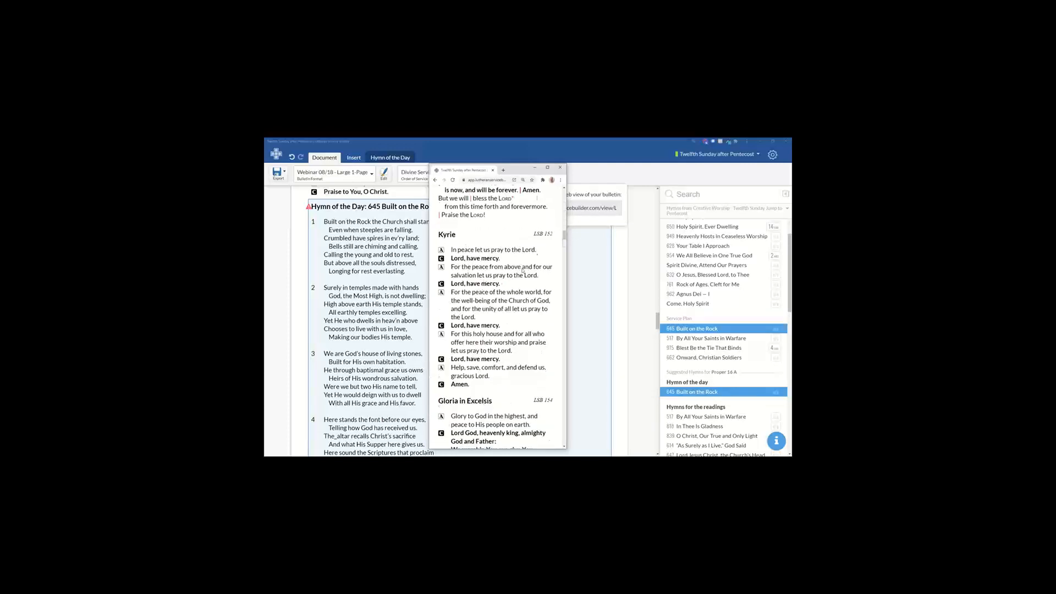
pyautogui.scroll(-10, 525, 271)
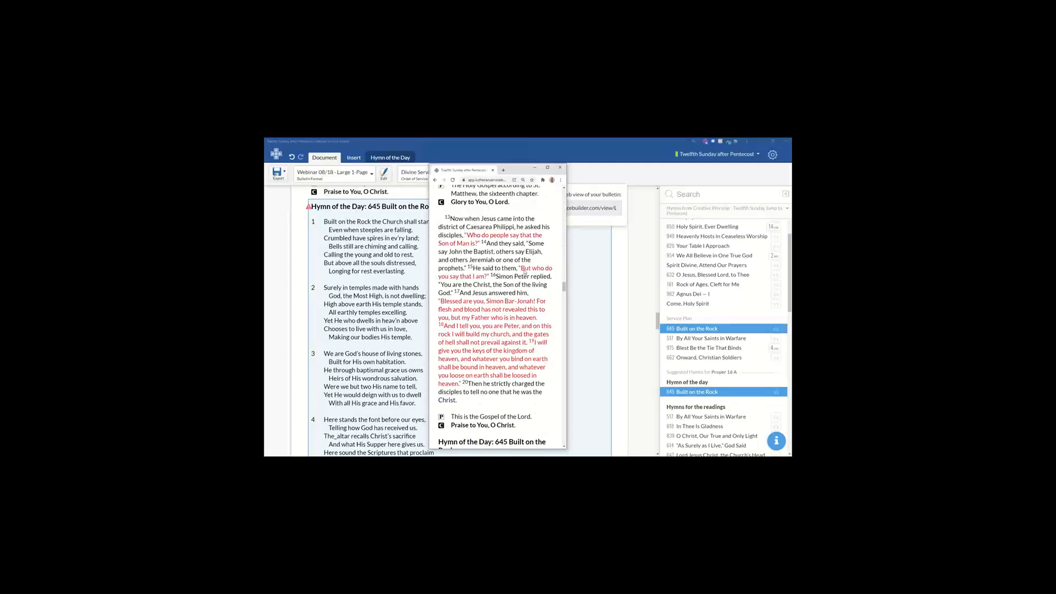
pyautogui.scroll(-3, 524, 272)
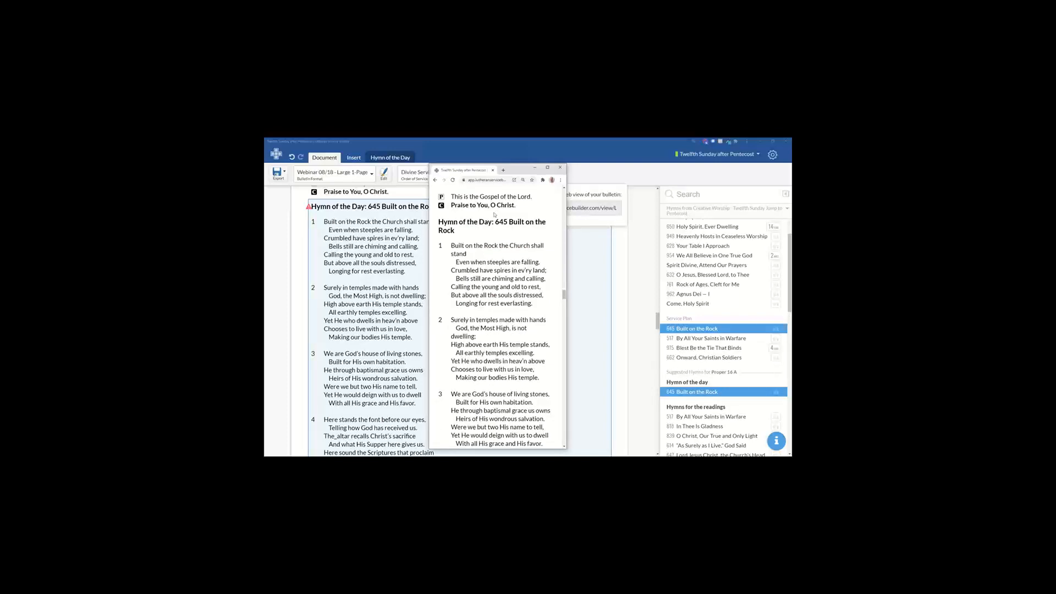
pyautogui.scroll(-15, 500, 243)
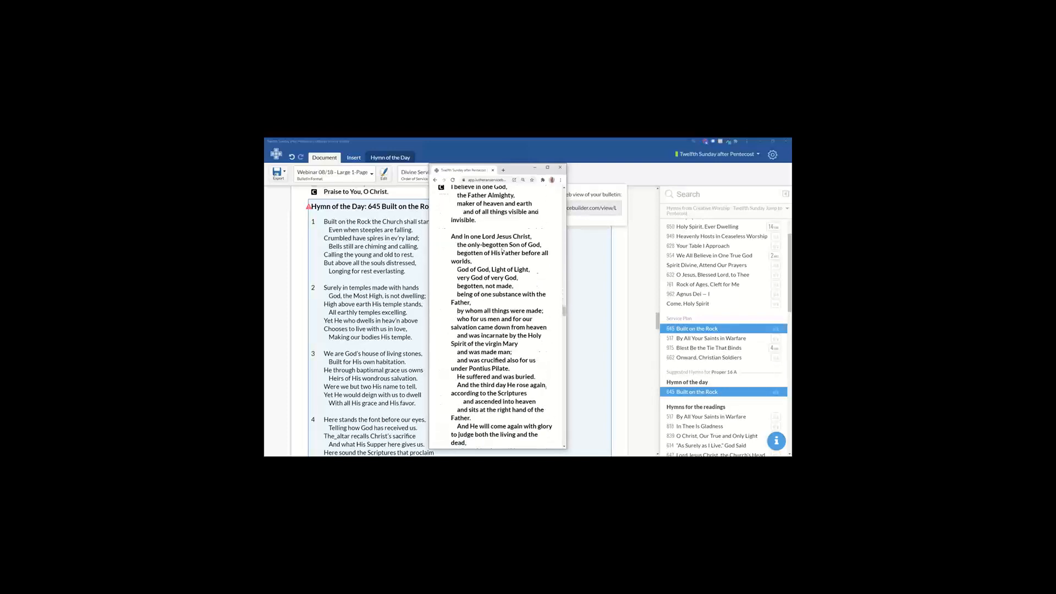
pyautogui.scroll(10, 503, 251)
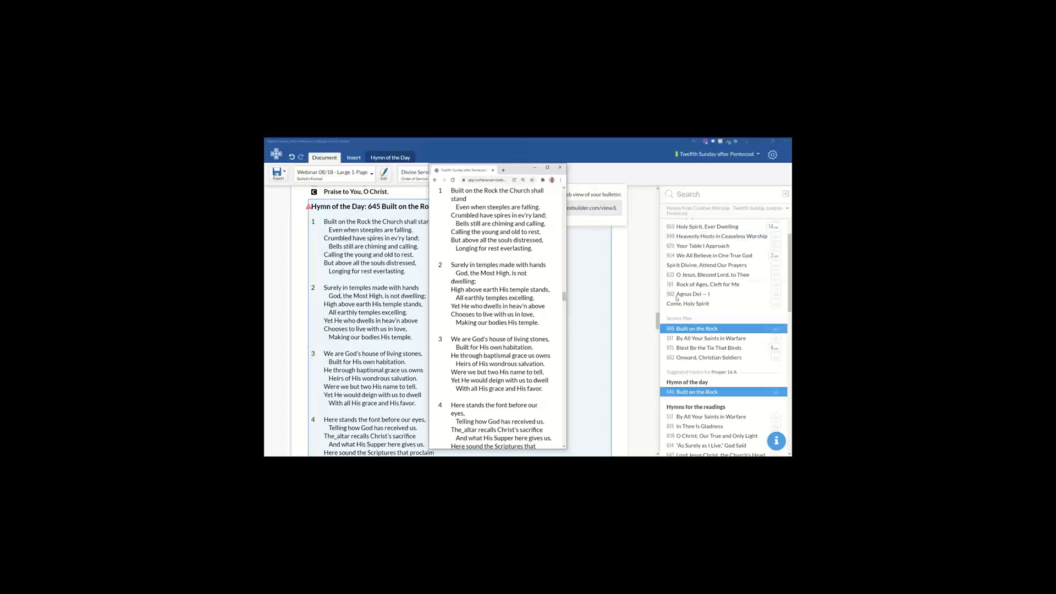
pyautogui.moveTo(563, 297)
pyautogui.mouseDown()
pyautogui.moveTo(563, 276)
pyautogui.moveTo(563, 309)
pyautogui.mouseUp()
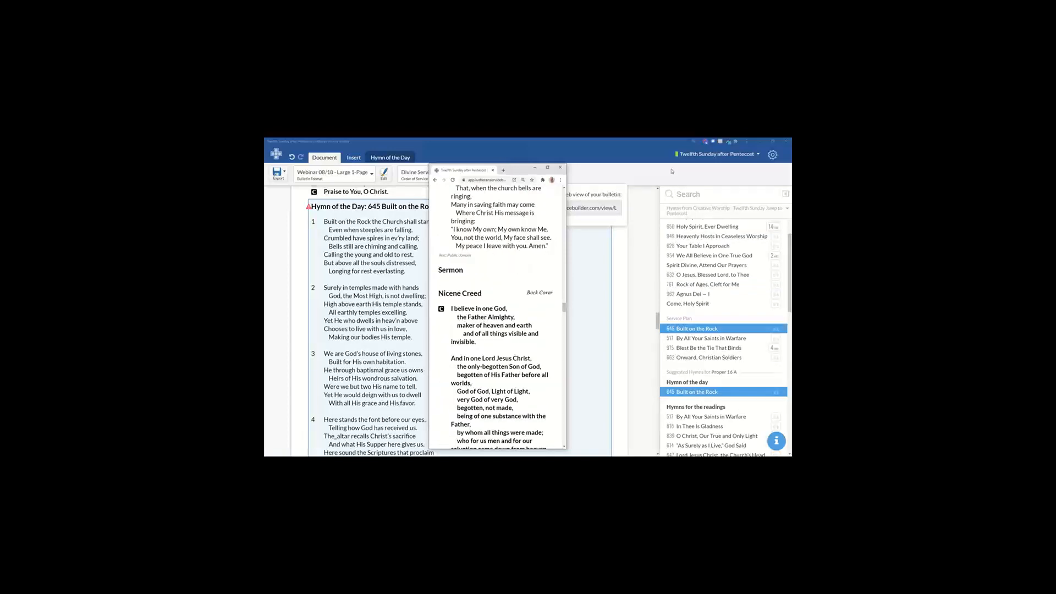
# Place the service editor and the web view side by side, widen the editor's share, and look over both
pyautogui.moveTo(524, 168); pyautogui.dragTo(699, 153)
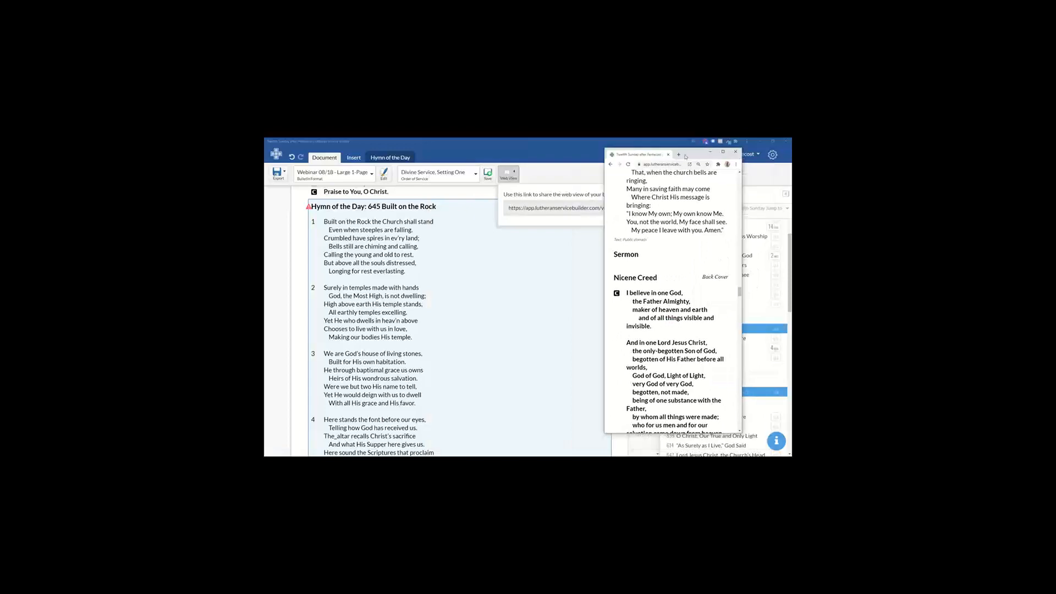
pyautogui.moveTo(685, 155); pyautogui.dragTo(791, 157)
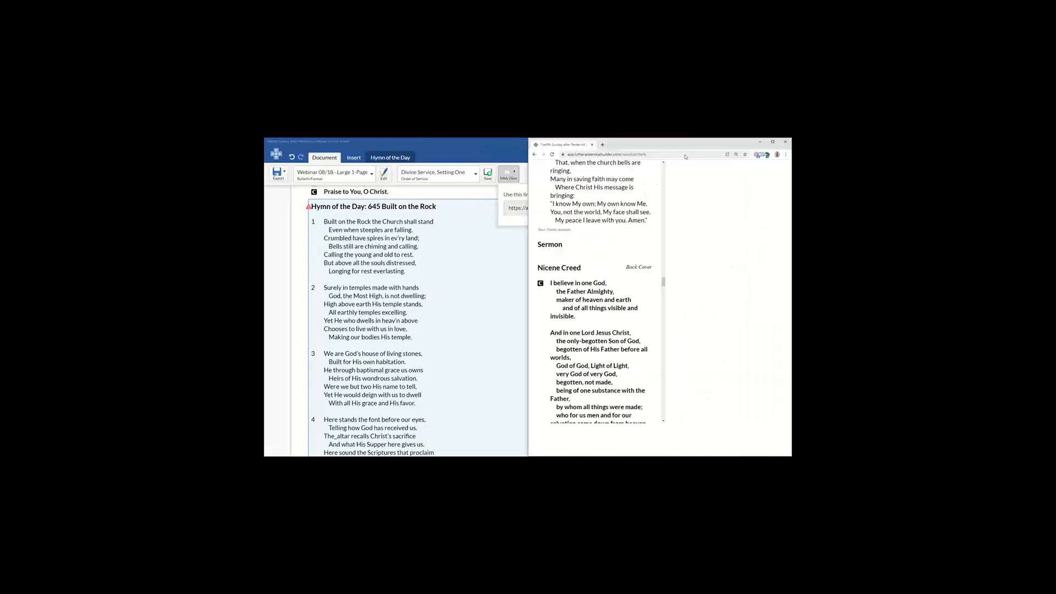
pyautogui.click(365, 229)
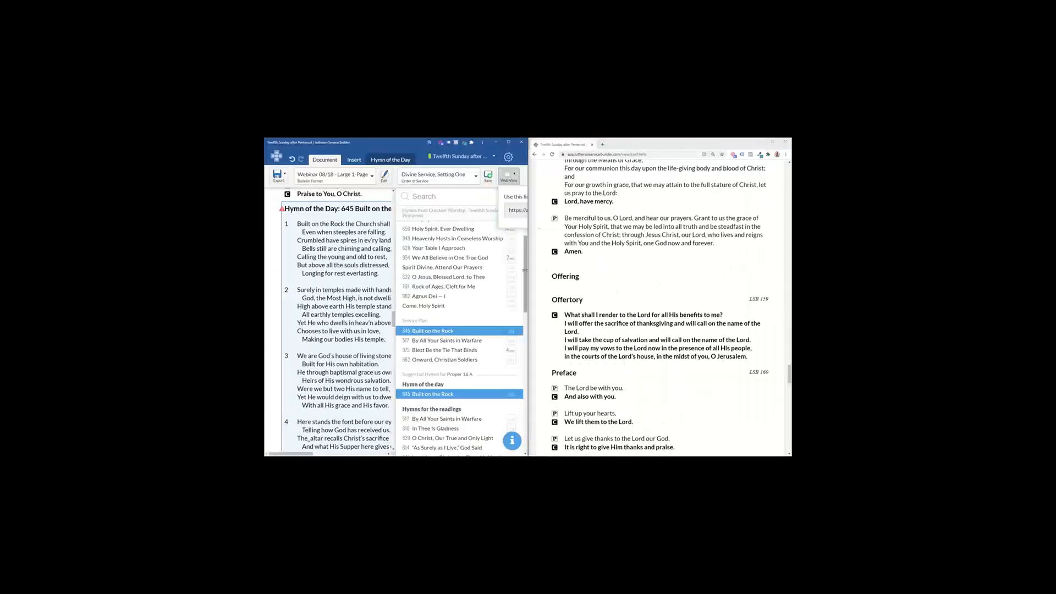
pyautogui.moveTo(600, 269); pyautogui.dragTo(654, 270)
pyautogui.scroll(8, 420, 326)
pyautogui.scroll(10, 420, 326)
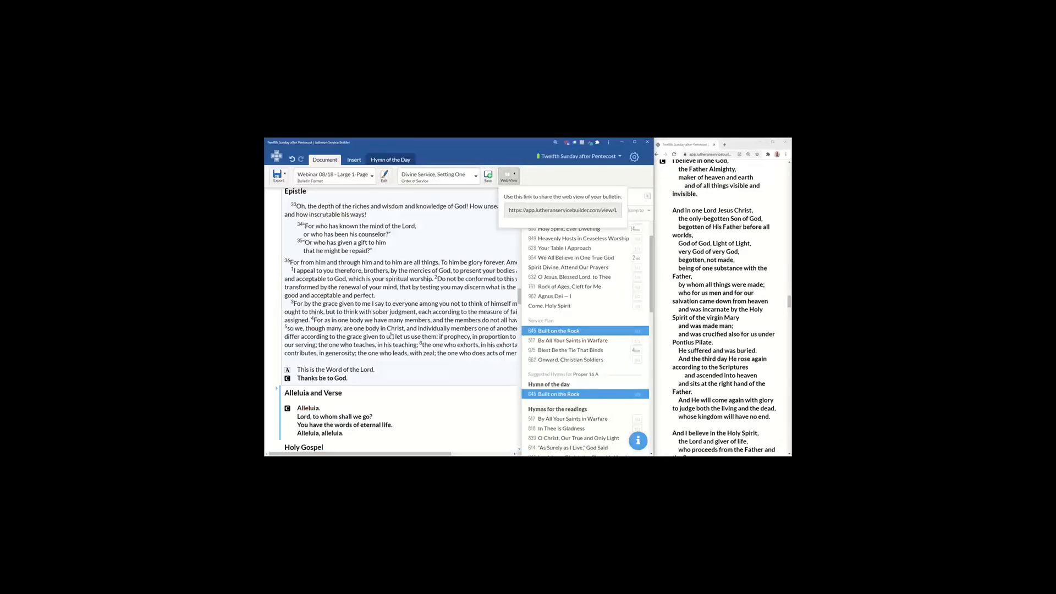
pyautogui.scroll(5, 662, 345)
pyautogui.scroll(1, 662, 345)
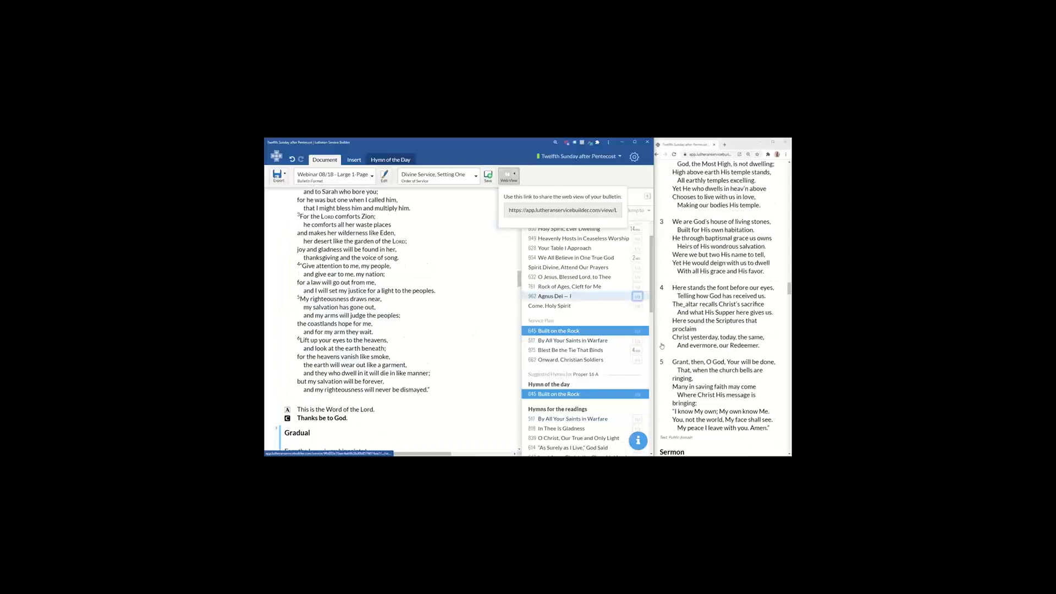
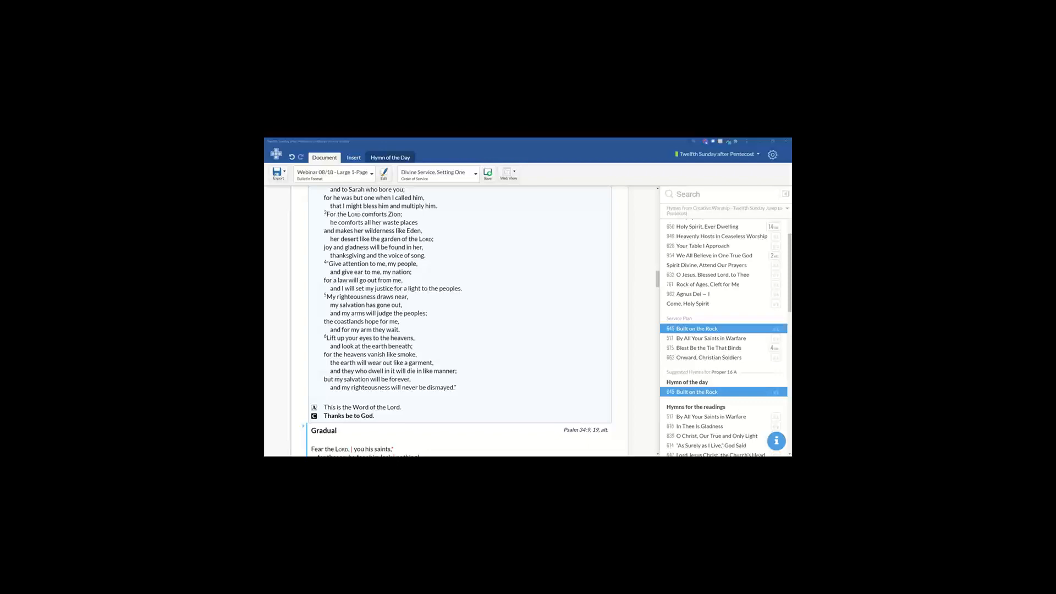
# Insert an empty element between the Sermon and the Nicene Creed, and look over the available elements for it
pyautogui.scroll(-3, 591, 389)
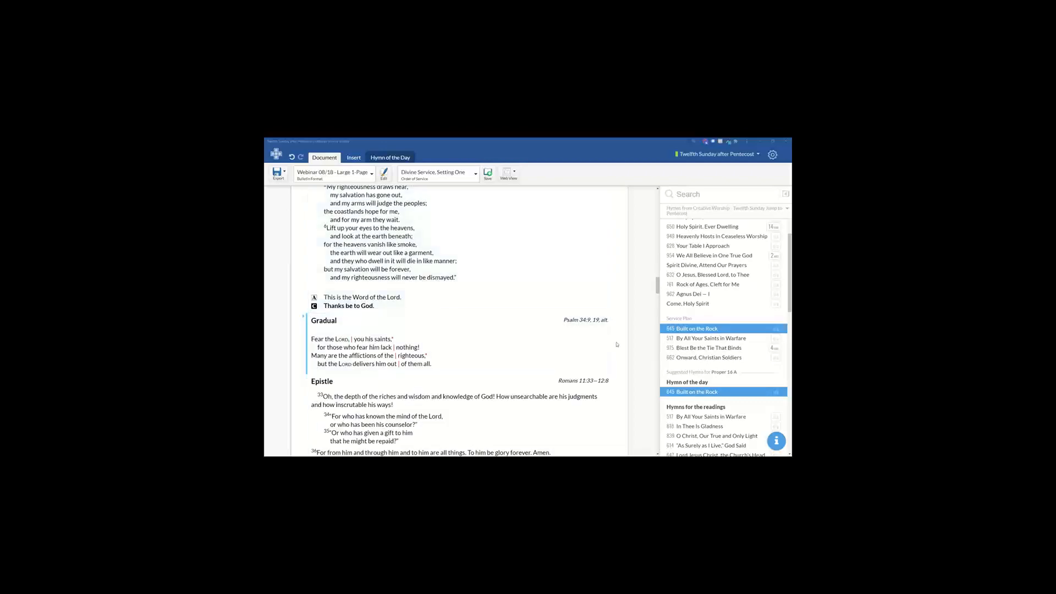
pyautogui.click(614, 350)
pyautogui.scroll(-12, 517, 340)
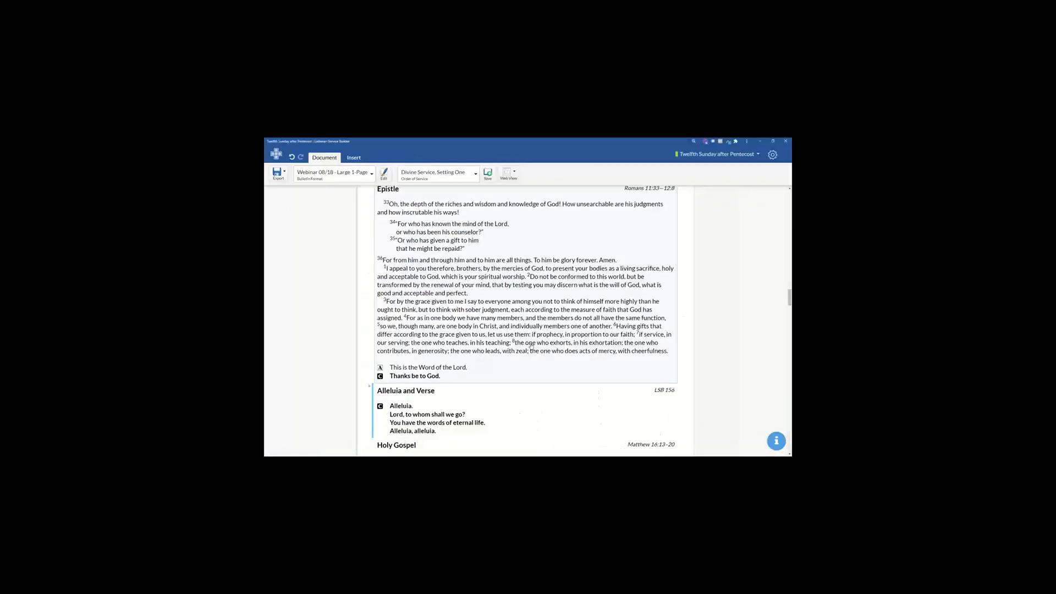
pyautogui.scroll(-15, 516, 338)
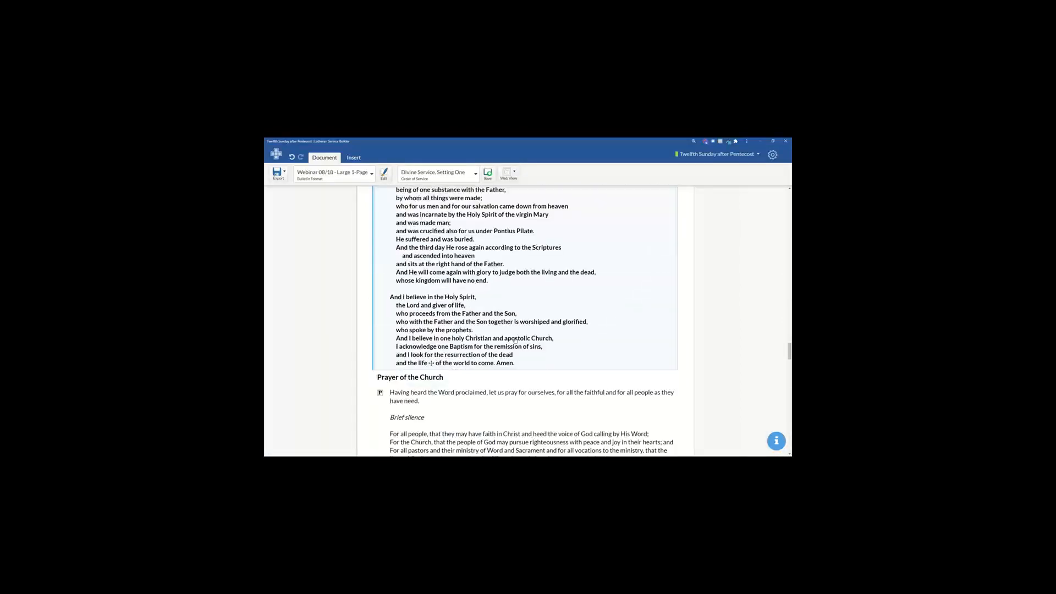
pyautogui.scroll(7, 508, 340)
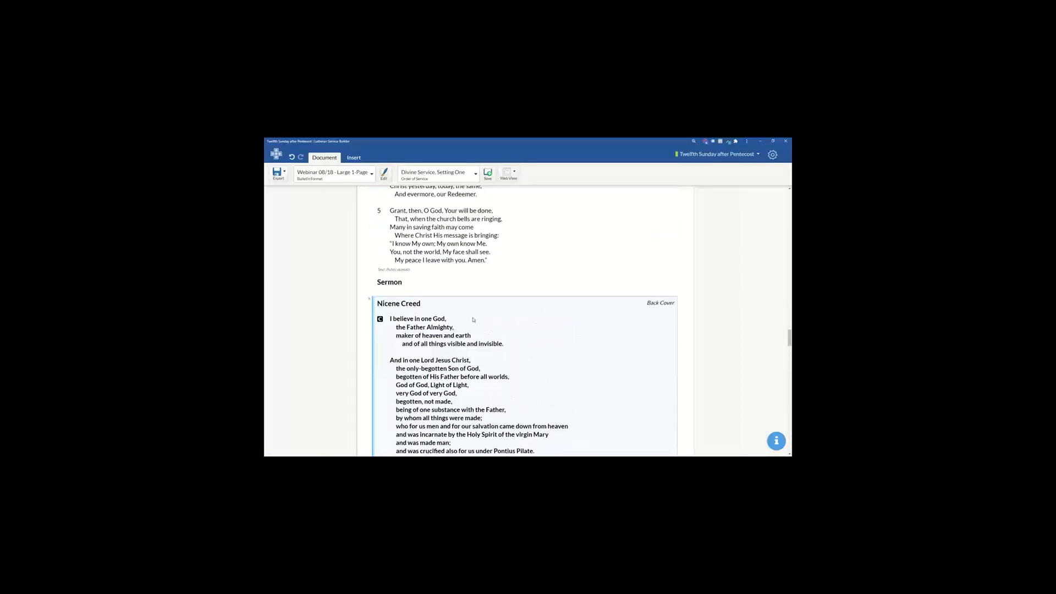
pyautogui.click(354, 158)
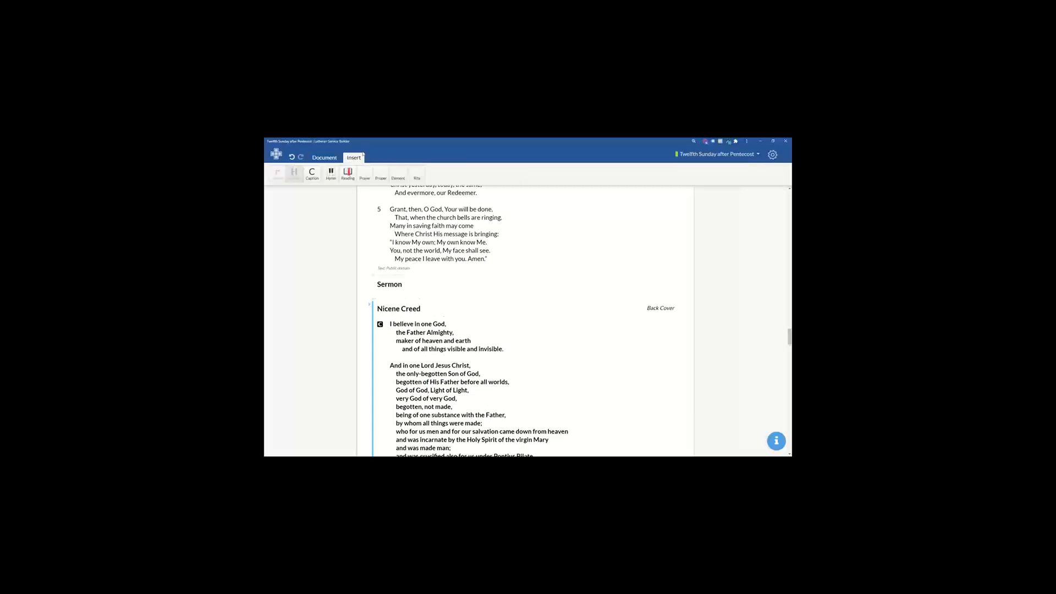
pyautogui.click(399, 179)
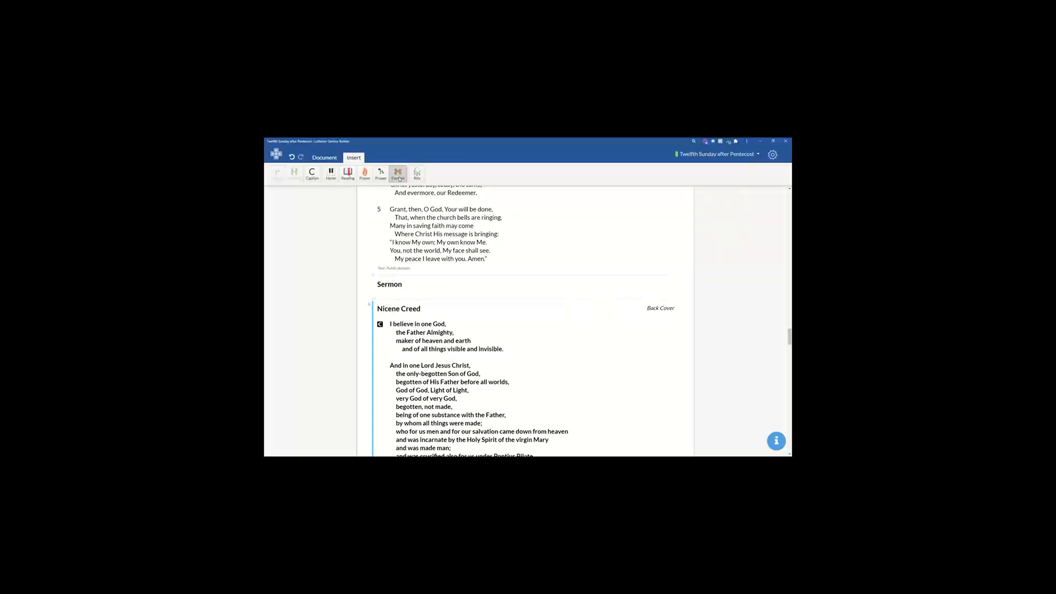
pyautogui.moveTo(400, 179); pyautogui.dragTo(398, 302)
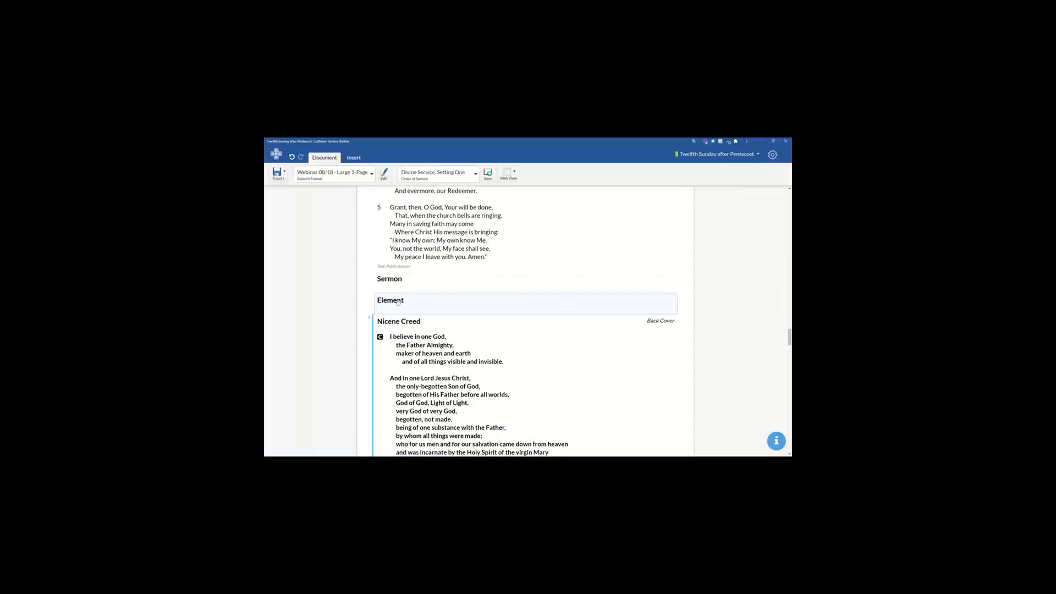
pyautogui.click(397, 302)
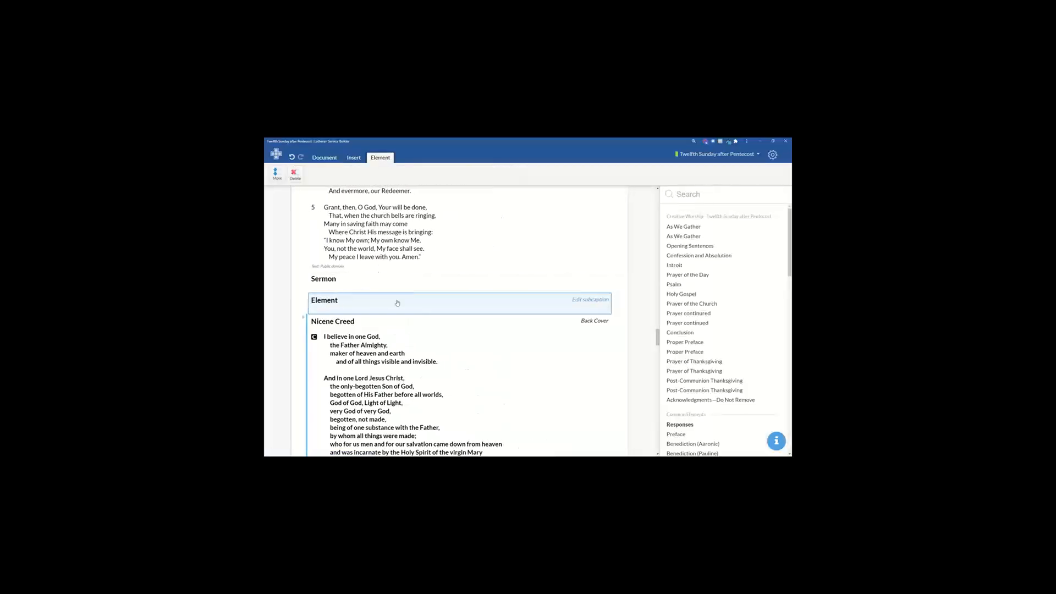
pyautogui.scroll(-3, 704, 301)
pyautogui.scroll(3, 704, 301)
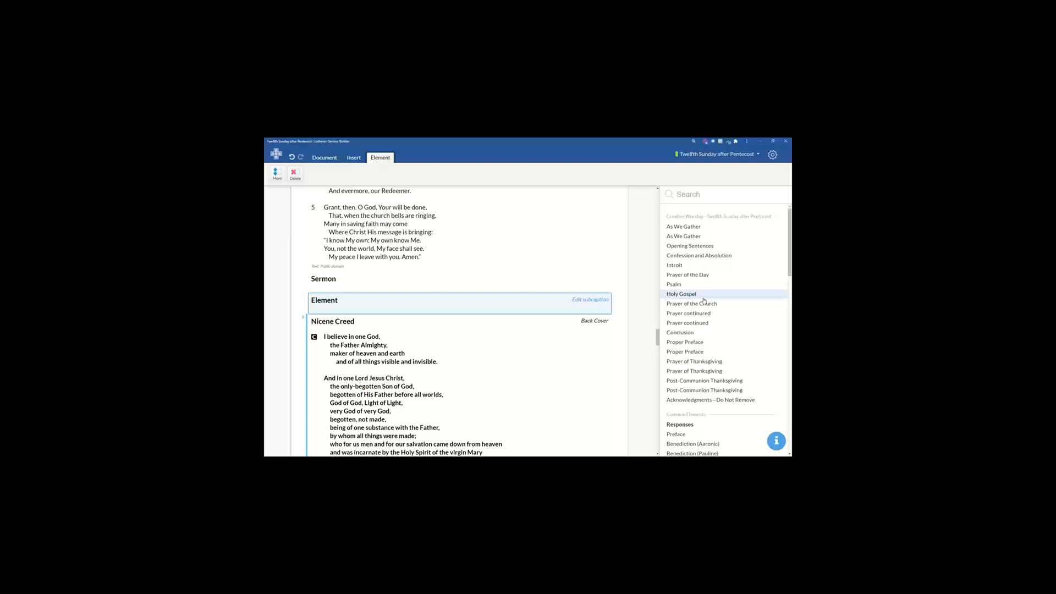
# Add a common element named Sermon Outline 08/23 to My Common Elements
pyautogui.click(773, 155)
pyautogui.moveTo(756, 201)
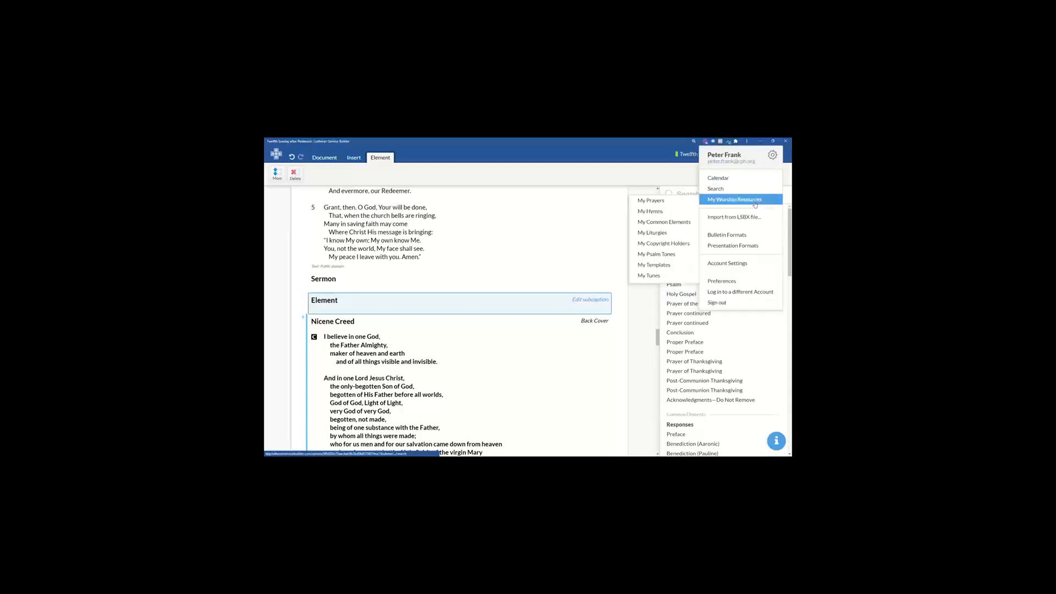
pyautogui.click(677, 223)
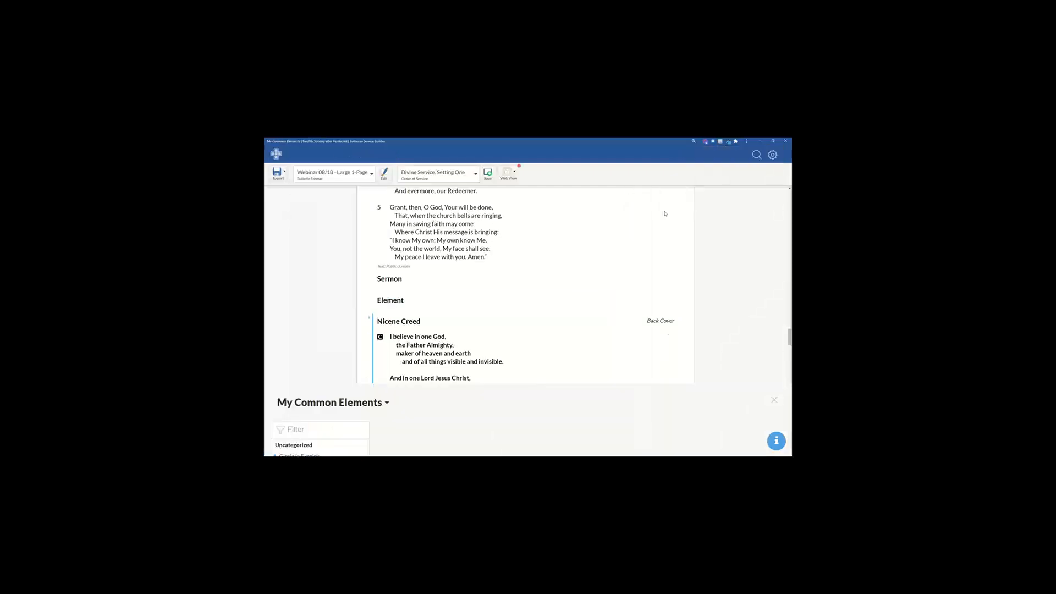
pyautogui.click(288, 443)
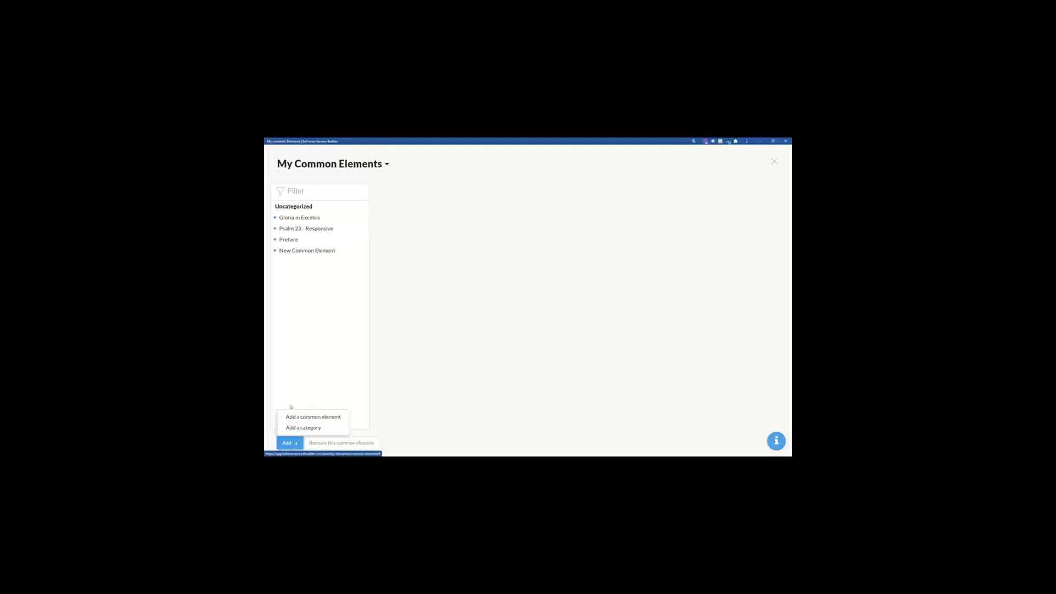
pyautogui.click(309, 417)
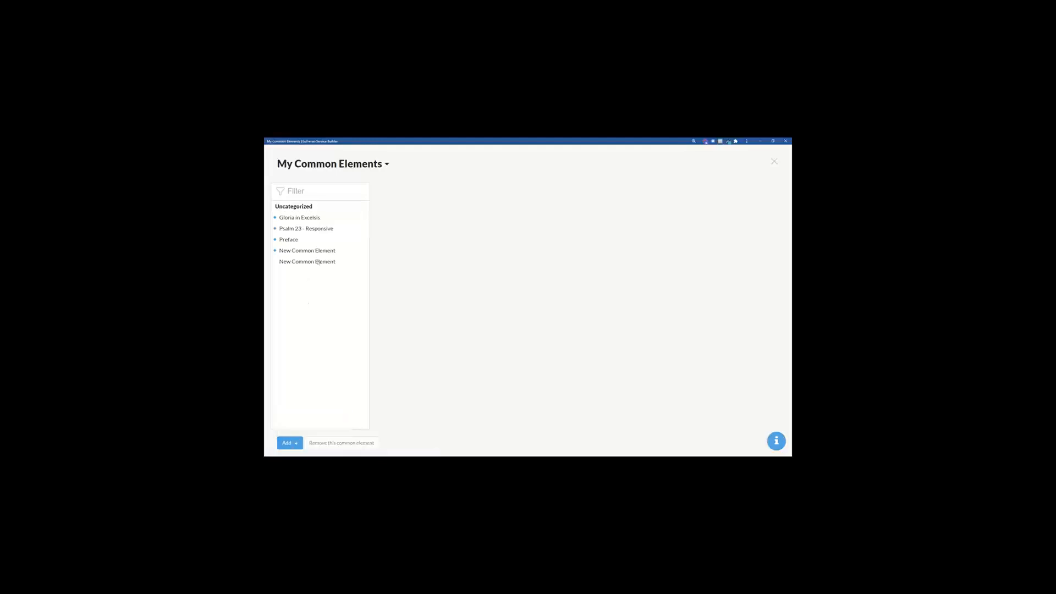
pyautogui.write('Serv')
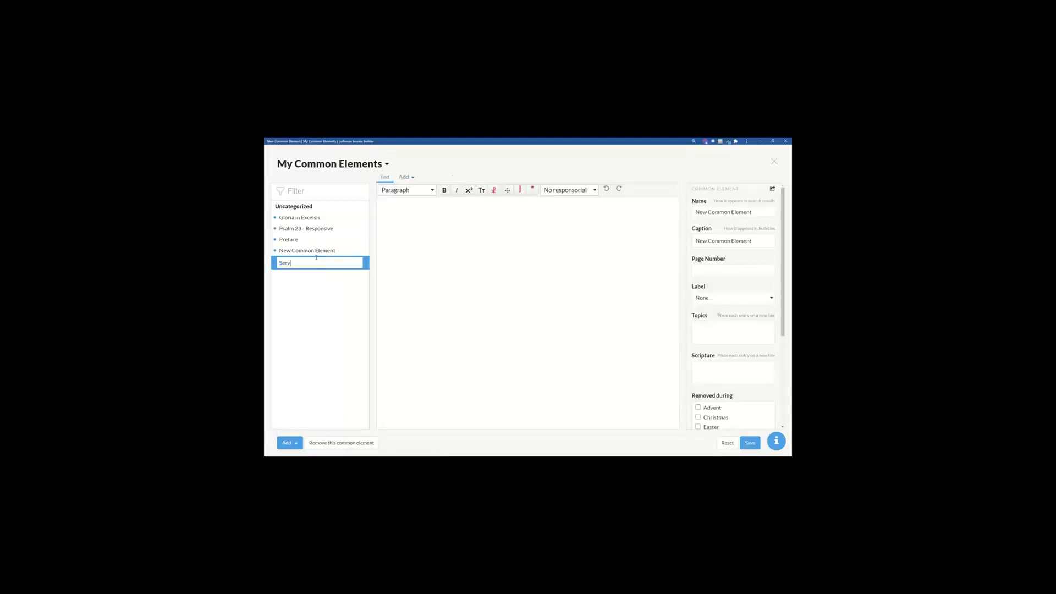
pyautogui.press('BackSpace')
pyautogui.write('mon Outline 08/23')
pyautogui.press('Return')
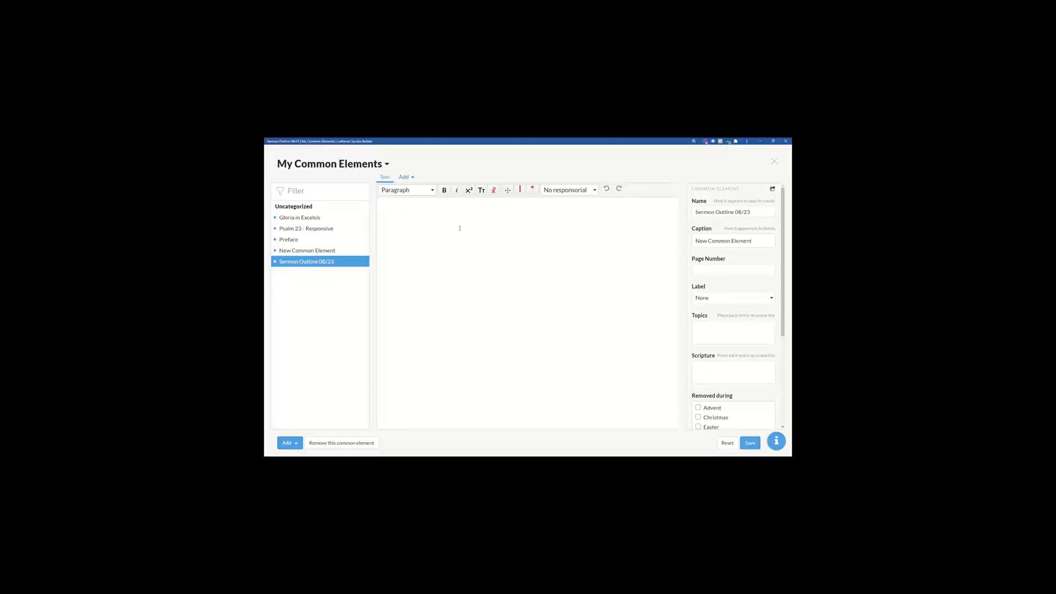
# Enter Point 1, Point 2 and Point 3 as the sermon outline's text, save it and return to the service
pyautogui.click(445, 222)
pyautogui.write('Po')
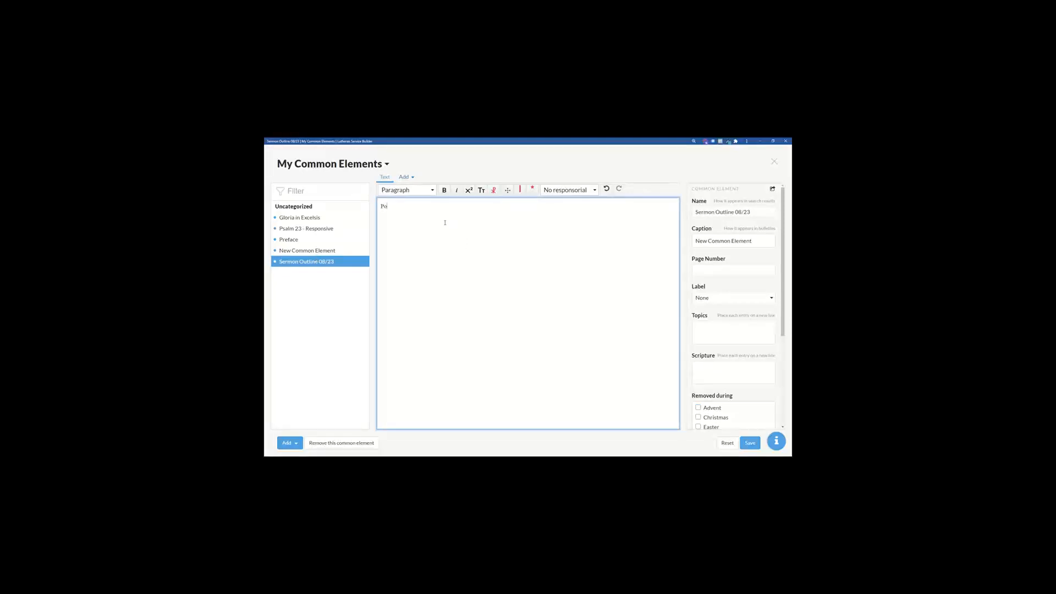
pyautogui.write('Pio')
pyautogui.write('oin')
pyautogui.write('Poi')
pyautogui.click(743, 440)
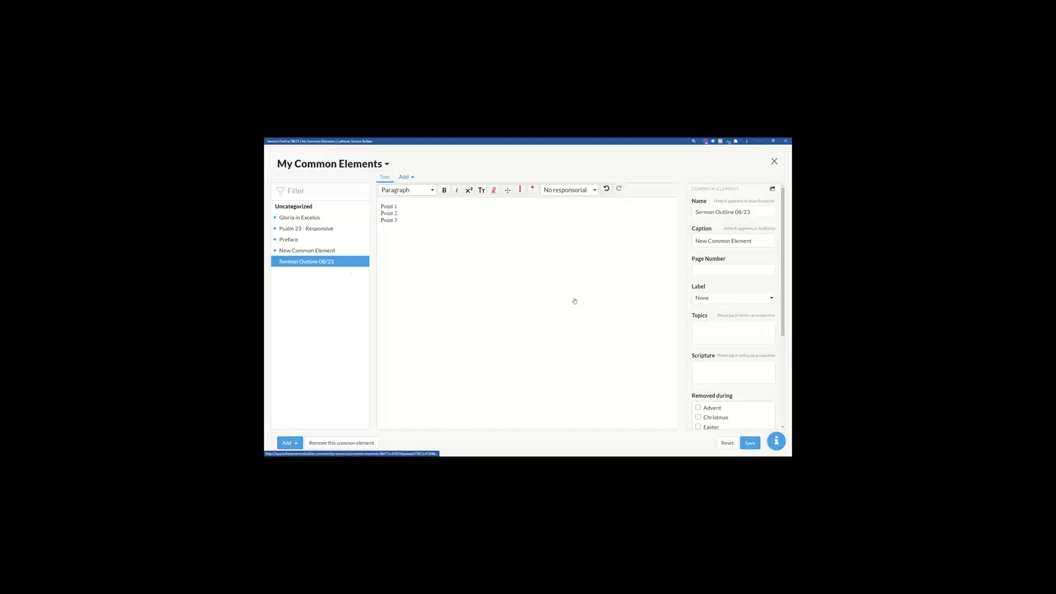
pyautogui.click(774, 163)
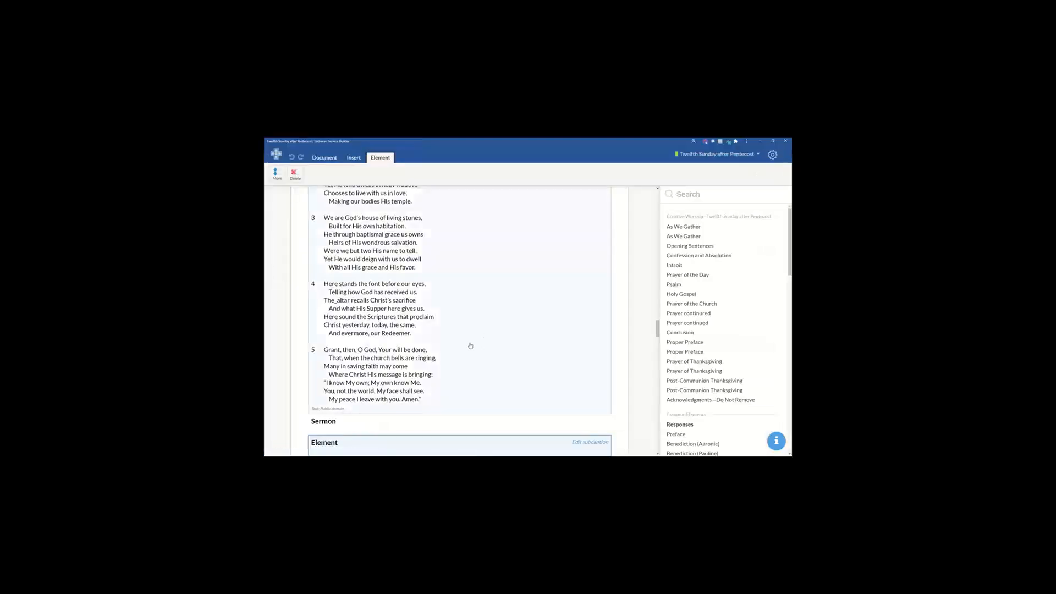
# Fill the empty element after the Sermon with Sermon Outline 08/23 and change its caption to Sermon Outline
pyautogui.scroll(-2, 465, 352)
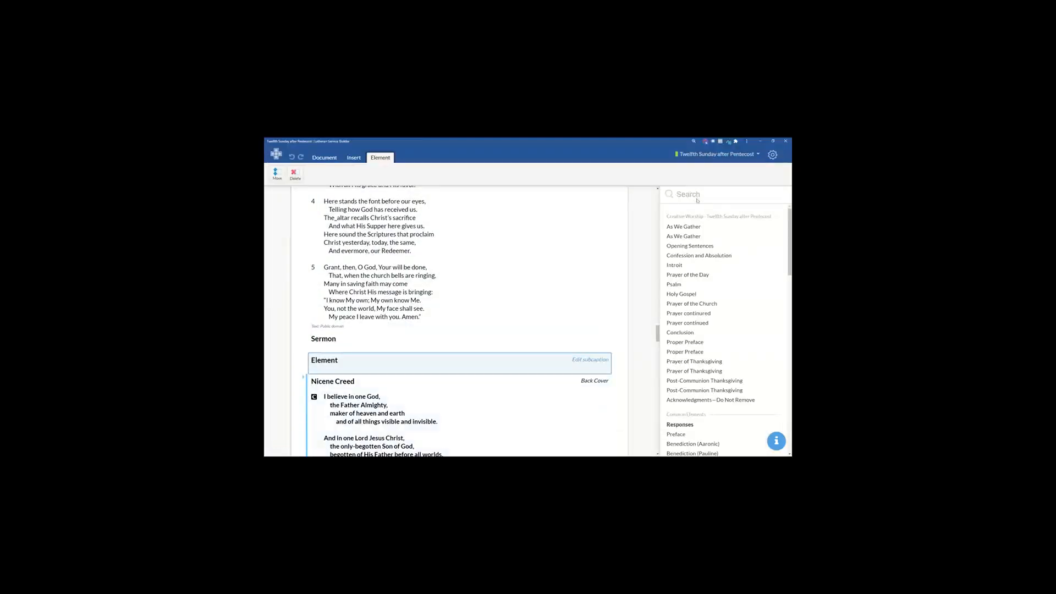
pyautogui.scroll(-15, 682, 330)
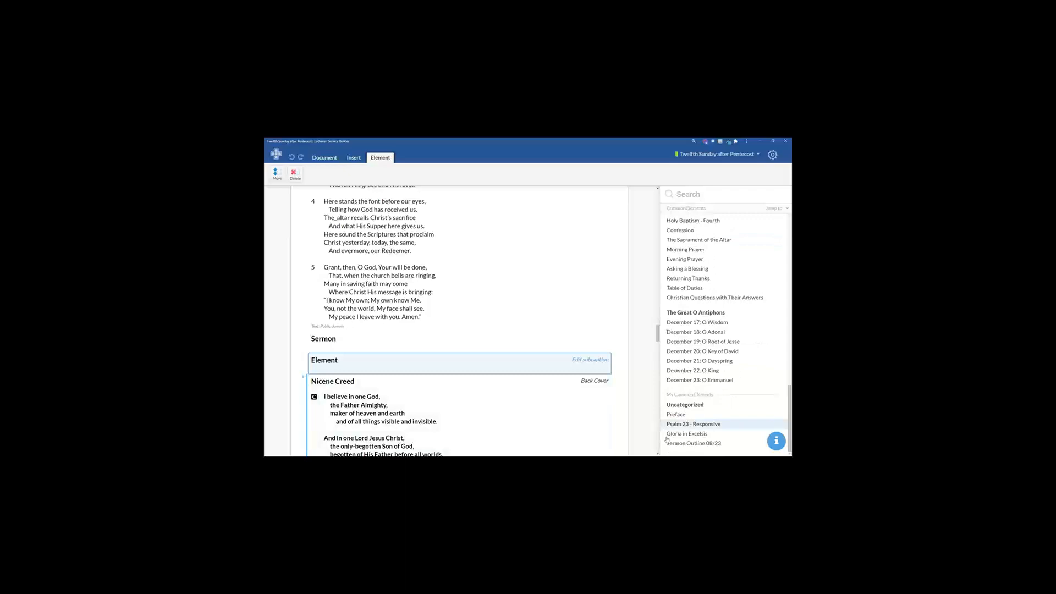
pyautogui.click(678, 444)
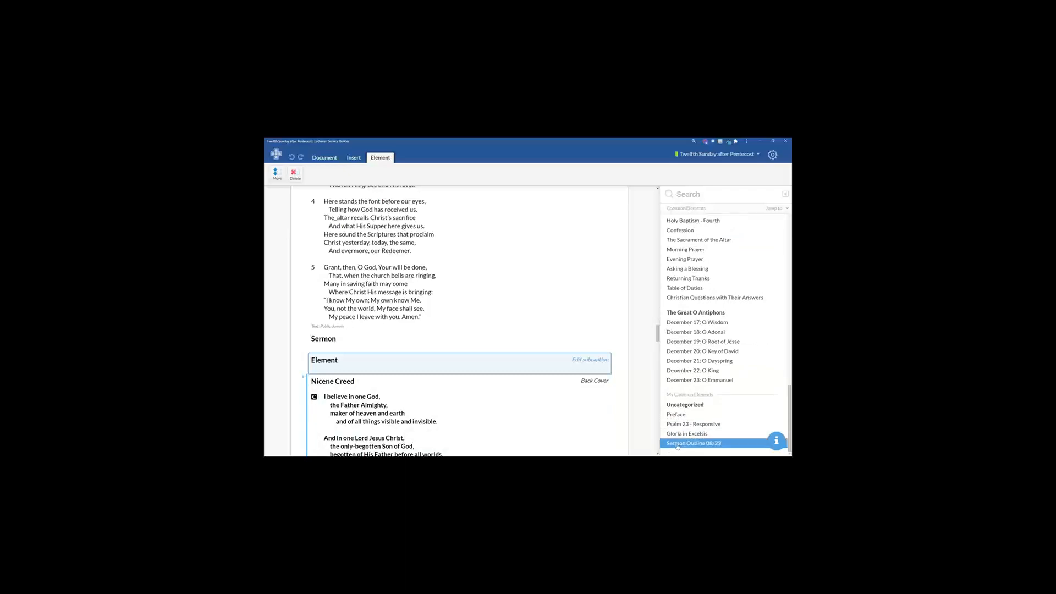
pyautogui.doubleClick(677, 444)
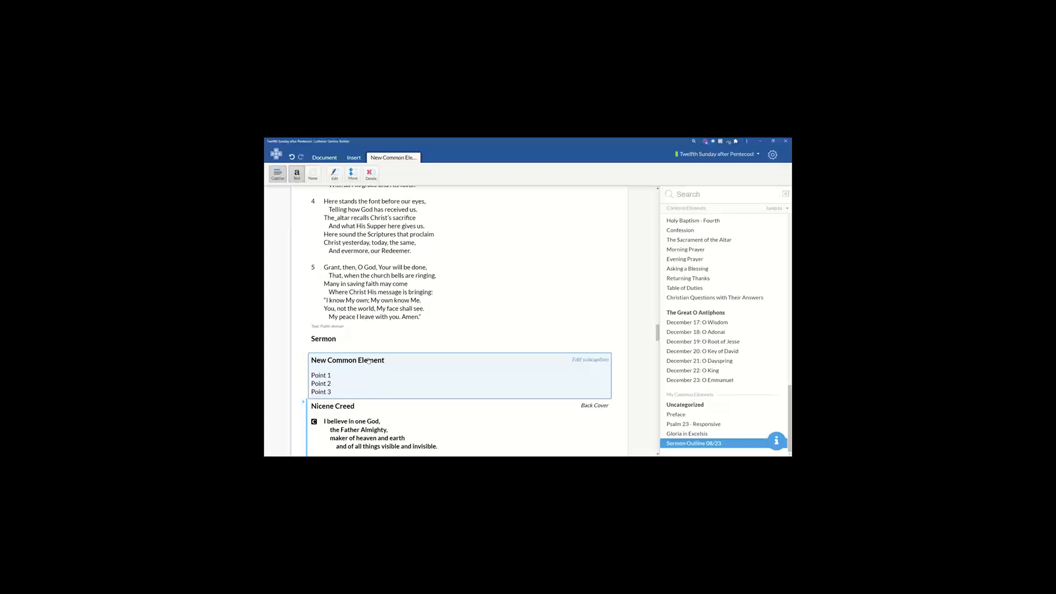
pyautogui.tripleClick(347, 362)
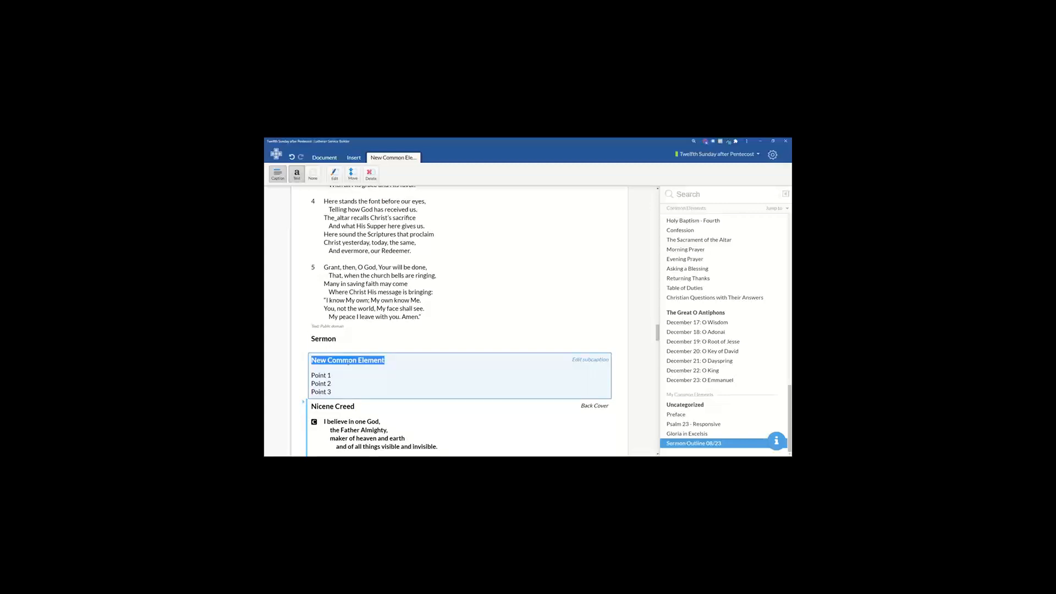
pyautogui.write('Sermon Outline')
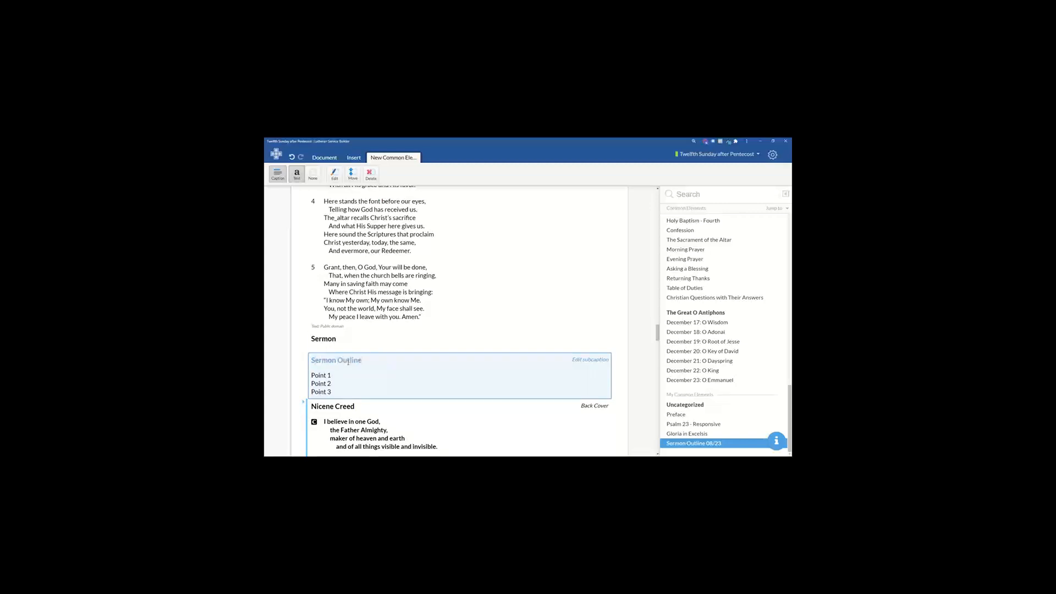
pyautogui.press('Return')
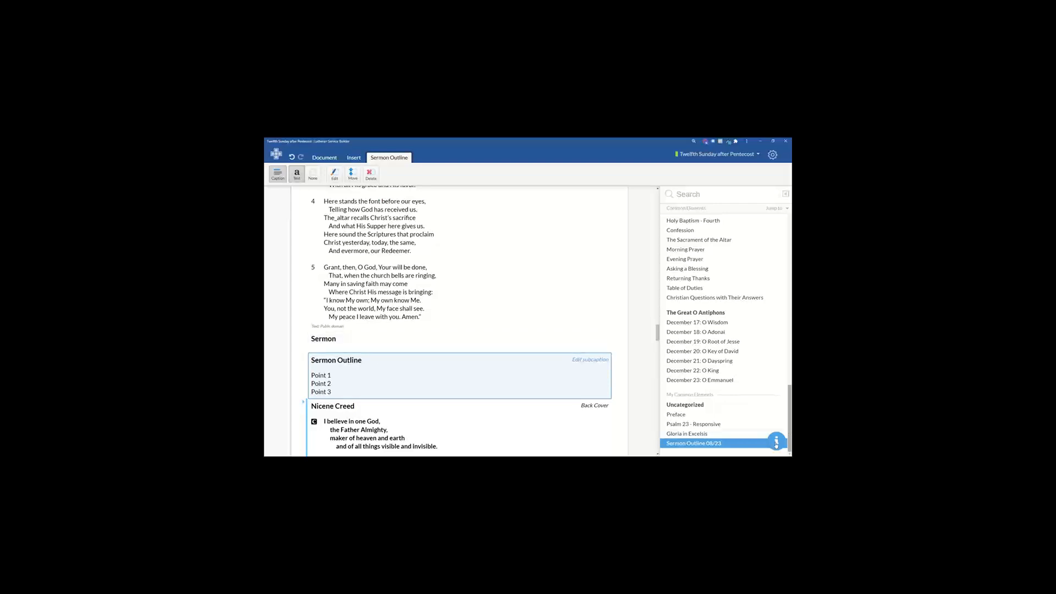
# Visit the online help center in a maximized browser window and look over the community's Product Suggestions
pyautogui.click(776, 440)
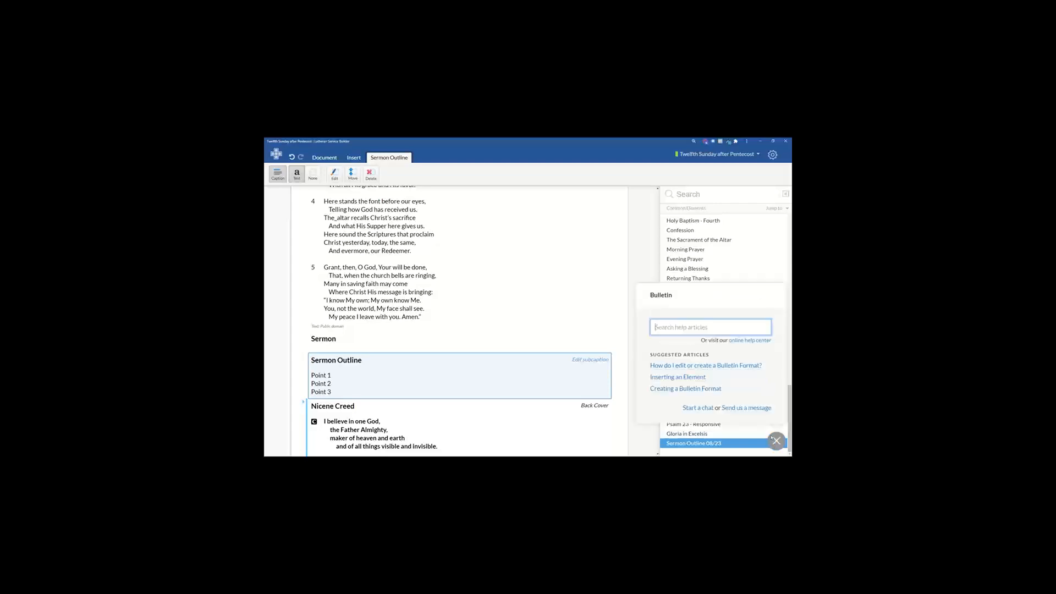
pyautogui.click(740, 342)
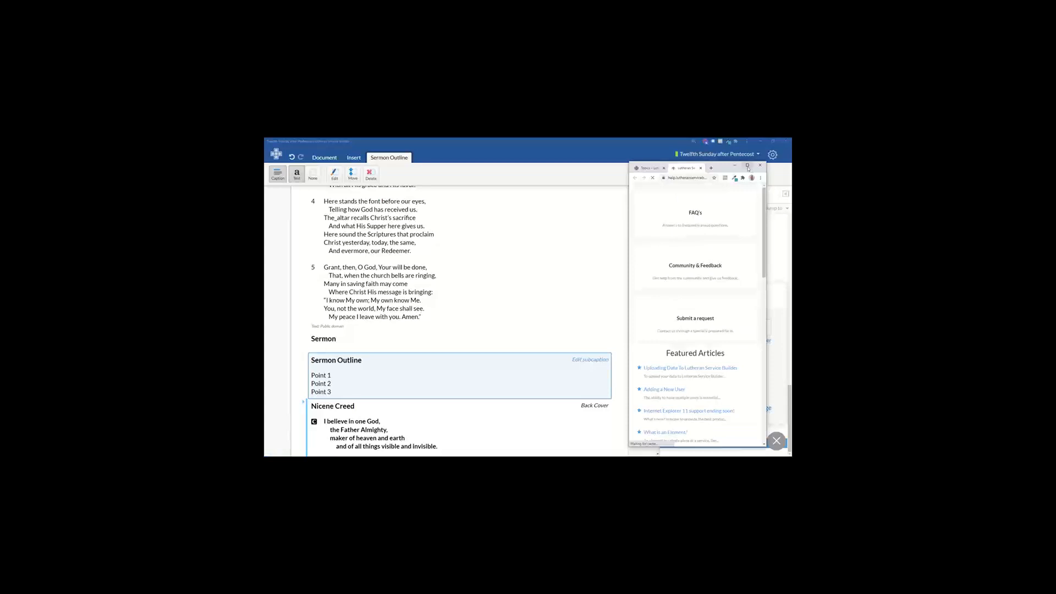
pyautogui.click(748, 165)
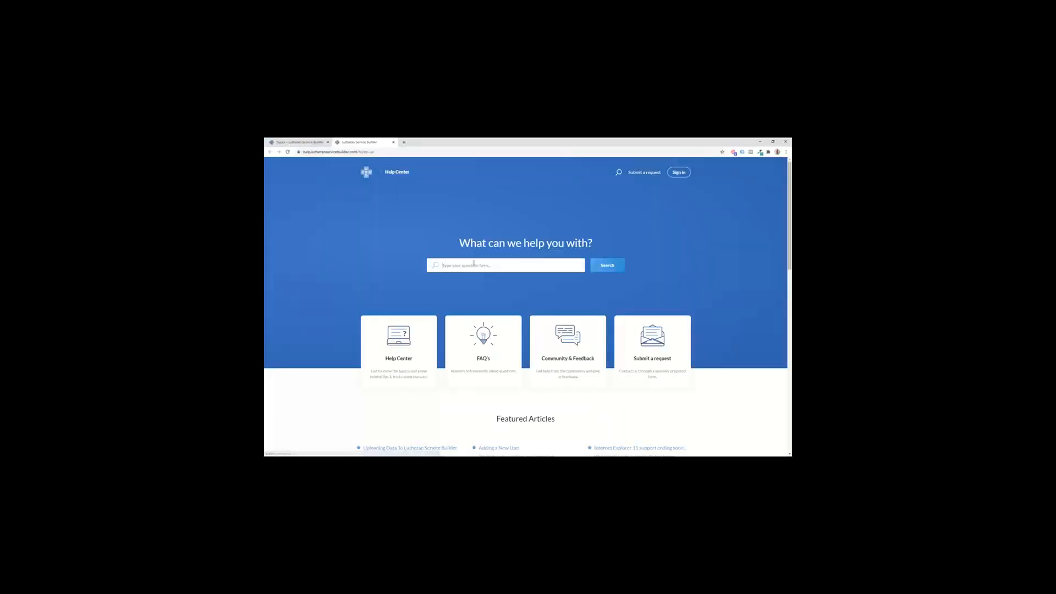
pyautogui.scroll(-1, 498, 266)
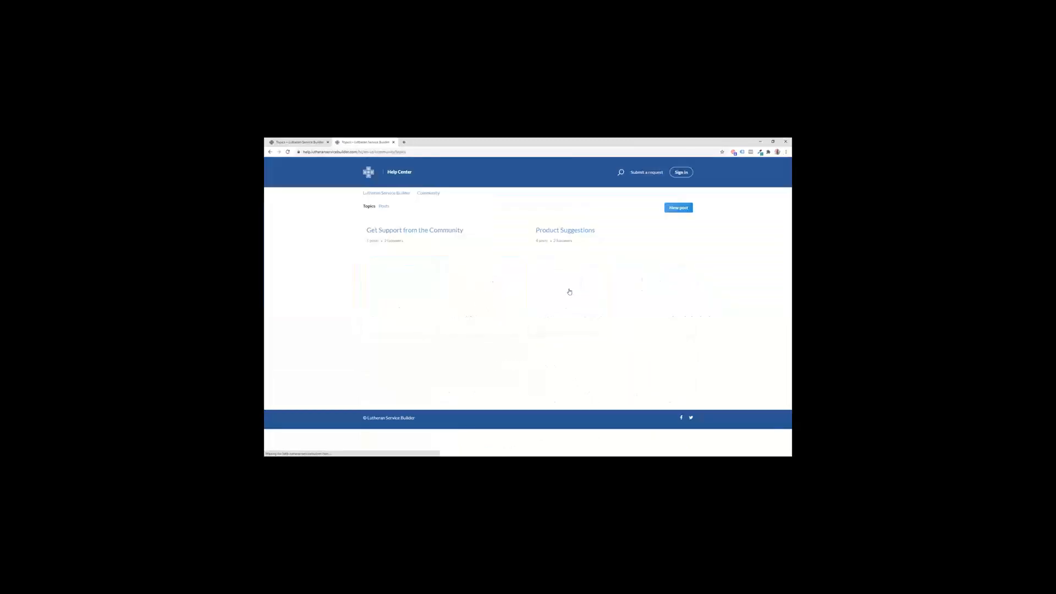
pyautogui.click(557, 235)
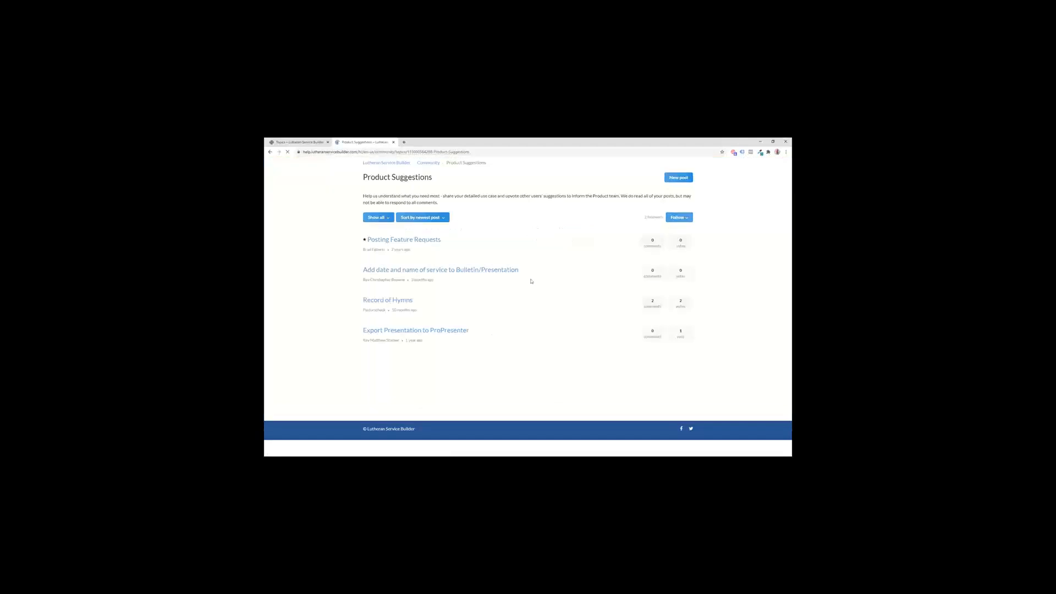
pyautogui.scroll(-1, 347, 270)
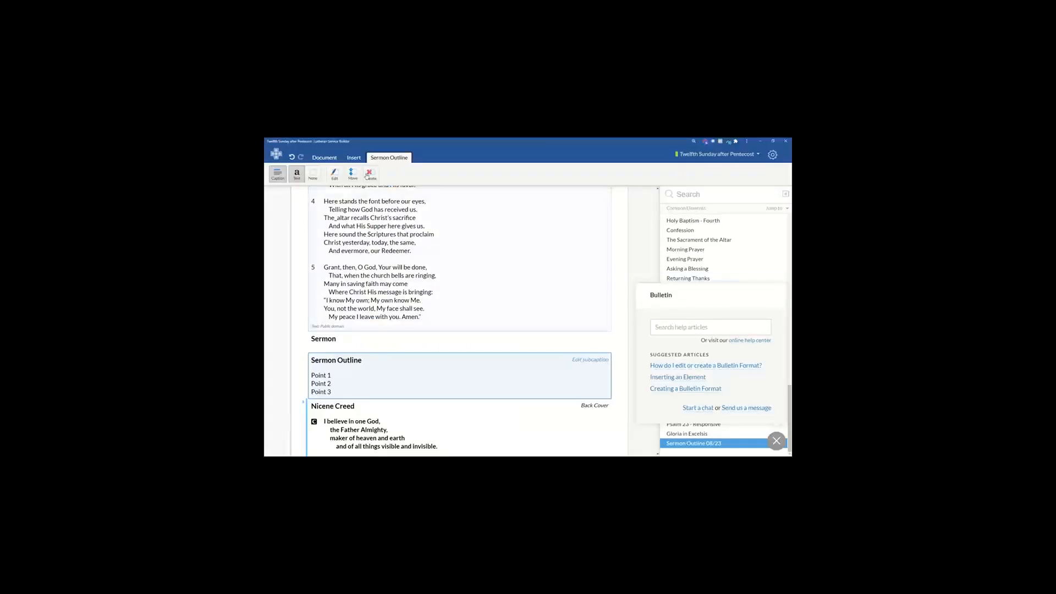
# Change the order of service to Twelfth Sunday after Pentecost from Series A, Quarter 3, 2020, accepting replacement of the service's changes
pyautogui.click(324, 158)
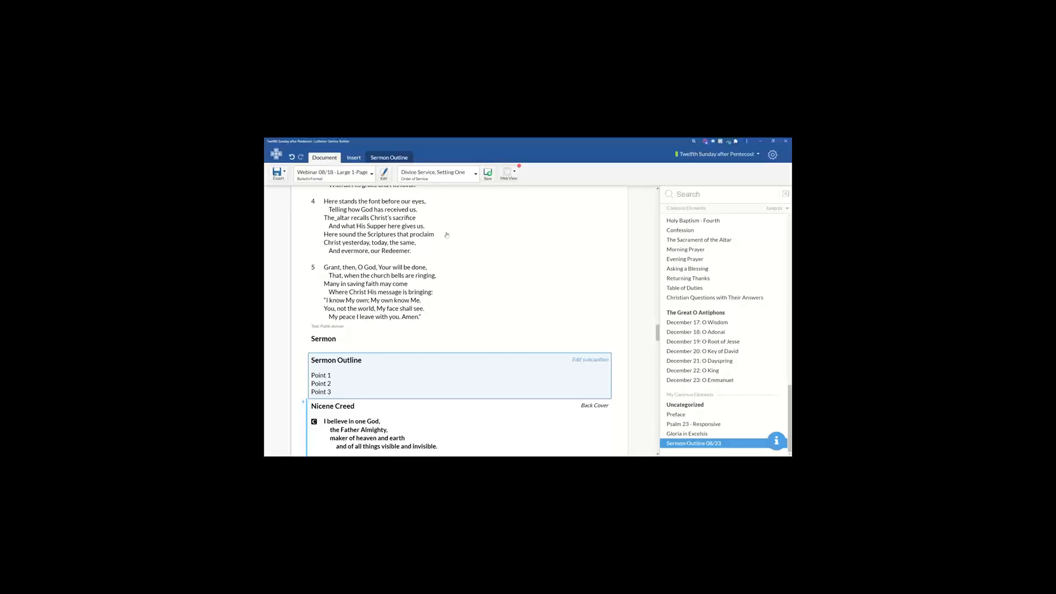
pyautogui.scroll(7, 447, 235)
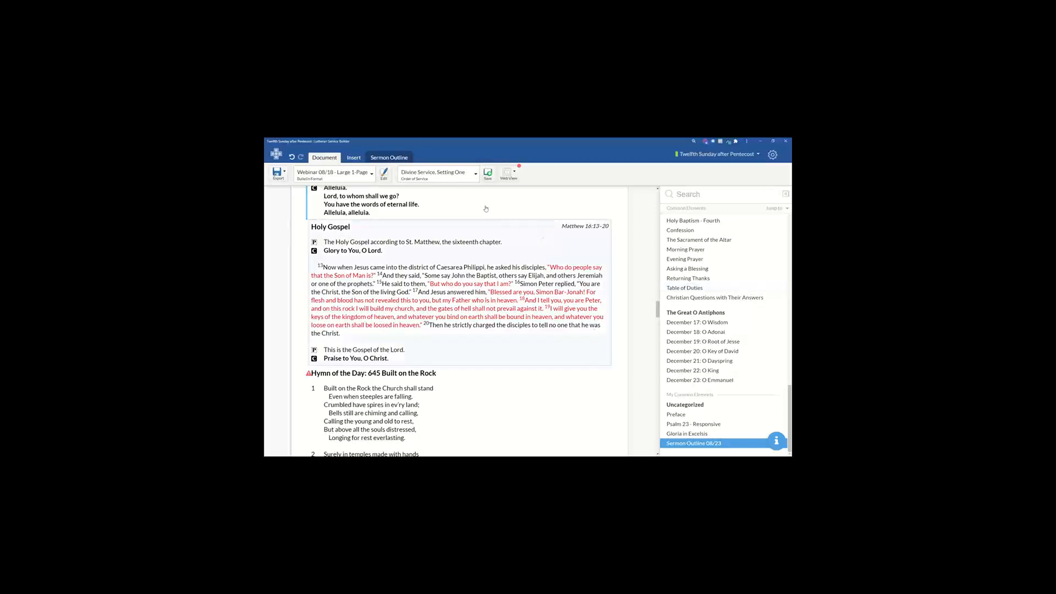
pyautogui.click(476, 175)
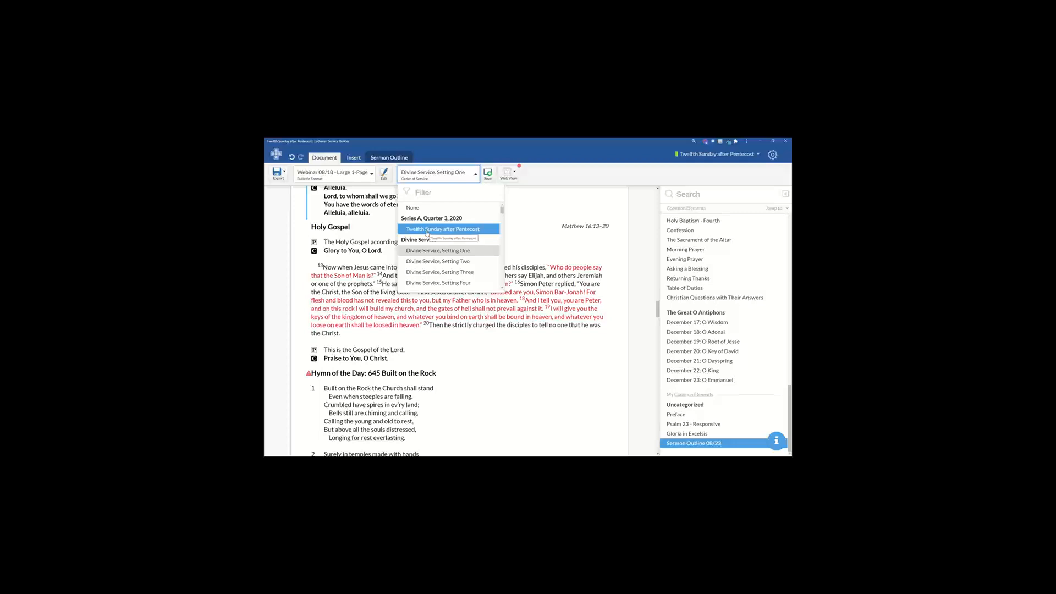
pyautogui.click(425, 229)
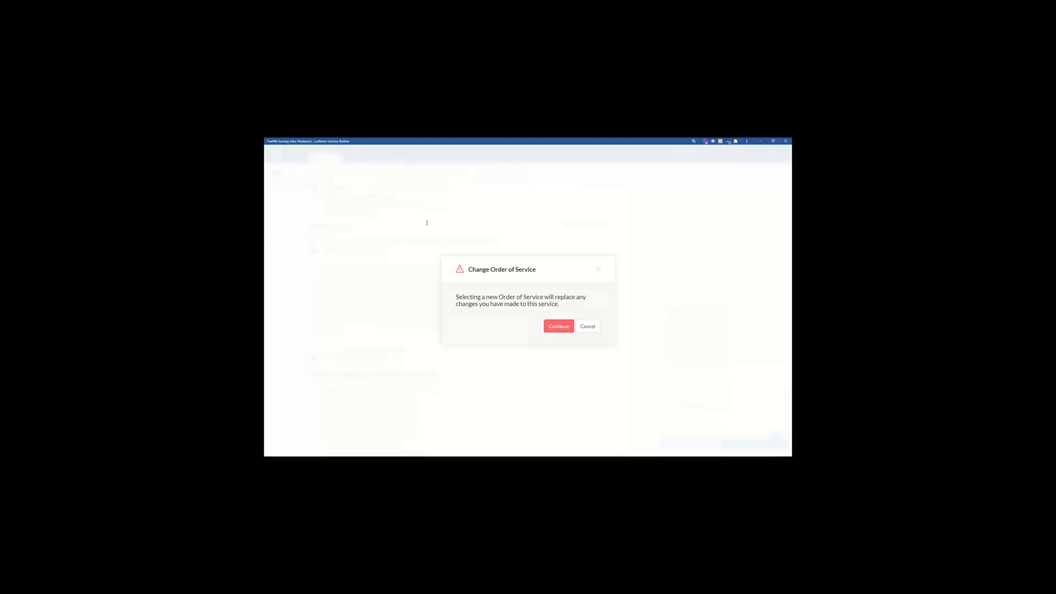
pyautogui.click(566, 333)
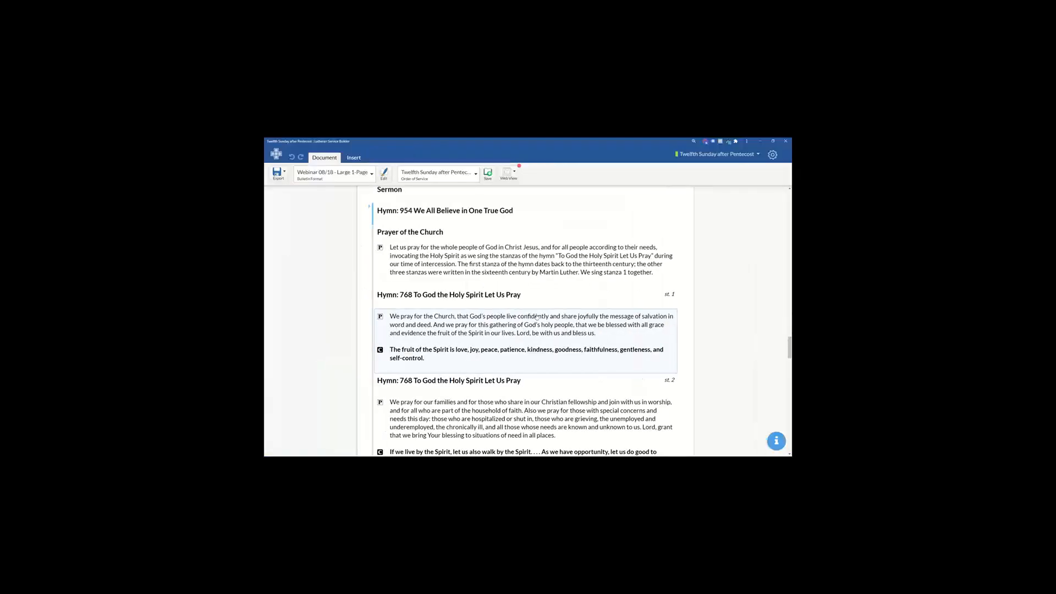
# Look through the new order of service from the Prayer of the Church back to the opening and down to the Psalm
pyautogui.scroll(10, 472, 290)
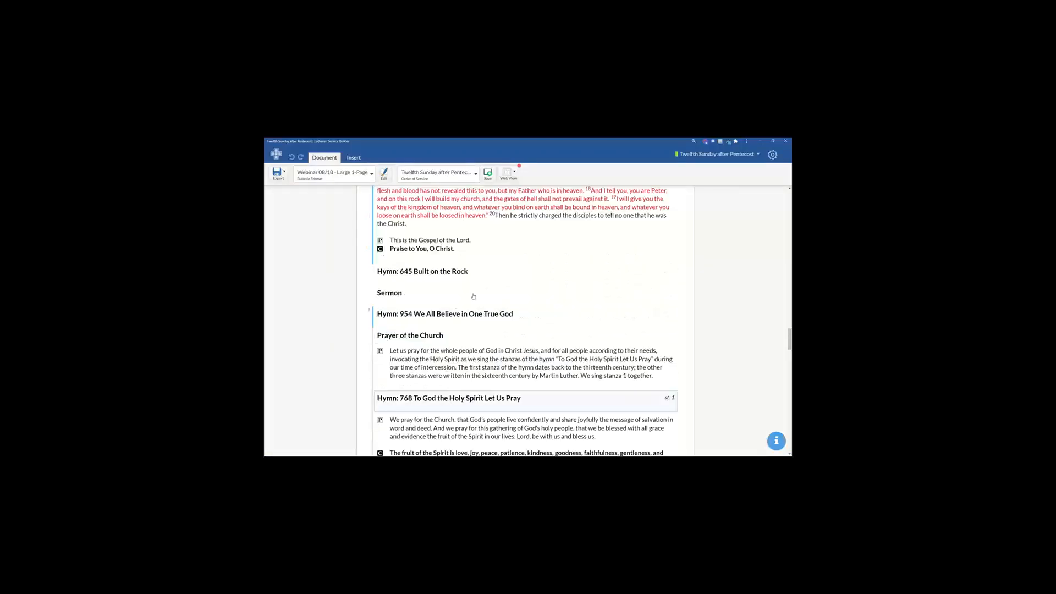
pyautogui.scroll(12, 466, 307)
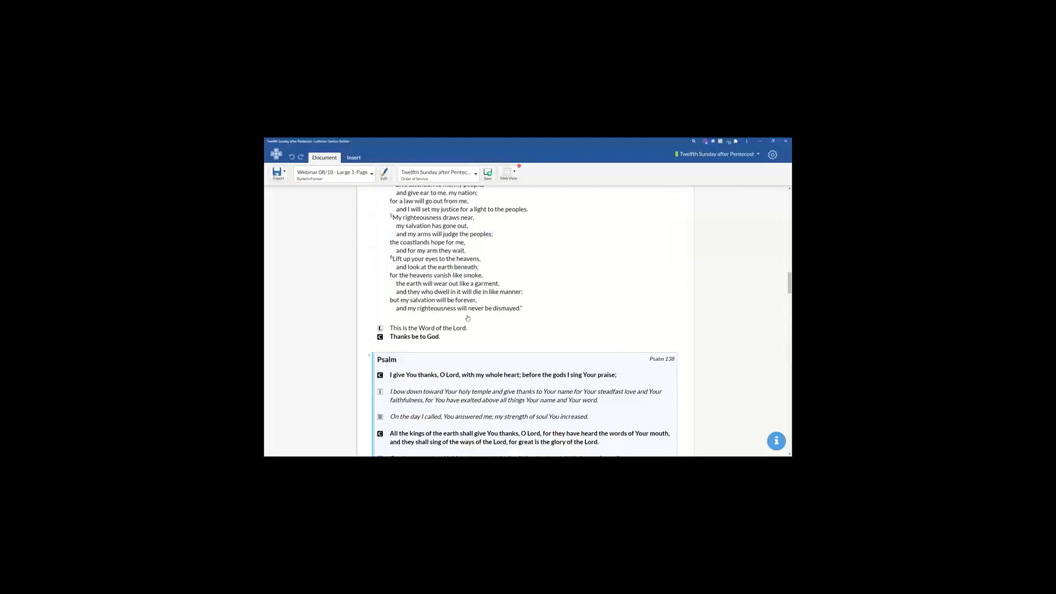
pyautogui.scroll(8, 464, 324)
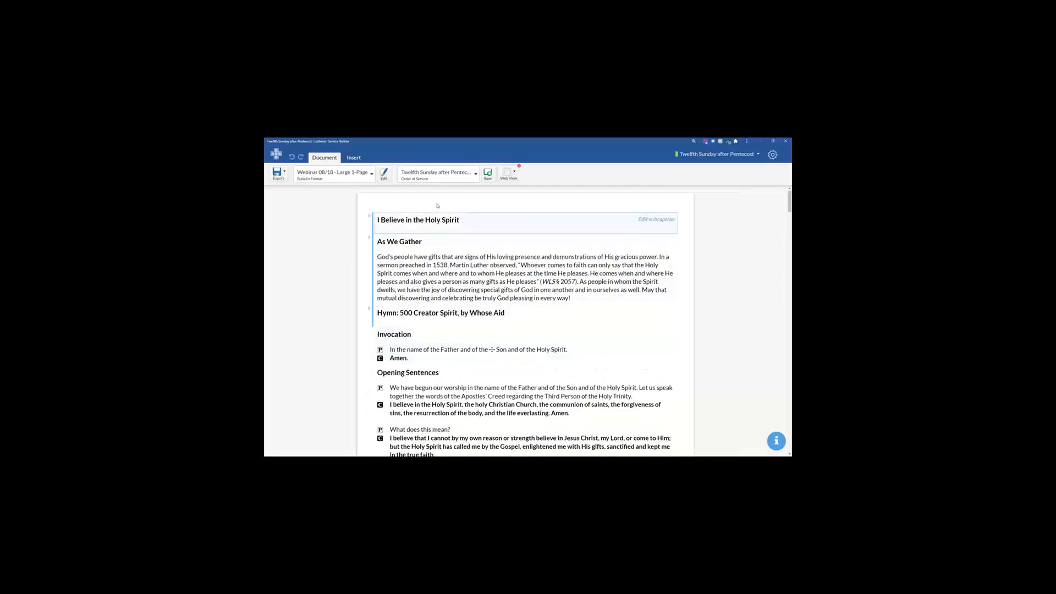
pyautogui.scroll(-3, 436, 287)
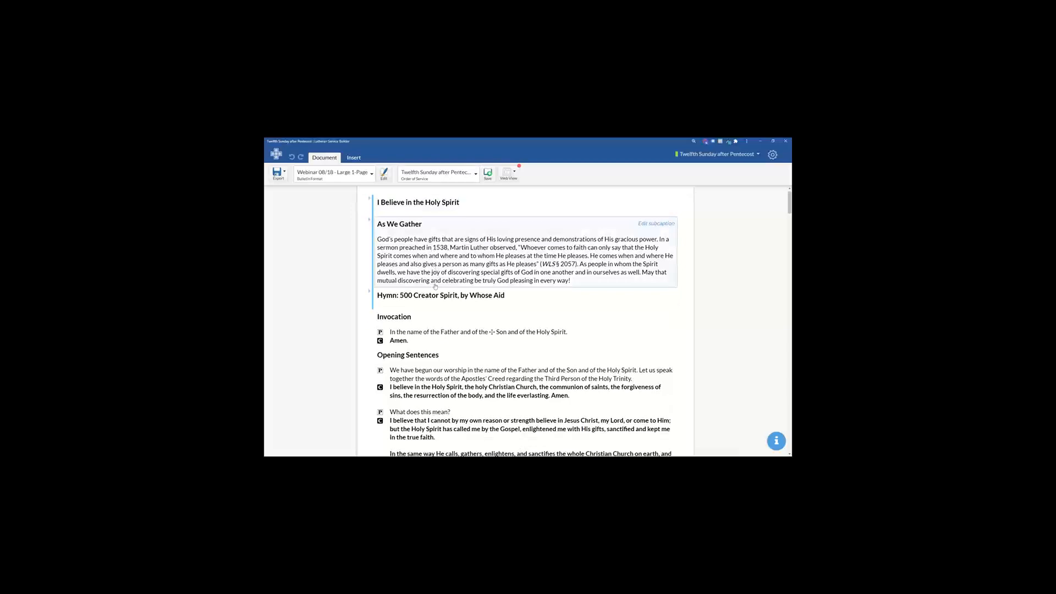
pyautogui.scroll(-10, 434, 288)
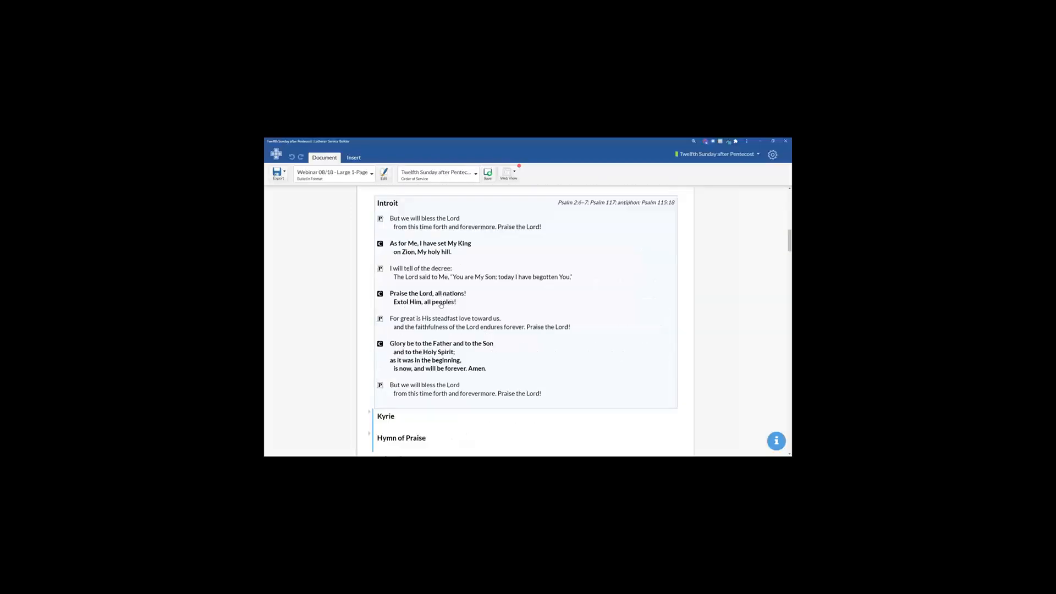
pyautogui.scroll(-4, 437, 295)
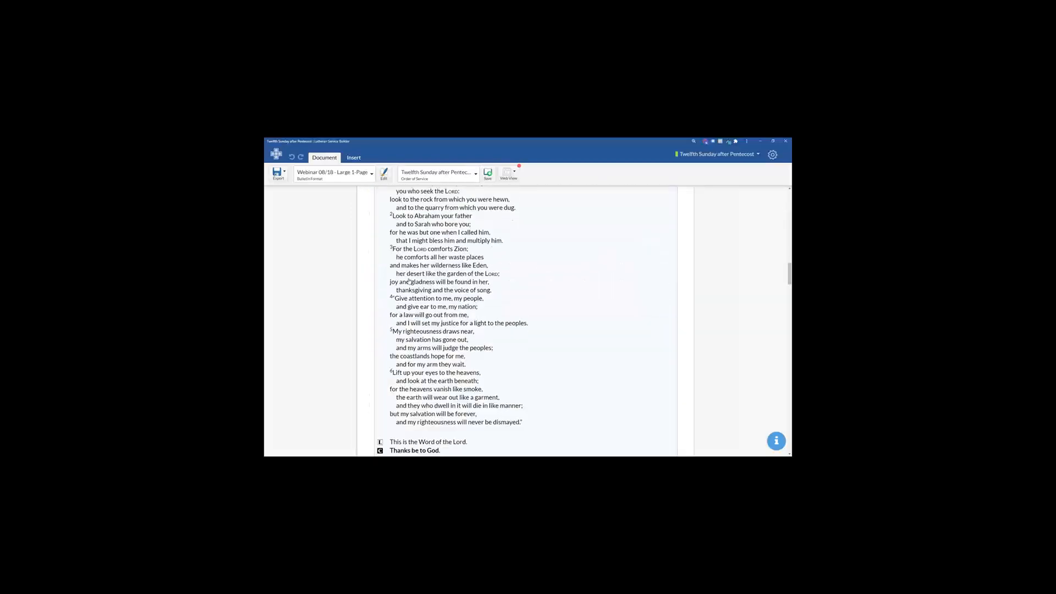
pyautogui.scroll(-4, 412, 279)
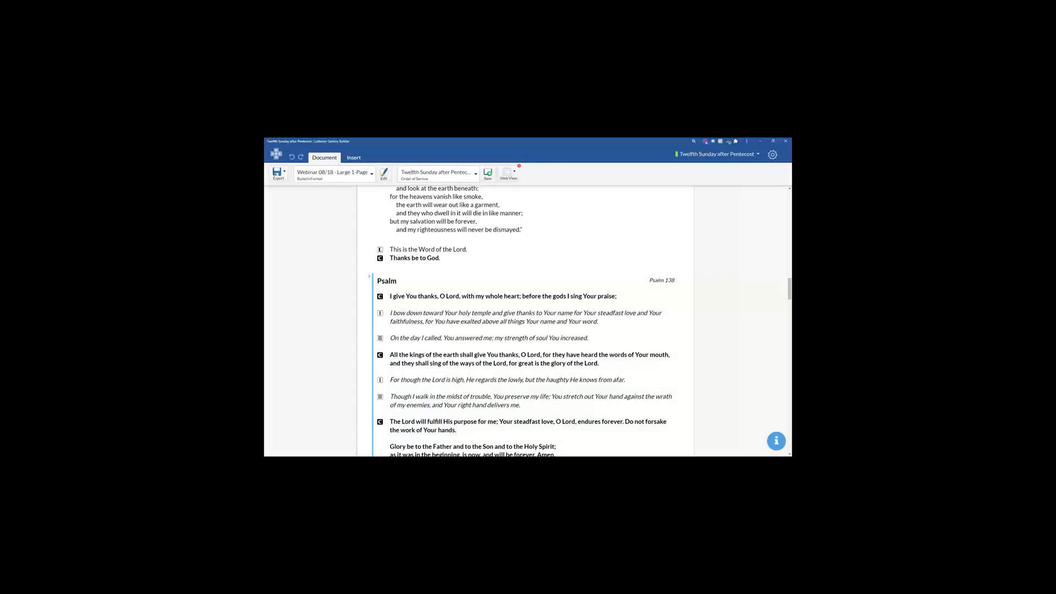
# Look over the available orders of service, return to the service's beginning and display the bulletin's web view sharing link
pyautogui.click(450, 178)
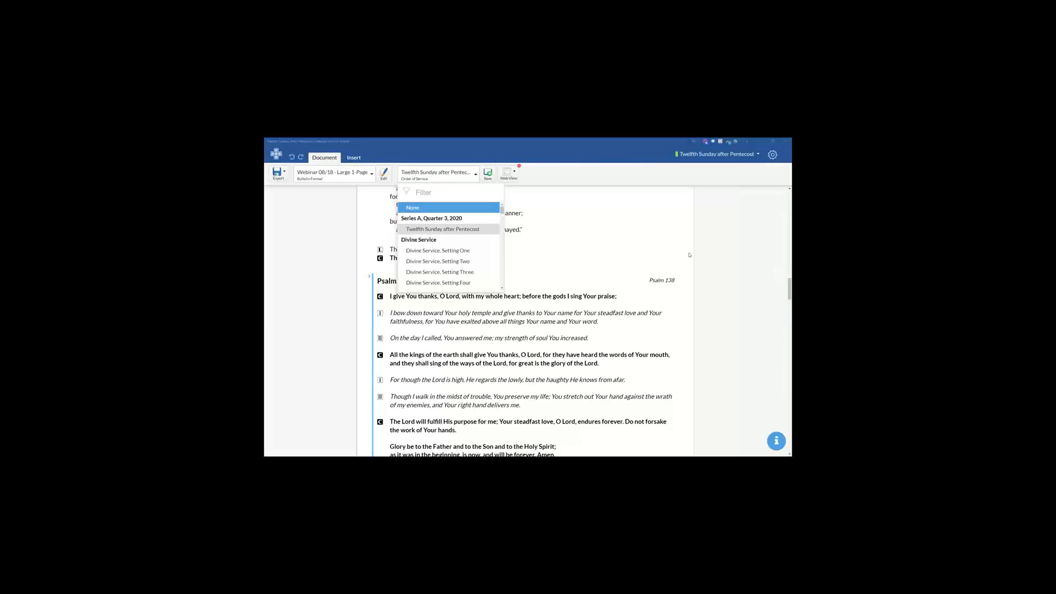
pyautogui.moveTo(789, 287); pyautogui.dragTo(789, 200)
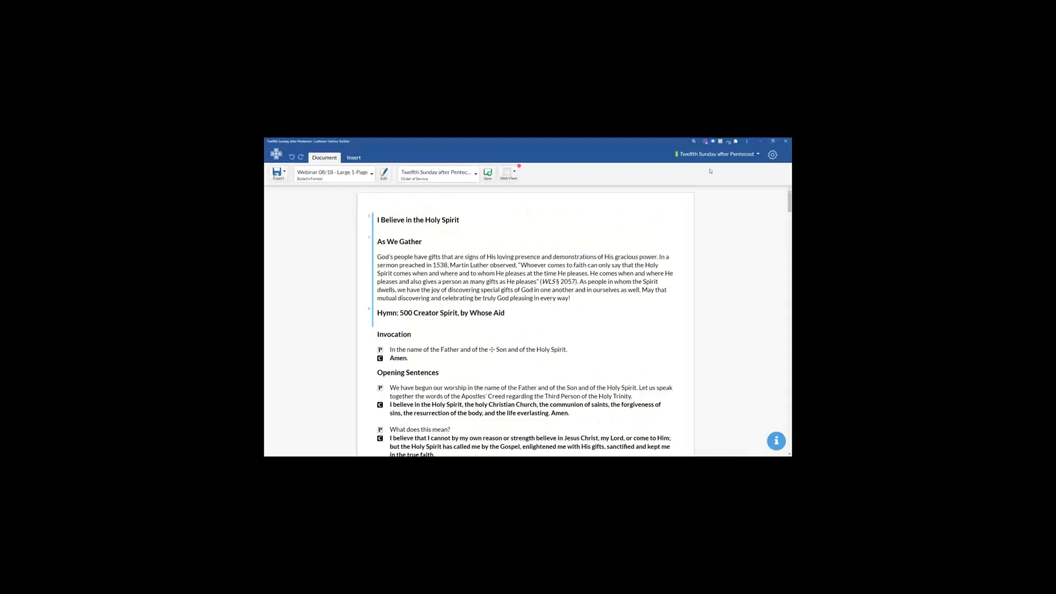
pyautogui.click(512, 175)
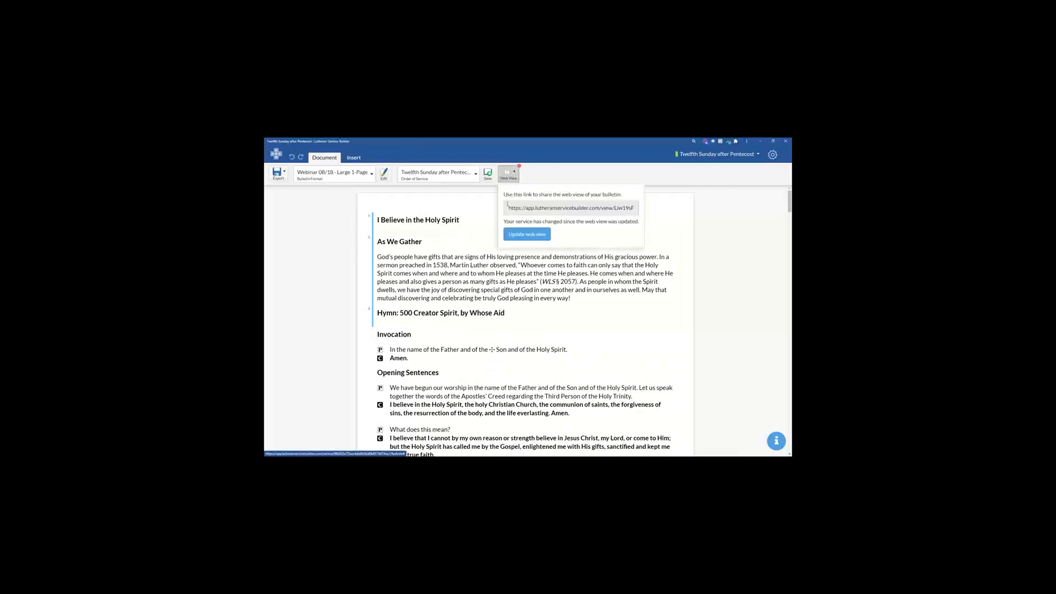